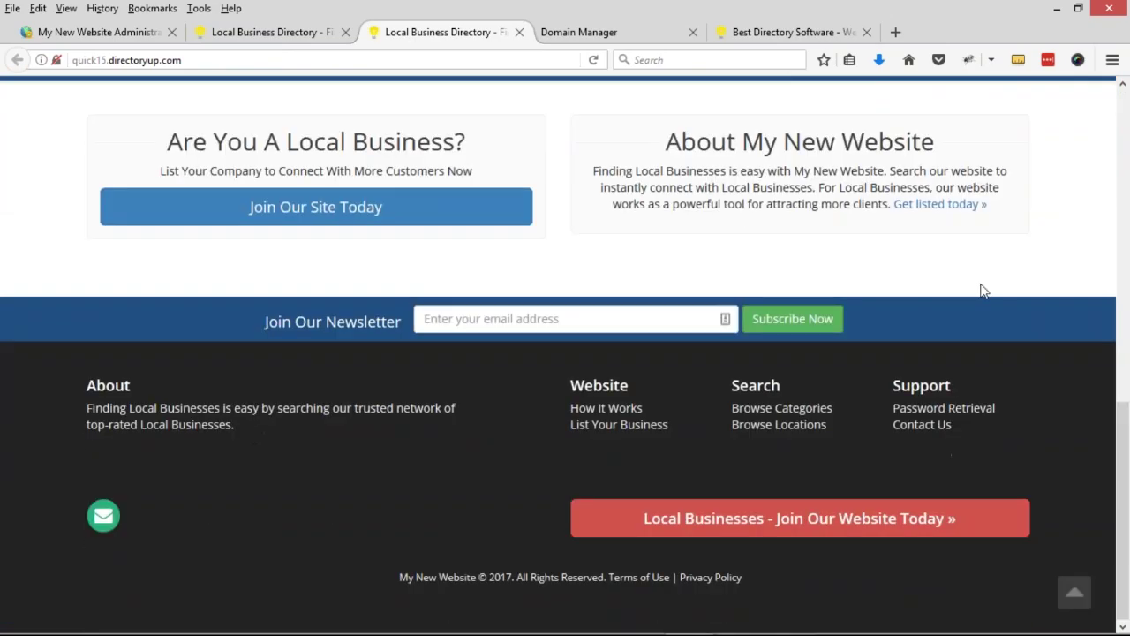
# - Leave the live site and return to the 'My New Website Administration' admin dashboard
pyautogui.scroll(3, 983, 291)
pyautogui.scroll(5, 565, 353)
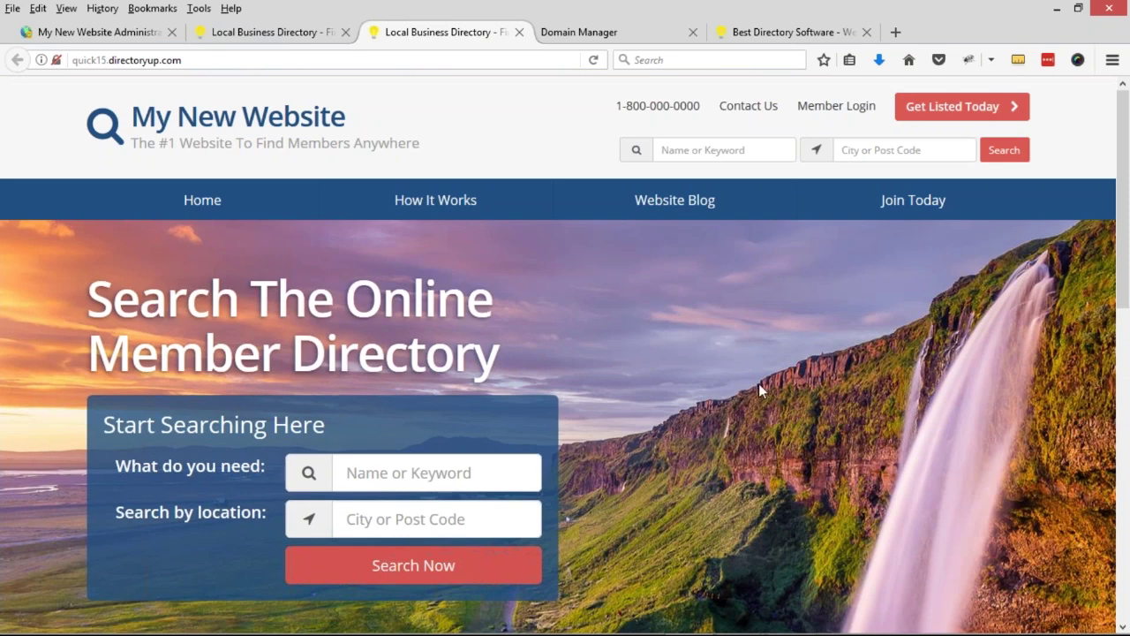
pyautogui.click(52, 36)
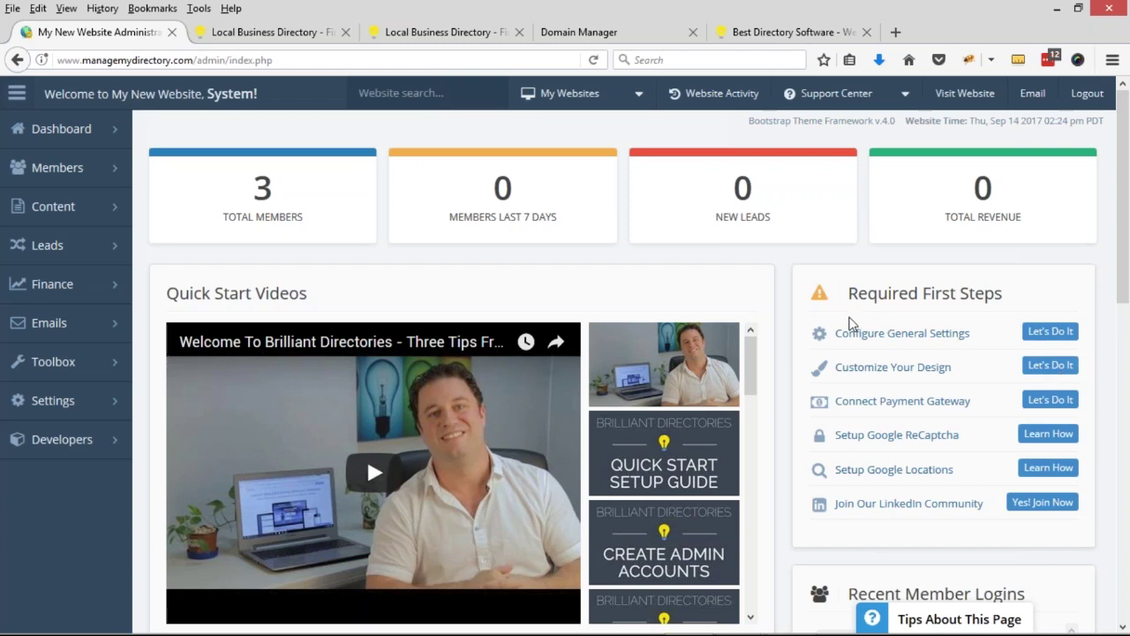
# - Check the general-setup lab slide, then open Configure General Settings from the expanded Settings section
pyautogui.hotkey('alt', 'Tab')
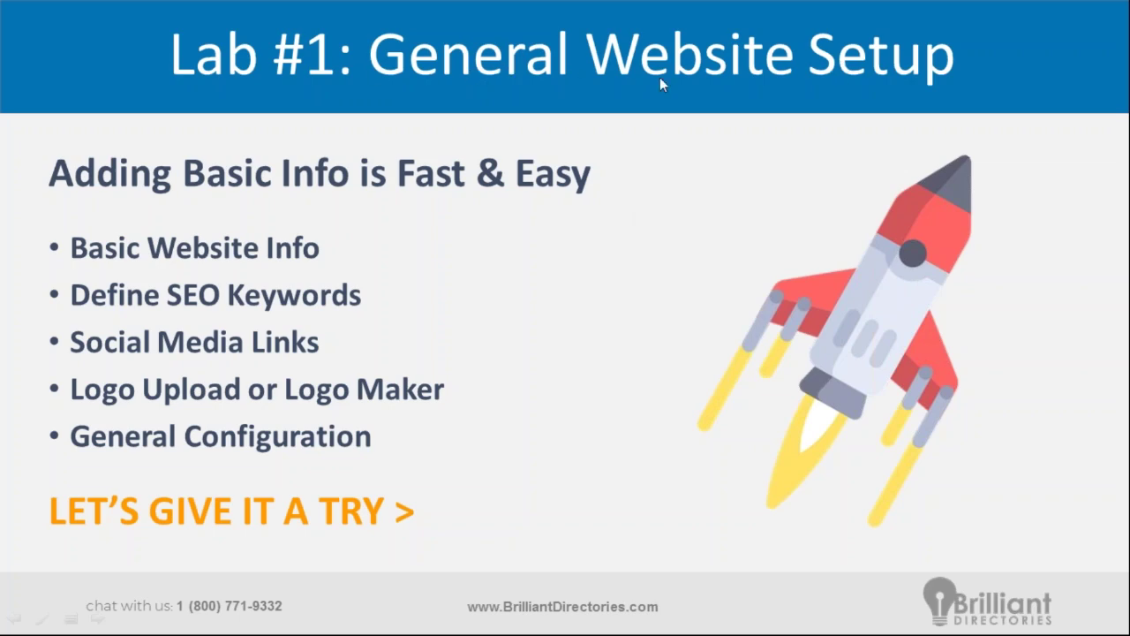
pyautogui.hotkey('alt', 'Tab')
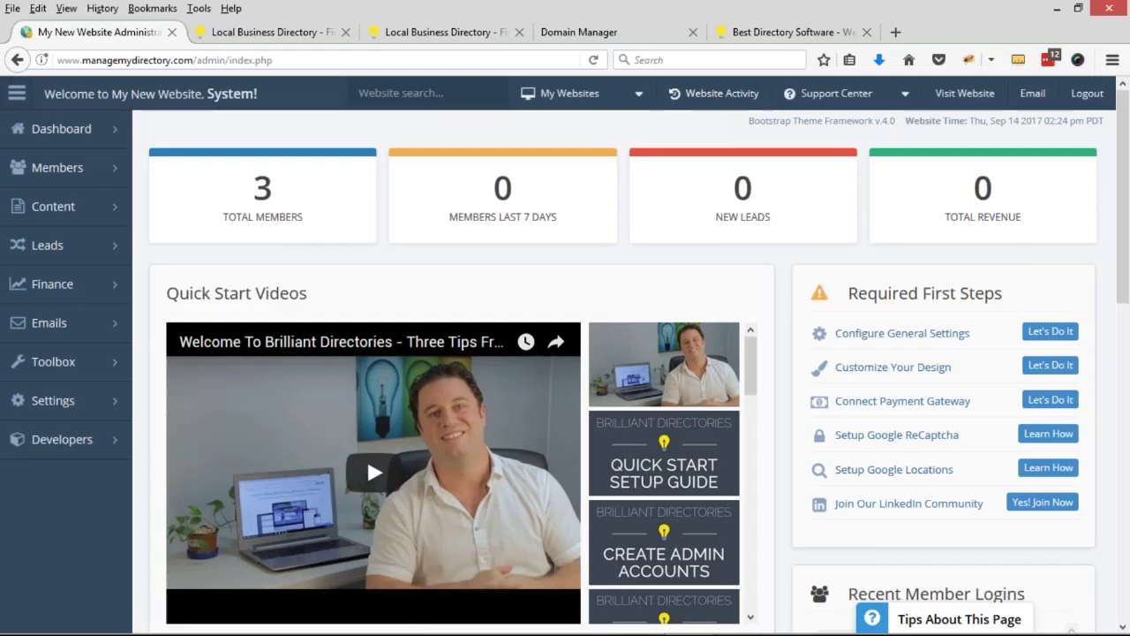
pyautogui.moveTo(108, 431)
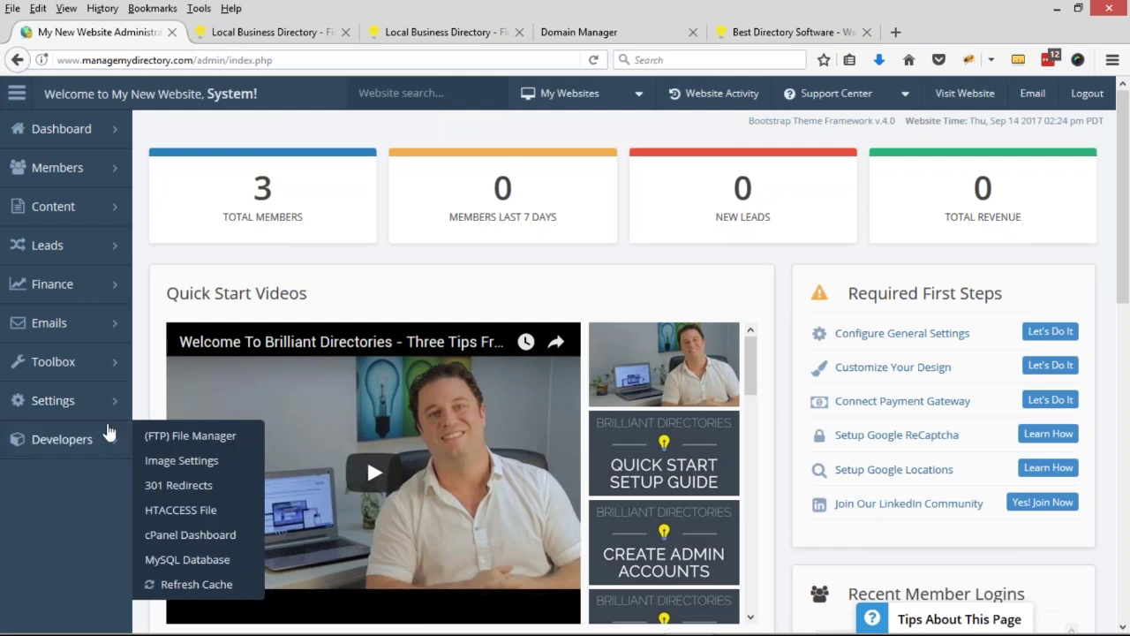
pyautogui.click(117, 407)
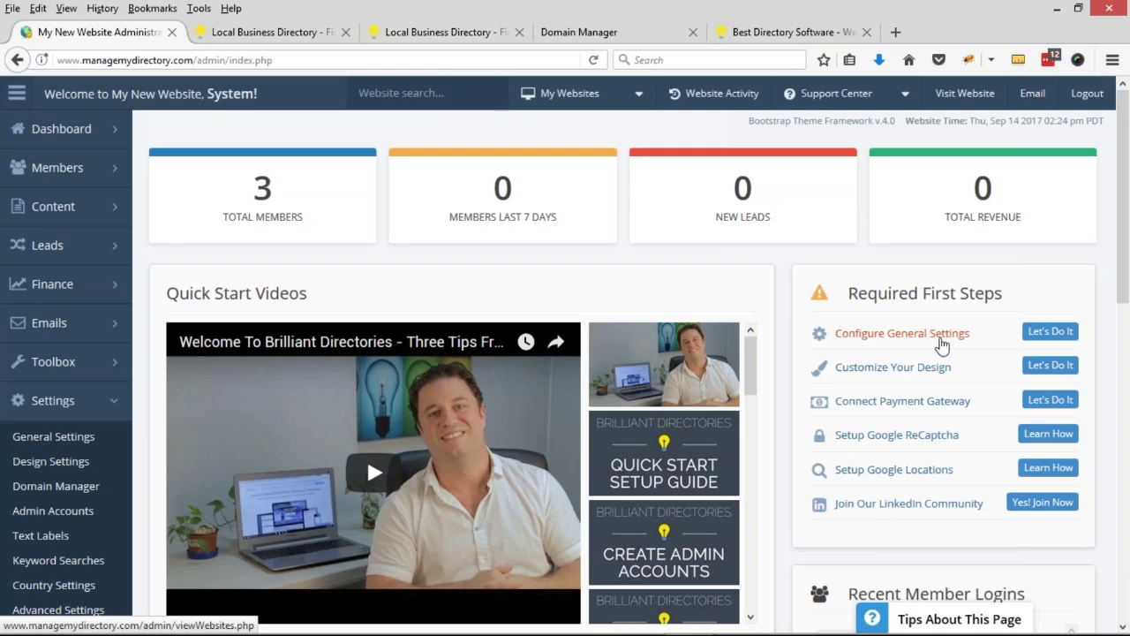
pyautogui.click(942, 343)
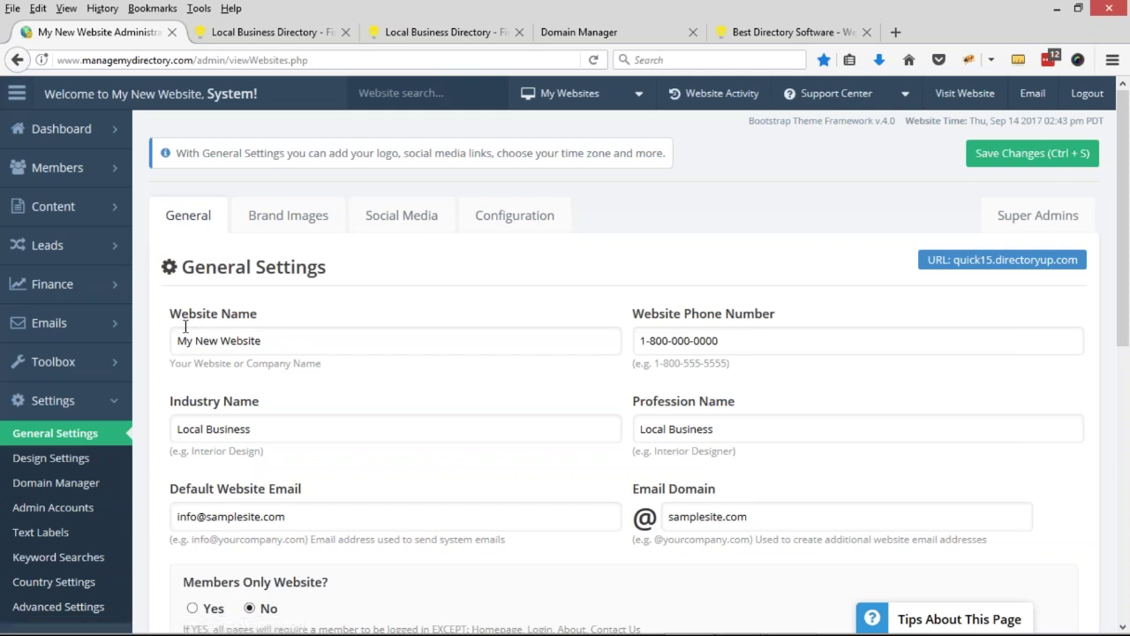
# - Replace the Website Name with PortalMembers.com
pyautogui.click(292, 335)
pyautogui.hotkey('ctrl', 'a')
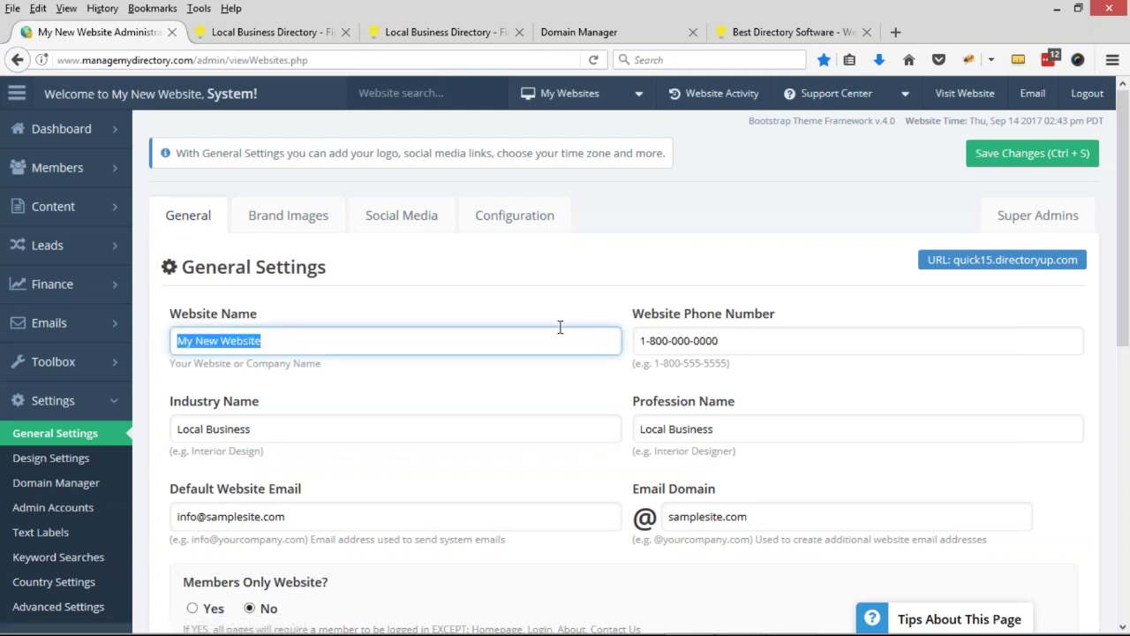
pyautogui.write('Portalmember')
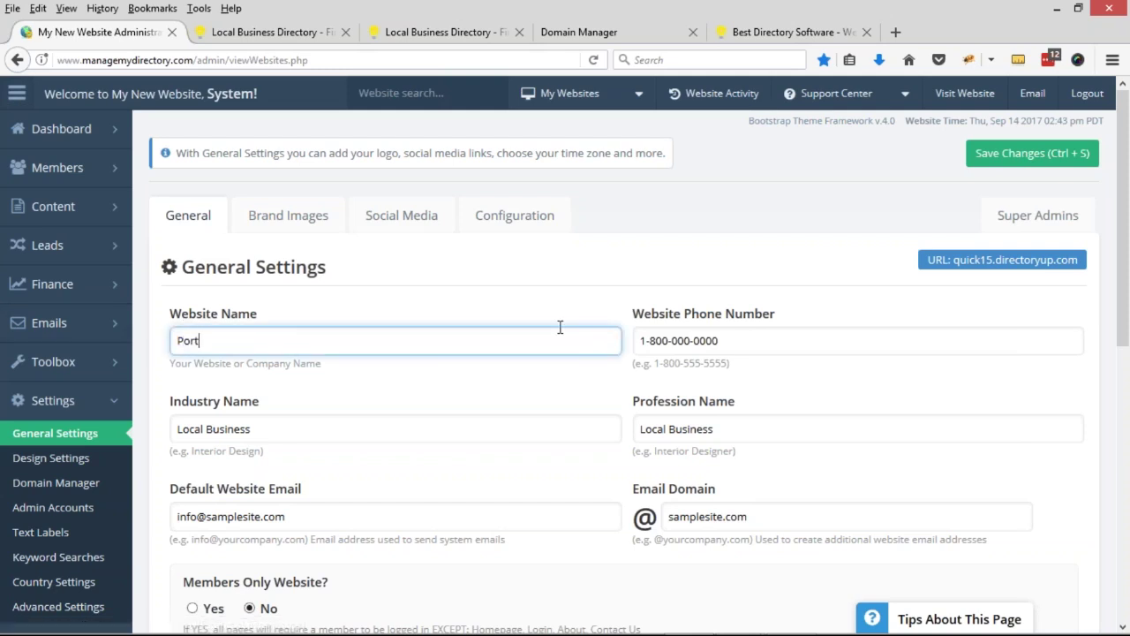
pyautogui.press('BackSpace')
pyautogui.press('BackSpace')
pyautogui.press('BackSpace')
pyautogui.press('BackSpace')
pyautogui.press('BackSpace')
pyautogui.press('BackSpace')
pyautogui.write('Members')
pyautogui.write('.com')
# - Change the website phone number's middle digits to 555 and last four digits to 5555
pyautogui.doubleClick(678, 344)
pyautogui.write('555')
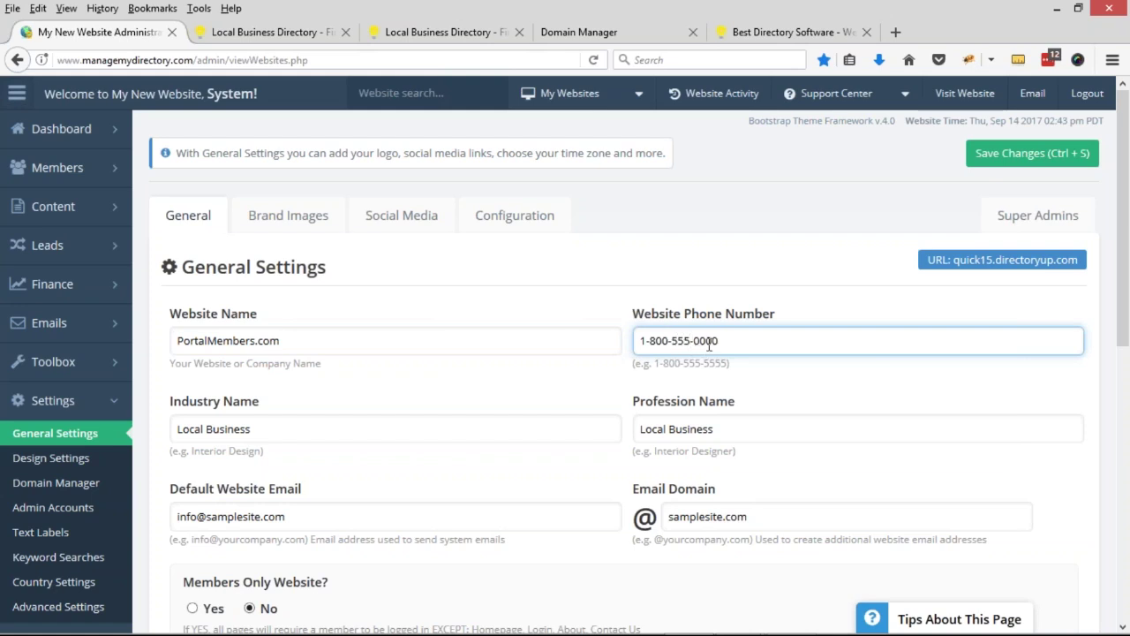
pyautogui.tripleClick(708, 343)
pyautogui.doubleClick(708, 342)
pyautogui.write('5555')
pyautogui.moveTo(173, 401); pyautogui.dragTo(537, 409)
pyautogui.moveTo(633, 408); pyautogui.dragTo(757, 403)
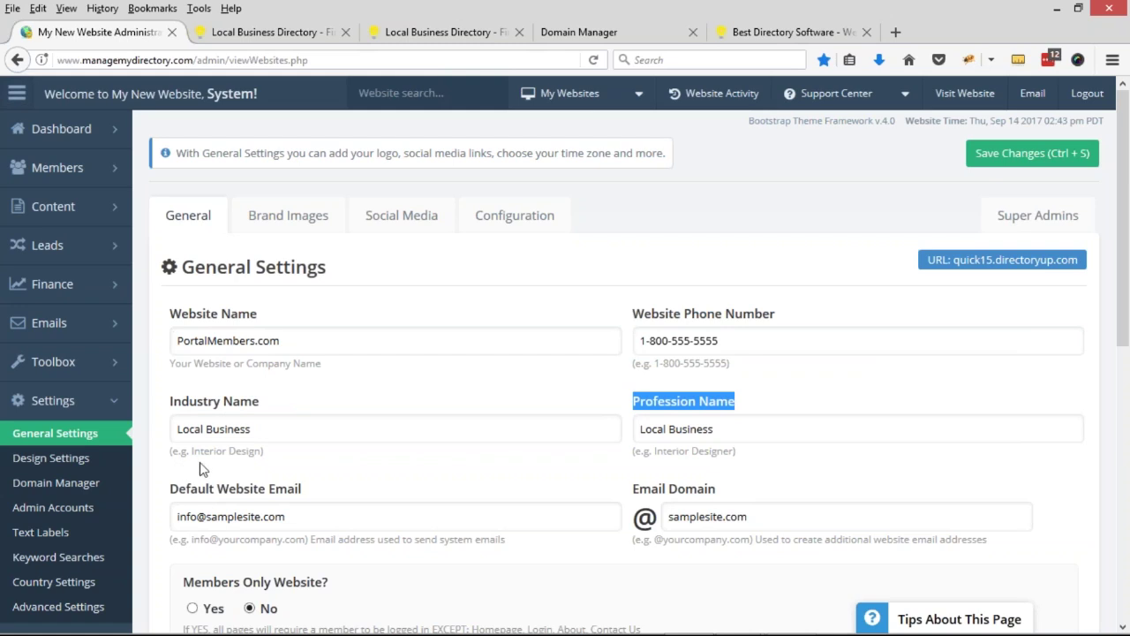
# - Review the industry and profession hint examples, then type 'Portalnd Contractor' as the Industry Name
pyautogui.click(194, 454)
pyautogui.doubleClick(195, 454)
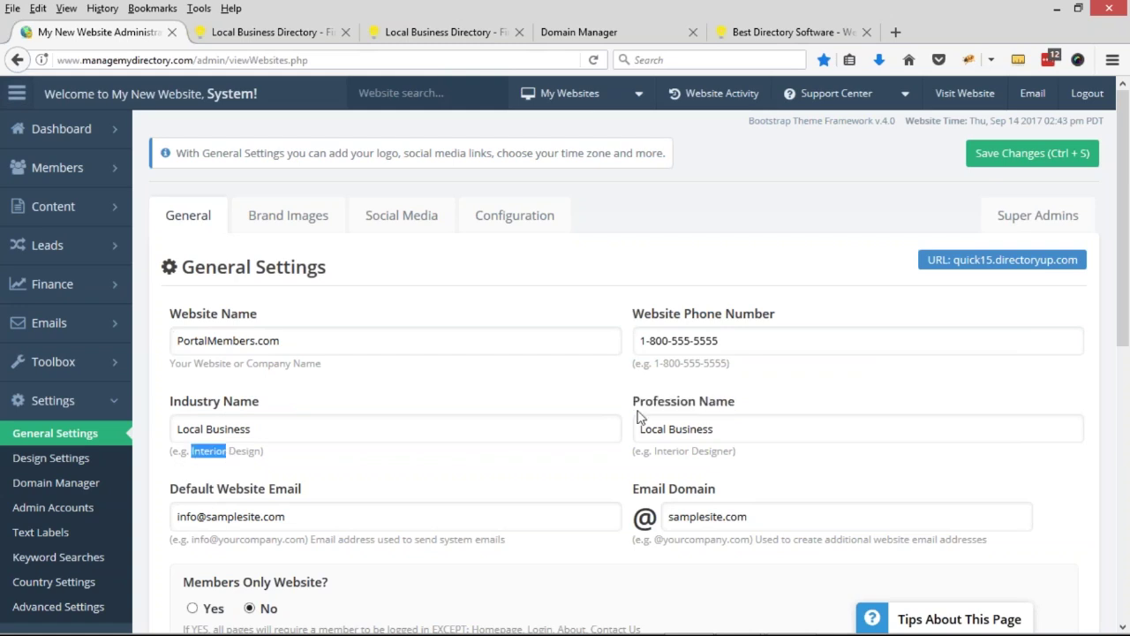
pyautogui.moveTo(653, 451); pyautogui.dragTo(731, 451)
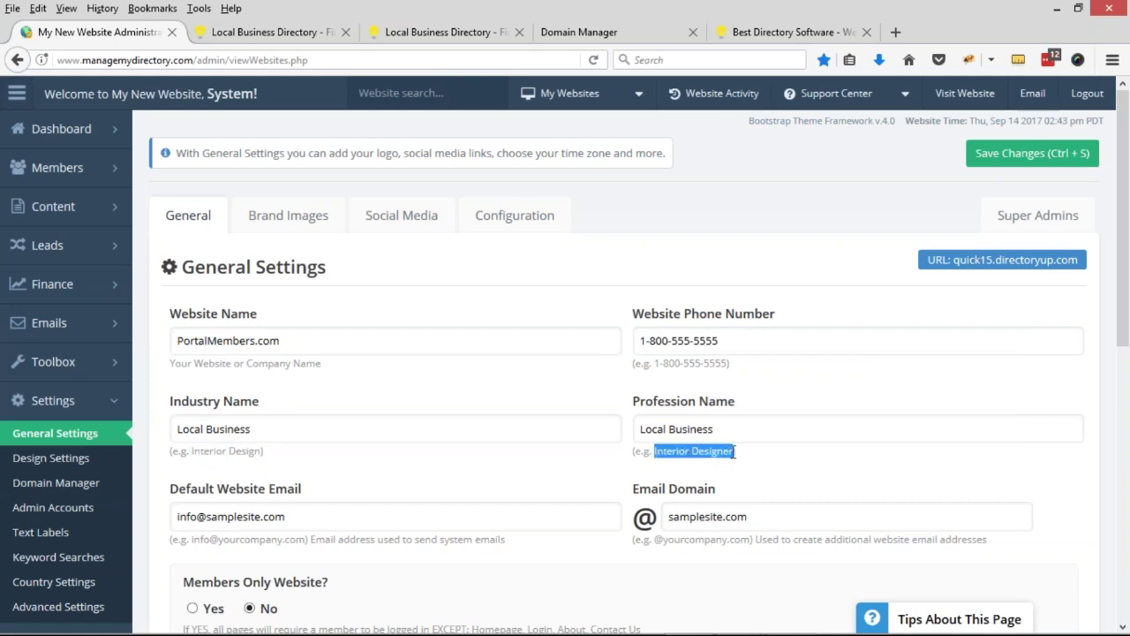
pyautogui.moveTo(306, 434); pyautogui.dragTo(156, 430)
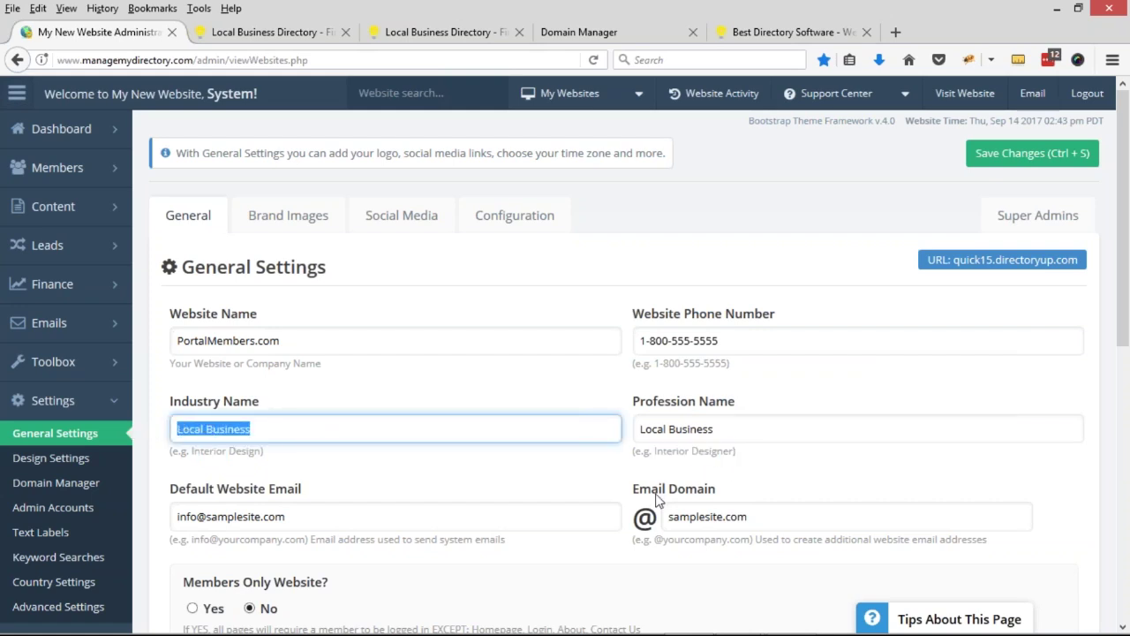
pyautogui.write('Portalnd')
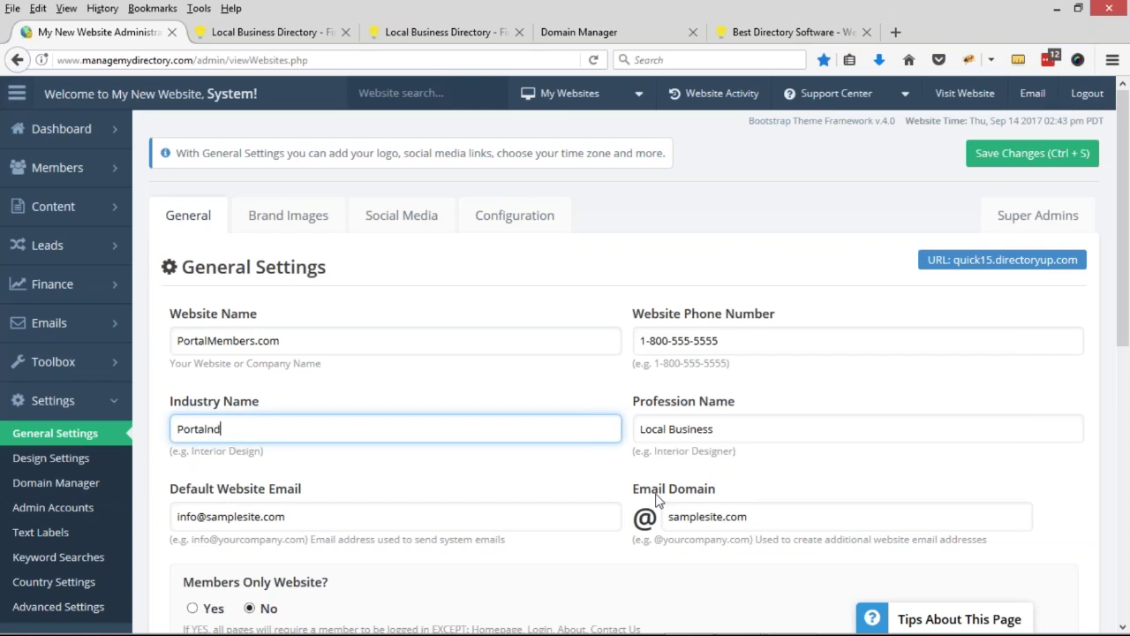
pyautogui.write(' Contractor')
pyautogui.doubleClick(210, 433)
pyautogui.press('BackSpace')
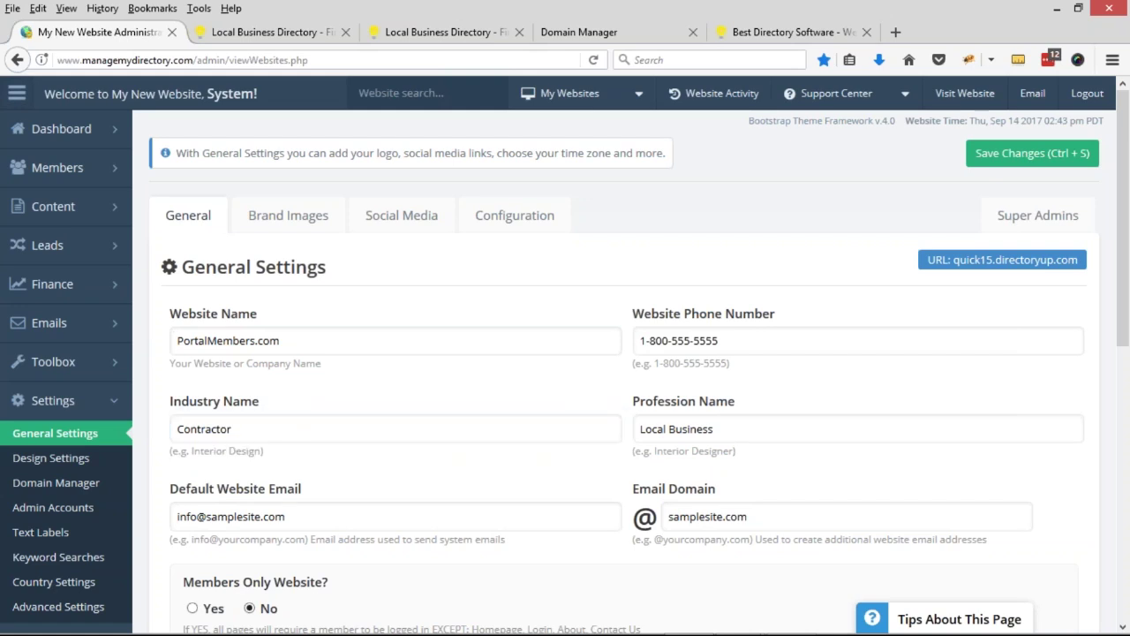
# - Correct the Industry Name spelling to 'Portland Contractor' and select it for reuse
pyautogui.click(218, 418)
pyautogui.hotkey('ctrl', 'z')
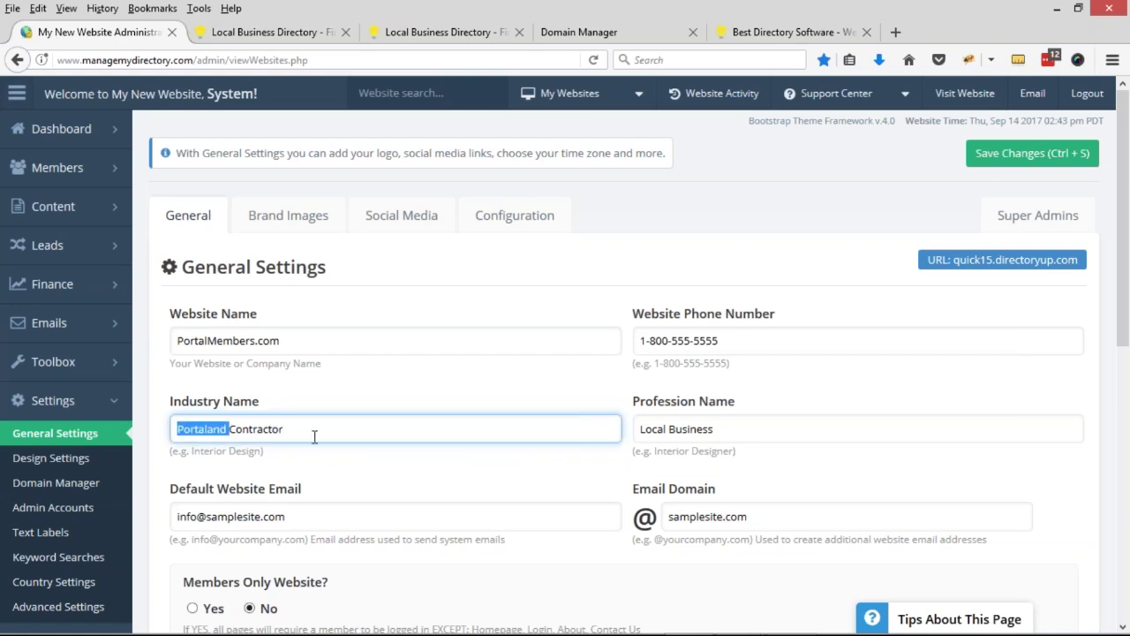
pyautogui.click(255, 404)
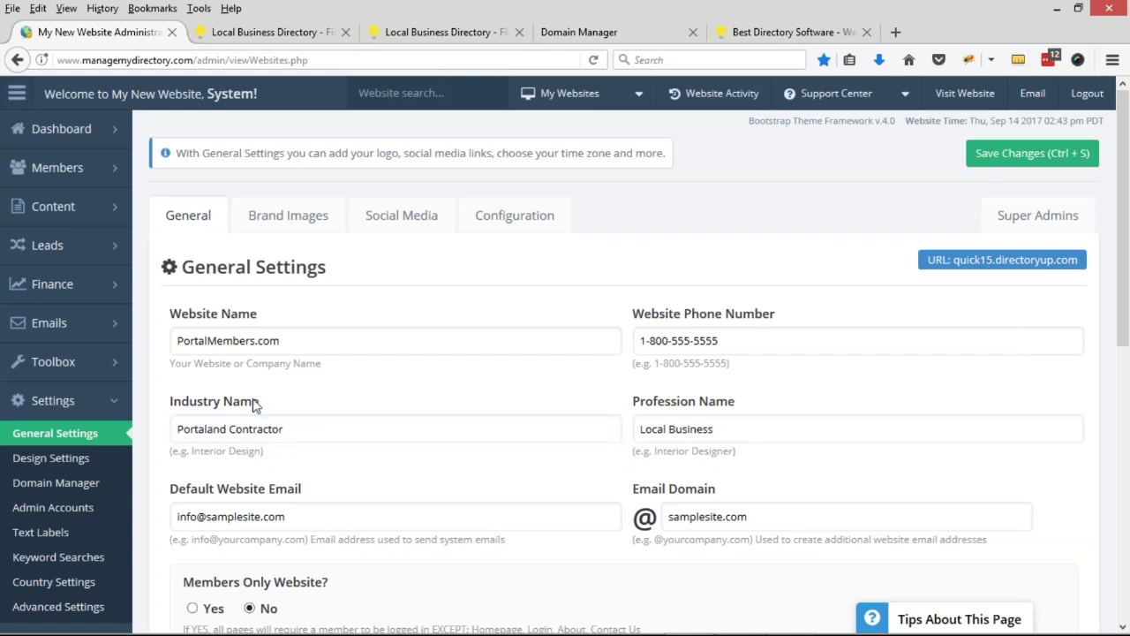
pyautogui.doubleClick(200, 437)
pyautogui.click(205, 432)
pyautogui.press('BackSpace')
pyautogui.moveTo(223, 430); pyautogui.dragTo(152, 428)
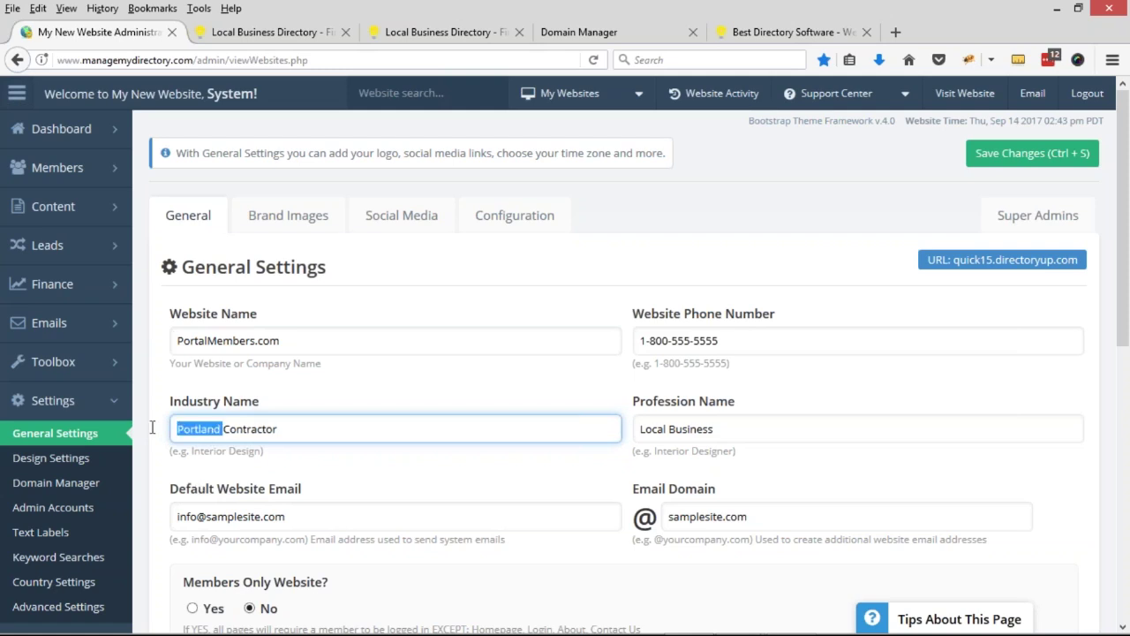
pyautogui.click(192, 438)
pyautogui.moveTo(281, 435); pyautogui.dragTo(150, 442)
pyautogui.hotkey('ctrl', 'c')
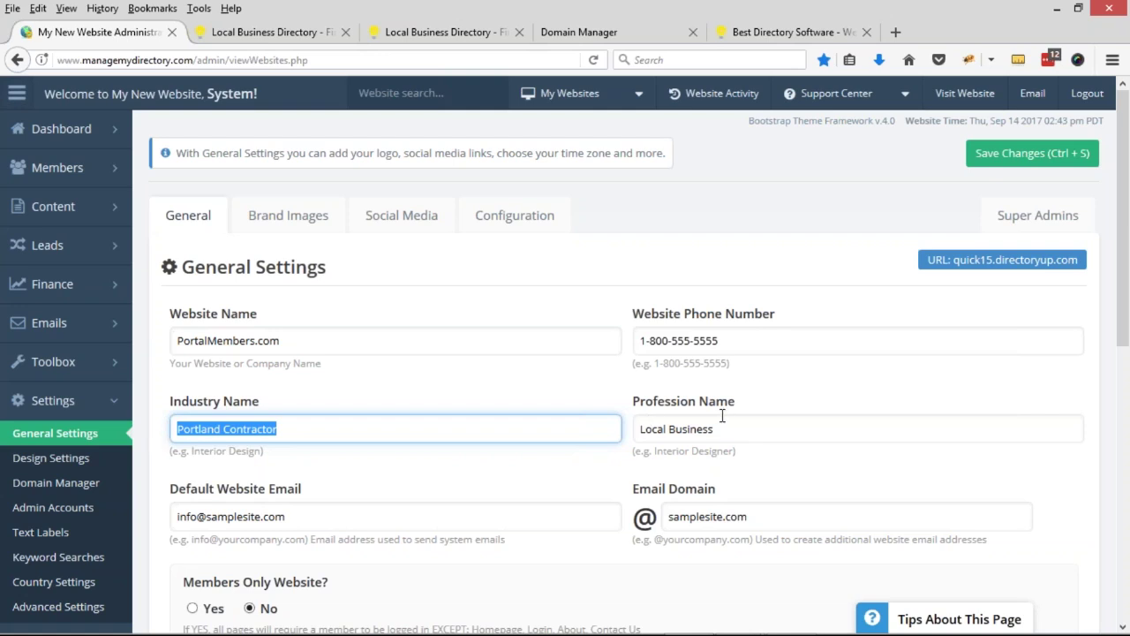
# - Paste it into Profession Name and insert 'General' to read 'Portland General Contractor'
pyautogui.tripleClick(754, 424)
pyautogui.hotkey('ctrl', 'v')
pyautogui.click(688, 428)
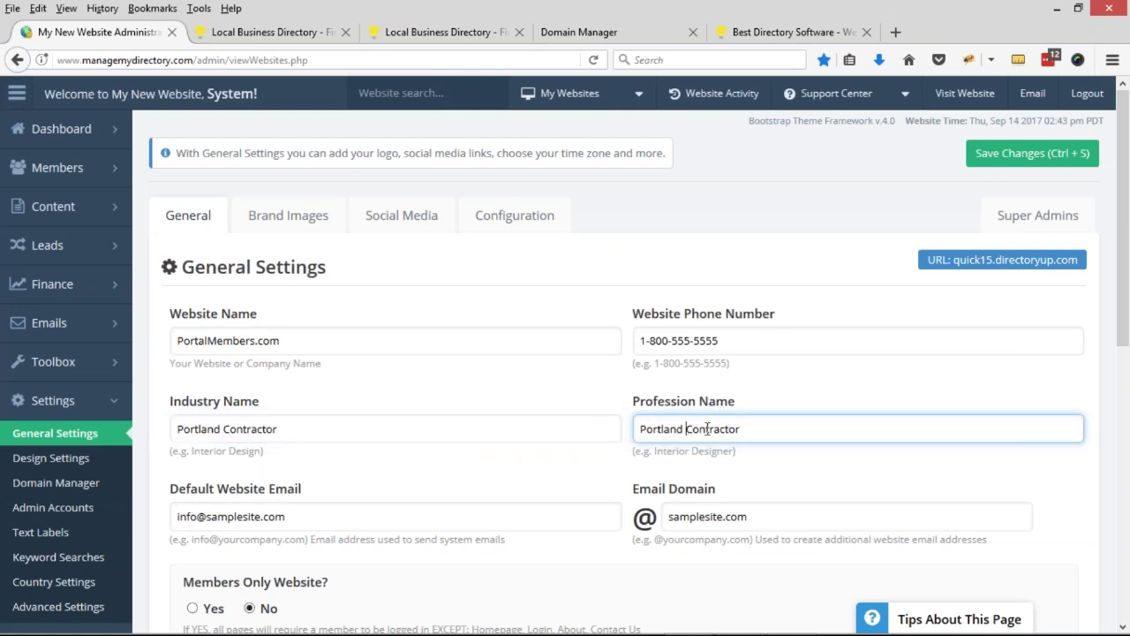
pyautogui.write('General')
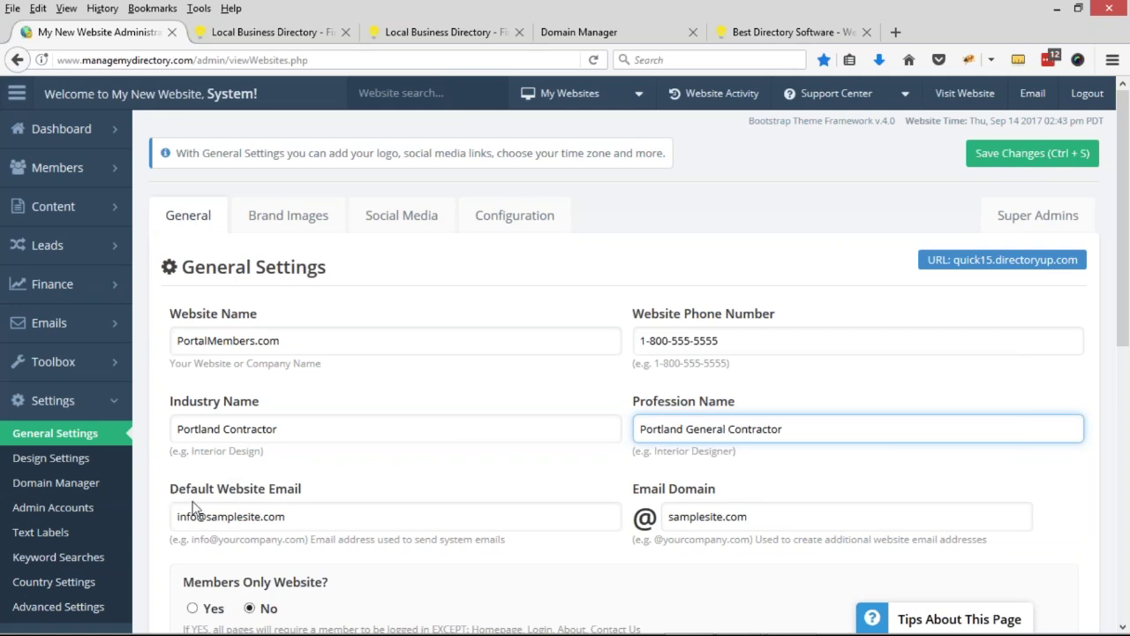
pyautogui.doubleClick(226, 519)
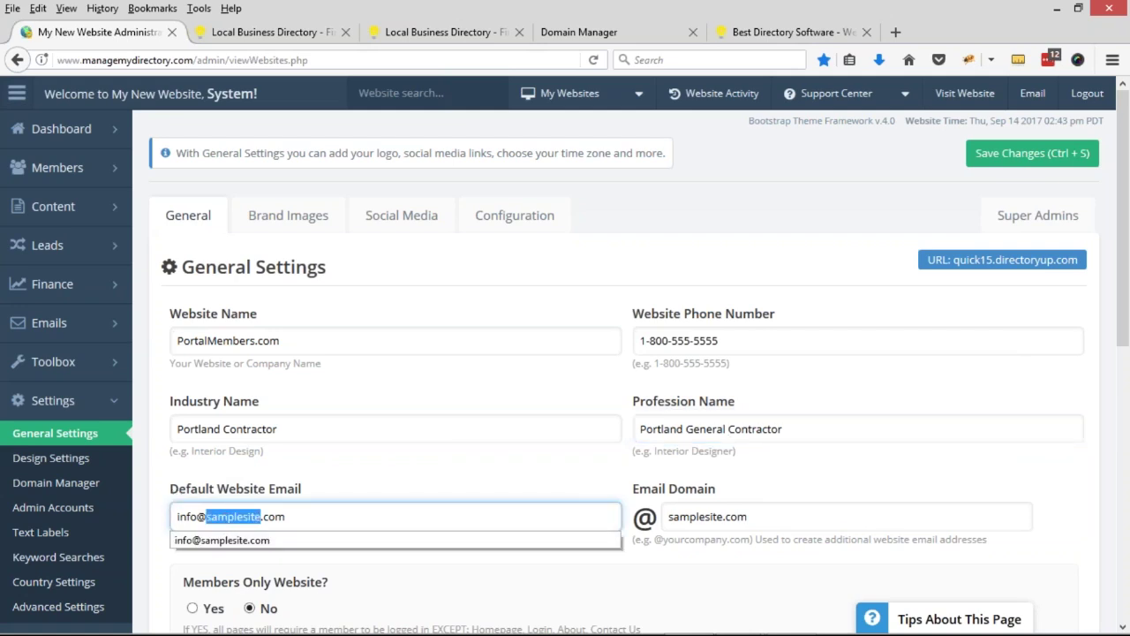
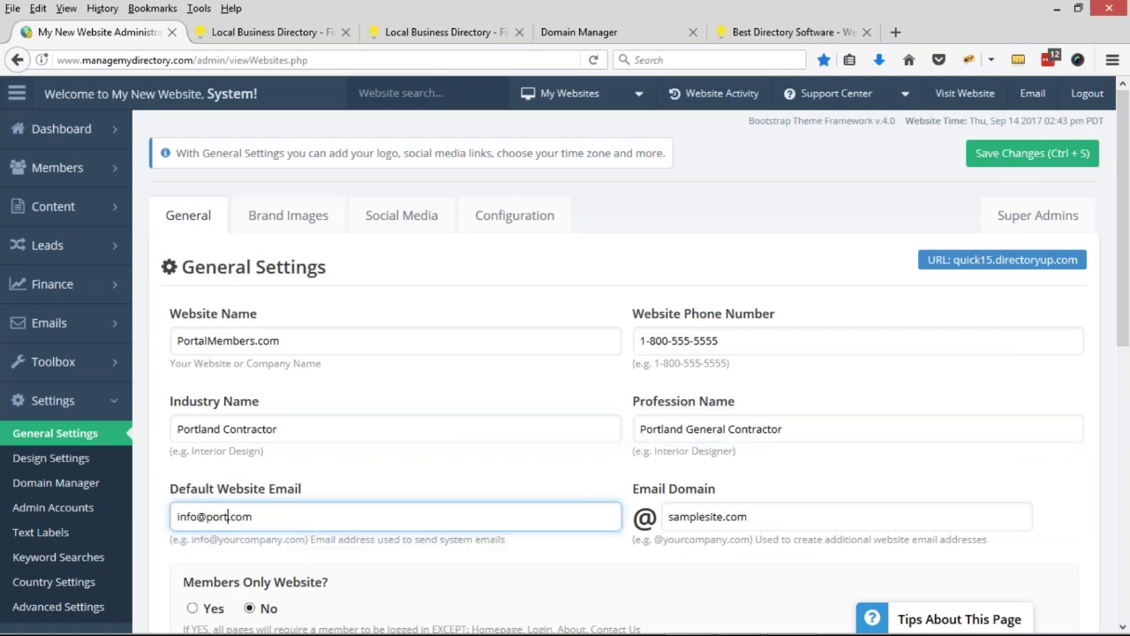
pyautogui.hotkey('shift', 'Right')
pyautogui.hotkey('shift', 'Right')
pyautogui.hotkey('shift', 'Right')
pyautogui.hotkey('shift', 'Right')
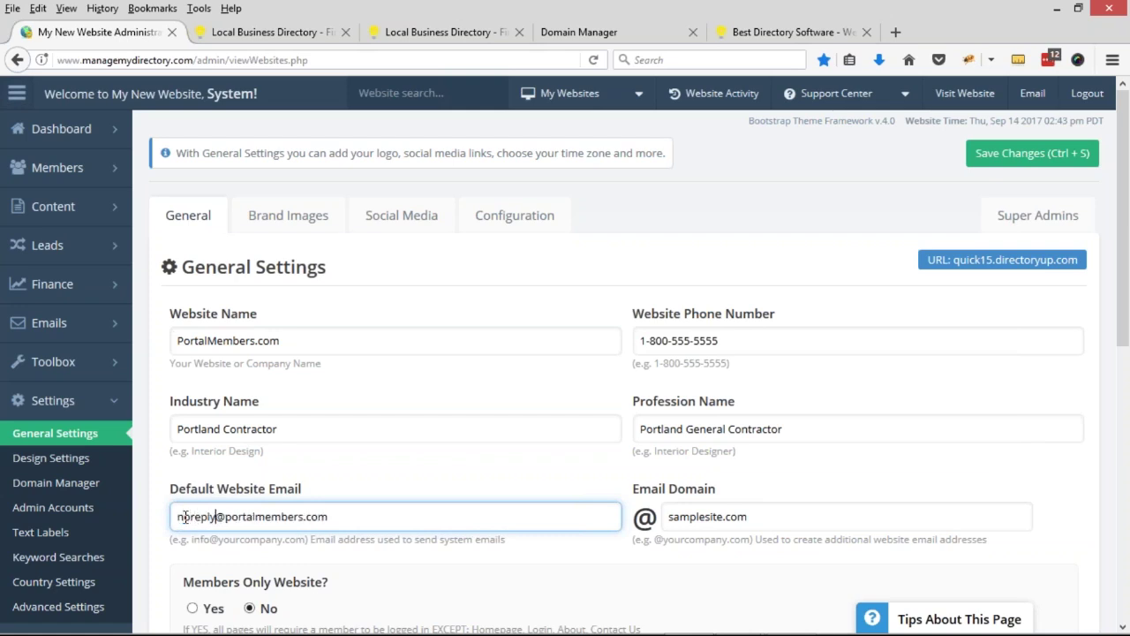
pyautogui.doubleClick(186, 516)
pyautogui.write('jon')
pyautogui.press('BackSpace')
pyautogui.press('BackSpace')
pyautogui.press('BackSpace')
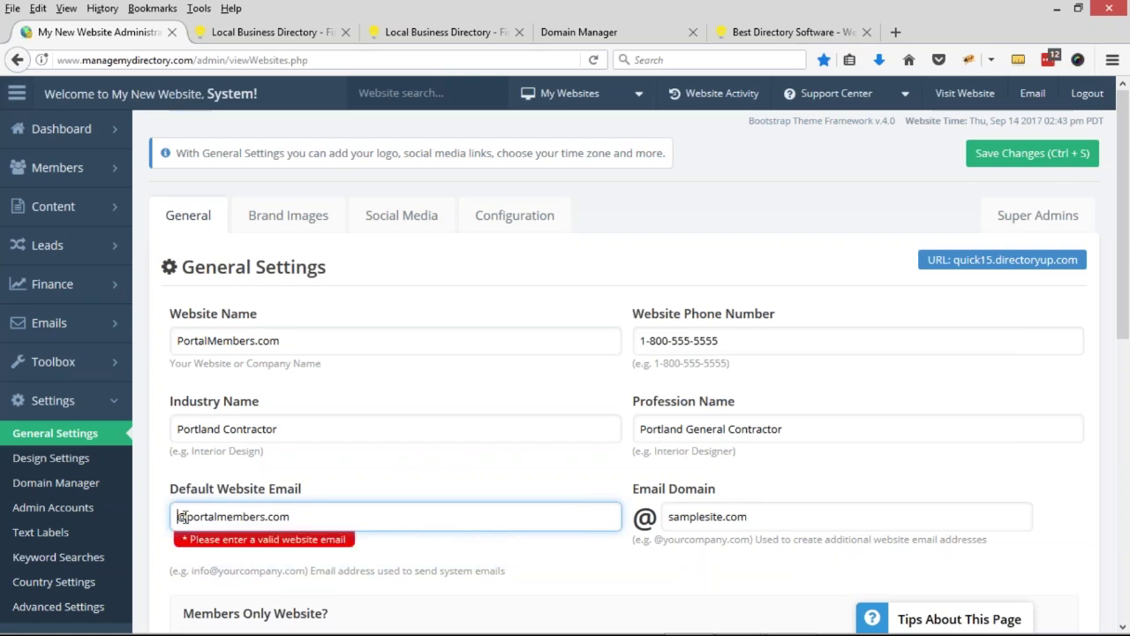
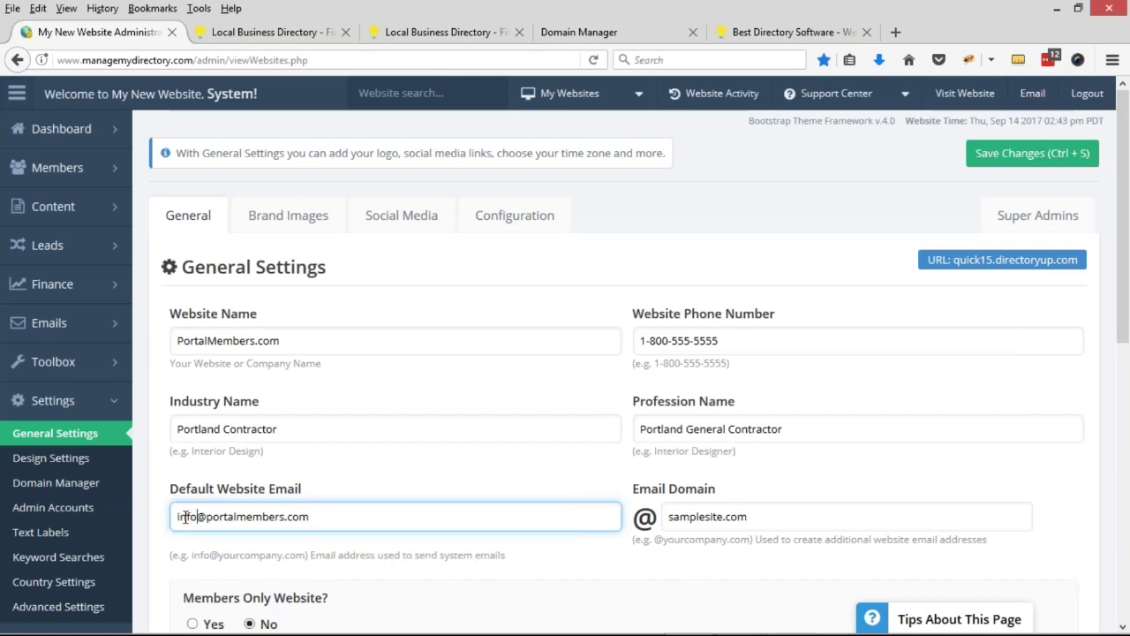
# - Set the Email Domain to portalmembers.com by pasting portalmembers over samplesite
pyautogui.doubleClick(232, 517)
pyautogui.hotkey('ctrl', 'c')
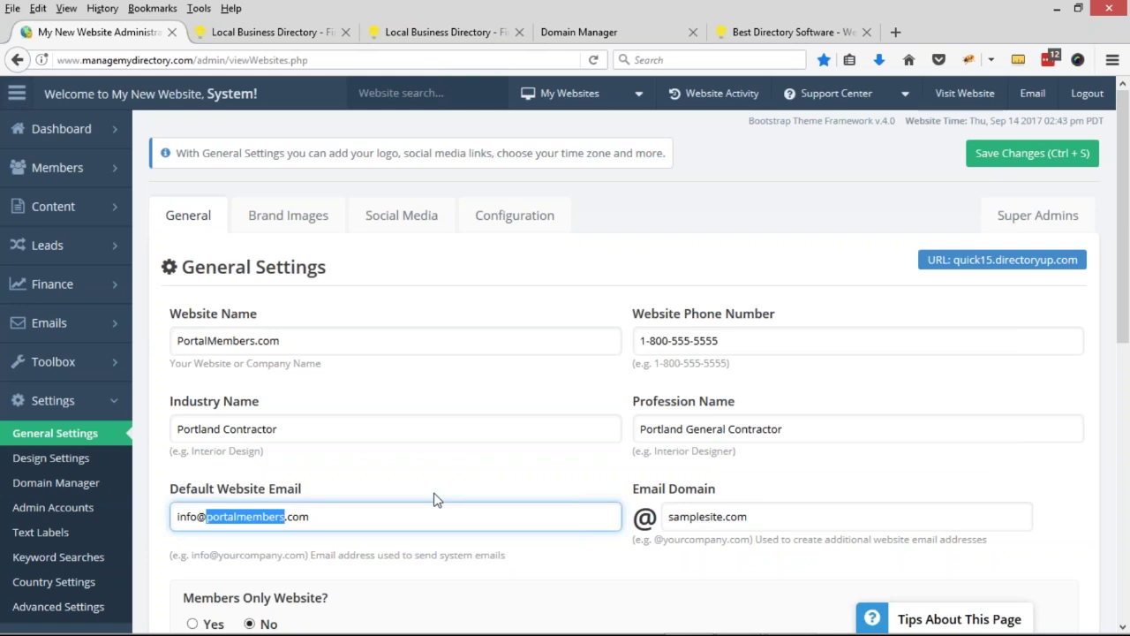
pyautogui.moveTo(108, 317)
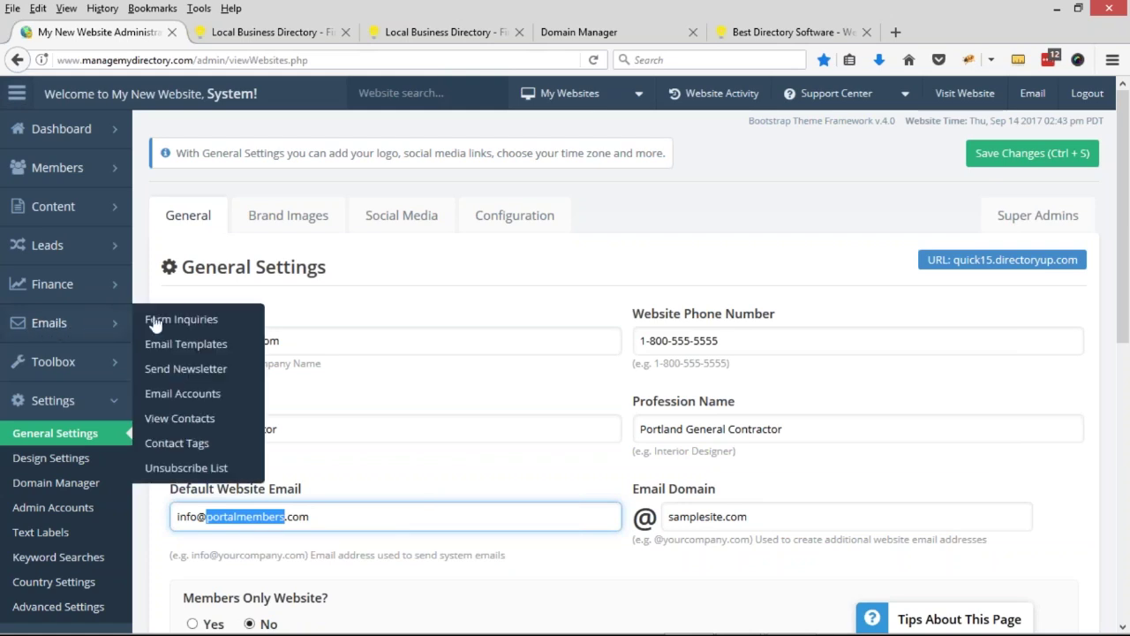
pyautogui.doubleClick(696, 514)
pyautogui.hotkey('ctrl', 'v')
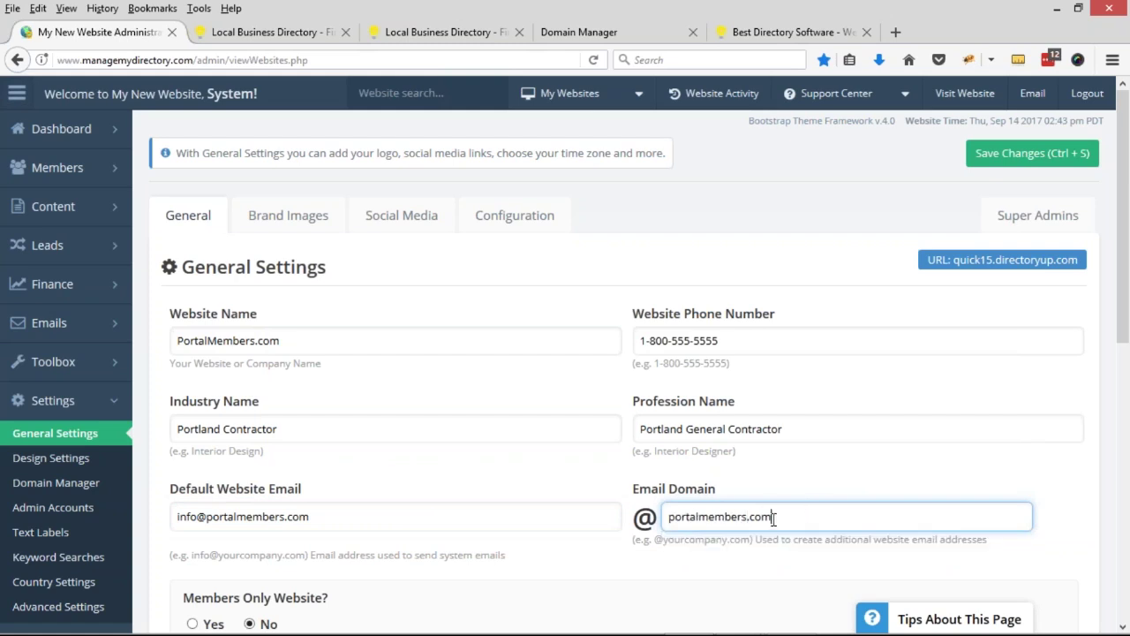
pyautogui.moveTo(668, 519); pyautogui.dragTo(787, 516)
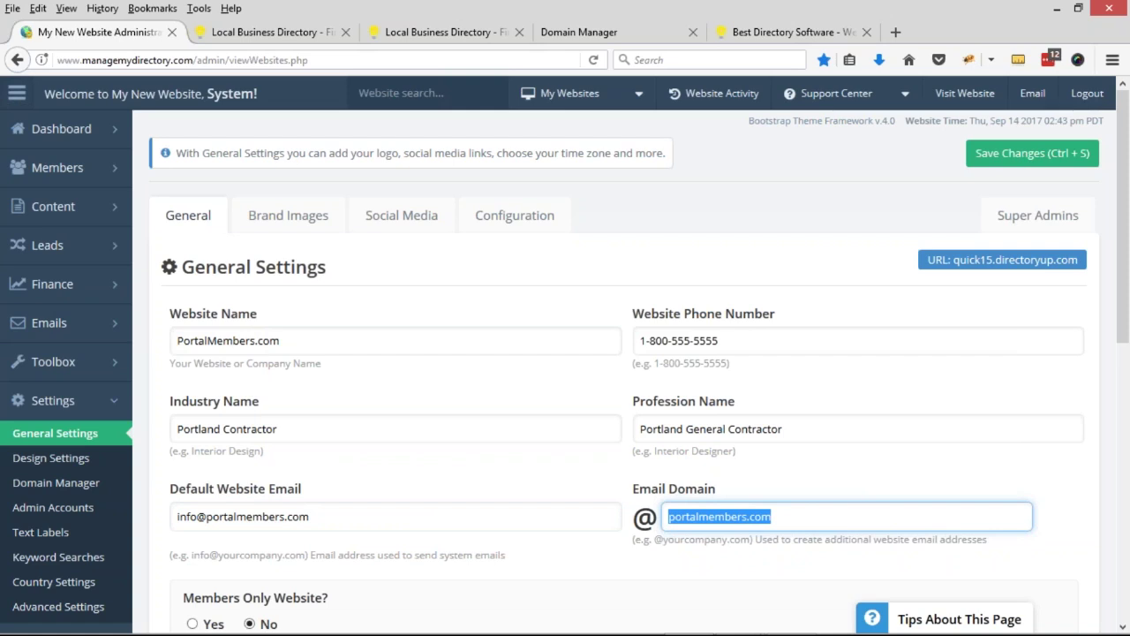
pyautogui.click(693, 485)
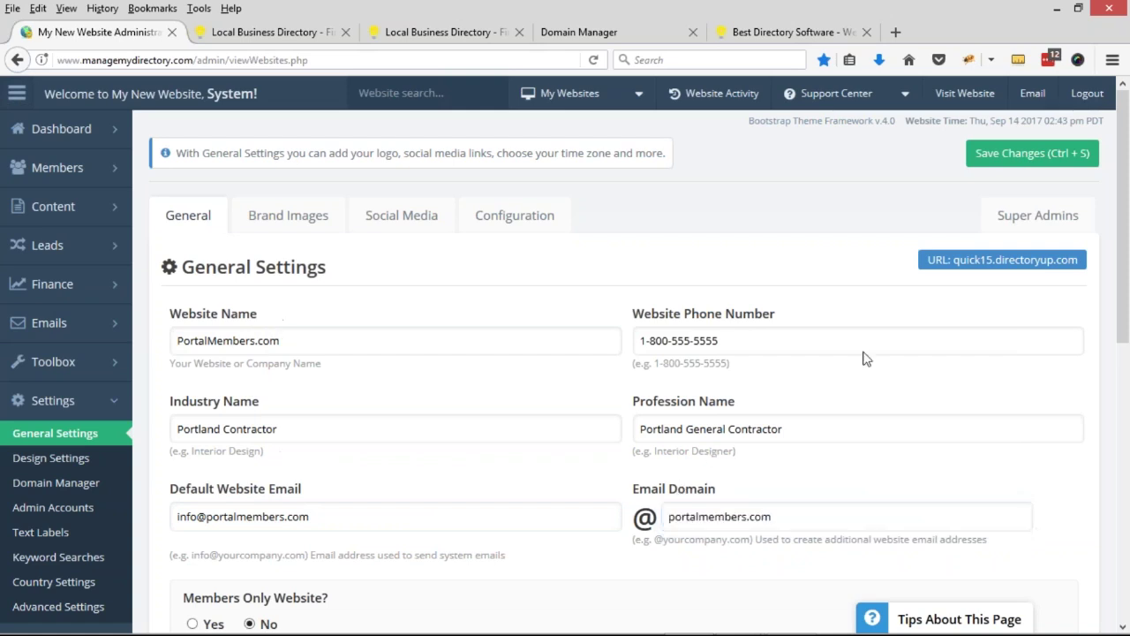
pyautogui.moveTo(1127, 305); pyautogui.dragTo(1128, 325)
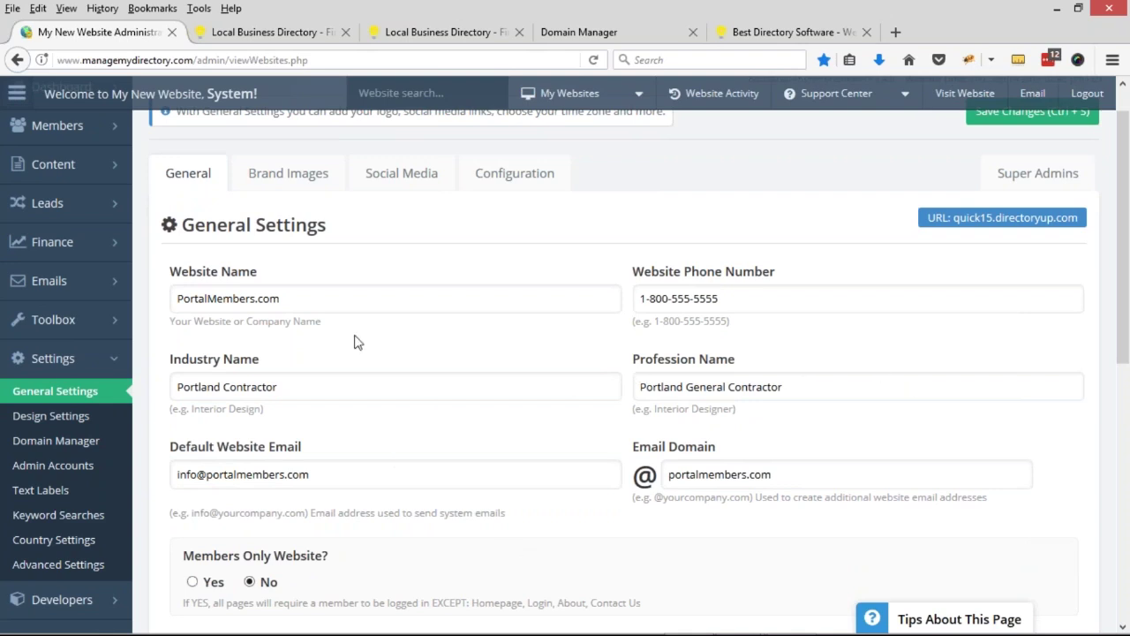
# - Review the Brand Images upload cards, including the Google Map Pin Drop image, then move to Social Media
pyautogui.hotkey('alt', 'Tab')
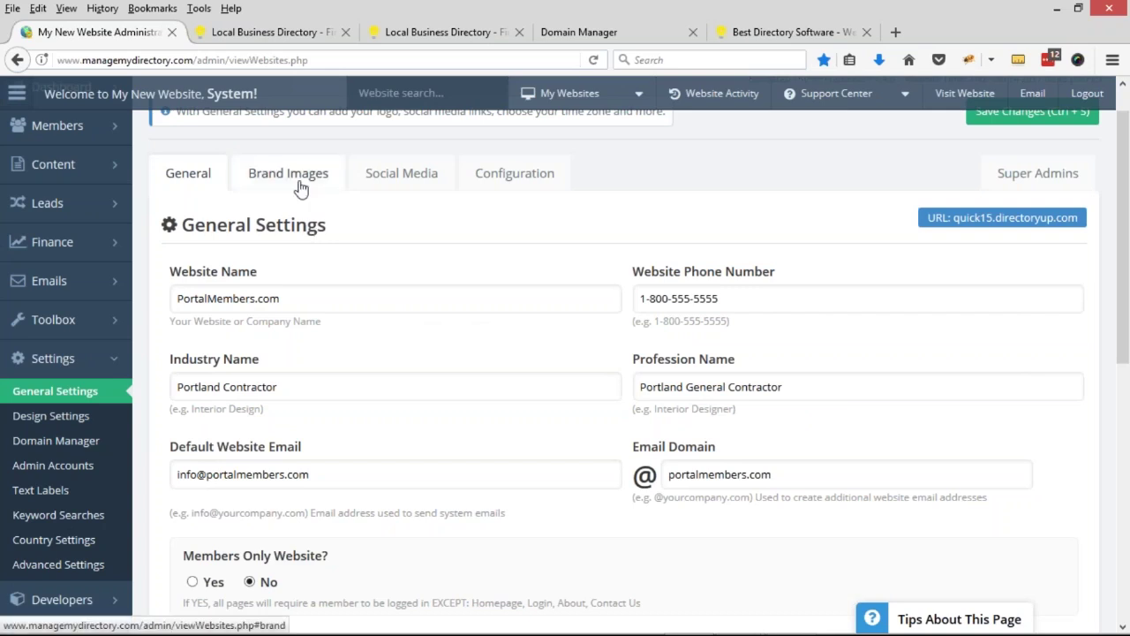
pyautogui.click(297, 186)
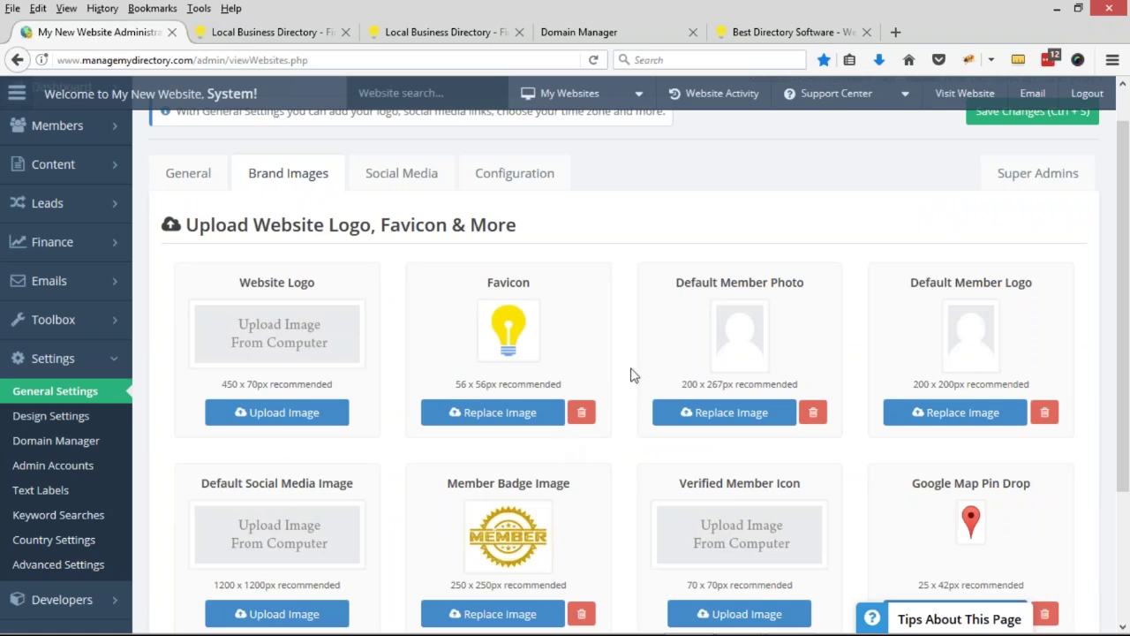
pyautogui.scroll(-2, 631, 374)
pyautogui.scroll(2, 630, 374)
pyautogui.scroll(-2, 761, 333)
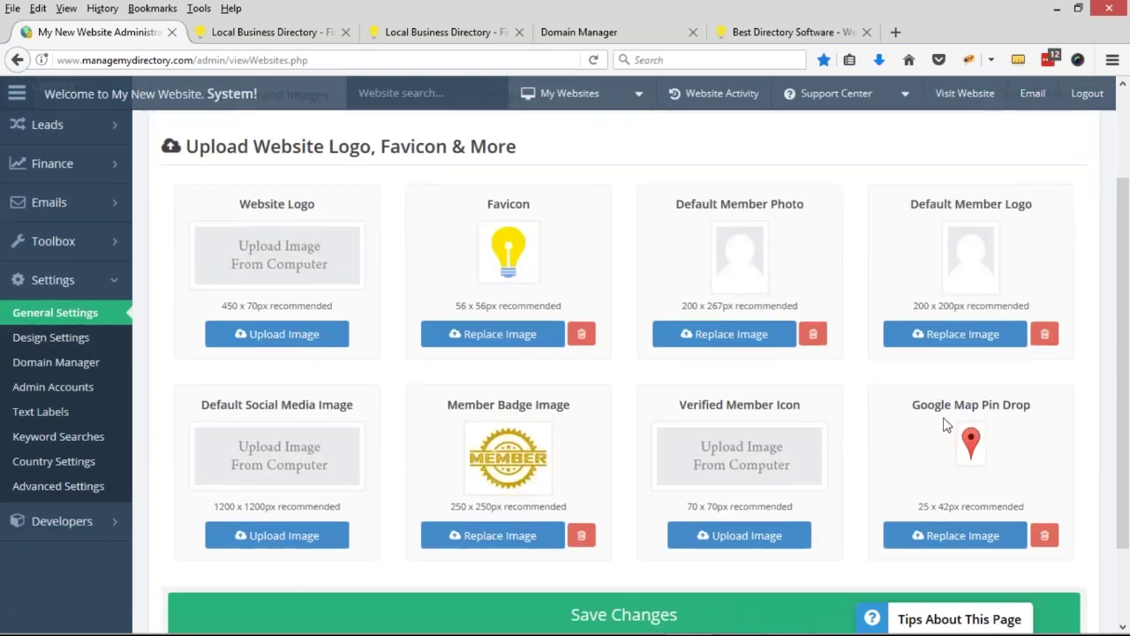
pyautogui.moveTo(920, 403); pyautogui.dragTo(974, 407)
pyautogui.click(991, 431)
pyautogui.scroll(2, 486, 301)
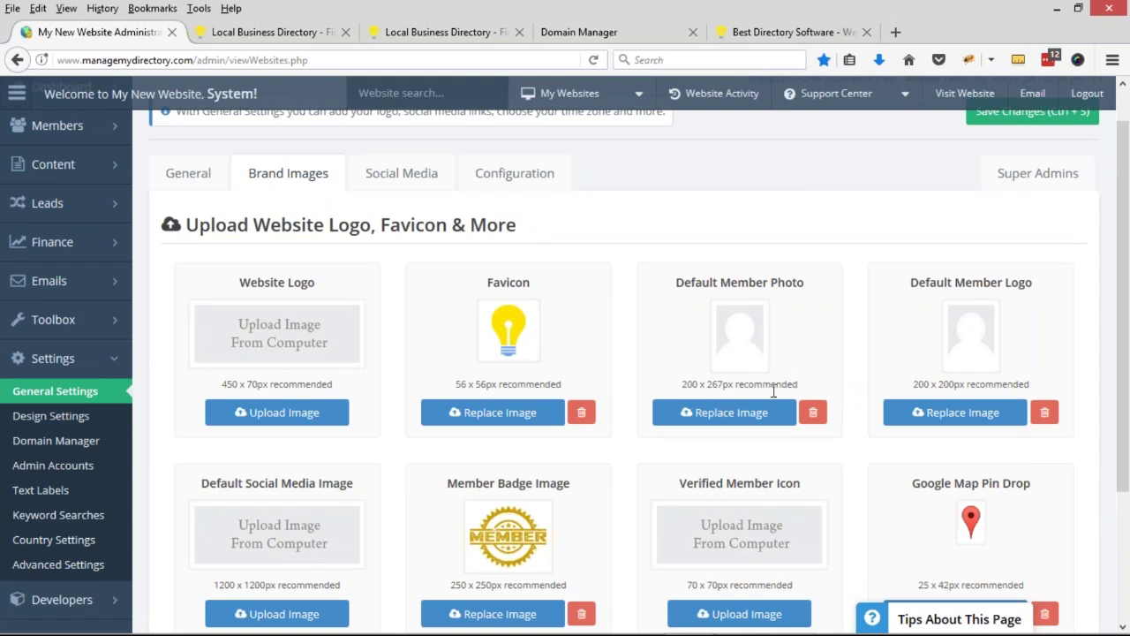
pyautogui.click(398, 180)
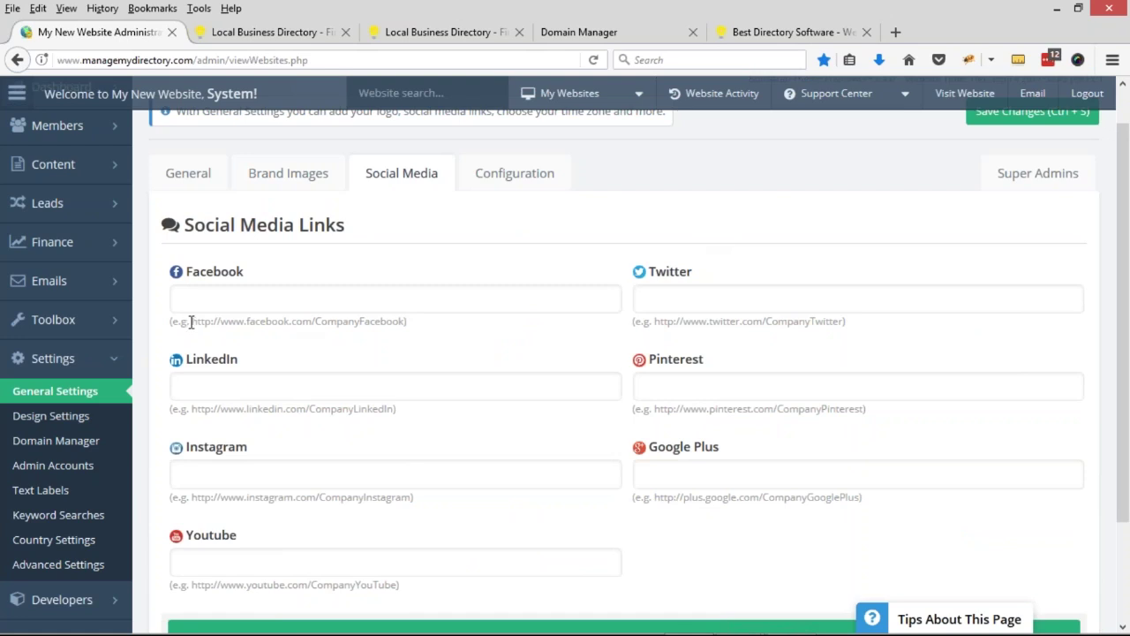
# - Enter the Facebook link as the example facebook.com address followed by /portalmembers
pyautogui.moveTo(191, 321); pyautogui.dragTo(310, 320)
pyautogui.hotkey('ctrl', 'c')
pyautogui.click(307, 300)
pyautogui.hotkey('ctrl', 'v')
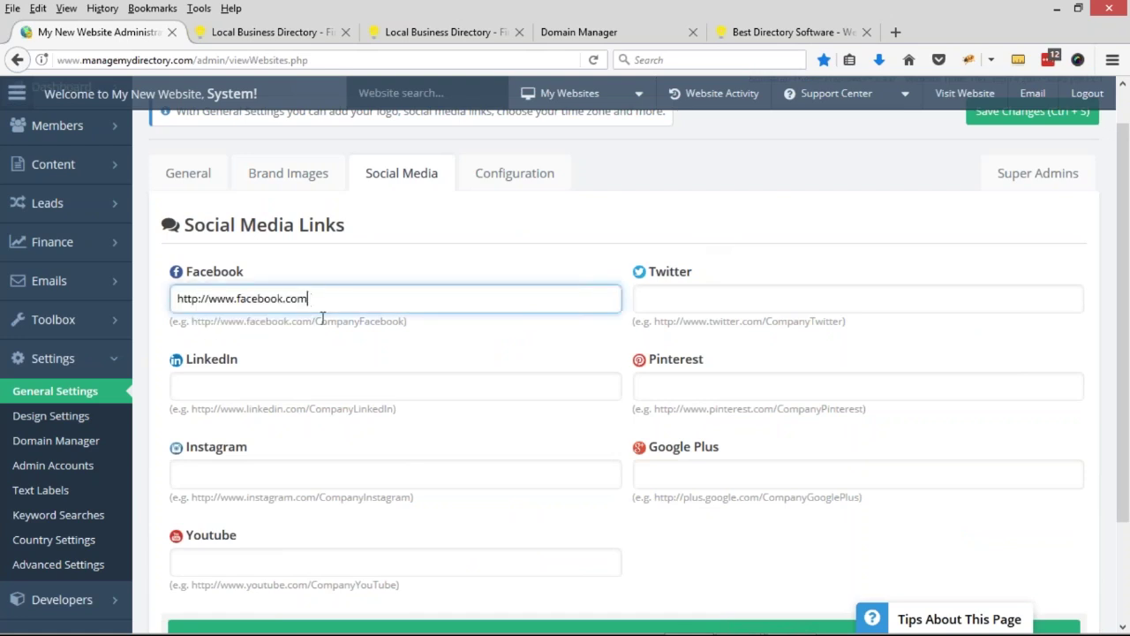
pyautogui.write('/portalmembers')
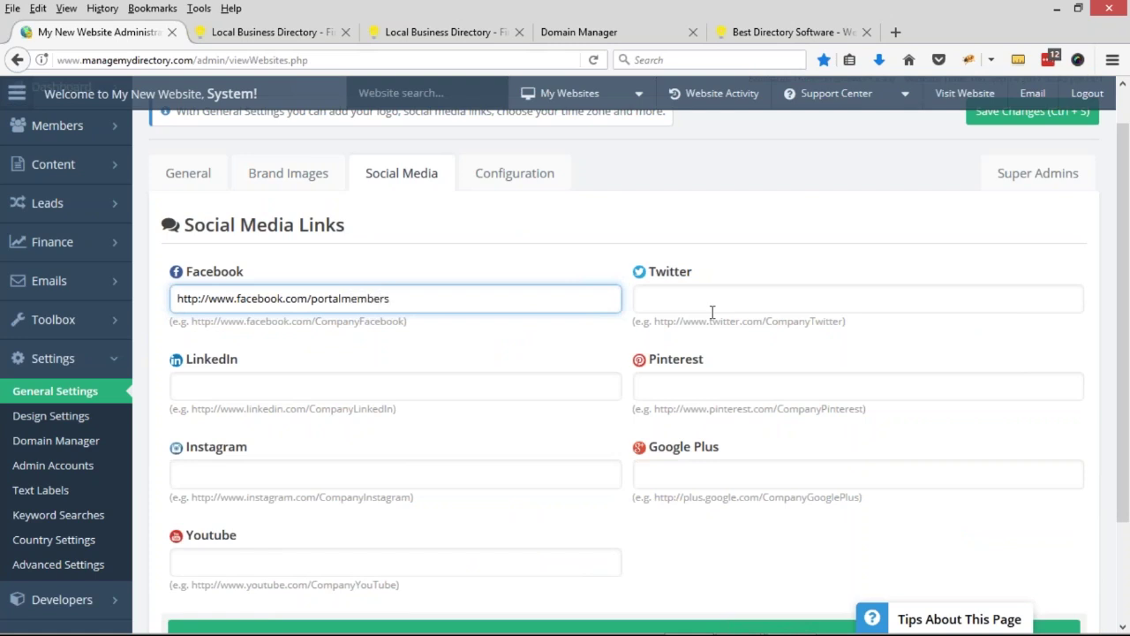
# - Set the Twitter link to the example twitter.com address with portalmembers replacing CompanyTwitter
pyautogui.click(711, 300)
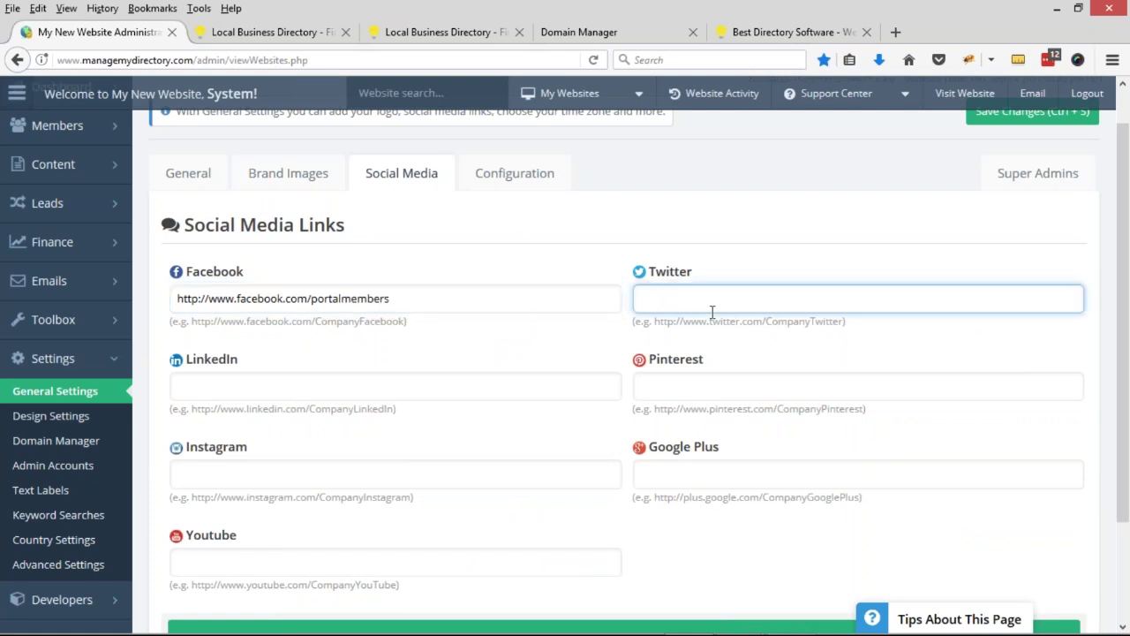
pyautogui.write('@')
pyautogui.write('portal')
pyautogui.moveTo(654, 321); pyautogui.dragTo(846, 323)
pyautogui.hotkey('ctrl', 'c')
pyautogui.tripleClick(735, 298)
pyautogui.hotkey('ctrl', 'v')
pyautogui.doubleClick(846, 298)
pyautogui.press('BackSpace')
pyautogui.write('portalmembers')
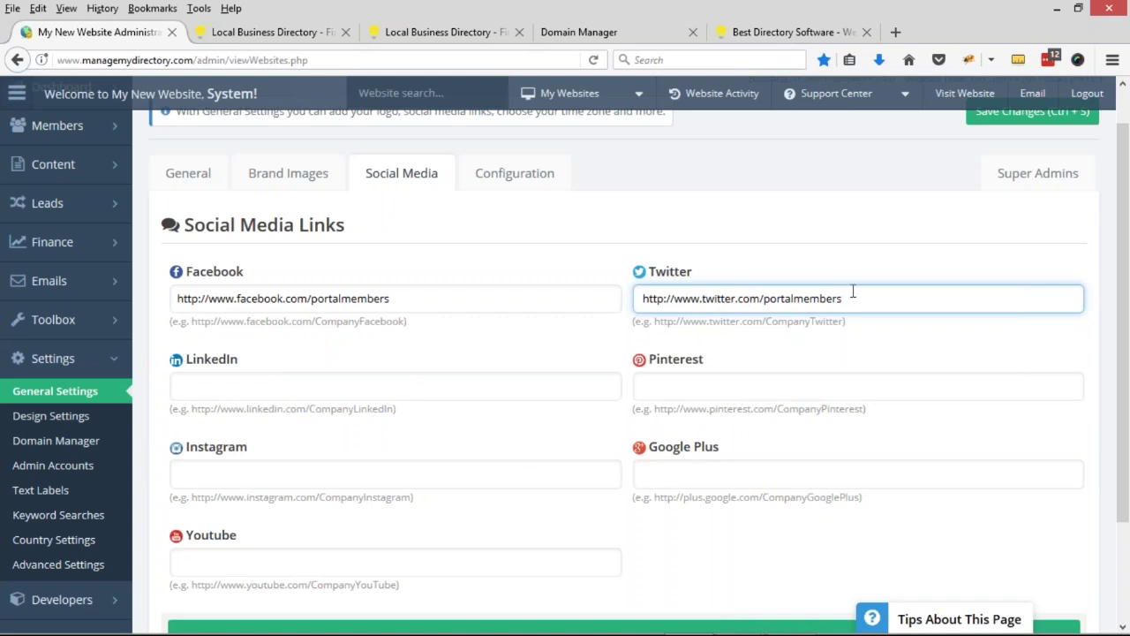
pyautogui.click(321, 369)
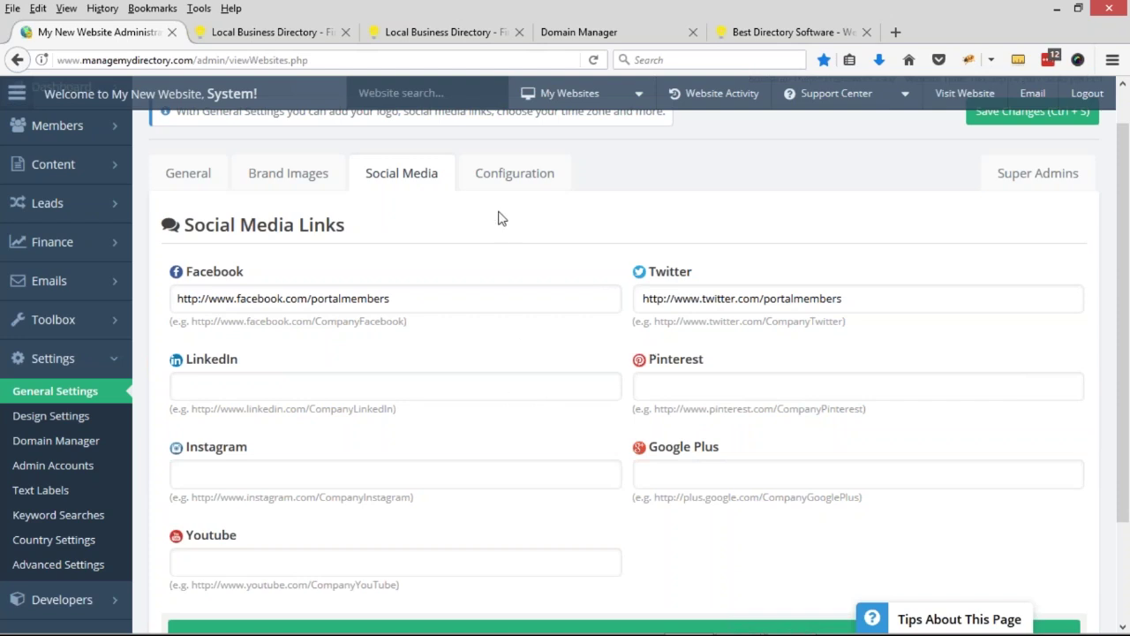
# - Keep Website Status set to Live in the Configuration settings
pyautogui.click(537, 186)
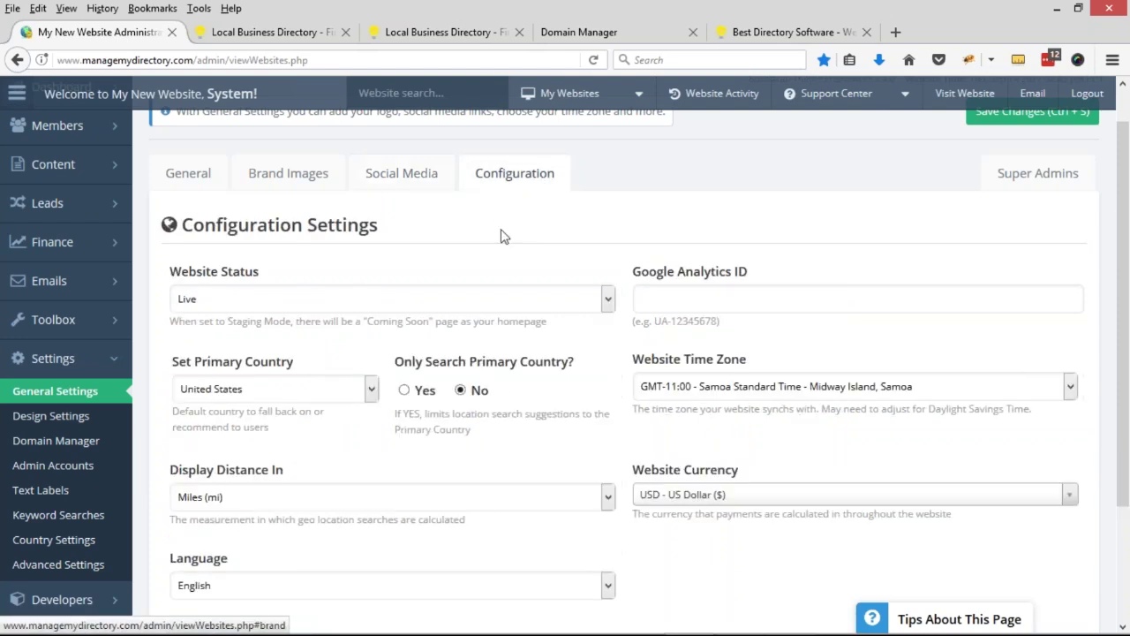
pyautogui.scroll(-1, 371, 240)
pyautogui.scroll(1, 347, 247)
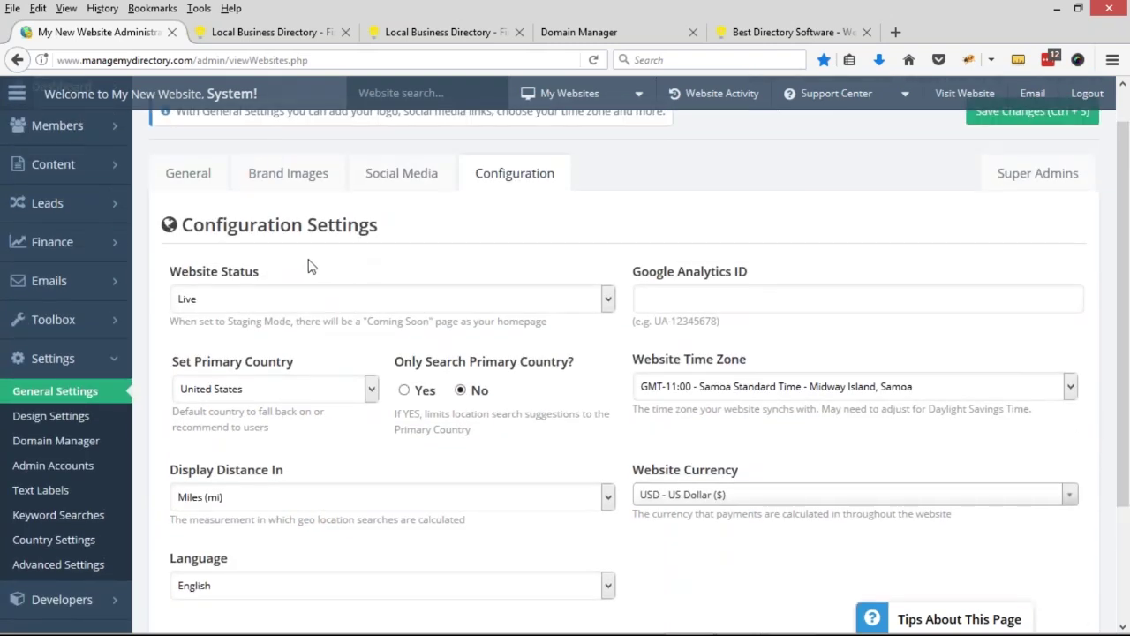
pyautogui.click(254, 299)
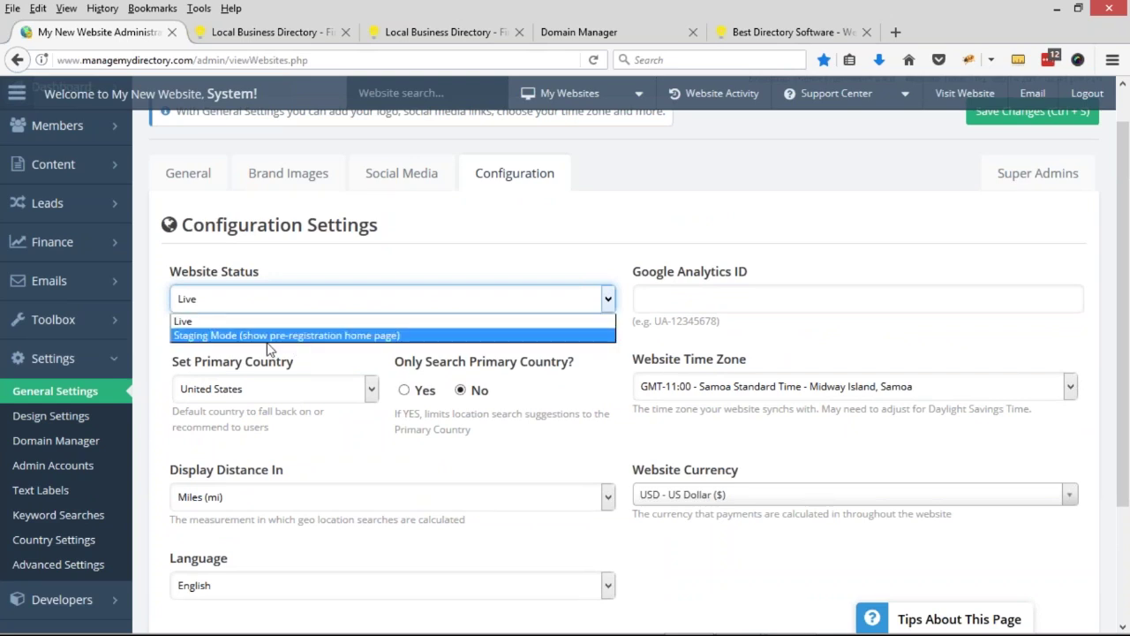
pyautogui.click(226, 323)
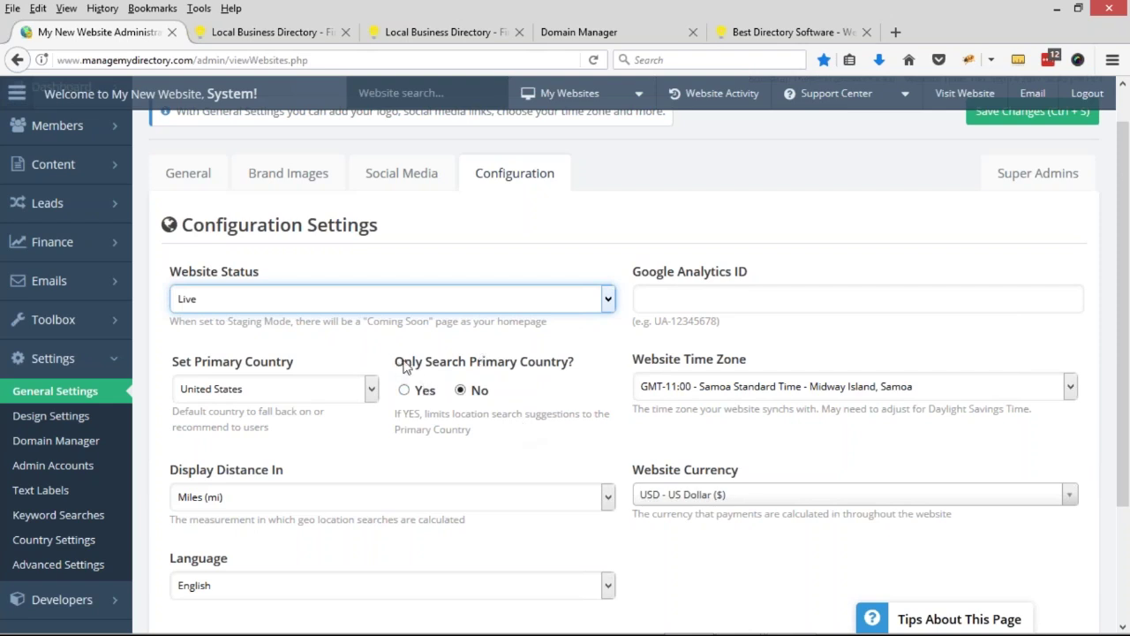
pyautogui.moveTo(397, 366); pyautogui.dragTo(577, 362)
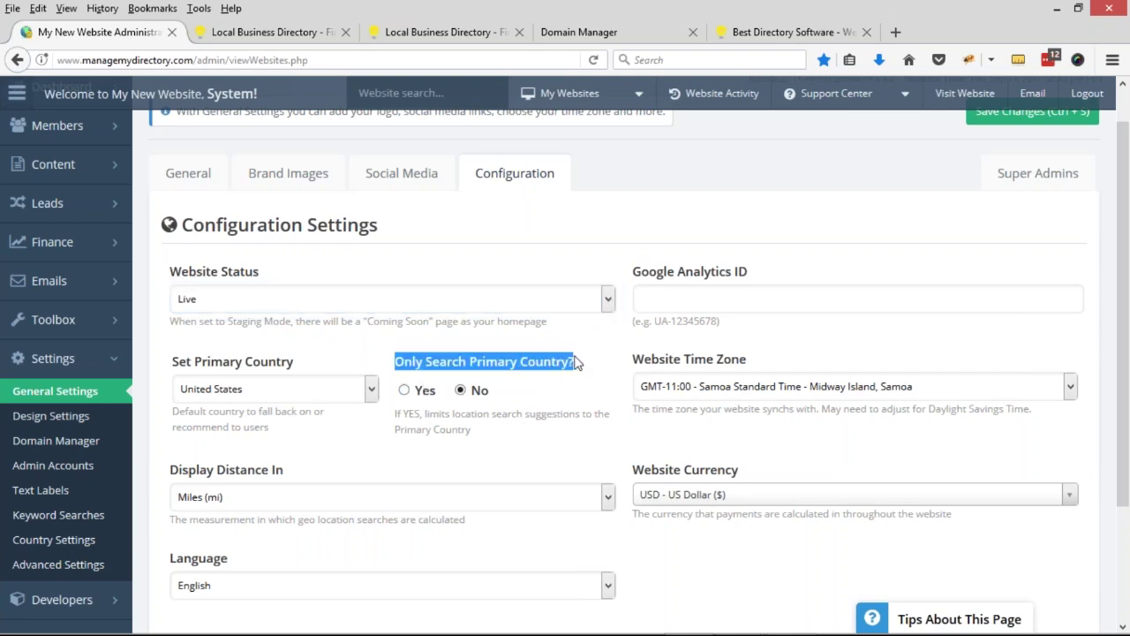
# - Enter 'paris' as a location search on the public directory homepage
pyautogui.click(288, 39)
pyautogui.click(877, 154)
pyautogui.write('paris')
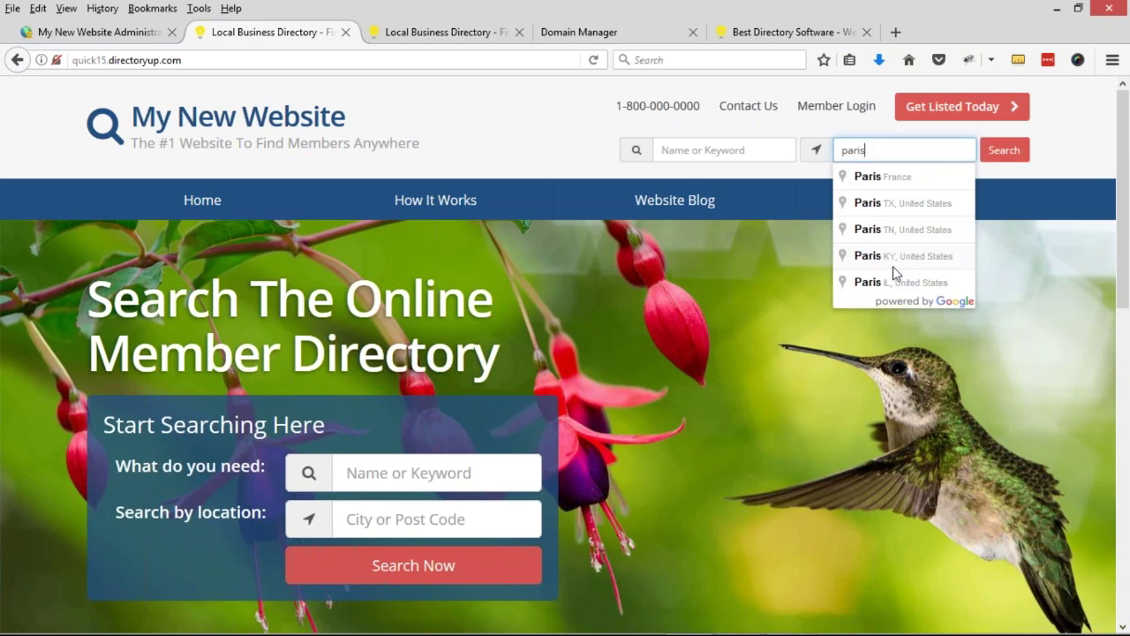
# - Set Primary Country to France with Only Search Primary Country on, then check the live site
pyautogui.click(129, 39)
pyautogui.click(218, 403)
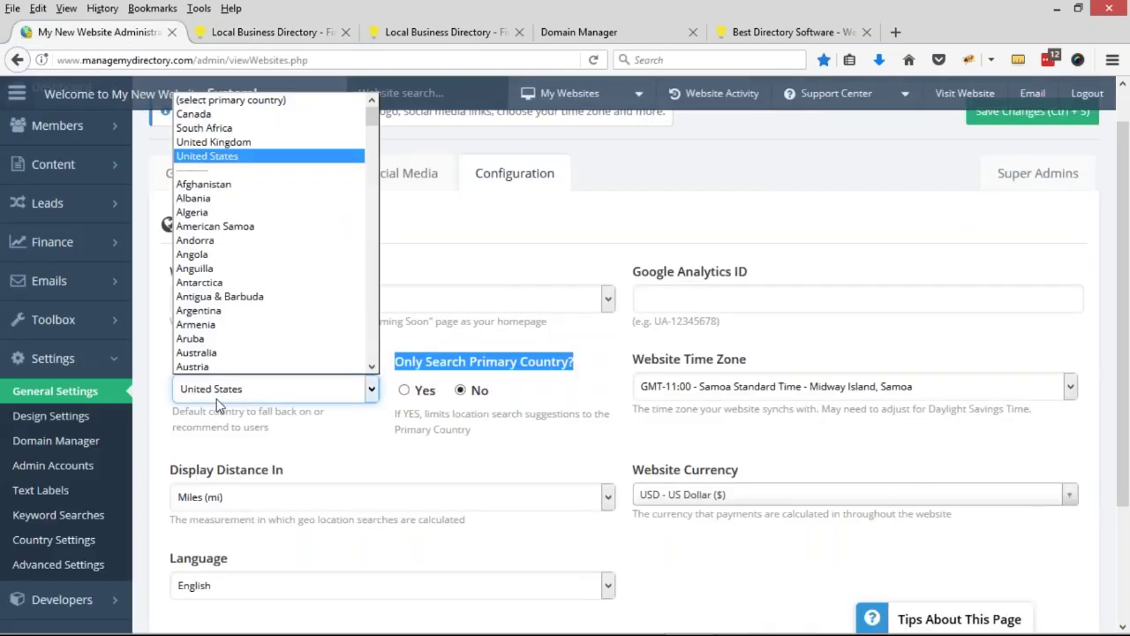
pyautogui.scroll(-8, 227, 283)
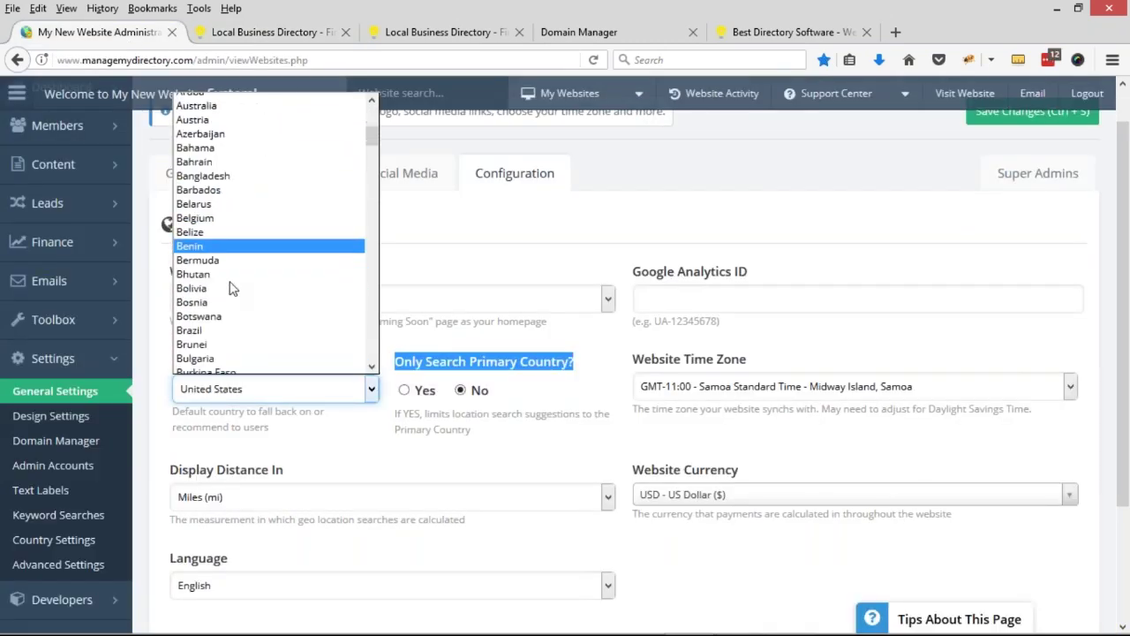
pyautogui.scroll(-9, 231, 301)
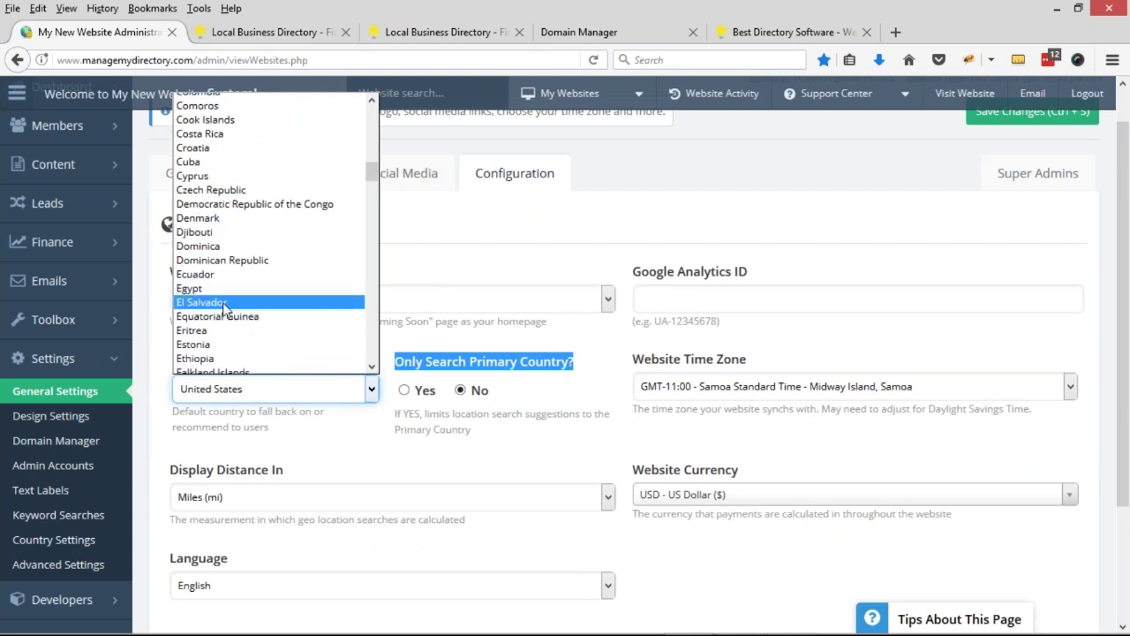
pyautogui.scroll(-3, 228, 342)
pyautogui.click(218, 282)
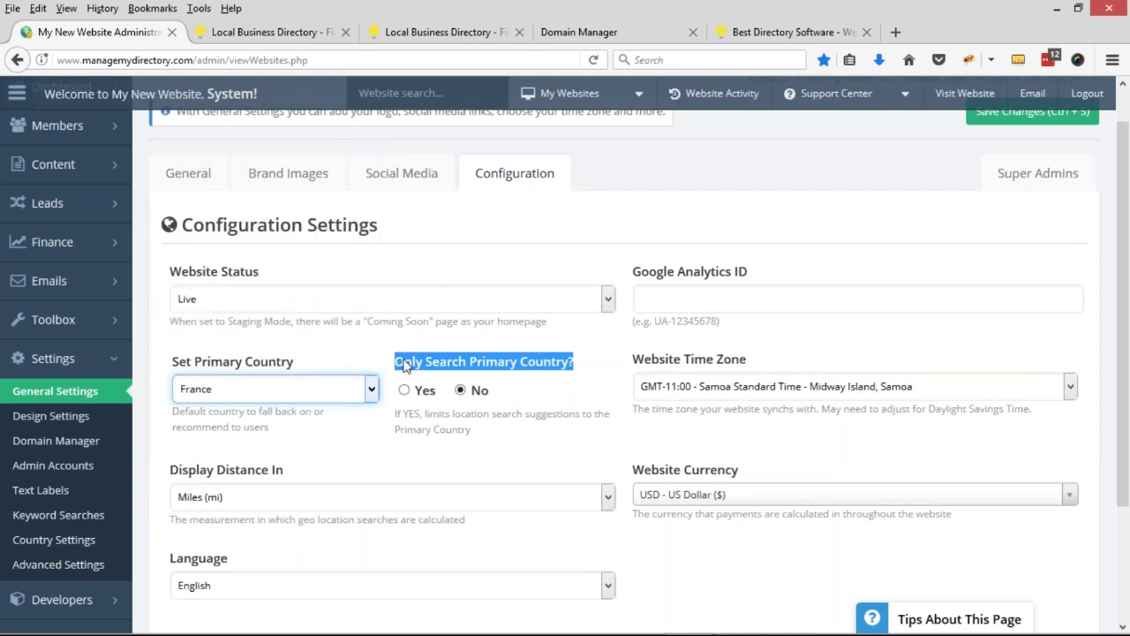
pyautogui.click(405, 390)
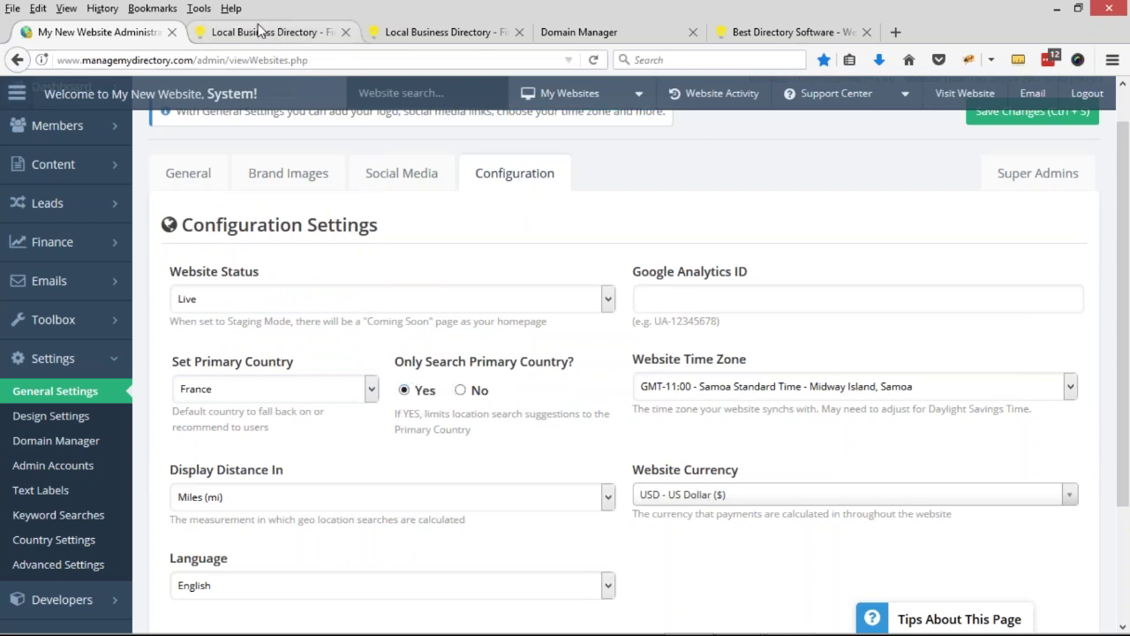
pyautogui.click(319, 32)
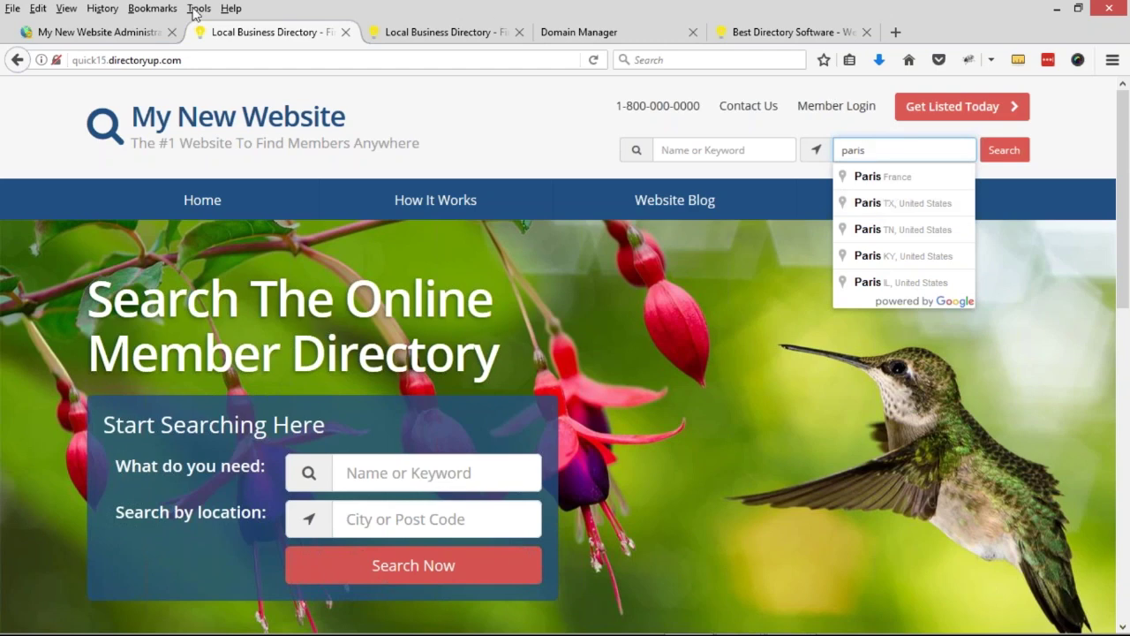
# - Reset the Primary Country to United States in the admin Configuration settings
pyautogui.click(127, 39)
pyautogui.click(292, 389)
pyautogui.scroll(15, 227, 262)
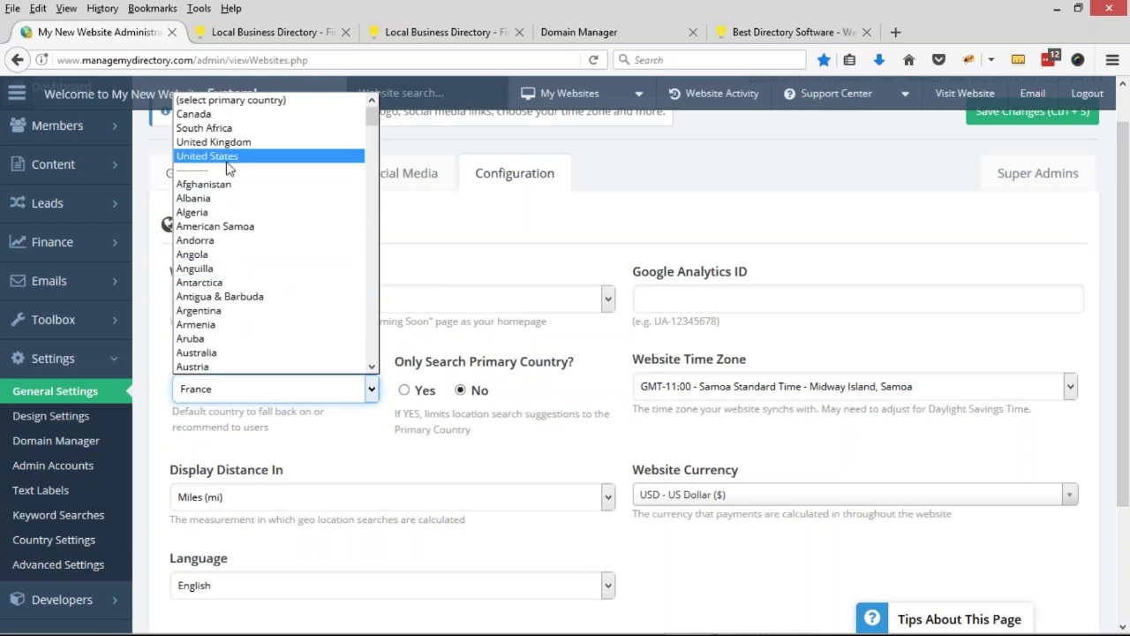
pyautogui.click(212, 156)
pyautogui.click(719, 298)
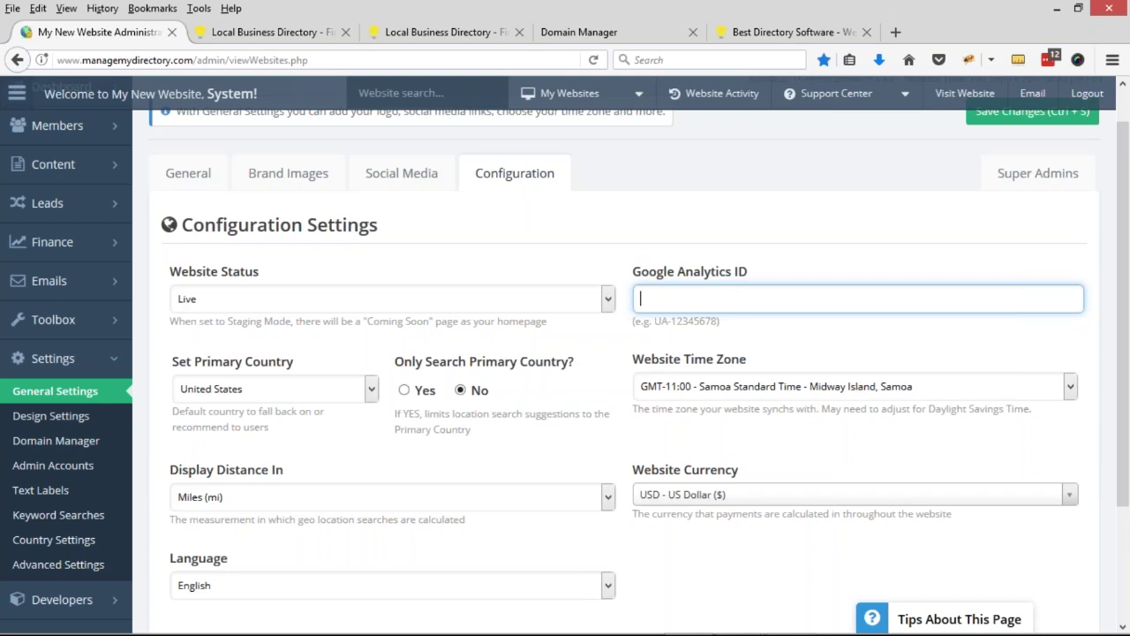
pyautogui.moveTo(654, 320); pyautogui.dragTo(717, 320)
pyautogui.doubleClick(693, 320)
pyautogui.click(735, 292)
pyautogui.click(747, 430)
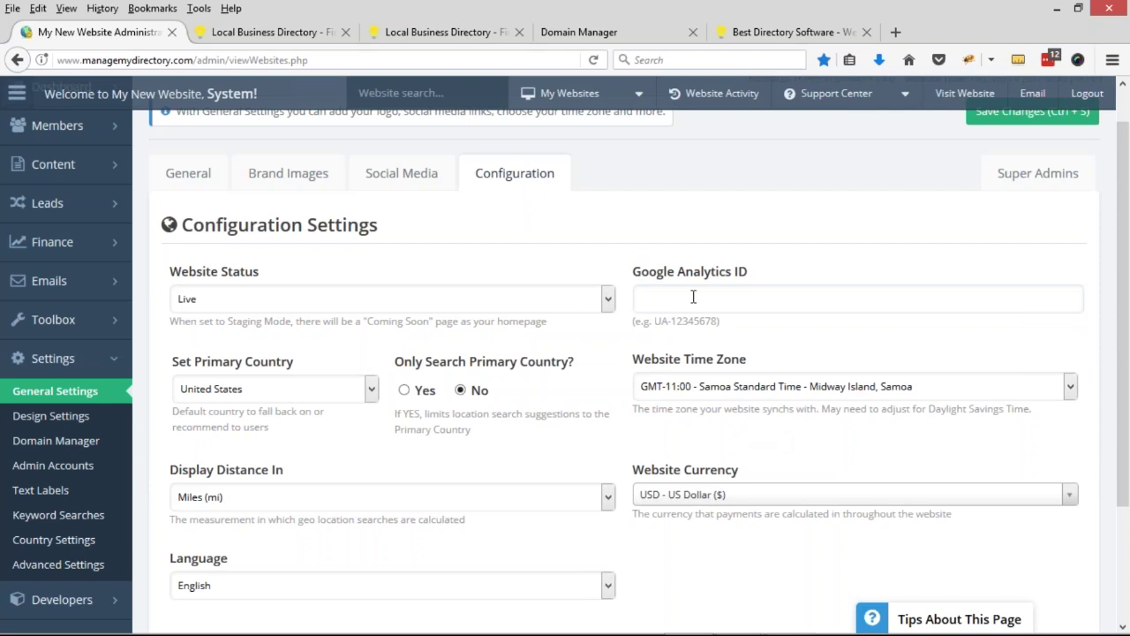
pyautogui.scroll(-2, 694, 300)
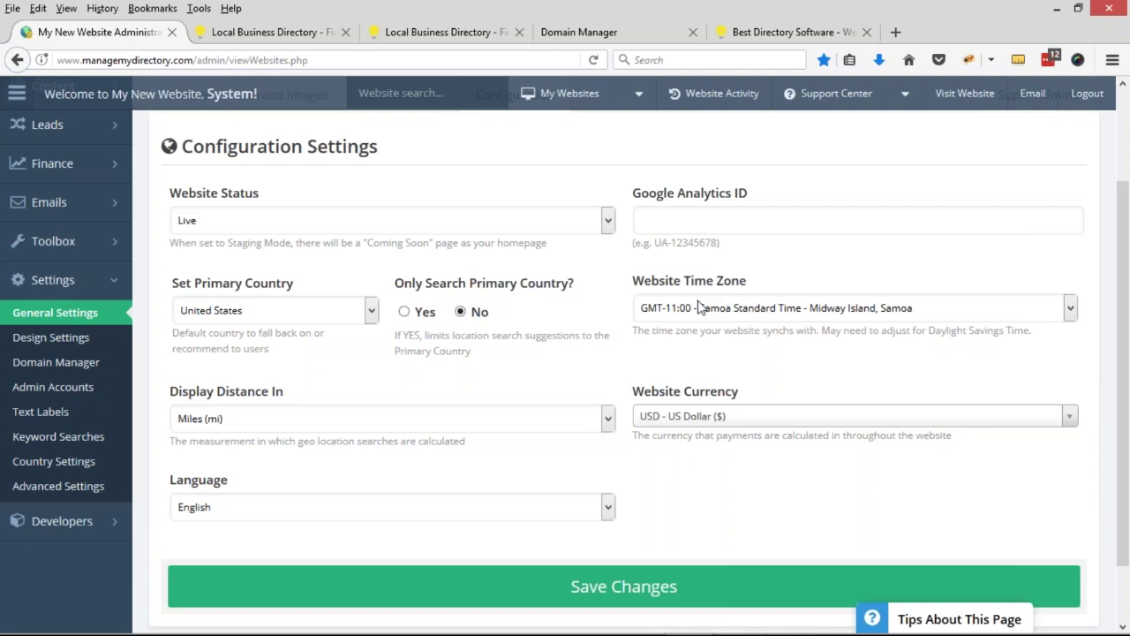
pyautogui.moveTo(655, 242); pyautogui.dragTo(715, 239)
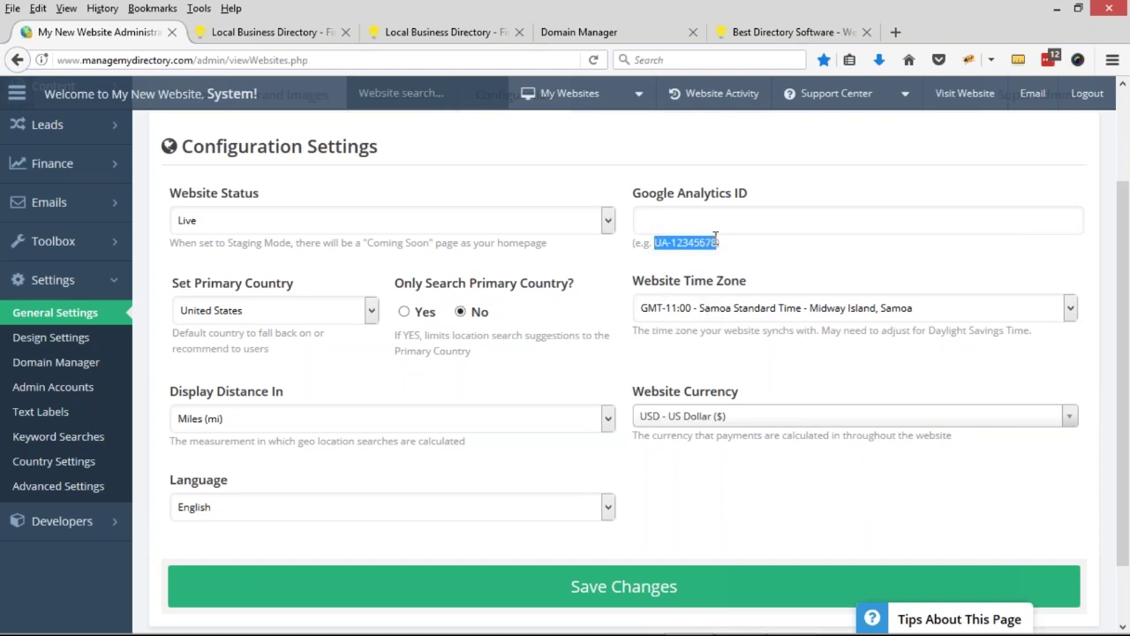
pyautogui.click(715, 222)
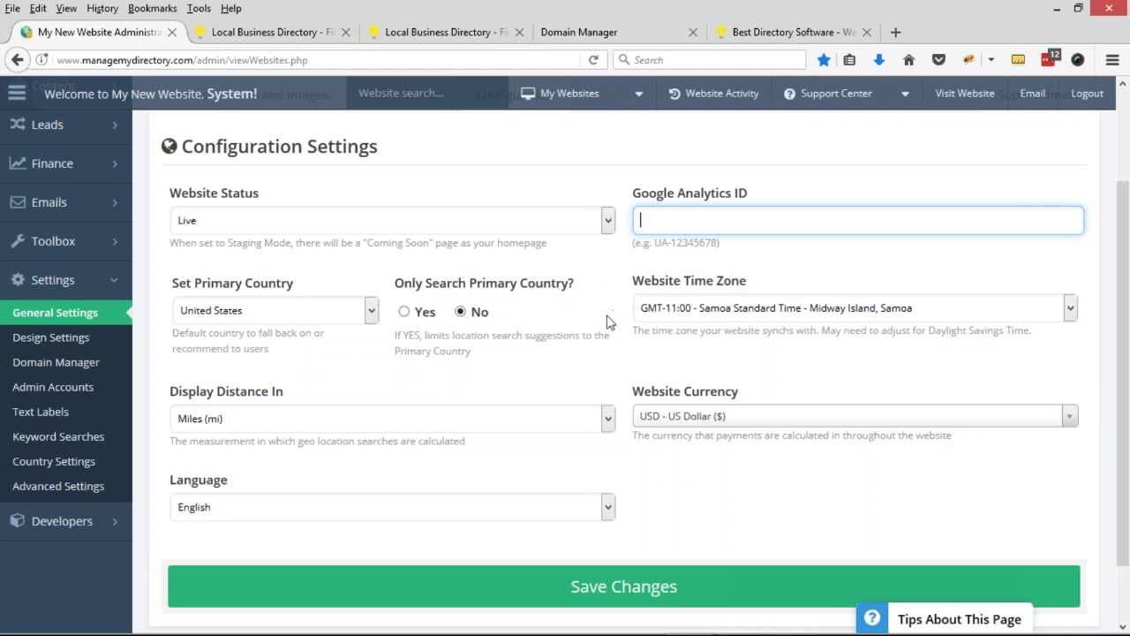
pyautogui.scroll(-1, 240, 375)
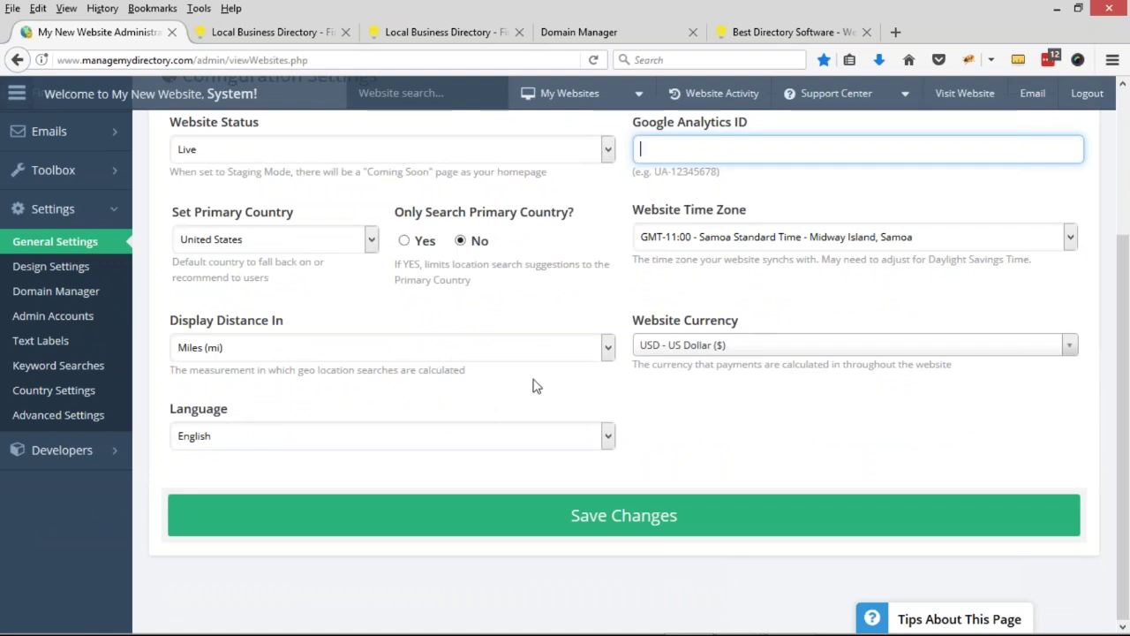
pyautogui.scroll(2, 715, 283)
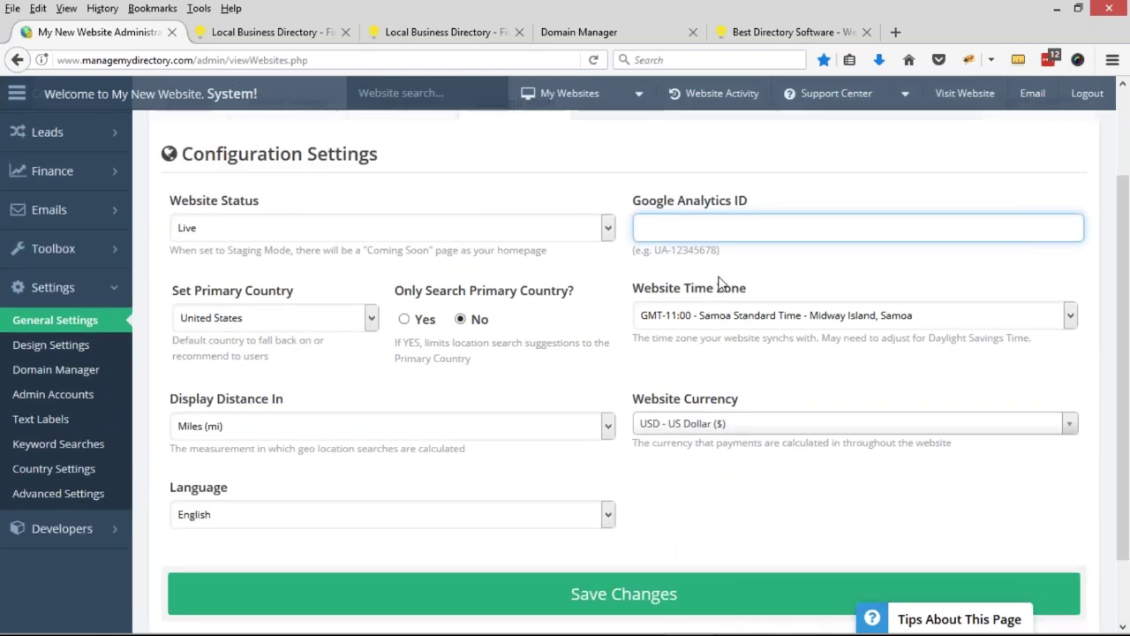
pyautogui.scroll(-2, 667, 468)
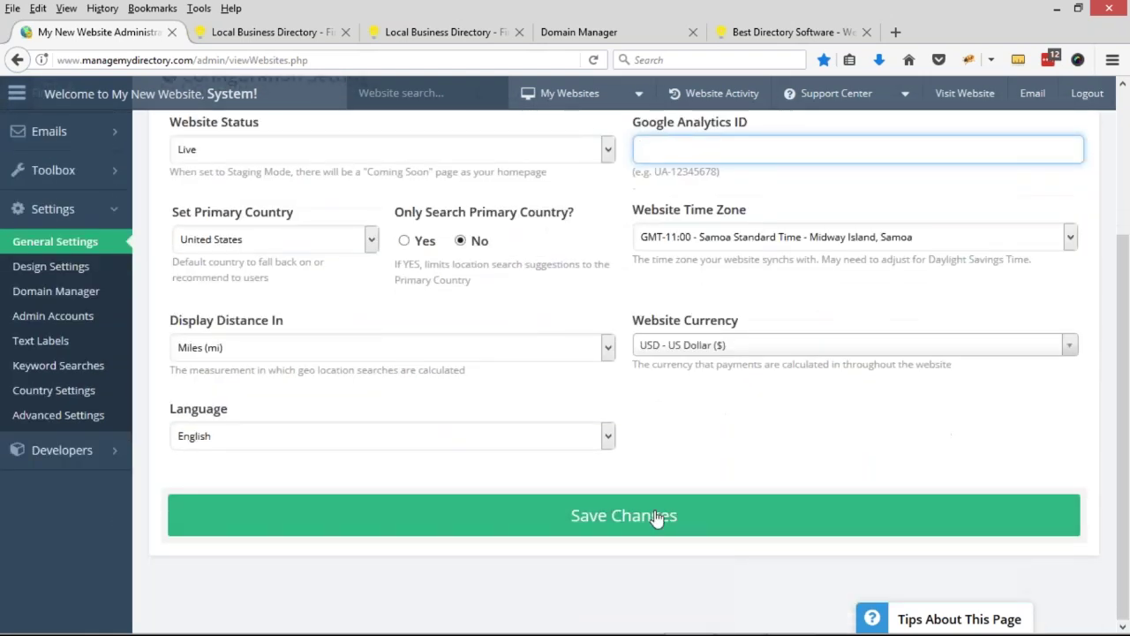
# - Save the settings and reload the live site to show the new footer and social icons
pyautogui.click(657, 518)
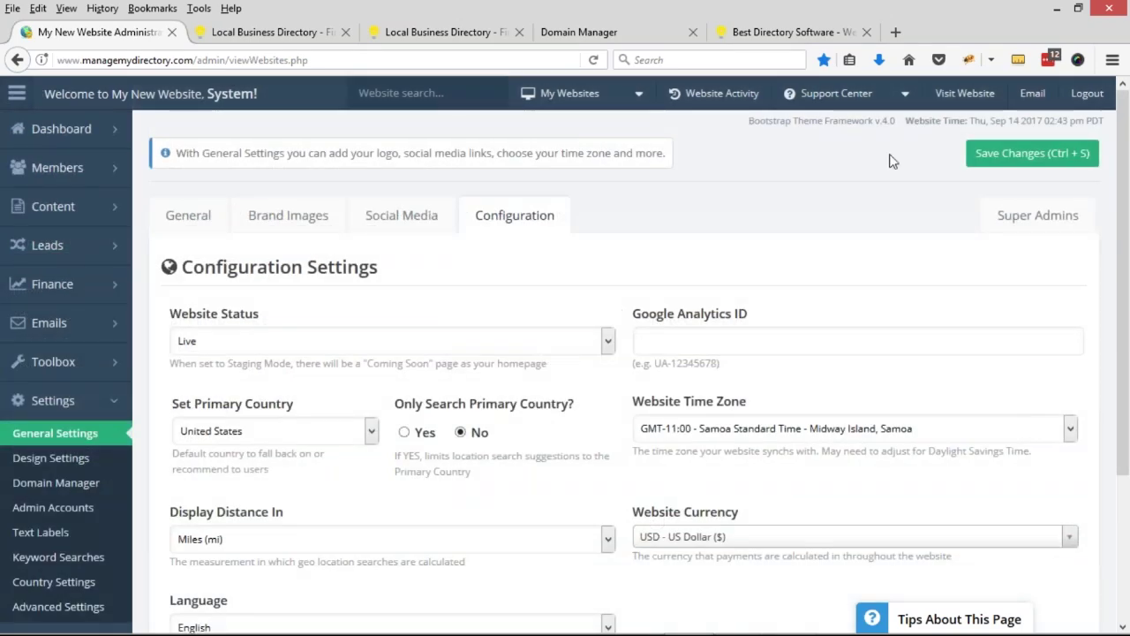
pyautogui.click(953, 97)
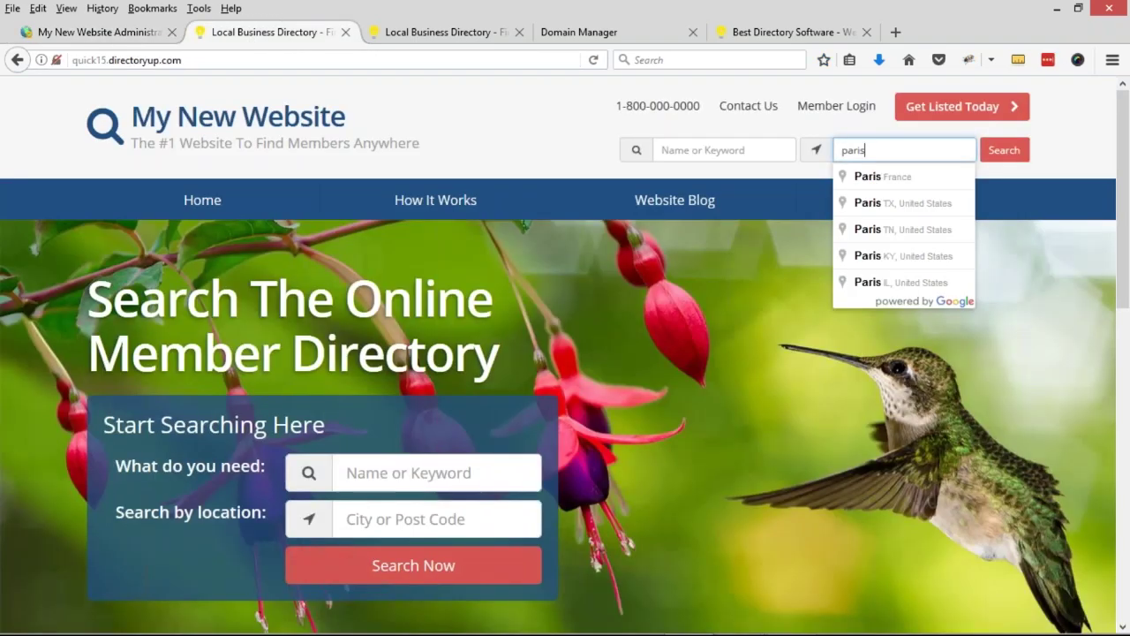
pyautogui.scroll(-10, 182, 321)
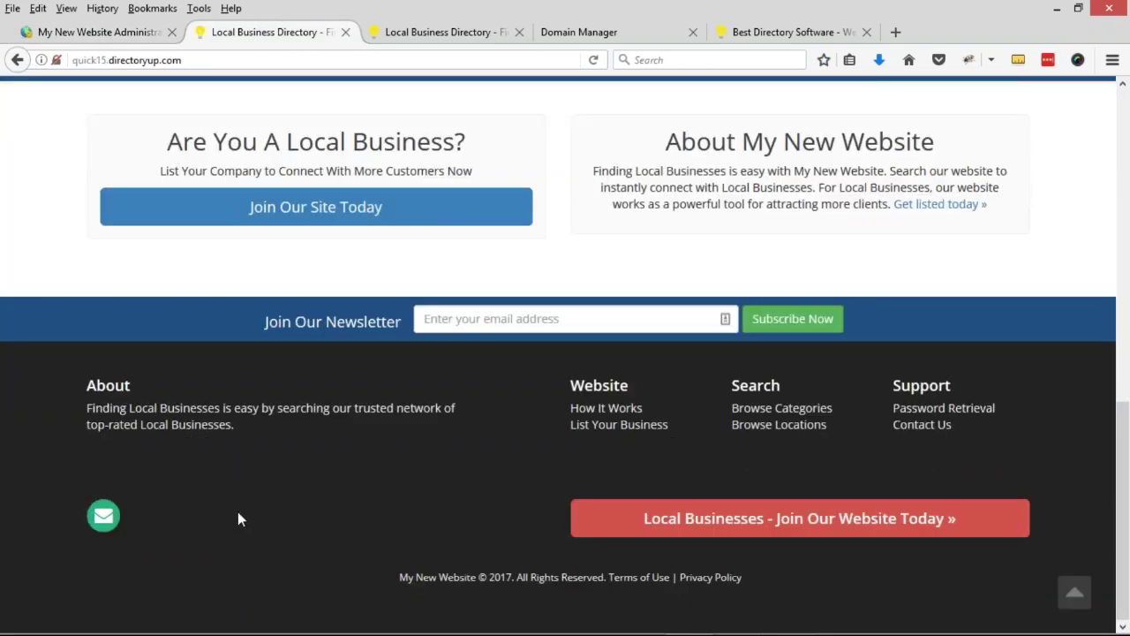
pyautogui.press('F5')
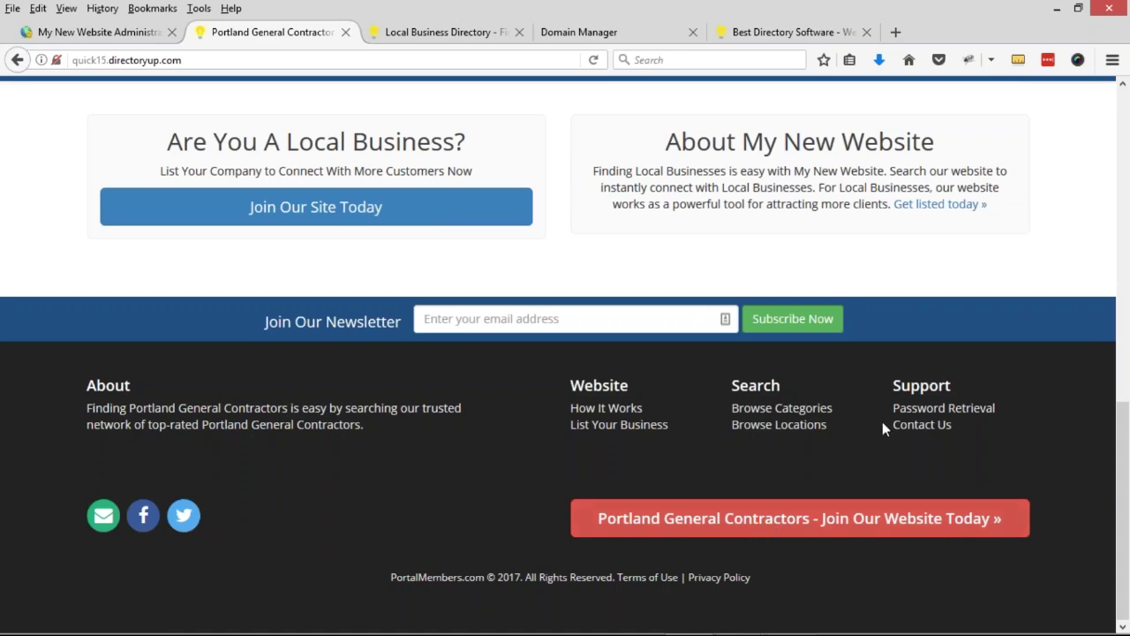
pyautogui.scroll(5, 882, 421)
pyautogui.scroll(3, 698, 467)
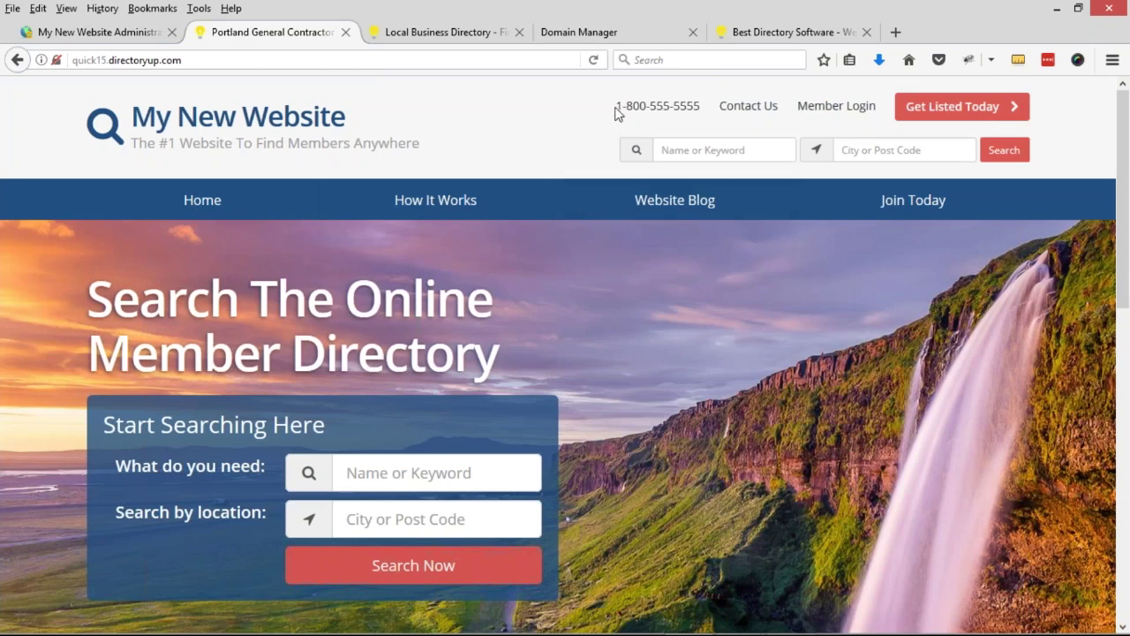
# - Point out the new 1-800 header phone number, then advance to the Lab #2 slide
pyautogui.doubleClick(660, 106)
pyautogui.doubleClick(683, 105)
pyautogui.moveTo(619, 106); pyautogui.dragTo(703, 106)
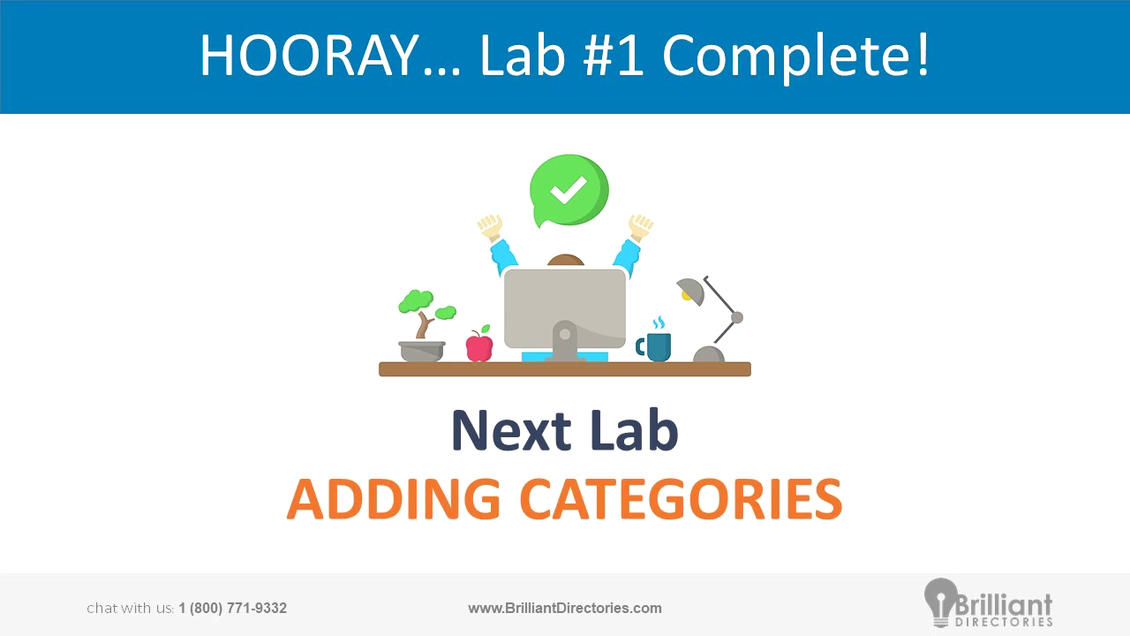
pyautogui.press('Right')
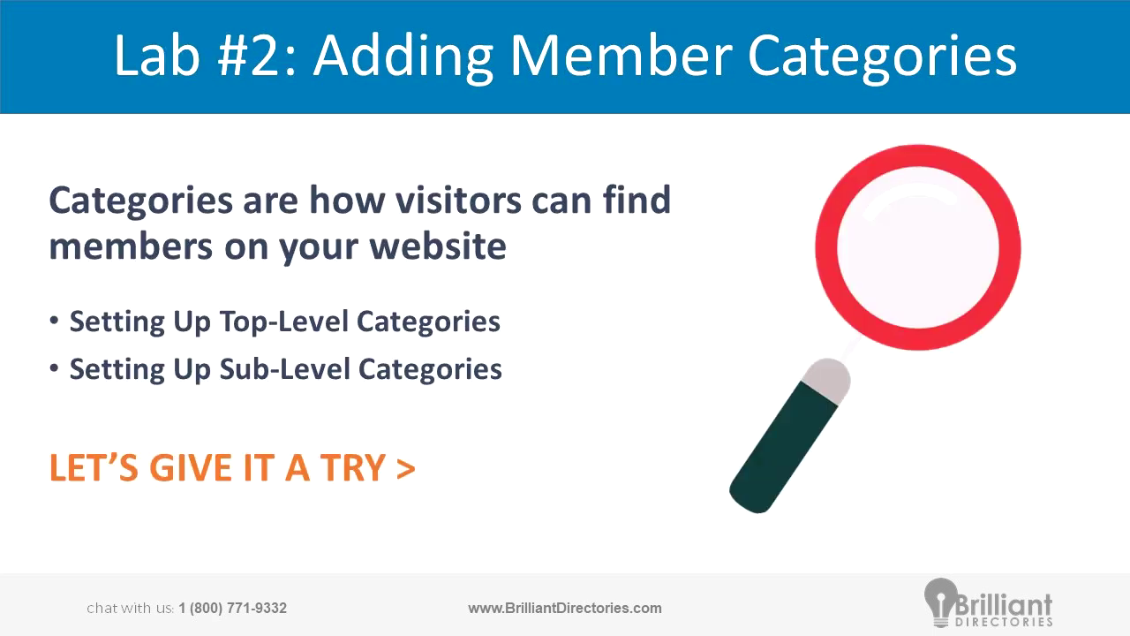
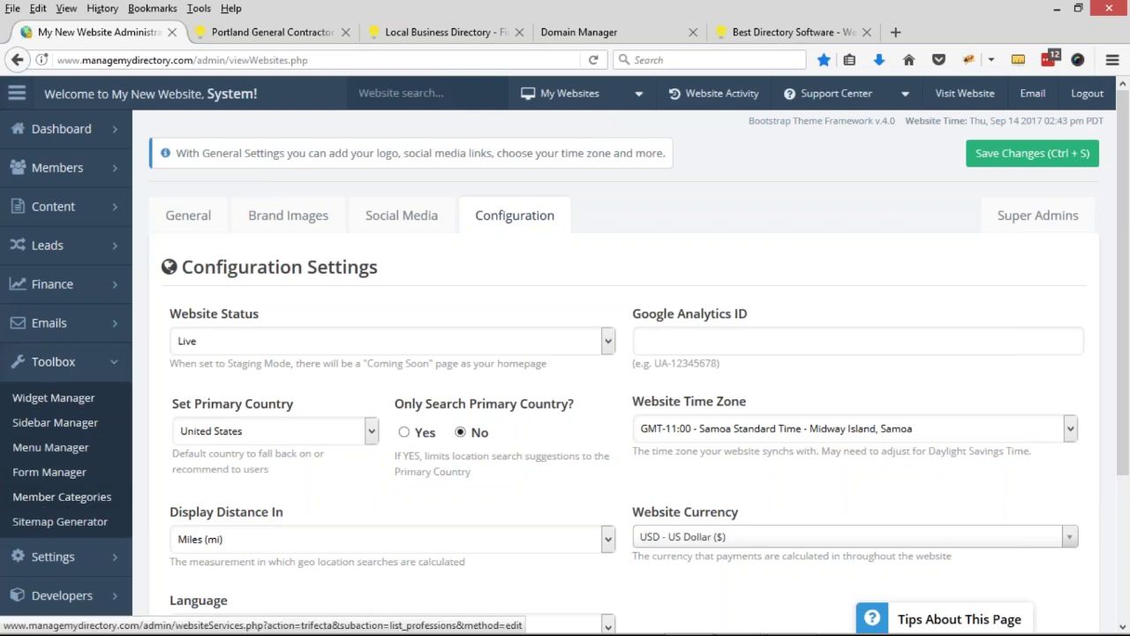
# - Toggle the member management sidebar menu closed and expand the Toolbox menu
pyautogui.click(115, 173)
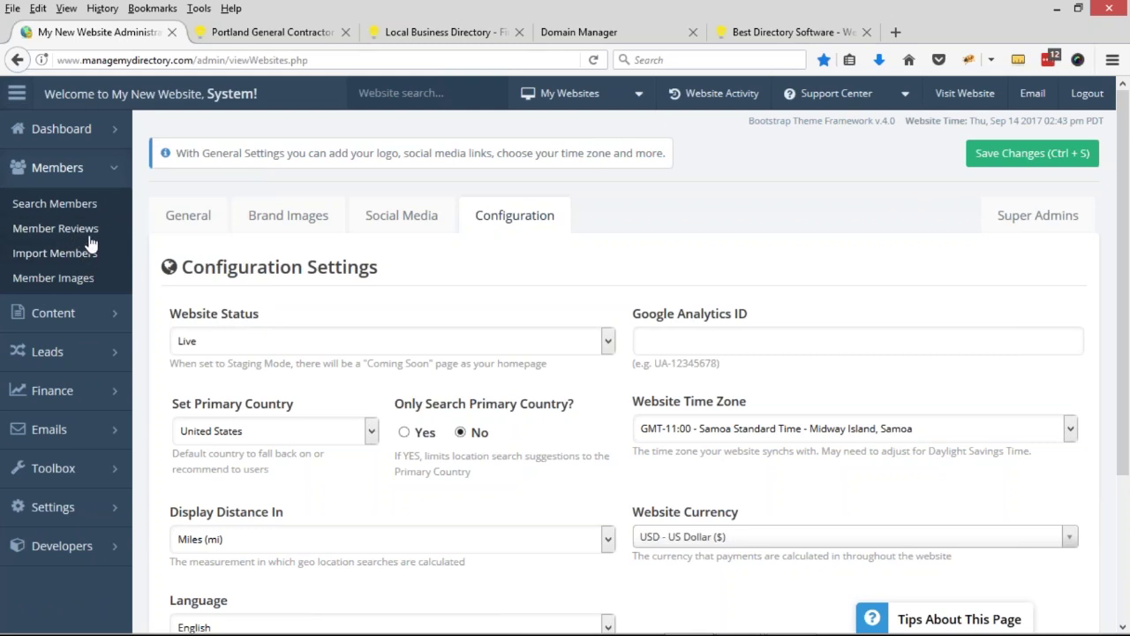
pyautogui.click(120, 477)
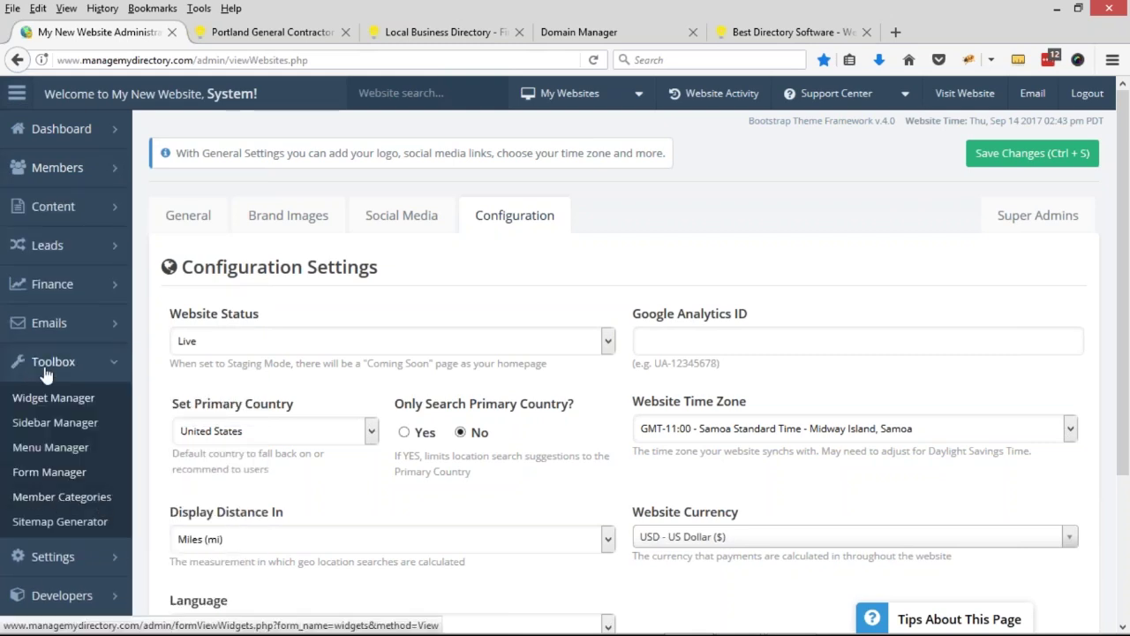
pyautogui.click(74, 173)
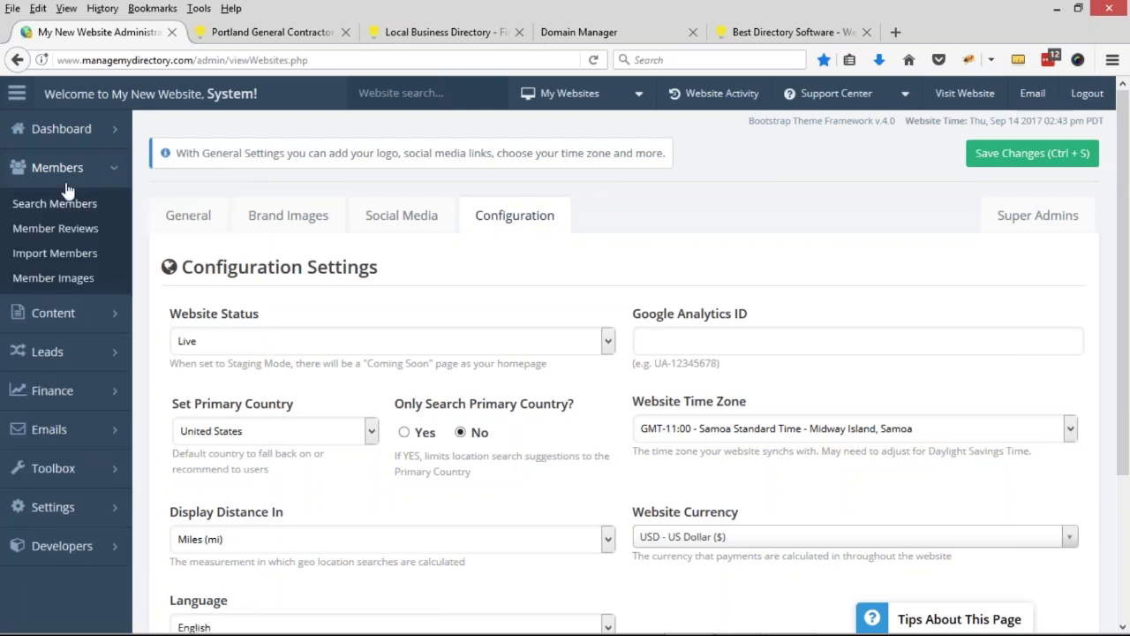
pyautogui.click(120, 174)
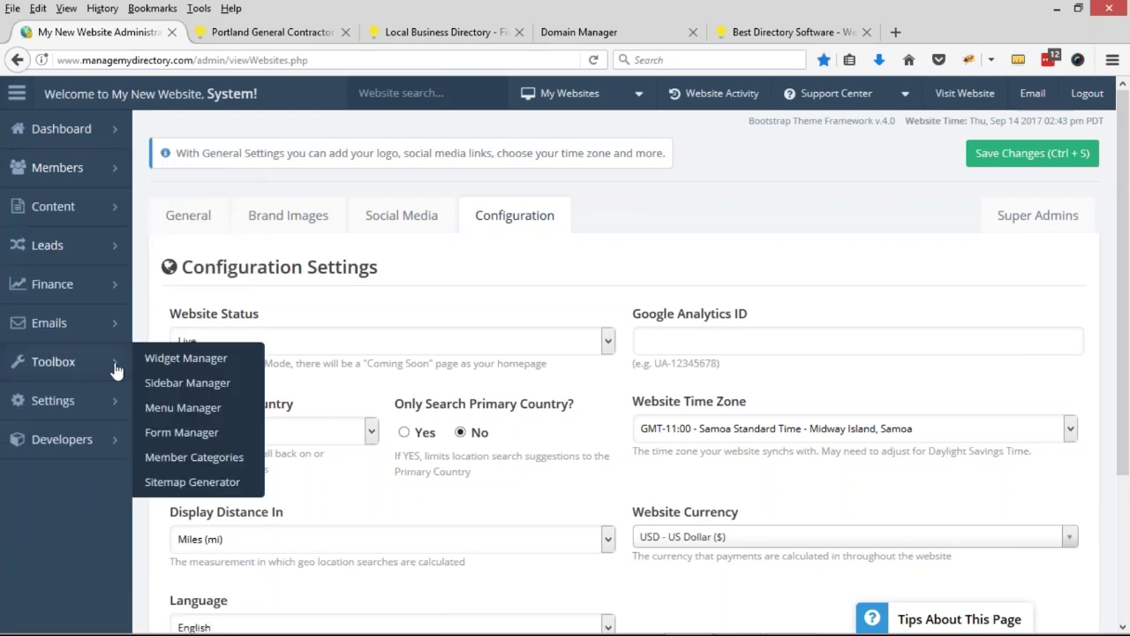
pyautogui.click(78, 364)
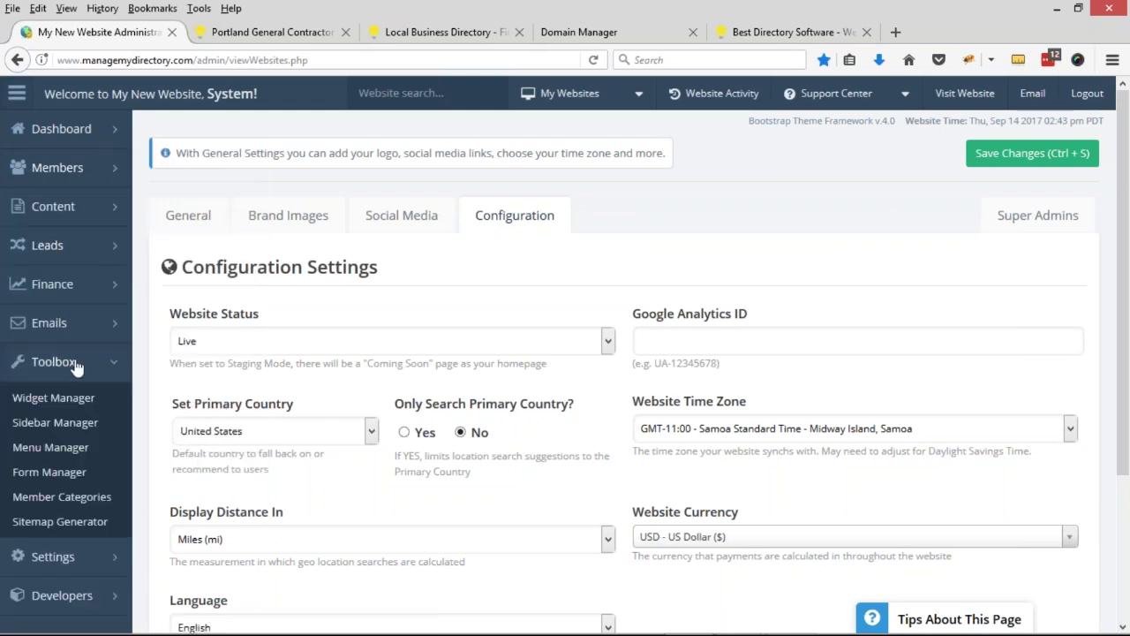
# - Open Member Categories and delete all the sample sub-level categories
pyautogui.click(47, 508)
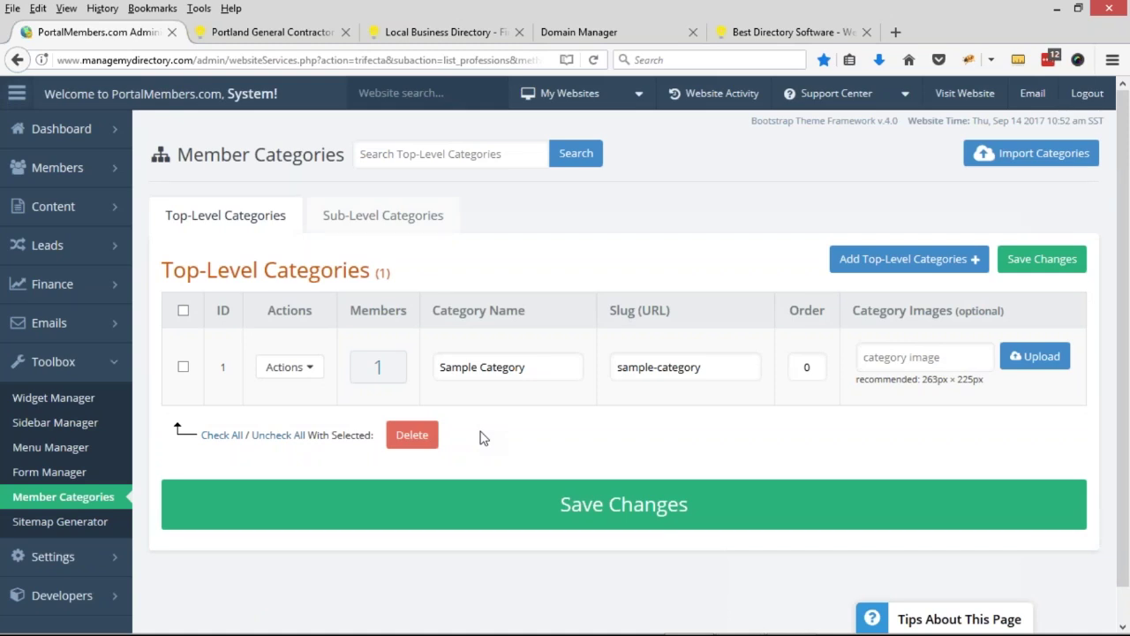
pyautogui.click(371, 221)
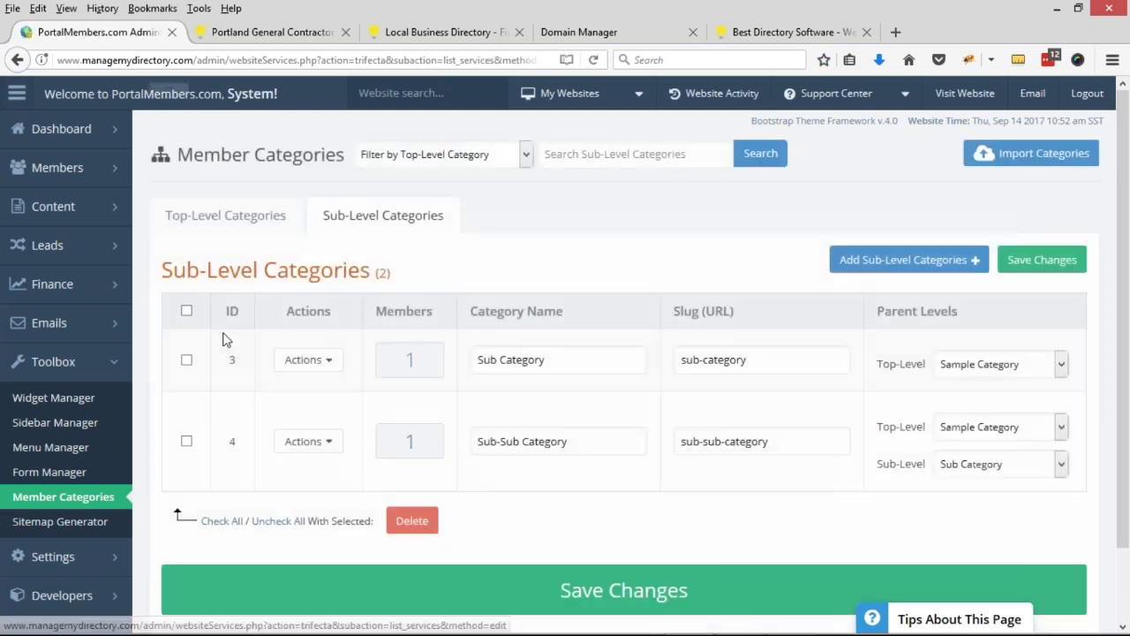
pyautogui.click(186, 310)
pyautogui.click(425, 535)
pyautogui.click(554, 323)
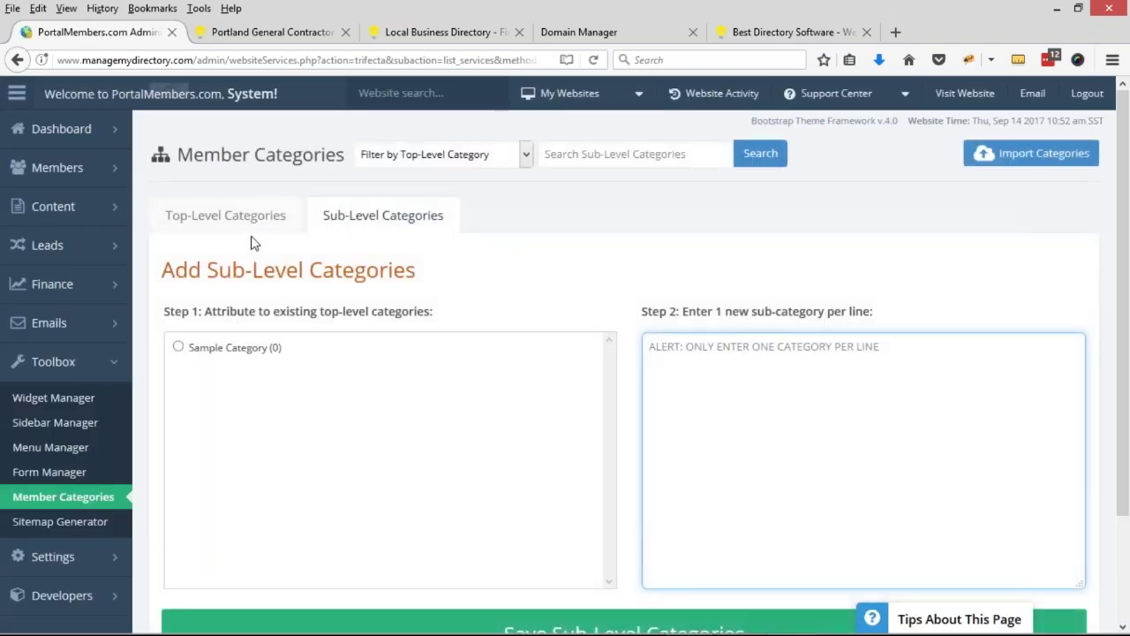
# - Select the top-level Sample Category on Top-Level Categories and start deleting it
pyautogui.click(228, 217)
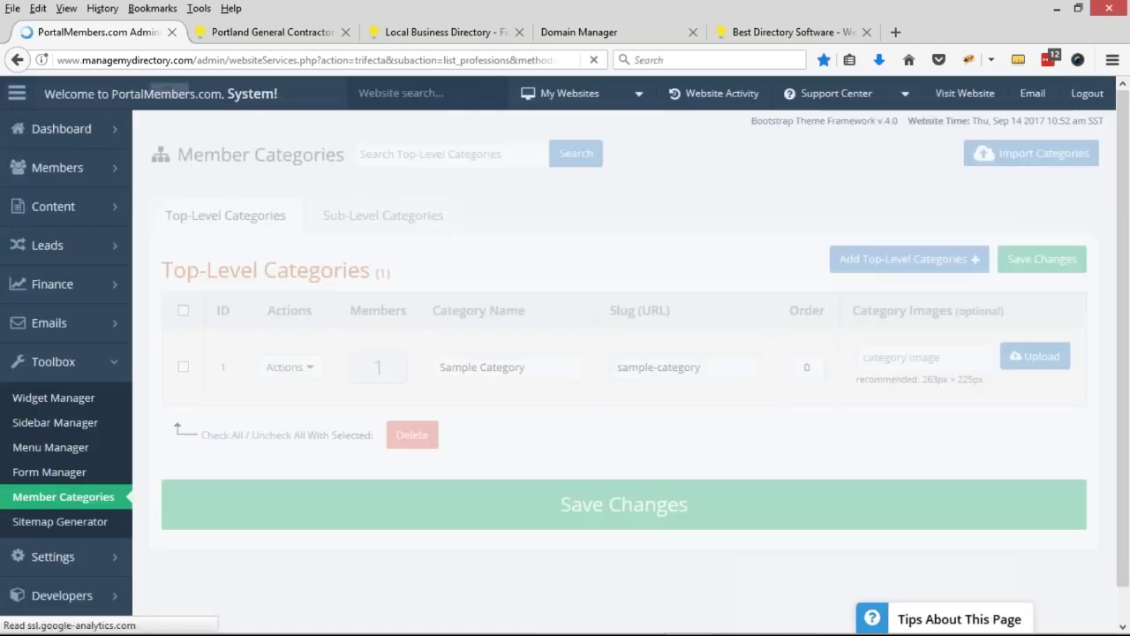
pyautogui.click(183, 310)
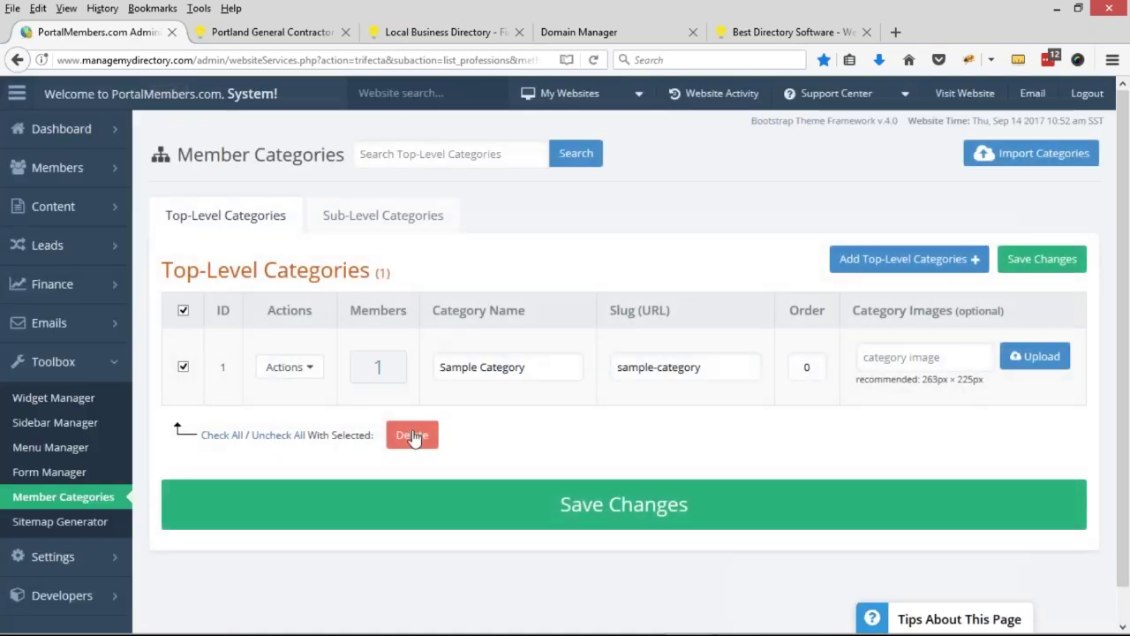
pyautogui.click(411, 435)
# - Confirm deletion of the top-level Sample Category
pyautogui.click(538, 316)
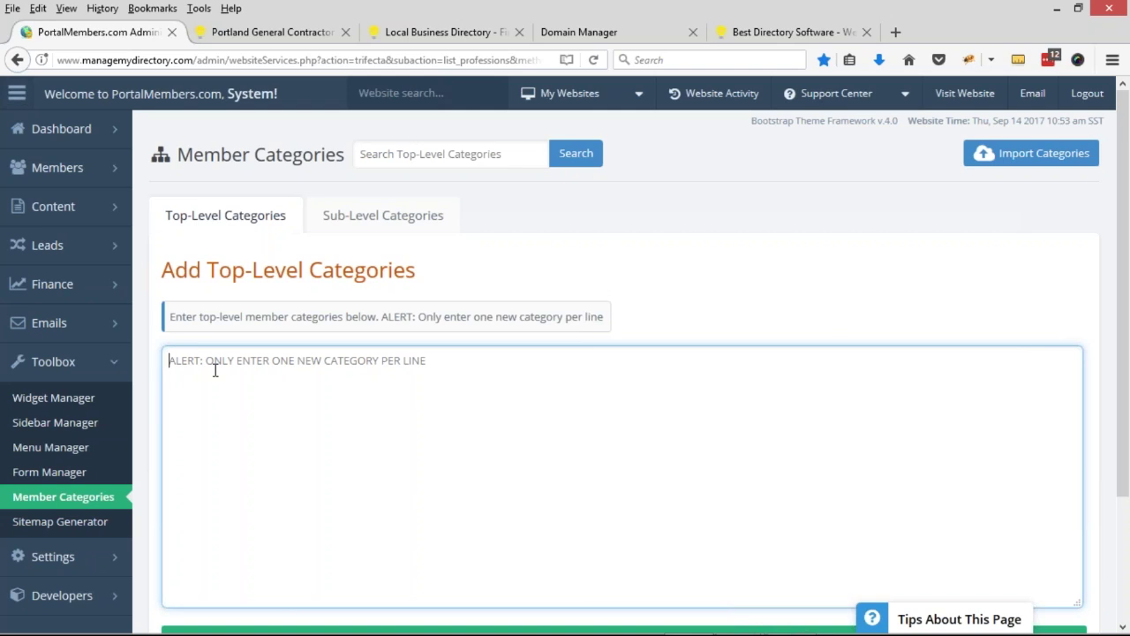
# - Enter 'Portland General Contractor' as a top-level category, correcting the capital G, and save it
pyautogui.write('Port')
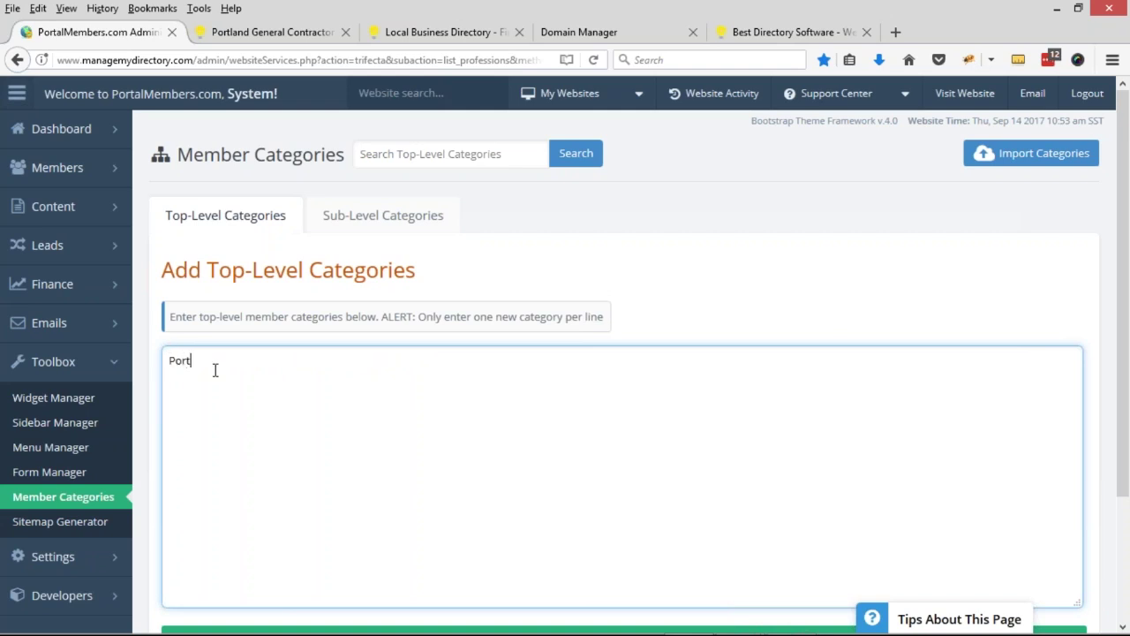
pyautogui.write('land general Contractor')
pyautogui.click(222, 362)
pyautogui.press('BackSpace')
pyautogui.write('G')
pyautogui.scroll(-2, 362, 371)
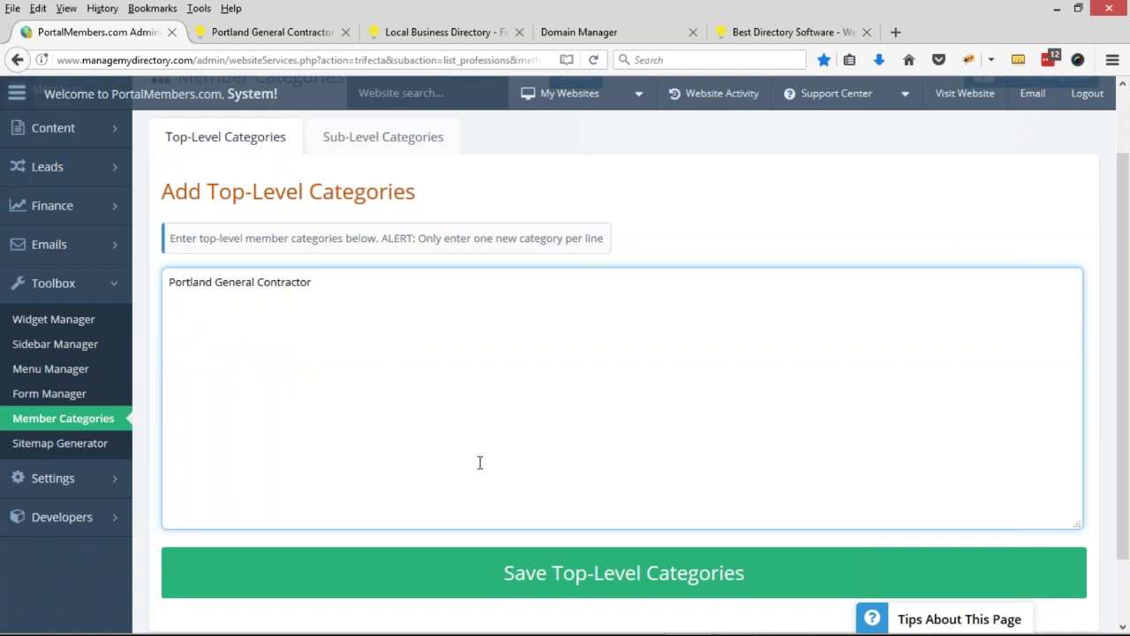
pyautogui.click(557, 574)
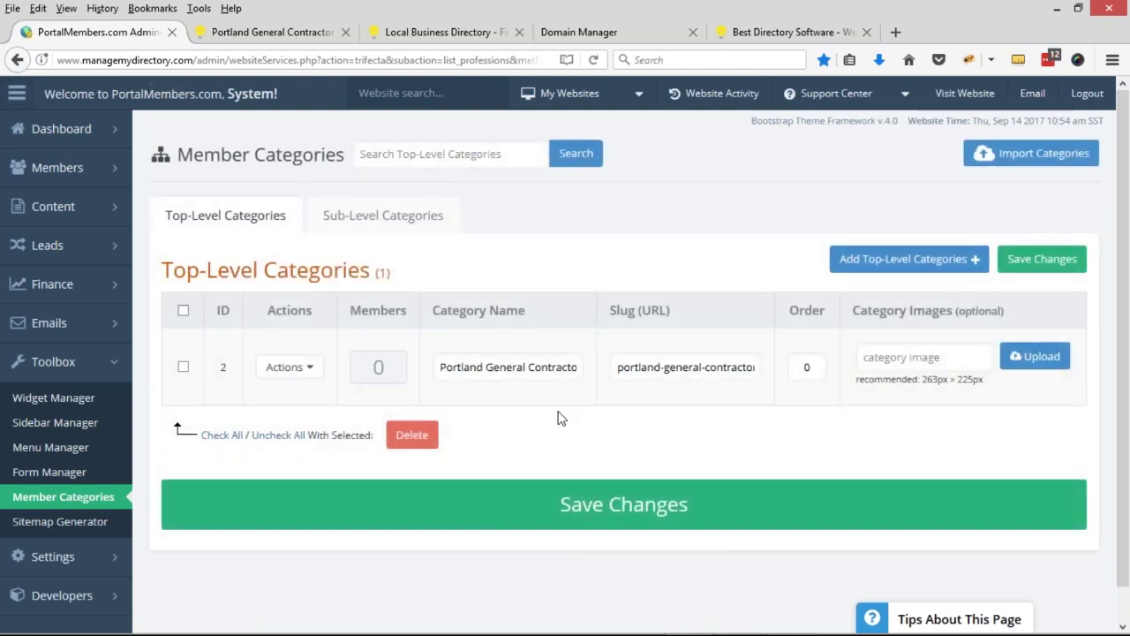
pyautogui.moveTo(444, 364); pyautogui.dragTo(593, 369)
pyautogui.click(535, 366)
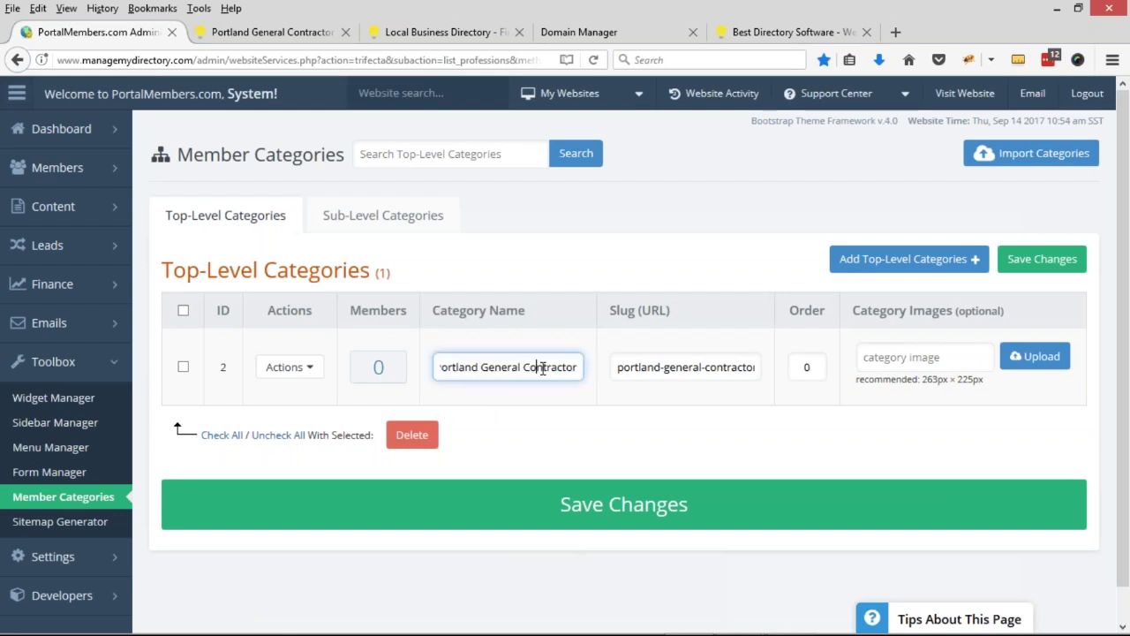
pyautogui.click(643, 371)
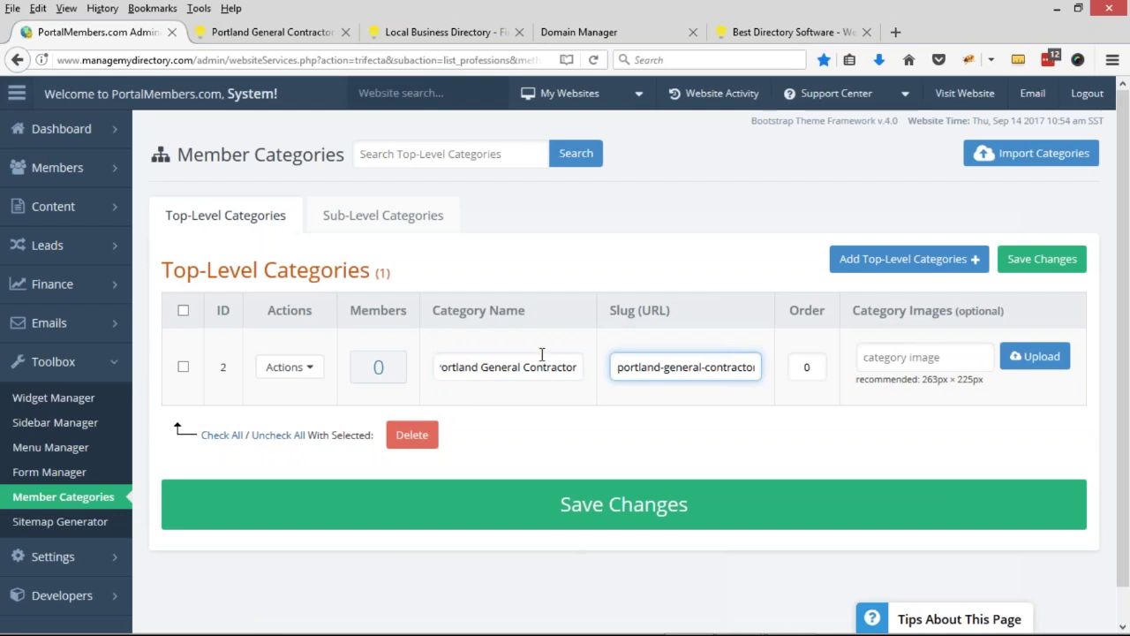
pyautogui.click(292, 366)
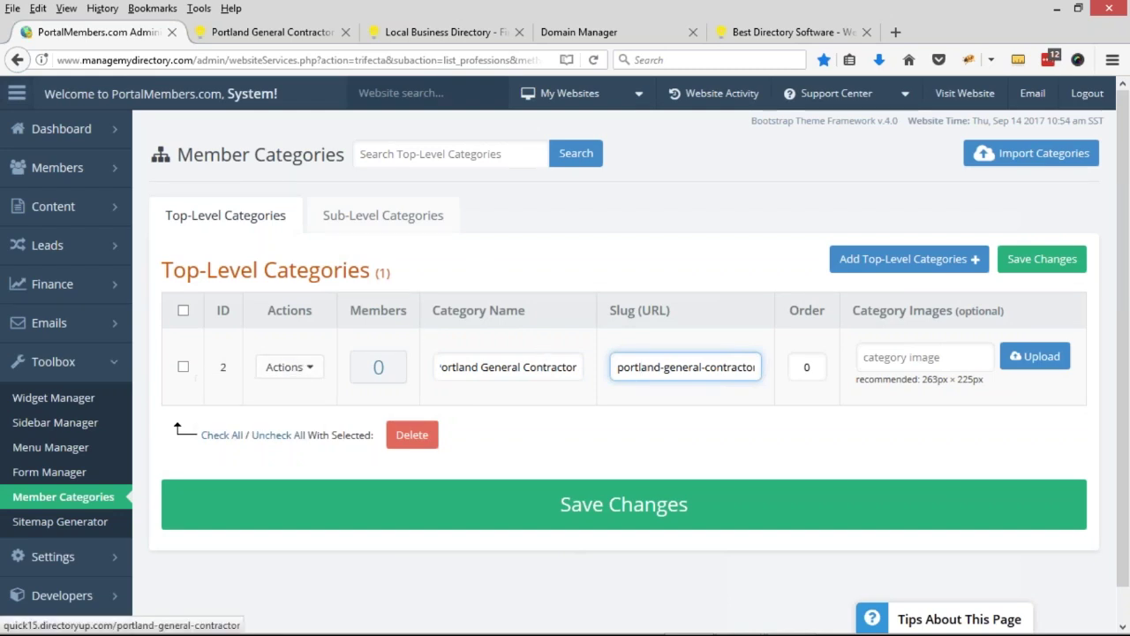
pyautogui.moveTo(617, 368); pyautogui.dragTo(641, 368)
pyautogui.tripleClick(673, 365)
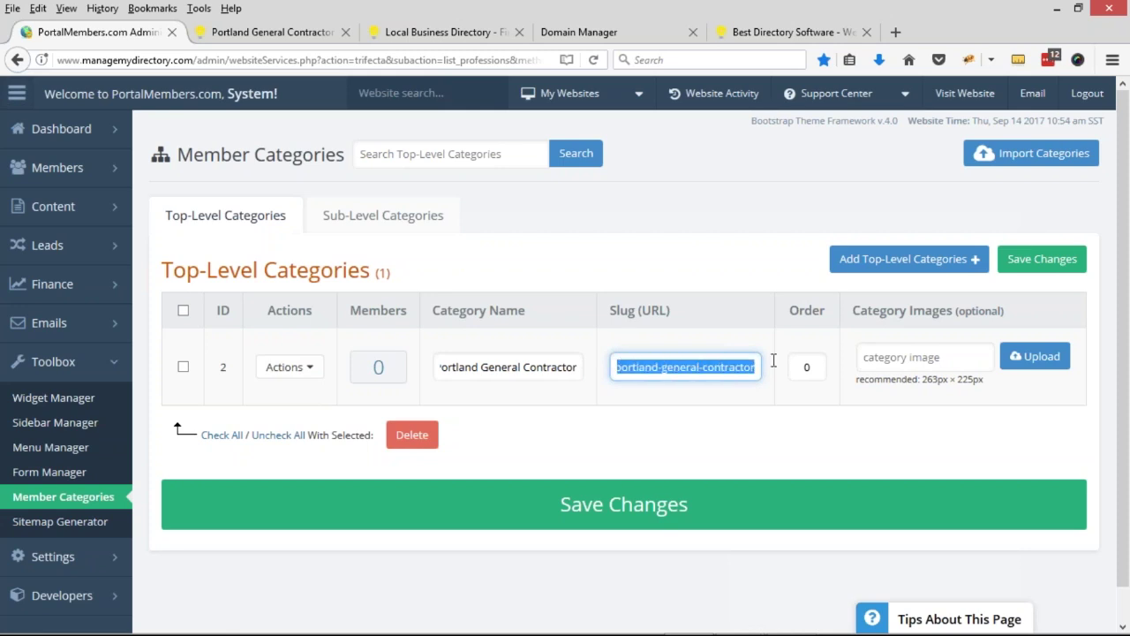
pyautogui.click(660, 365)
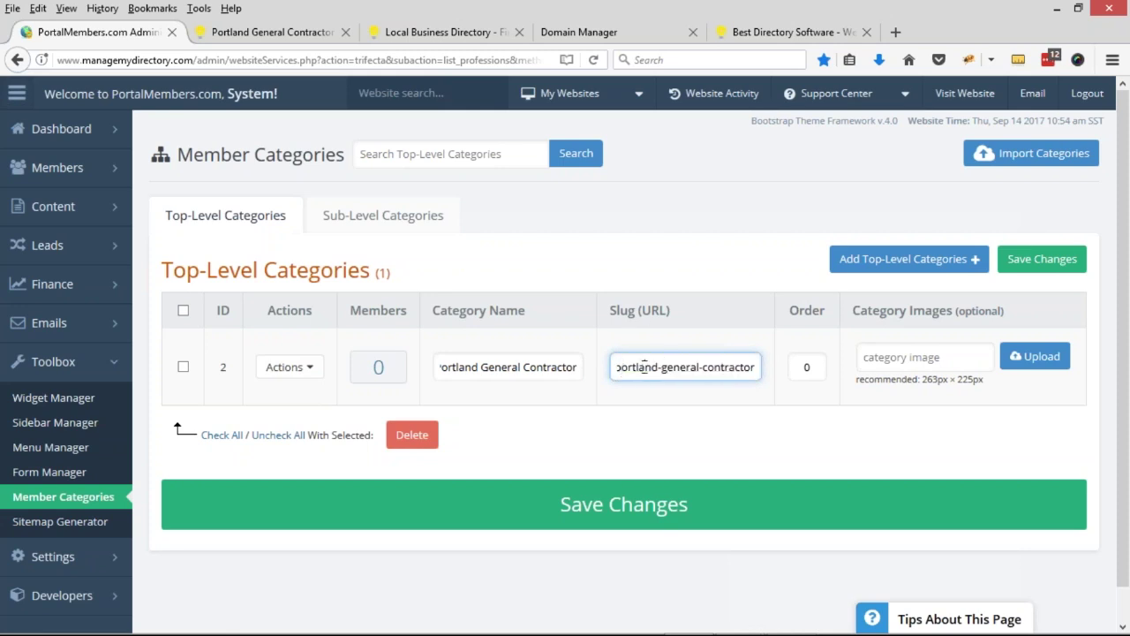
pyautogui.write('-home-repair')
pyautogui.moveTo(690, 366); pyautogui.dragTo(909, 343)
pyautogui.press('BackSpace')
# - Enter Plumbing, Electrical and Roofing as sub-level categories with parent Portland General Contractor, and save
pyautogui.click(416, 217)
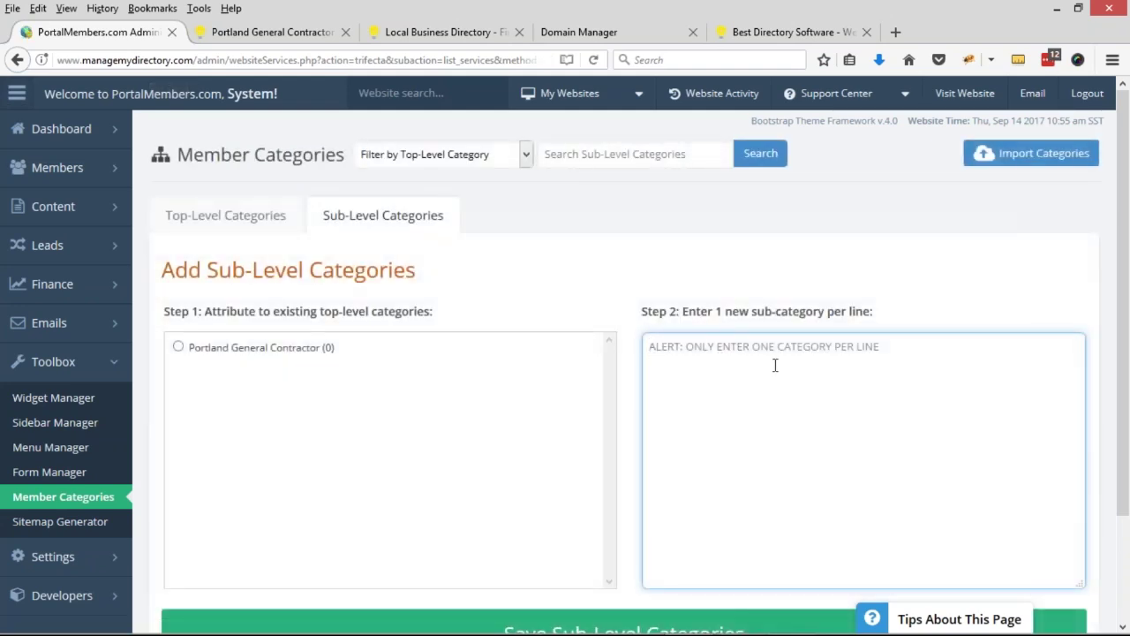
pyautogui.write('Pl')
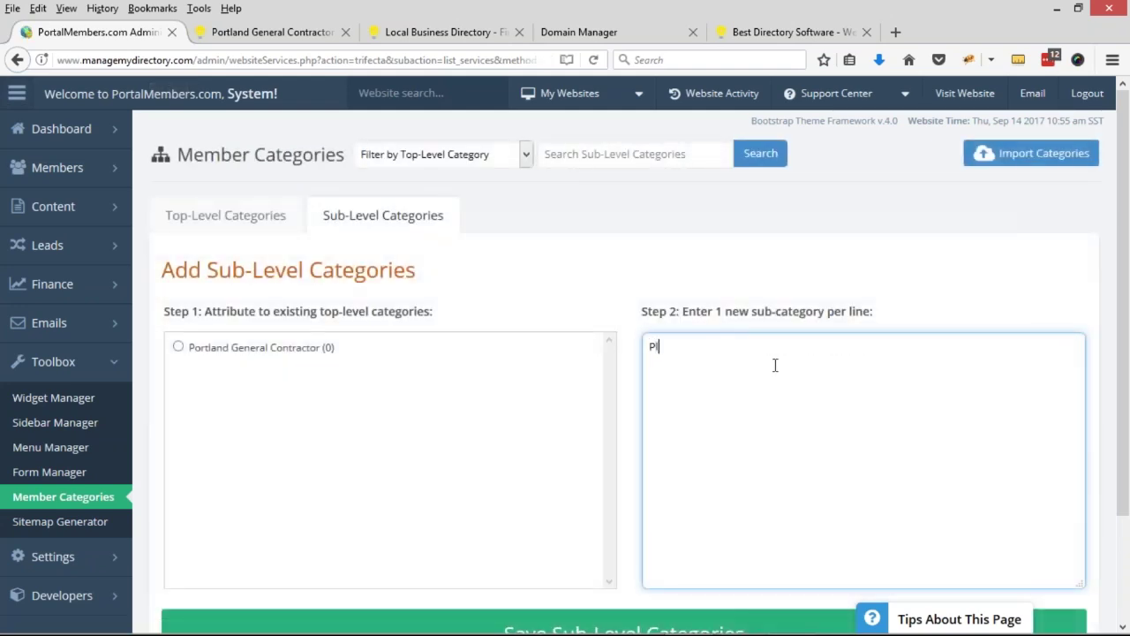
pyautogui.write('umbing ')
pyautogui.write('Electrical')
pyautogui.press('Return')
pyautogui.write('Roofing')
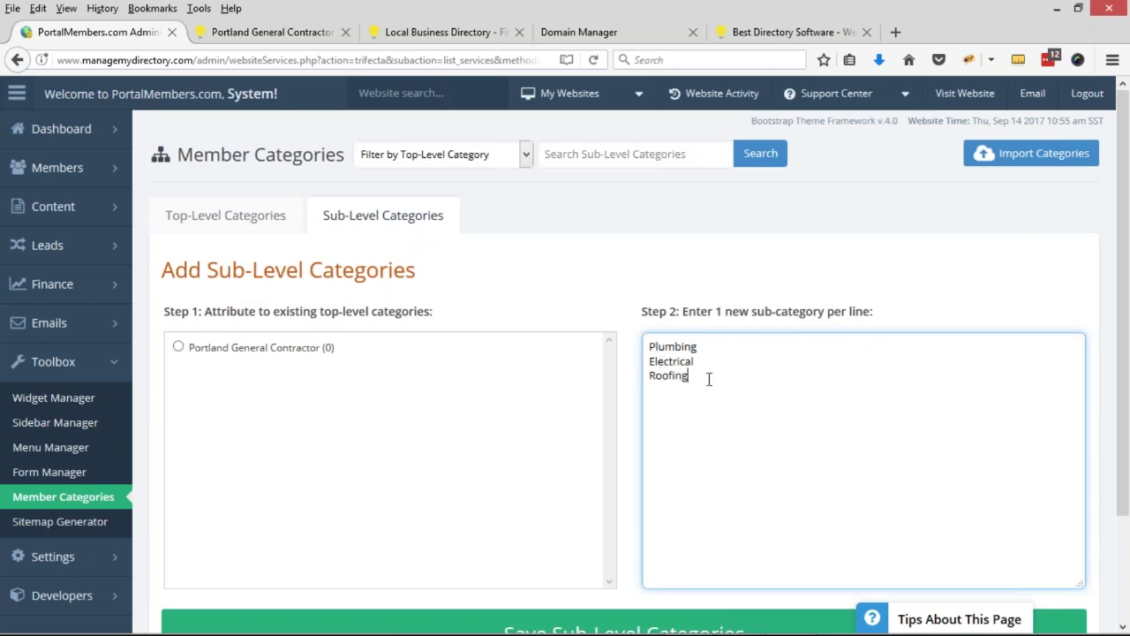
pyautogui.moveTo(709, 378); pyautogui.dragTo(646, 330)
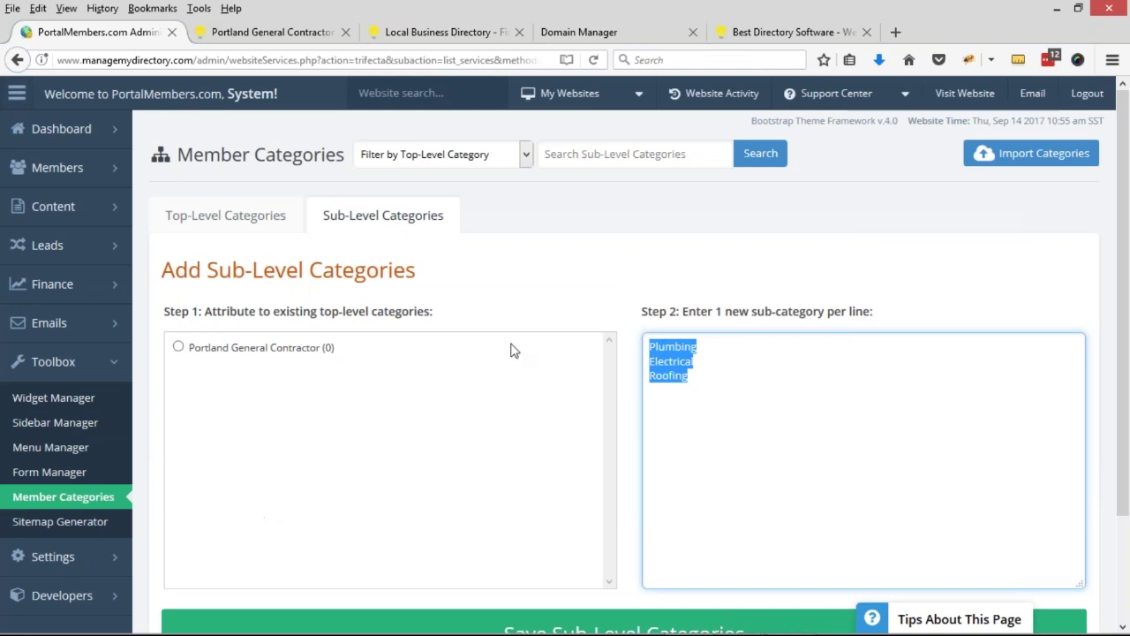
pyautogui.click(179, 347)
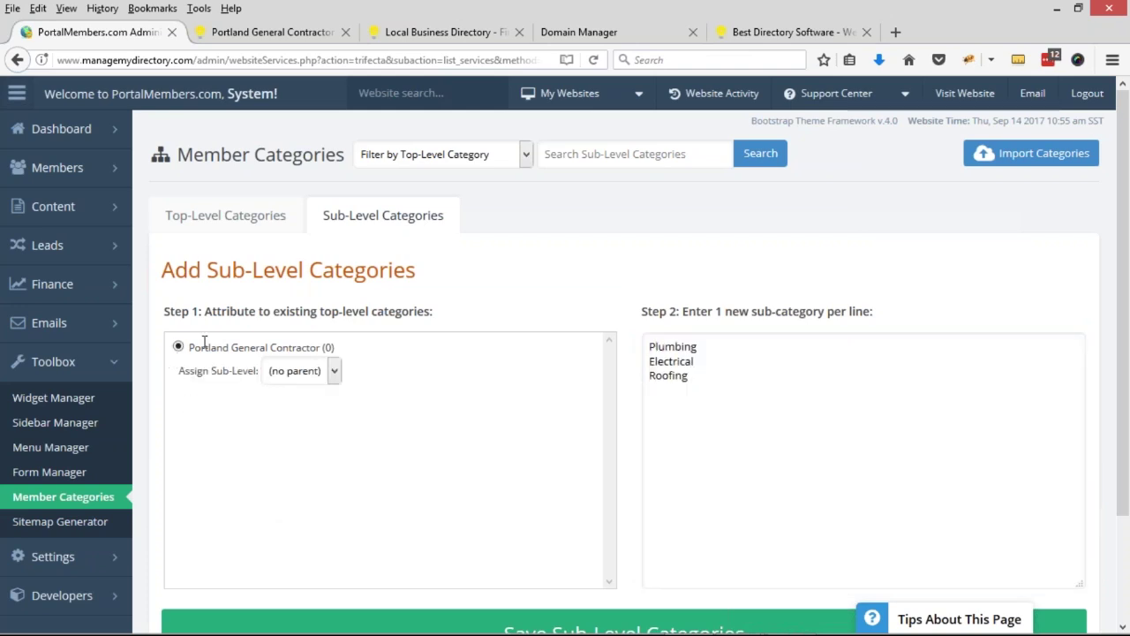
pyautogui.moveTo(647, 347); pyautogui.dragTo(691, 386)
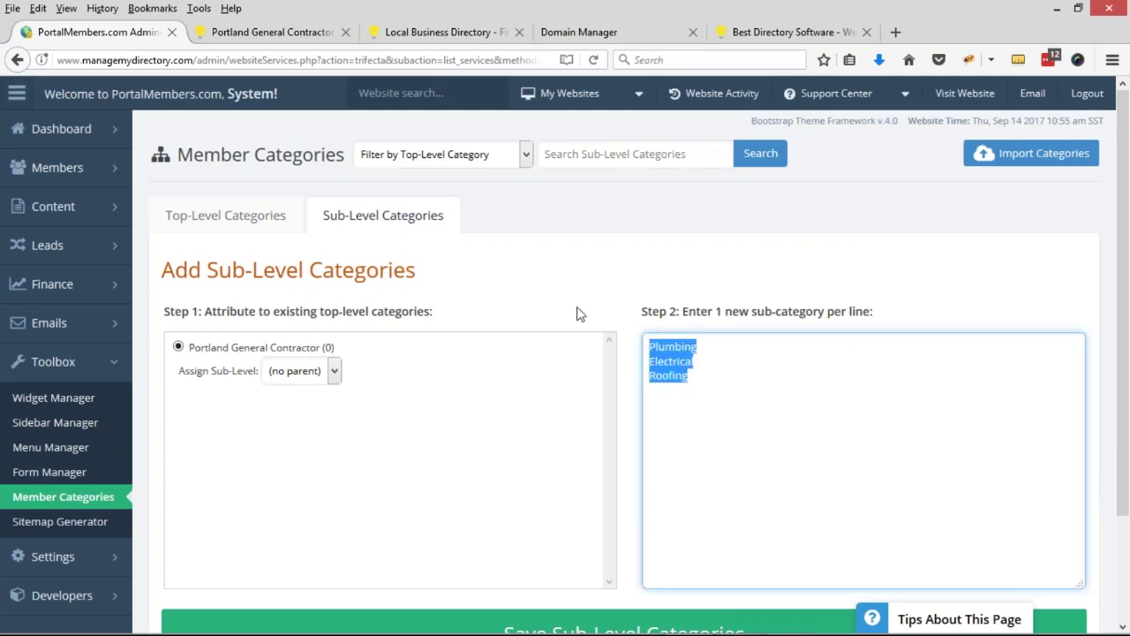
pyautogui.scroll(-2, 396, 324)
pyautogui.click(664, 564)
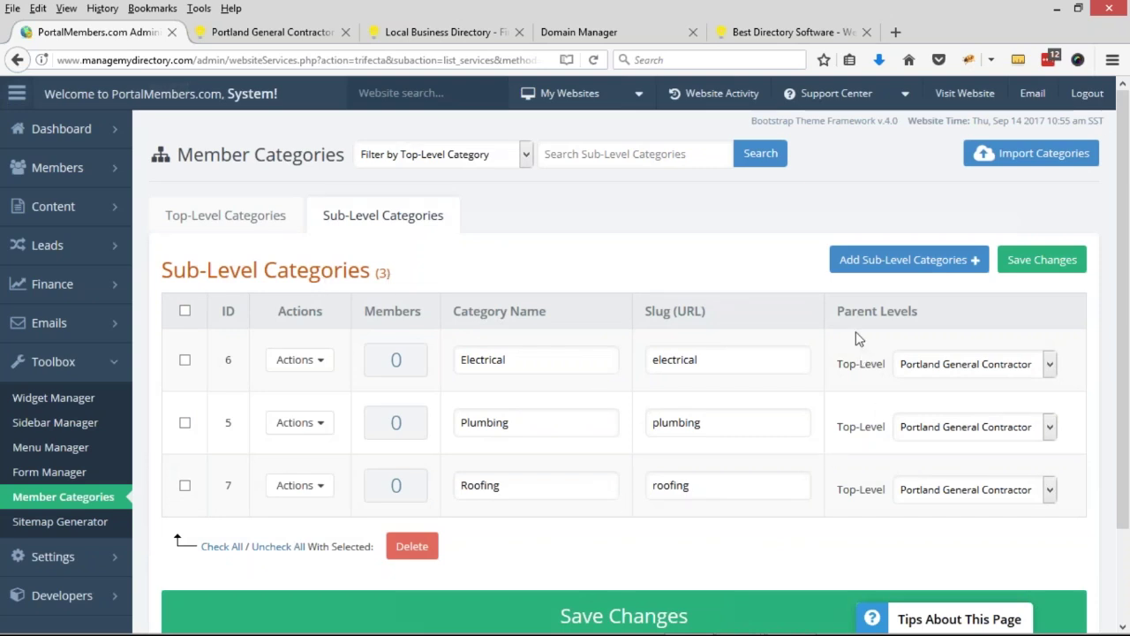
# - Verify Electrical's parent remains Portland General Contractor and point out its 'electrical' slug
pyautogui.moveTo(844, 310); pyautogui.dragTo(920, 313)
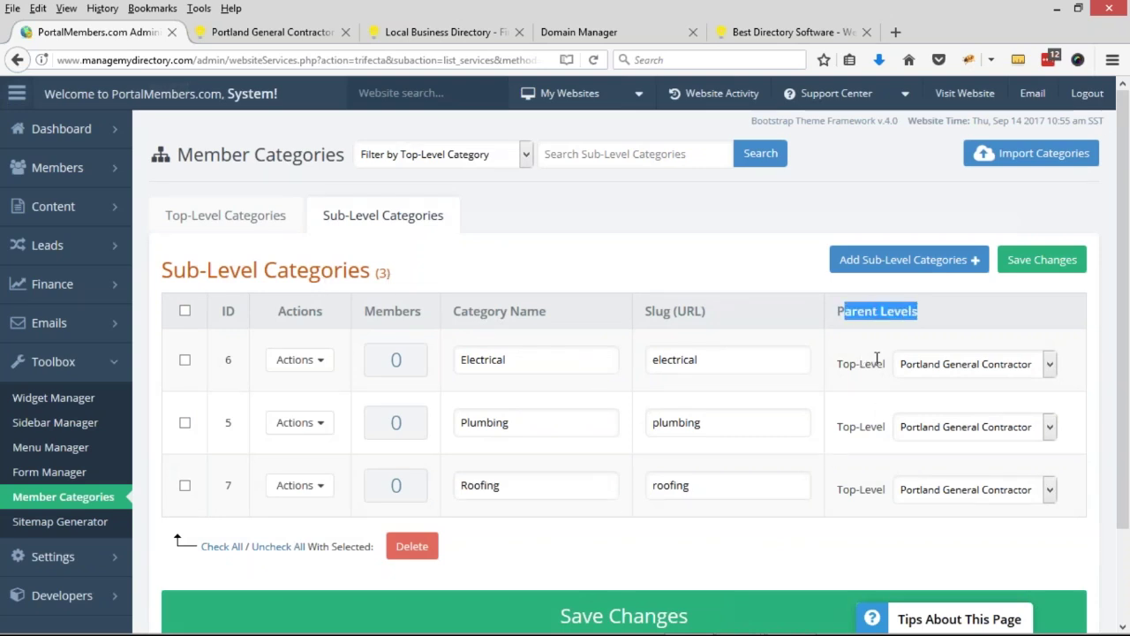
pyautogui.click(975, 365)
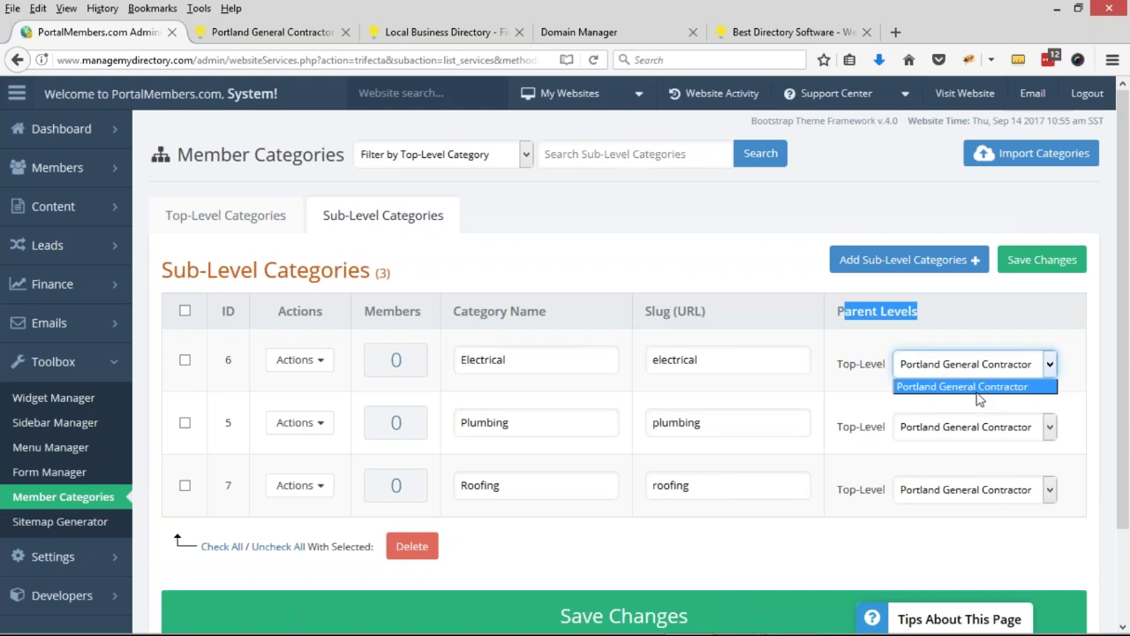
pyautogui.click(979, 399)
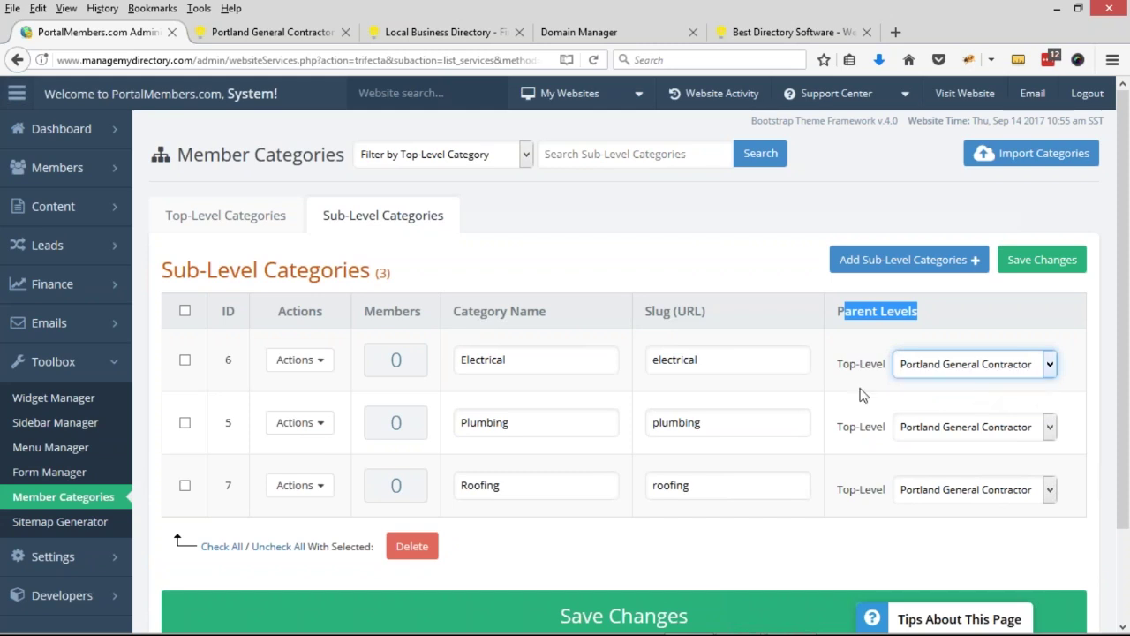
pyautogui.click(865, 395)
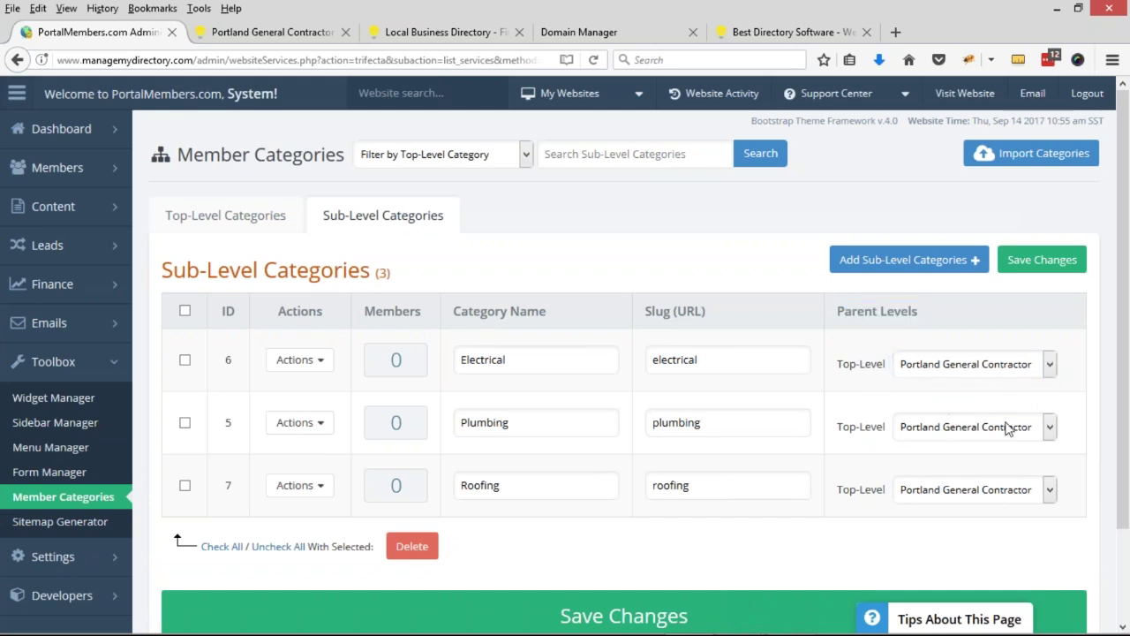
pyautogui.click(922, 371)
pyautogui.click(839, 378)
pyautogui.click(862, 366)
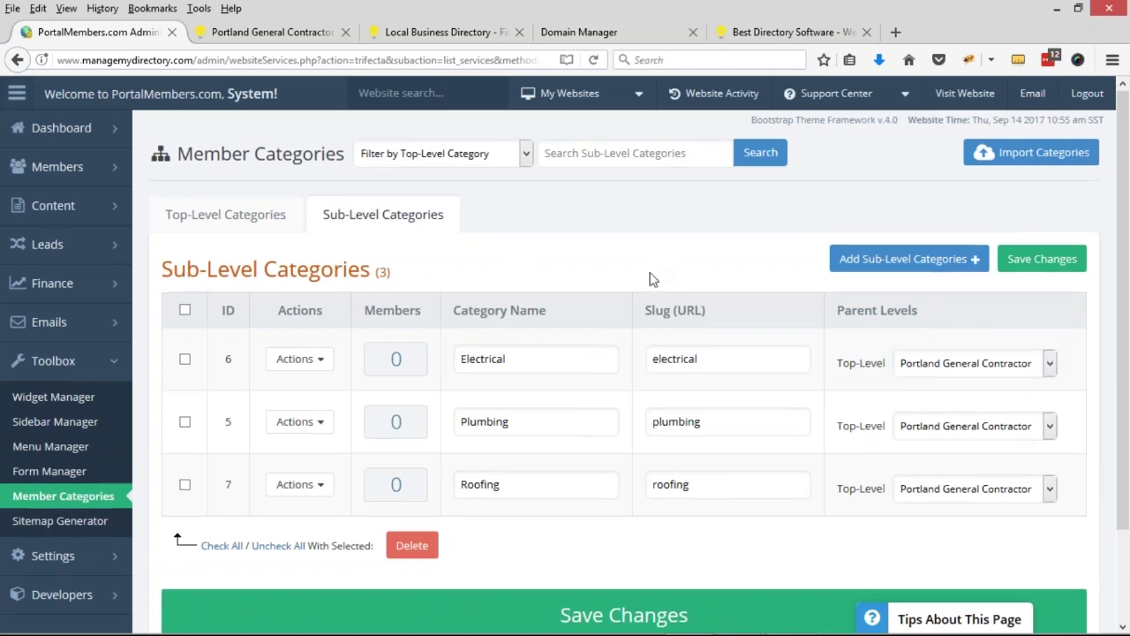
pyautogui.scroll(-2, 651, 277)
pyautogui.scroll(2, 742, 296)
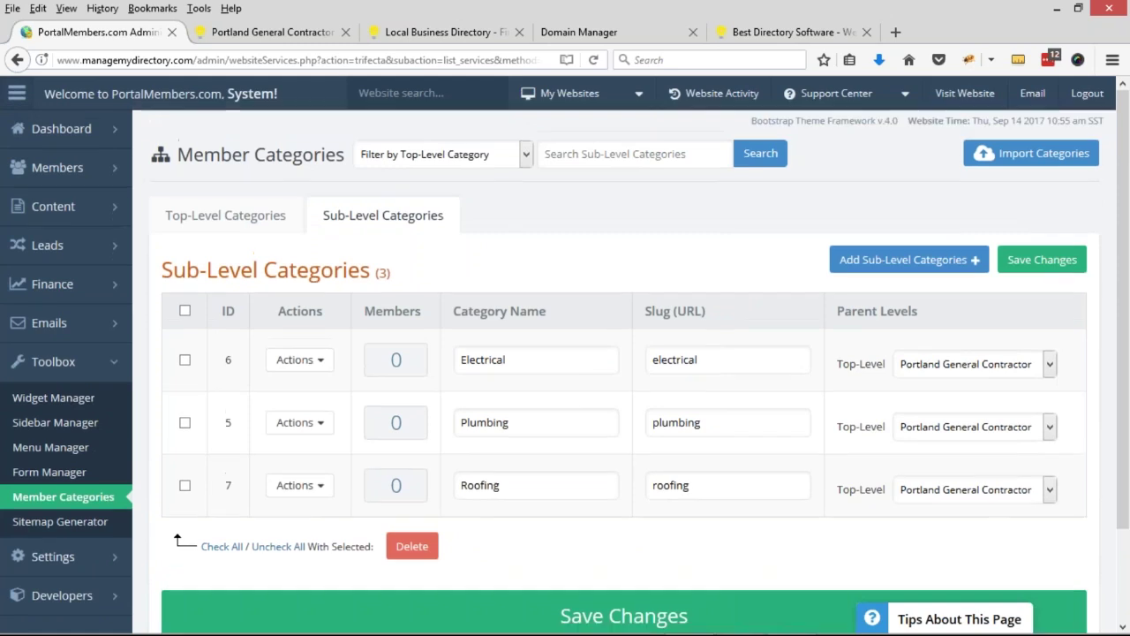
pyautogui.click(714, 350)
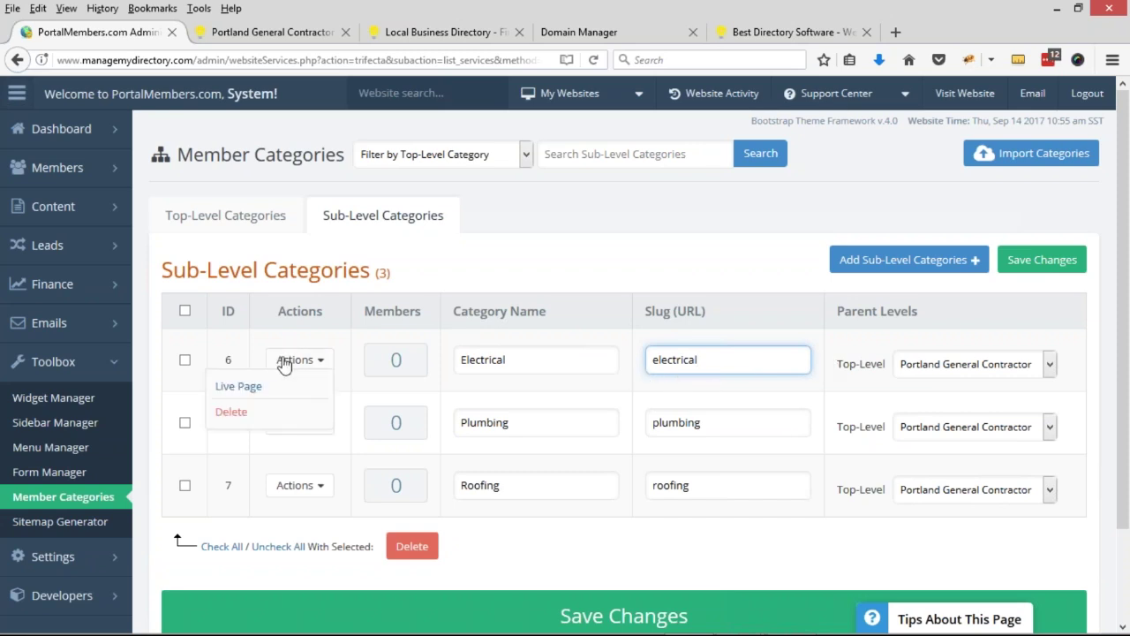
# - View Electrical's live page, highlighting the Electrical Results heading and the /electrical address path
pyautogui.click(238, 386)
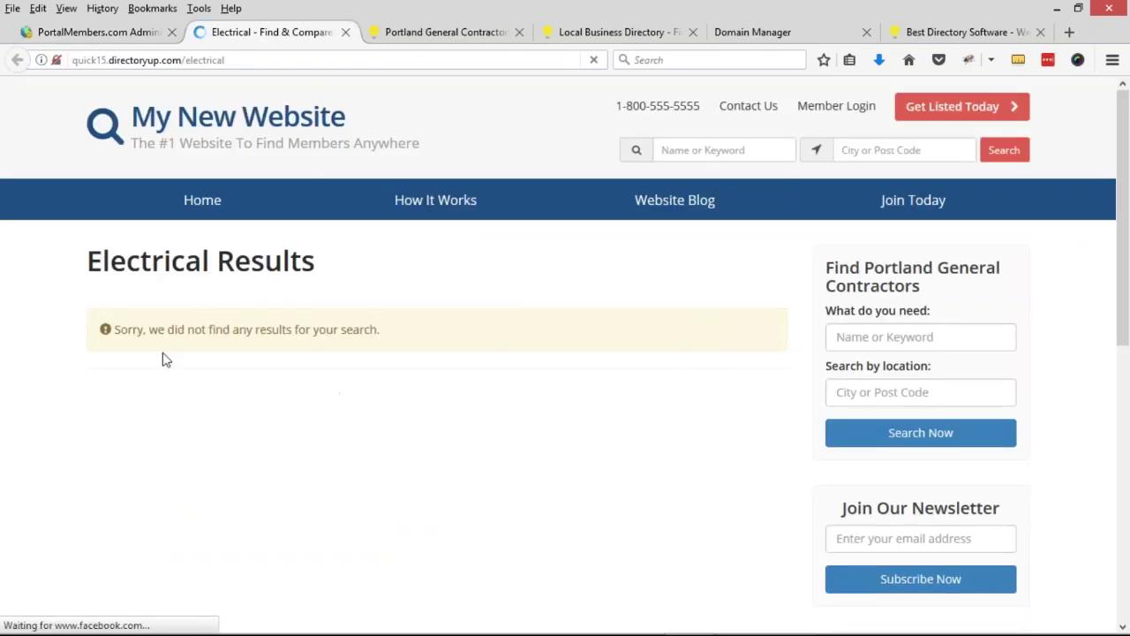
pyautogui.moveTo(92, 263); pyautogui.dragTo(341, 267)
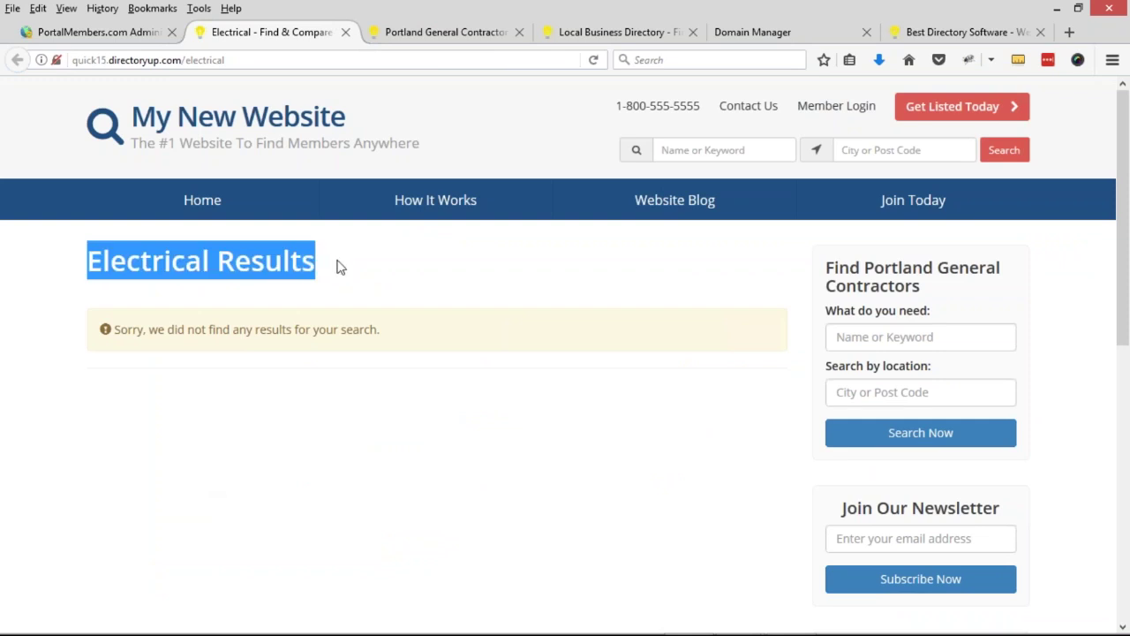
pyautogui.moveTo(77, 64); pyautogui.dragTo(95, 60)
pyautogui.click(95, 60)
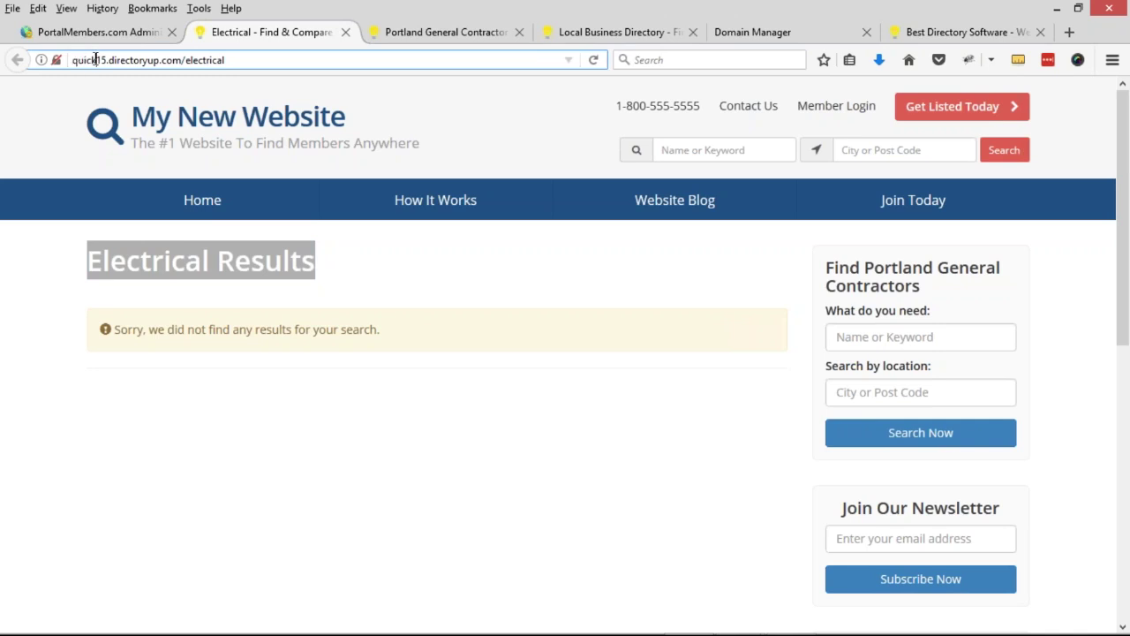
pyautogui.click(181, 60)
pyautogui.moveTo(181, 60); pyautogui.dragTo(259, 60)
pyautogui.click(501, 296)
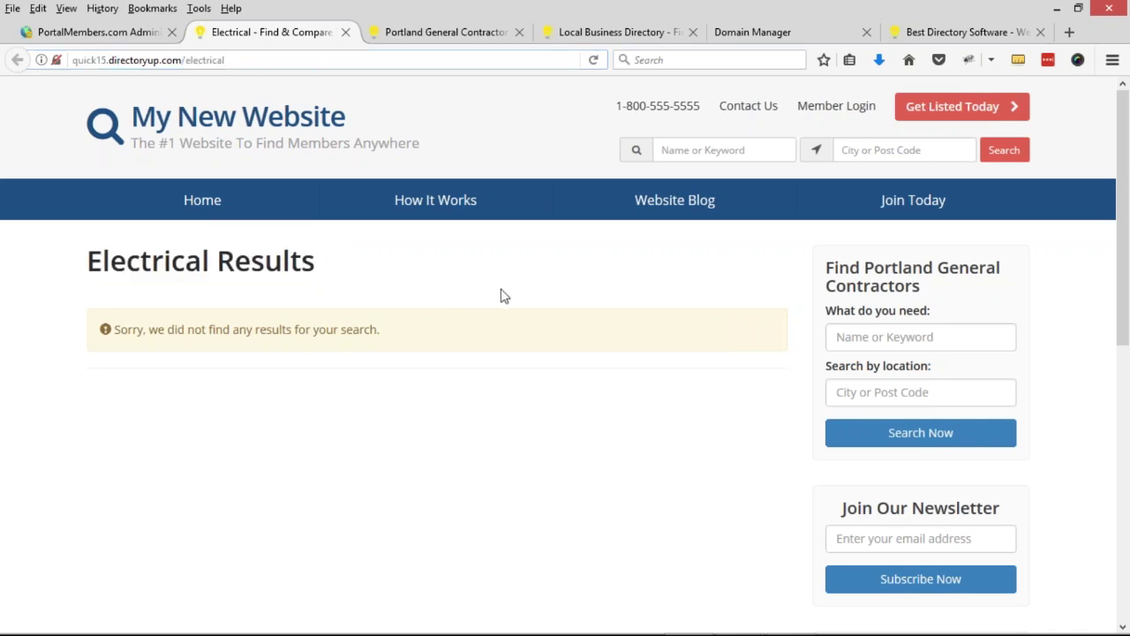
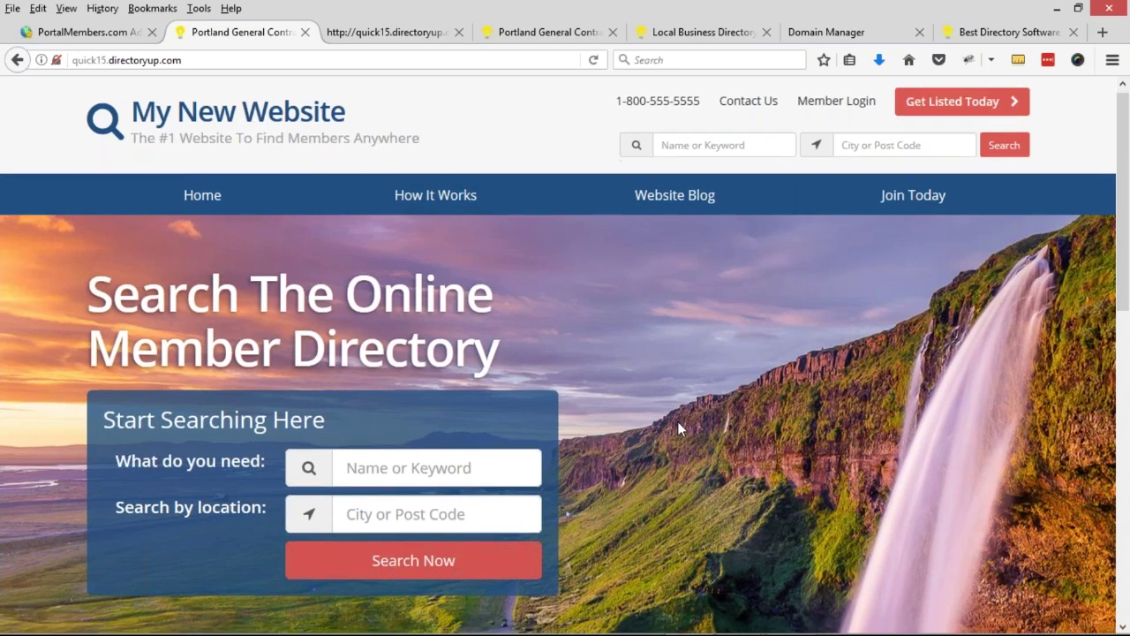
# - Point out the live site's Search The Online Member Directory heading and keyword field, then return to Member Categories
pyautogui.scroll(-2, 677, 422)
pyautogui.moveTo(82, 209); pyautogui.dragTo(523, 246)
pyautogui.scroll(-2, 402, 265)
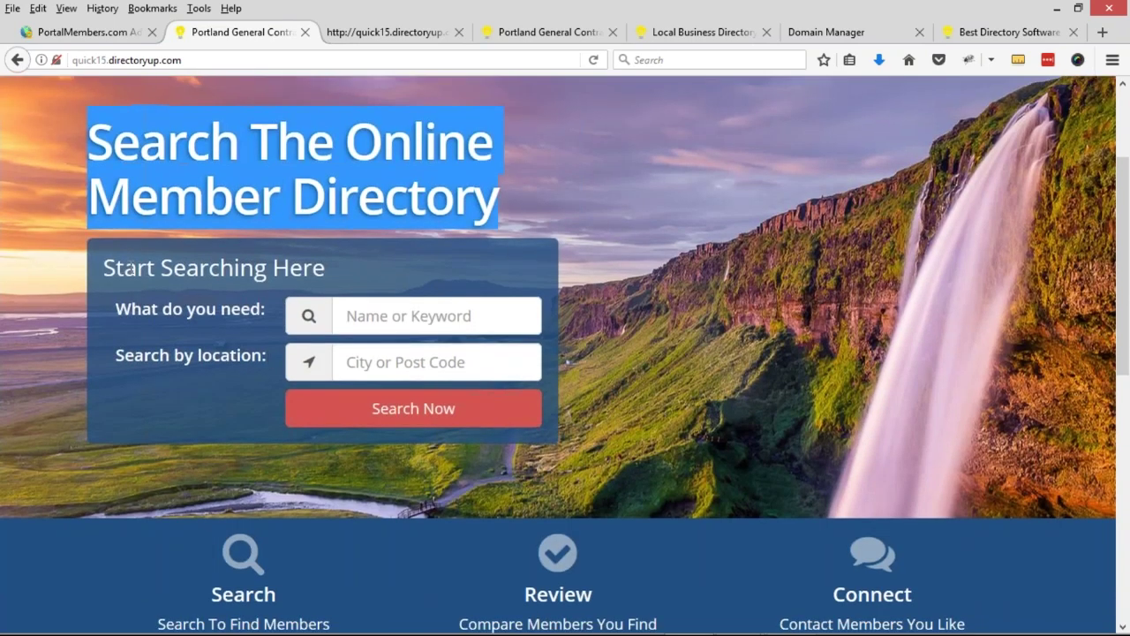
pyautogui.moveTo(103, 266); pyautogui.dragTo(308, 356)
pyautogui.click(378, 316)
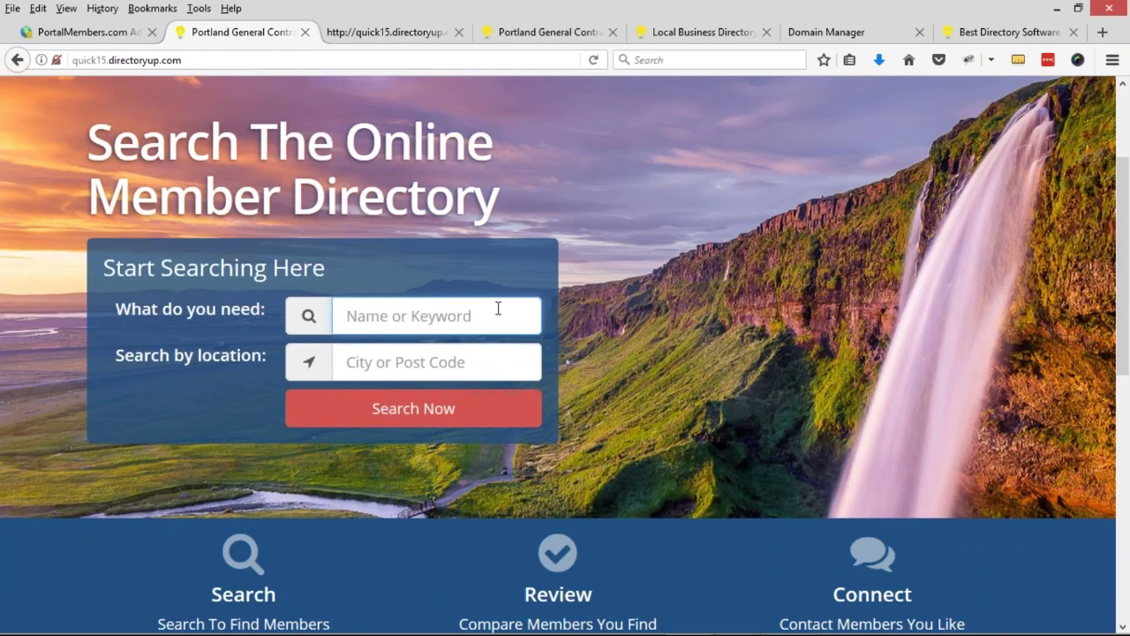
pyautogui.scroll(-8, 498, 308)
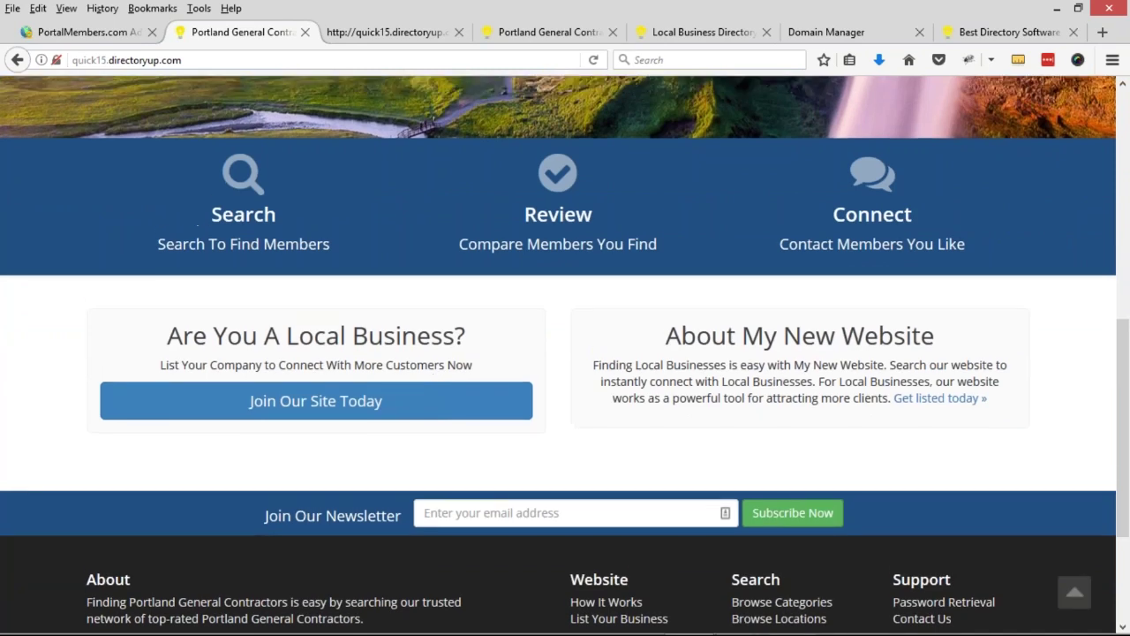
pyautogui.scroll(10, 498, 308)
pyautogui.click(66, 34)
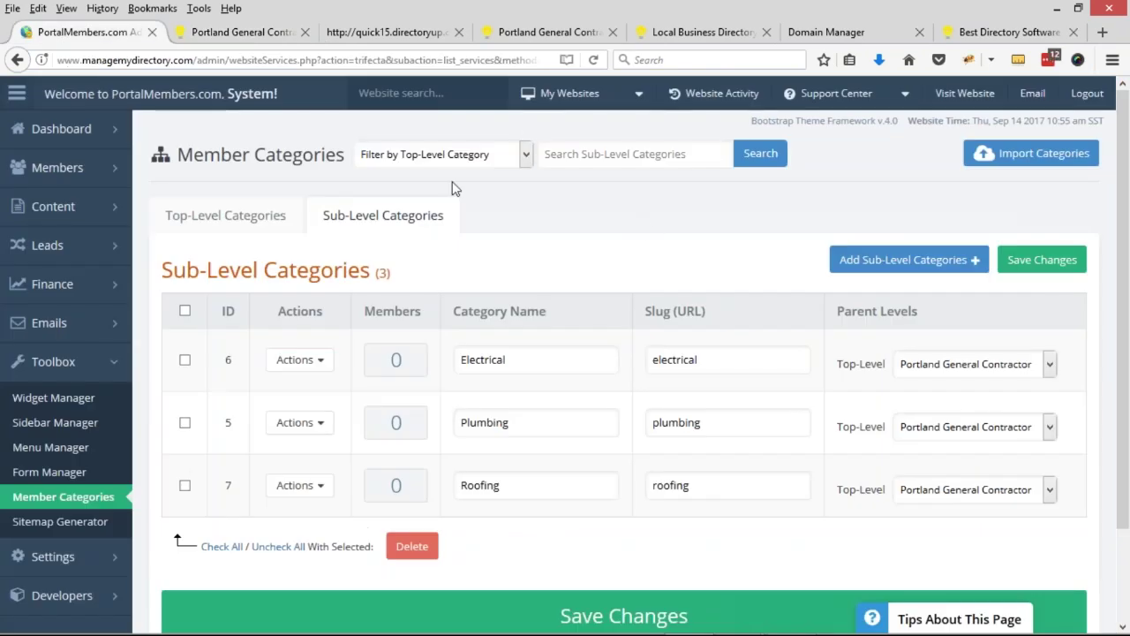
# - Go to Settings > Design Settings and expand the Logo Design options
pyautogui.click(115, 363)
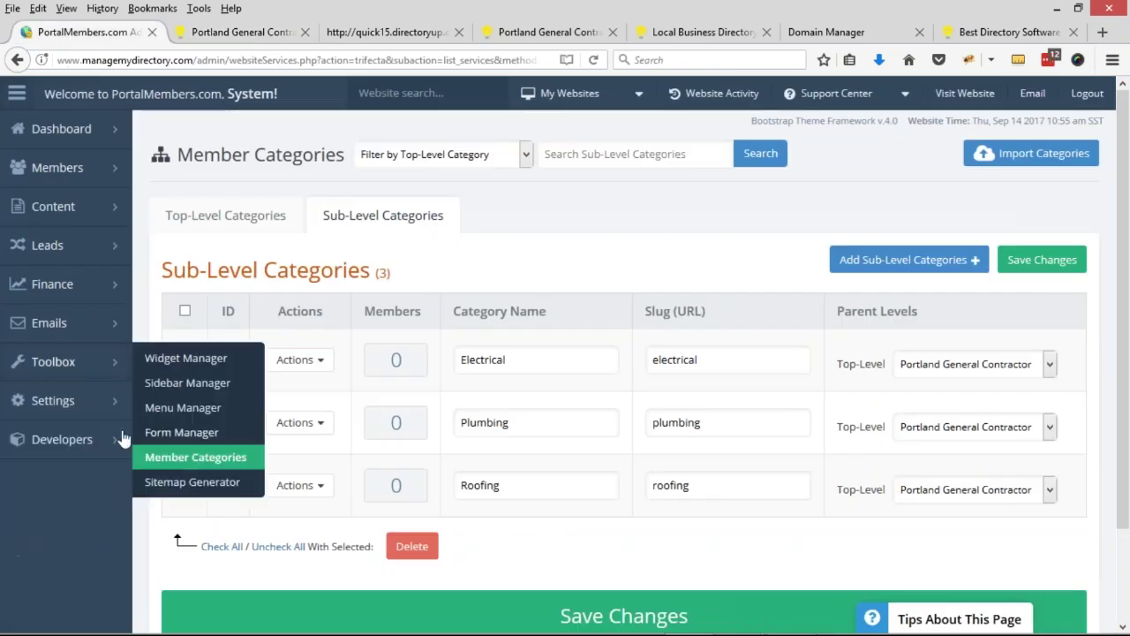
pyautogui.click(108, 404)
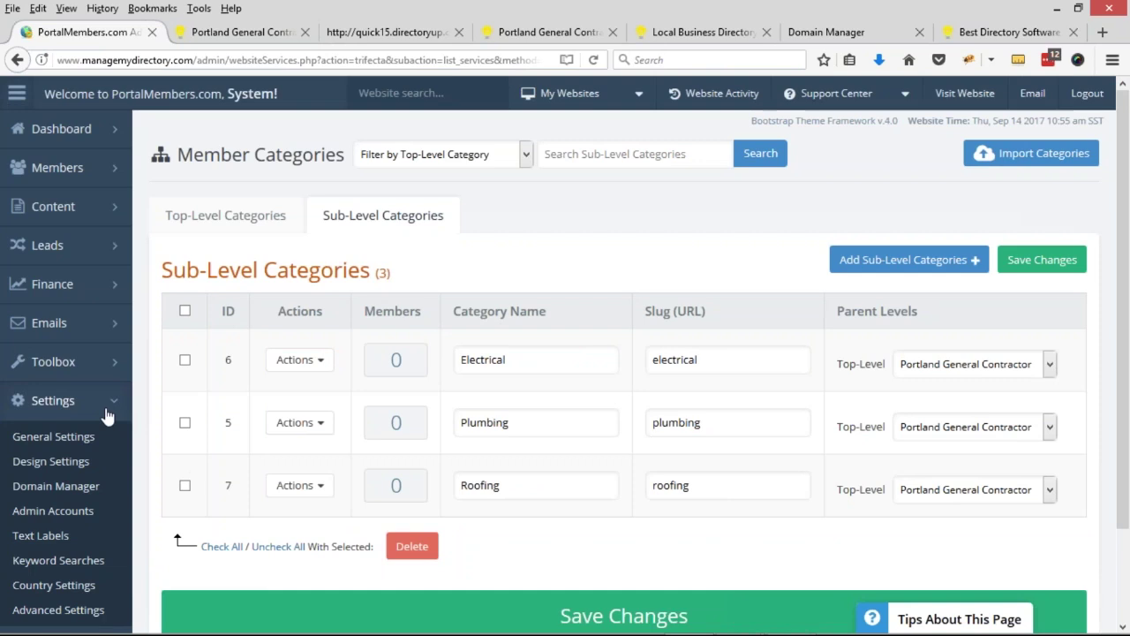
pyautogui.click(53, 462)
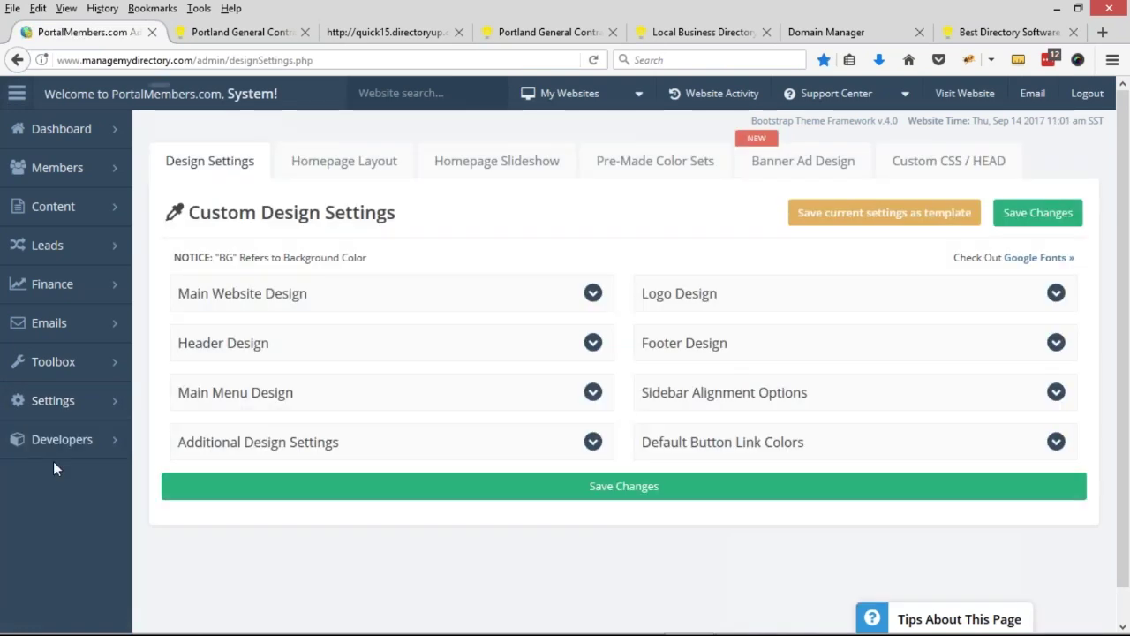
pyautogui.moveTo(89, 459)
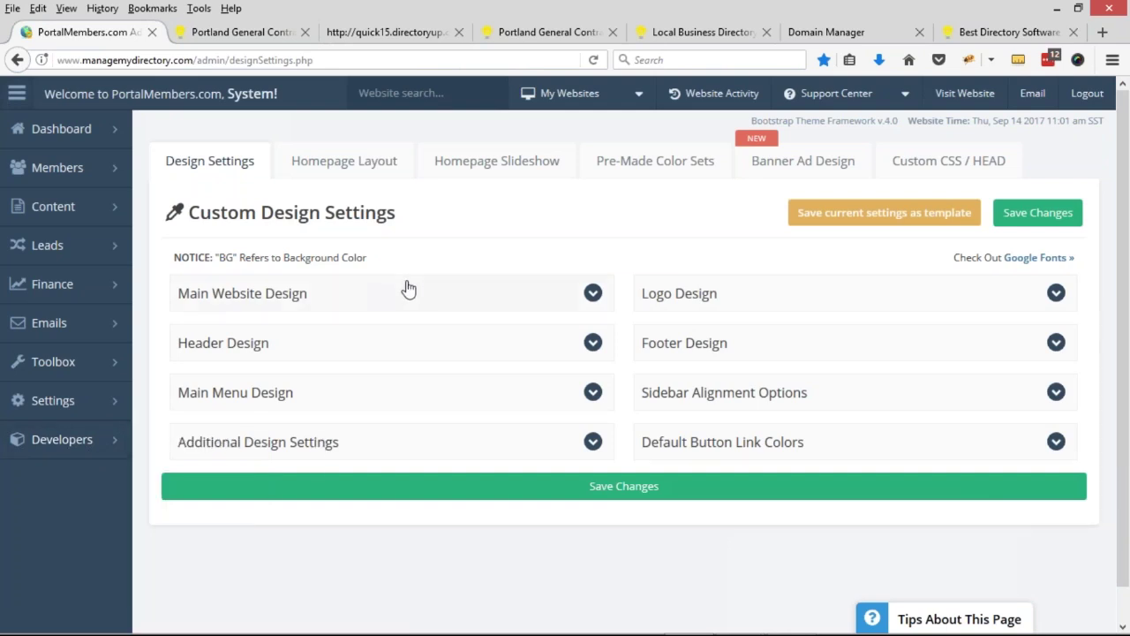
pyautogui.click(784, 303)
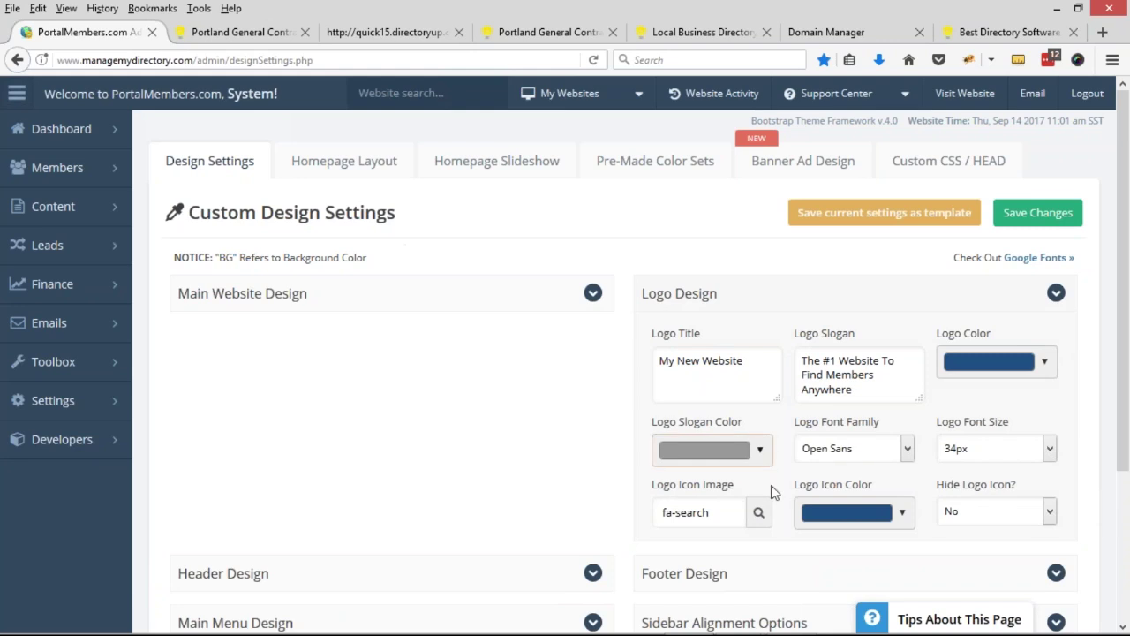
pyautogui.scroll(-2, 676, 519)
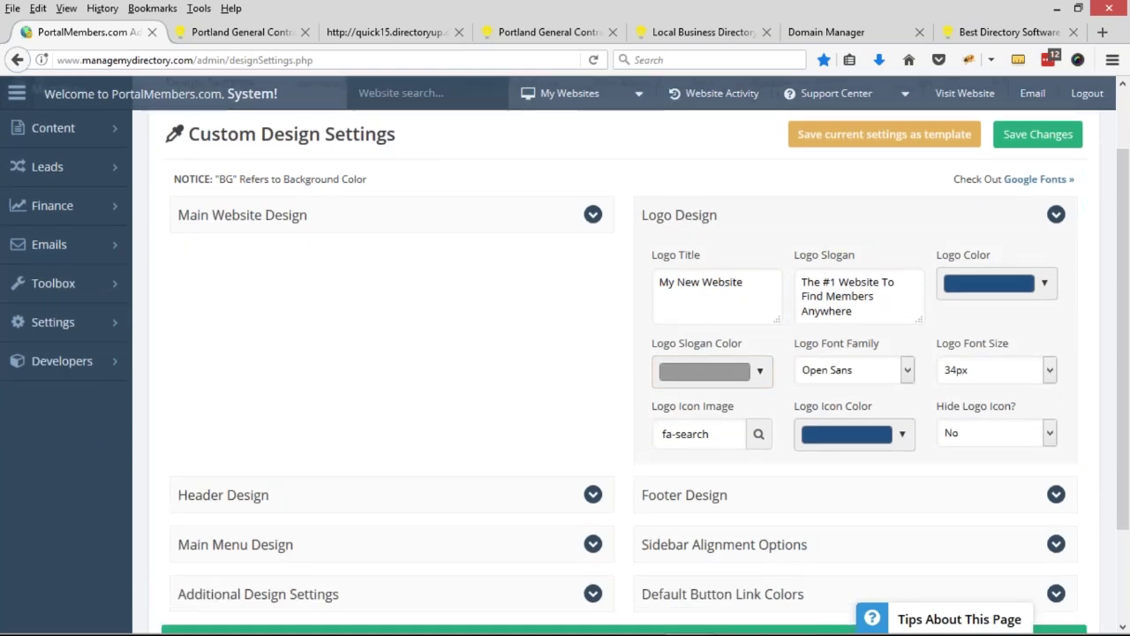
# - Change the logo title to PortalMembers.com and the slogan's ending to Portland General Contractors
pyautogui.moveTo(744, 282); pyautogui.dragTo(657, 282)
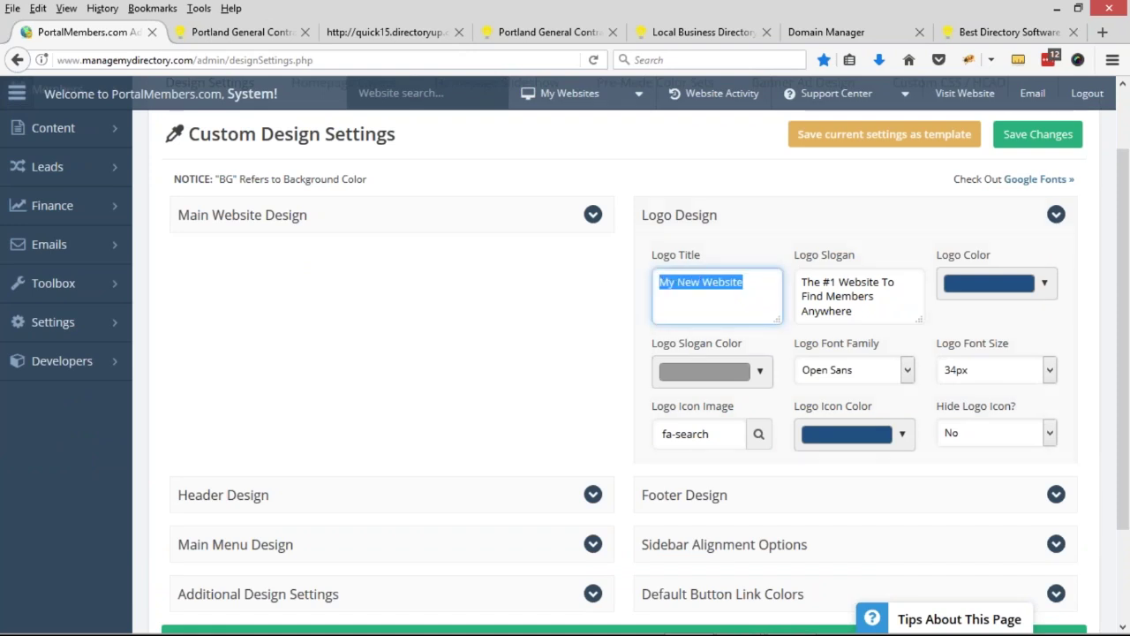
pyautogui.write('Portal')
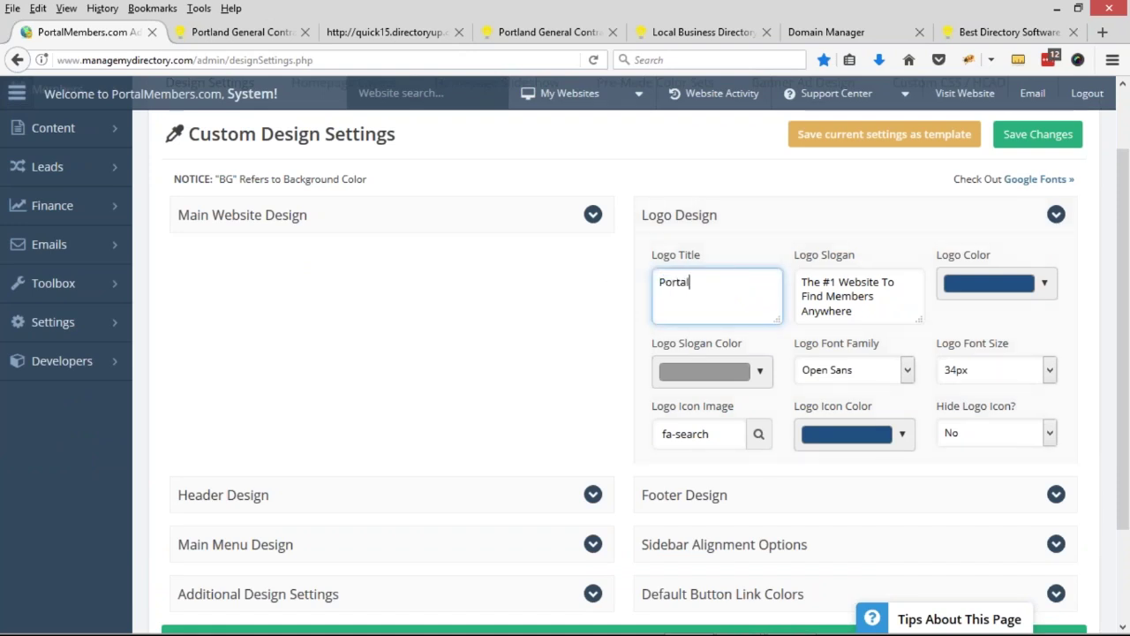
pyautogui.write('Members.com')
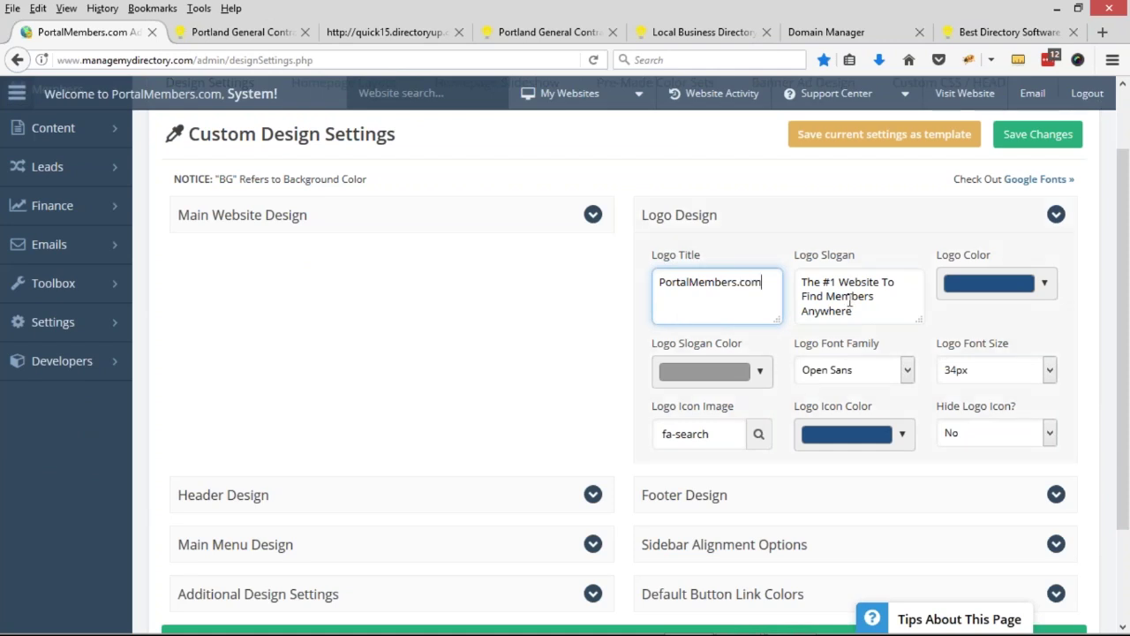
pyautogui.moveTo(826, 295); pyautogui.dragTo(881, 335)
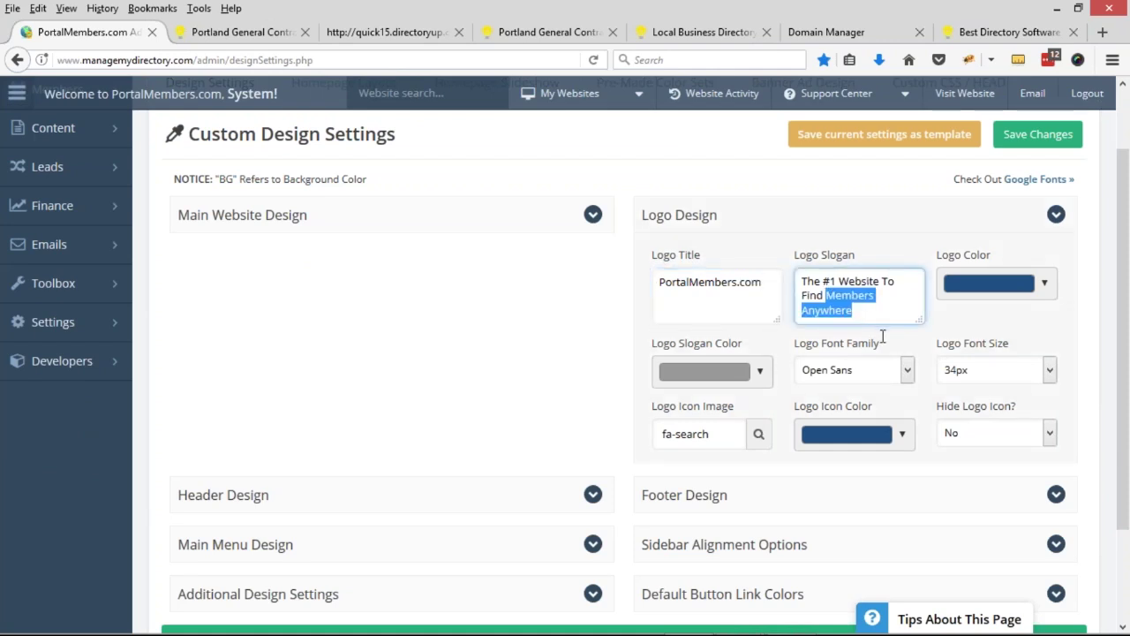
pyautogui.write('Portland G')
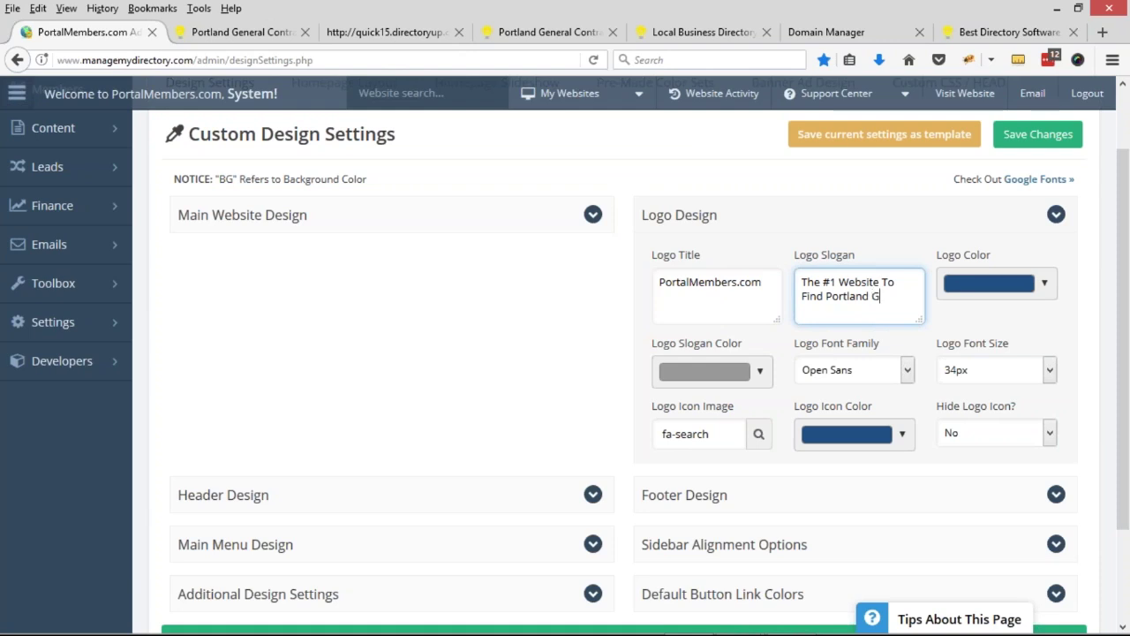
pyautogui.write('eneral Contractors')
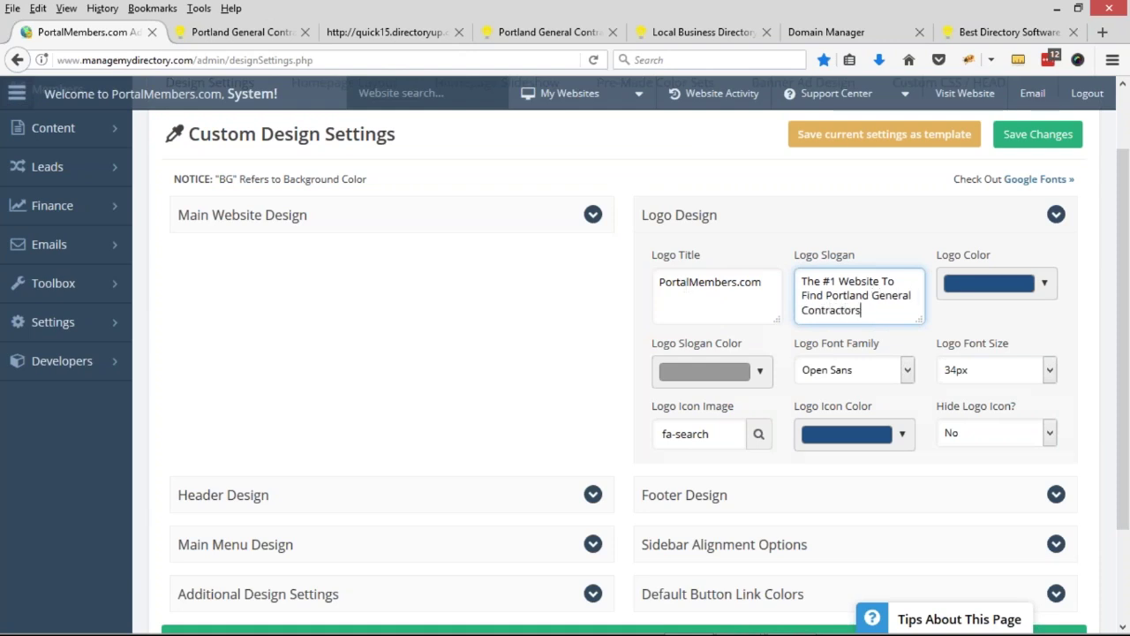
pyautogui.click(291, 32)
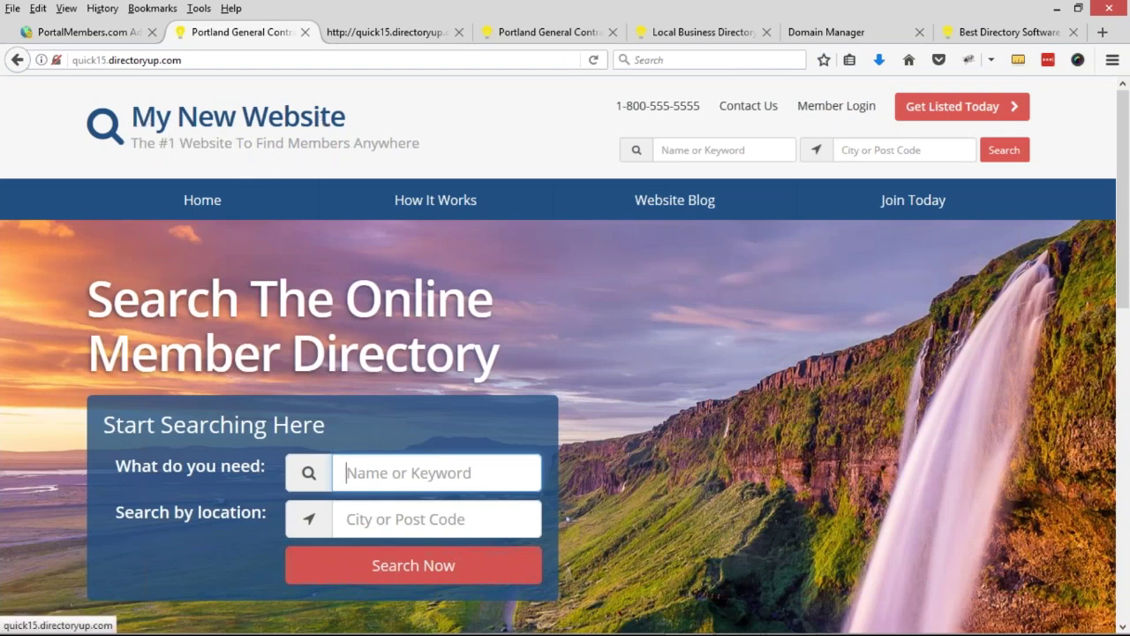
# - Set the logo icon to the wrench using a 'wr' filter in the icon picker
pyautogui.click(106, 32)
pyautogui.scroll(-1, 618, 353)
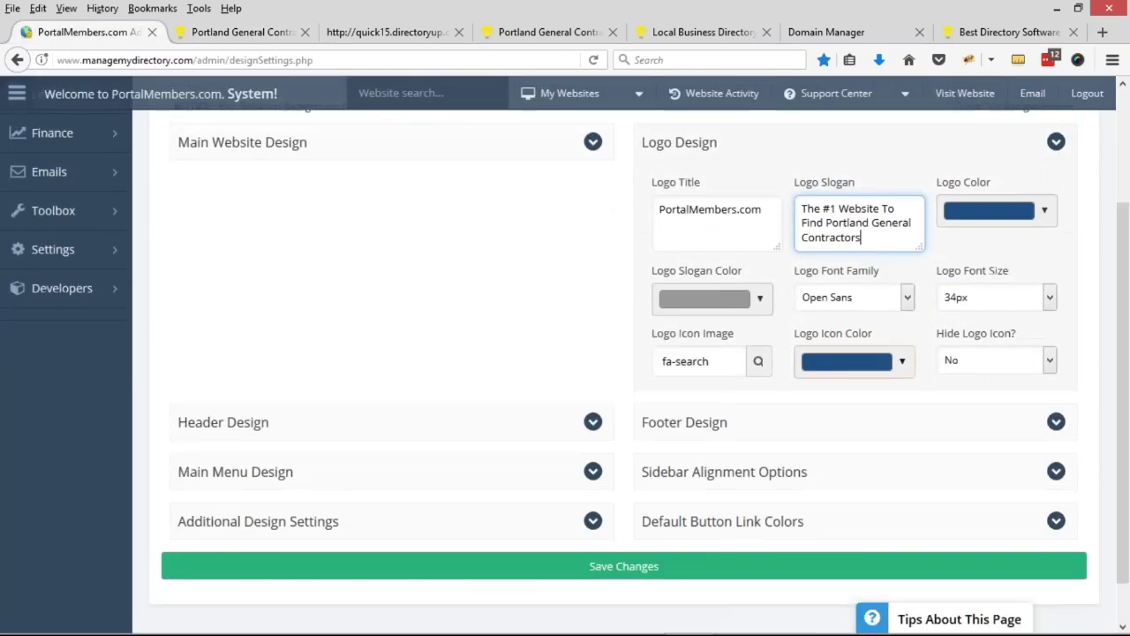
pyautogui.scroll(-1, 759, 373)
pyautogui.click(729, 316)
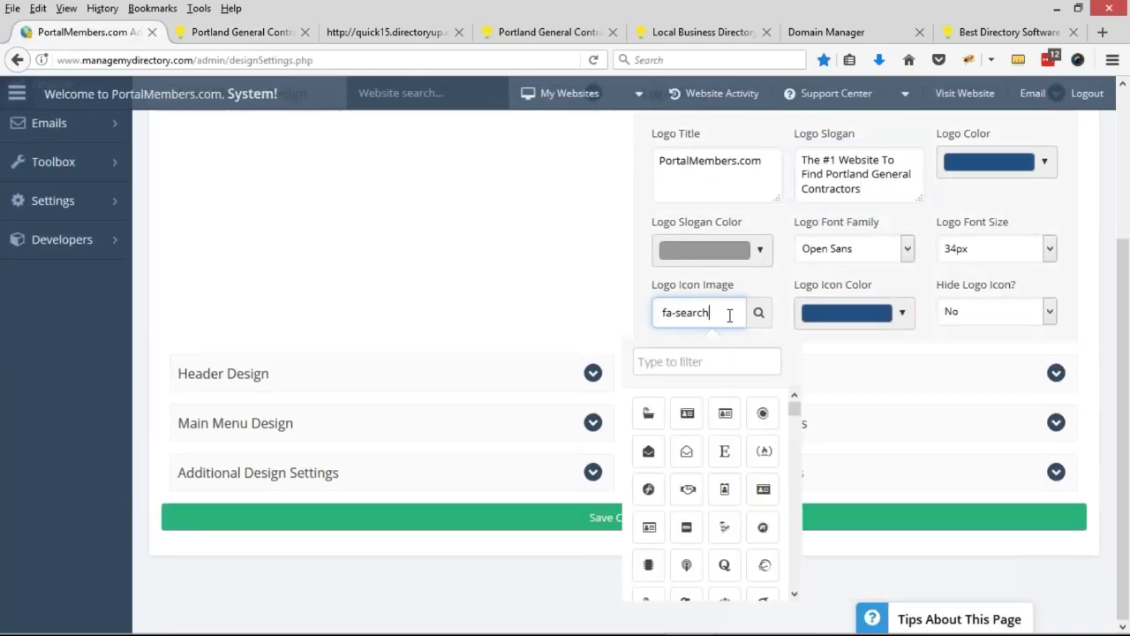
pyautogui.click(713, 362)
pyautogui.write('tool')
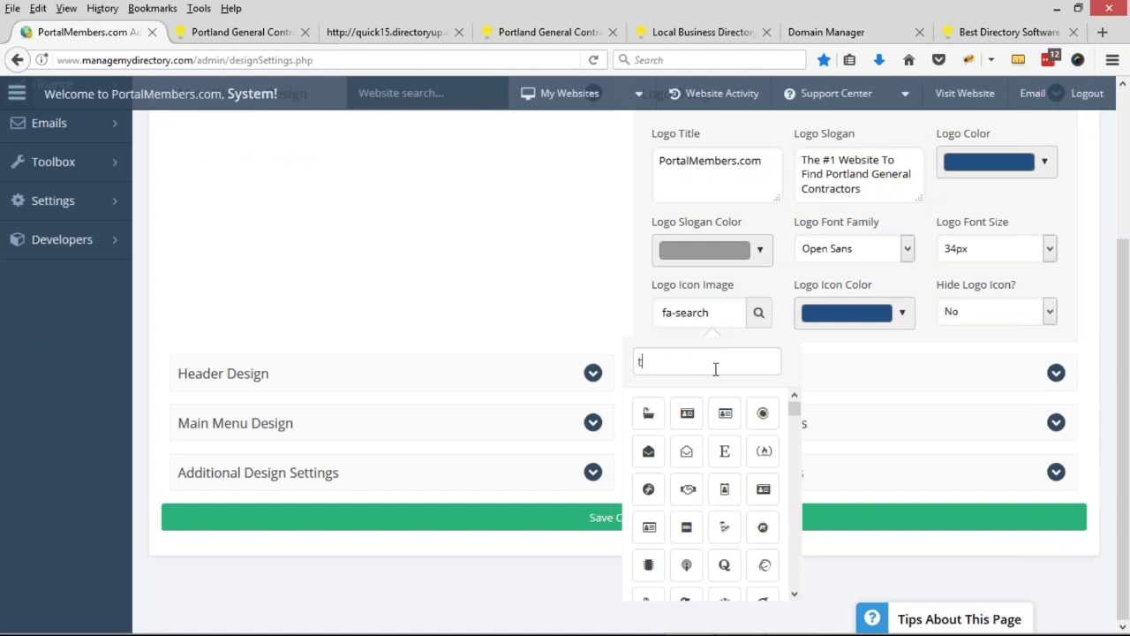
pyautogui.press('BackSpace')
pyautogui.press('BackSpace')
pyautogui.press('BackSpace')
pyautogui.press('BackSpace')
pyautogui.write('wr')
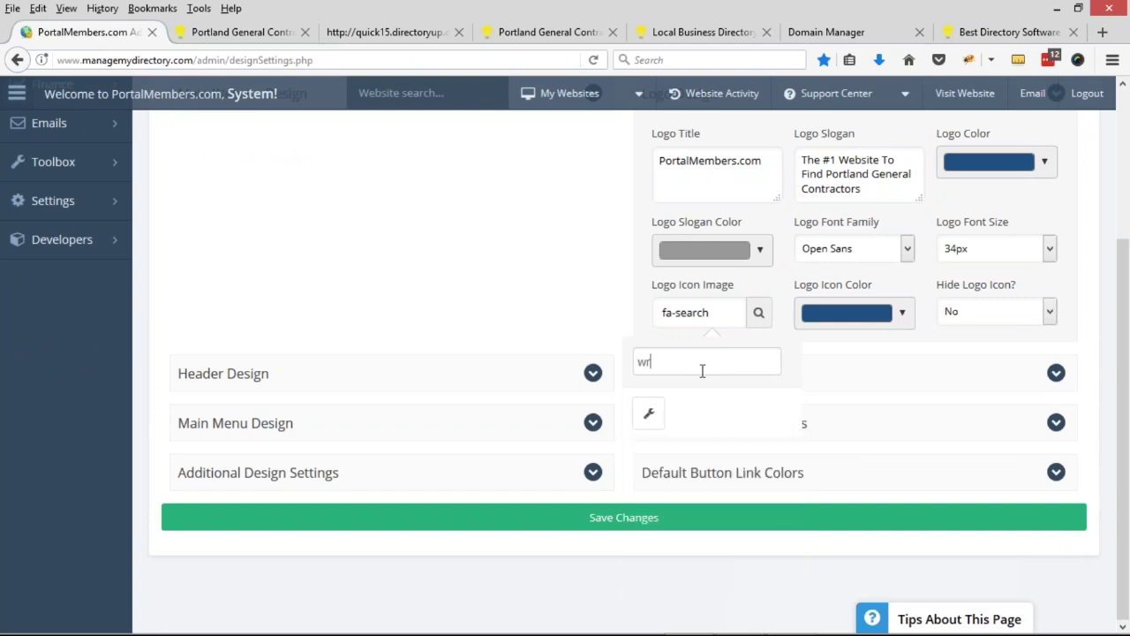
pyautogui.click(648, 413)
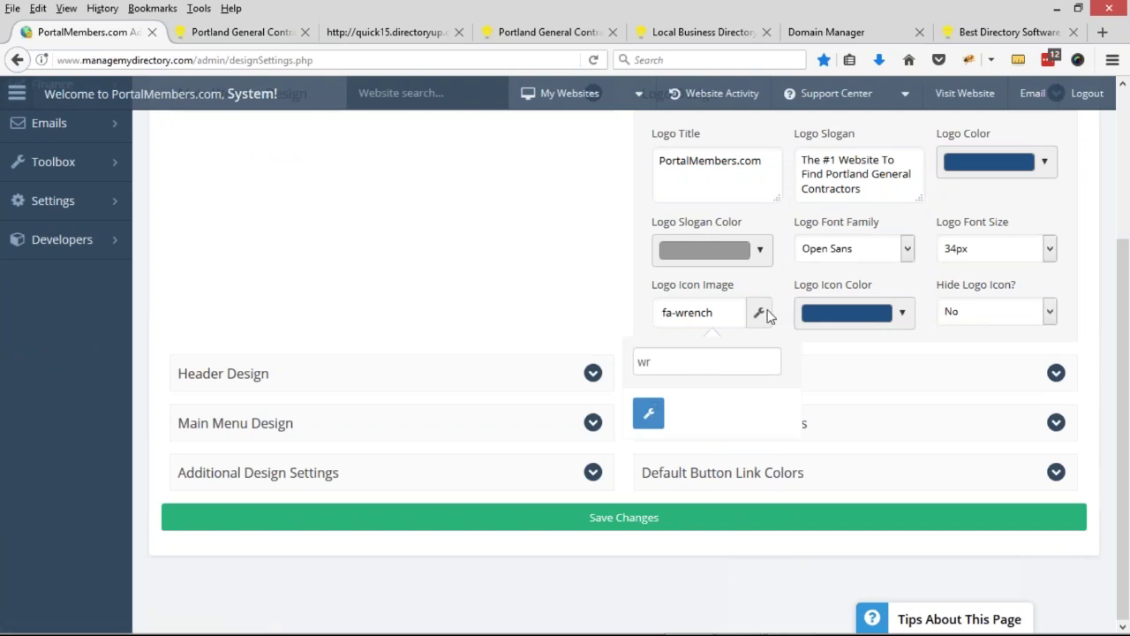
# - Replace the logo icon with the house icon (fa-home) by filtering for 'home'
pyautogui.hotkey('ctrl', 'a')
pyautogui.write('home')
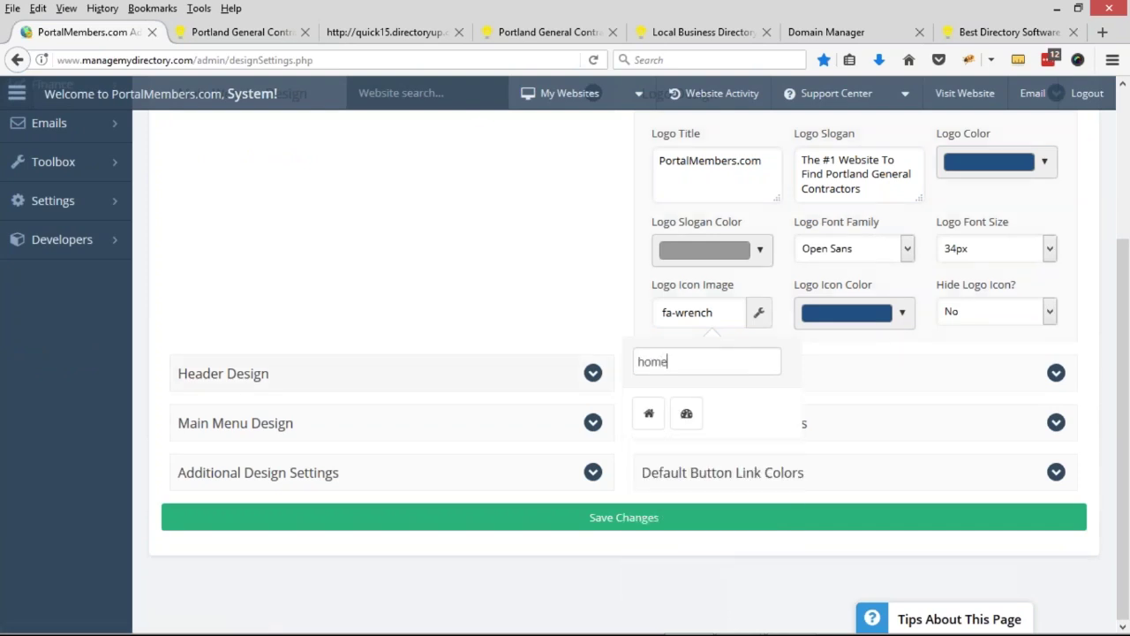
pyautogui.click(648, 413)
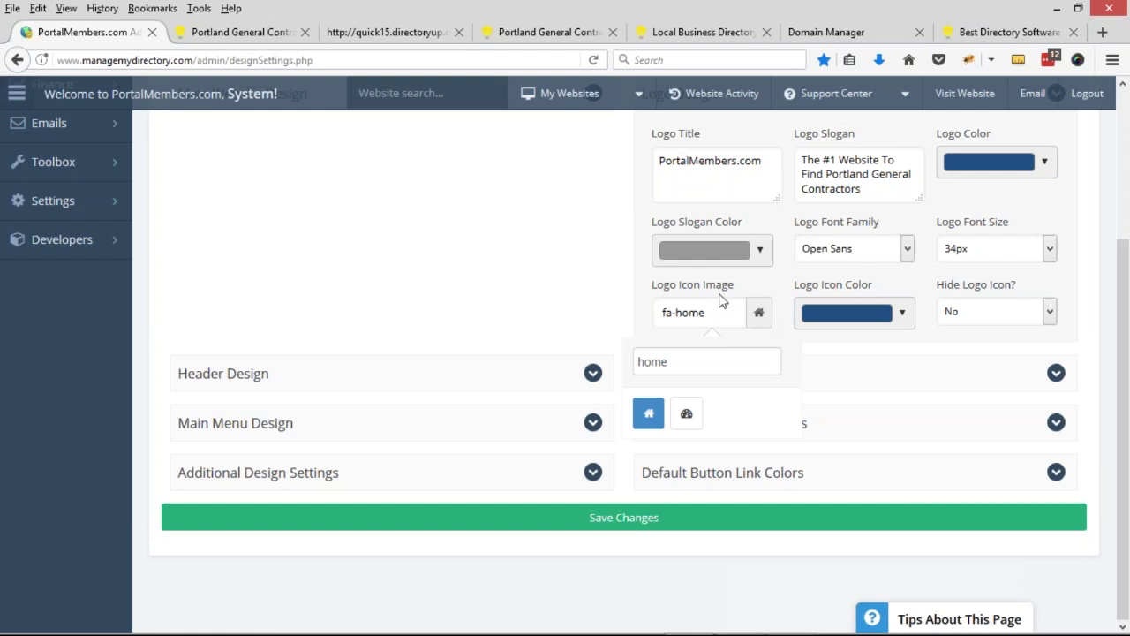
pyautogui.click(735, 320)
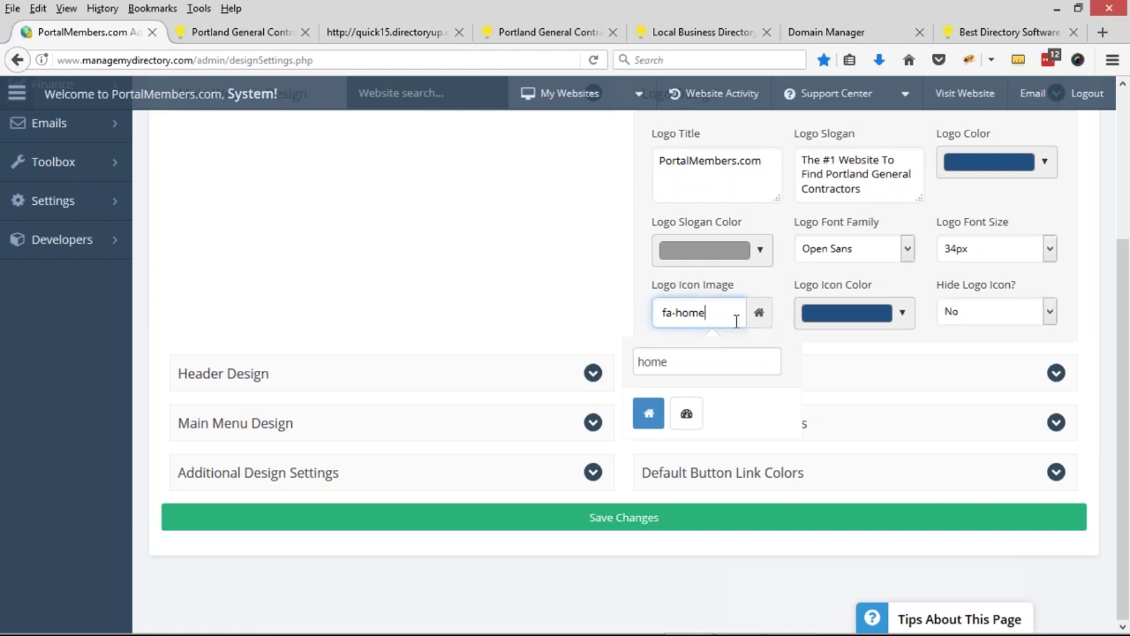
pyautogui.click(624, 309)
# - Check the logo font size choices, keeping it at 34px
pyautogui.scroll(2, 999, 337)
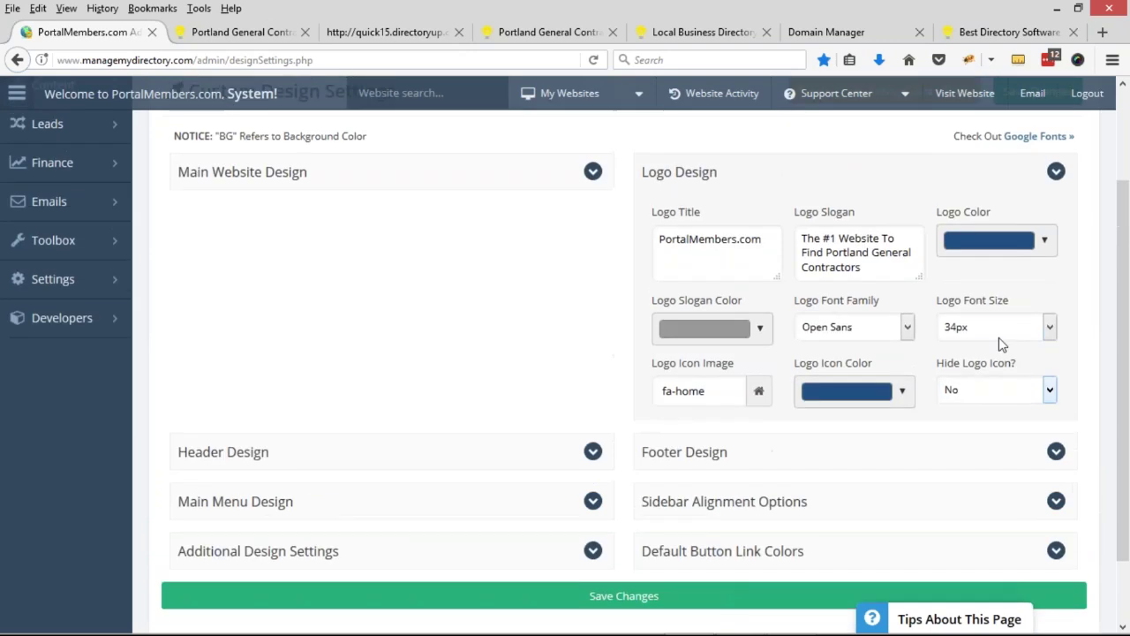
pyautogui.click(998, 333)
pyautogui.click(762, 240)
pyautogui.moveTo(761, 239); pyautogui.dragTo(731, 238)
pyautogui.click(974, 327)
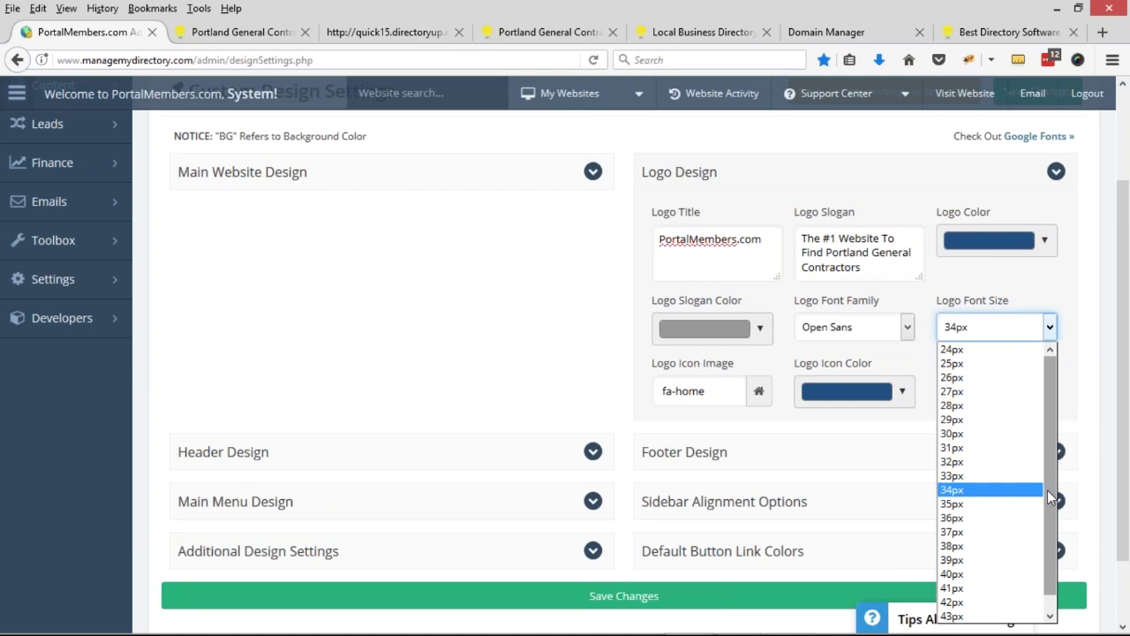
pyautogui.click(916, 297)
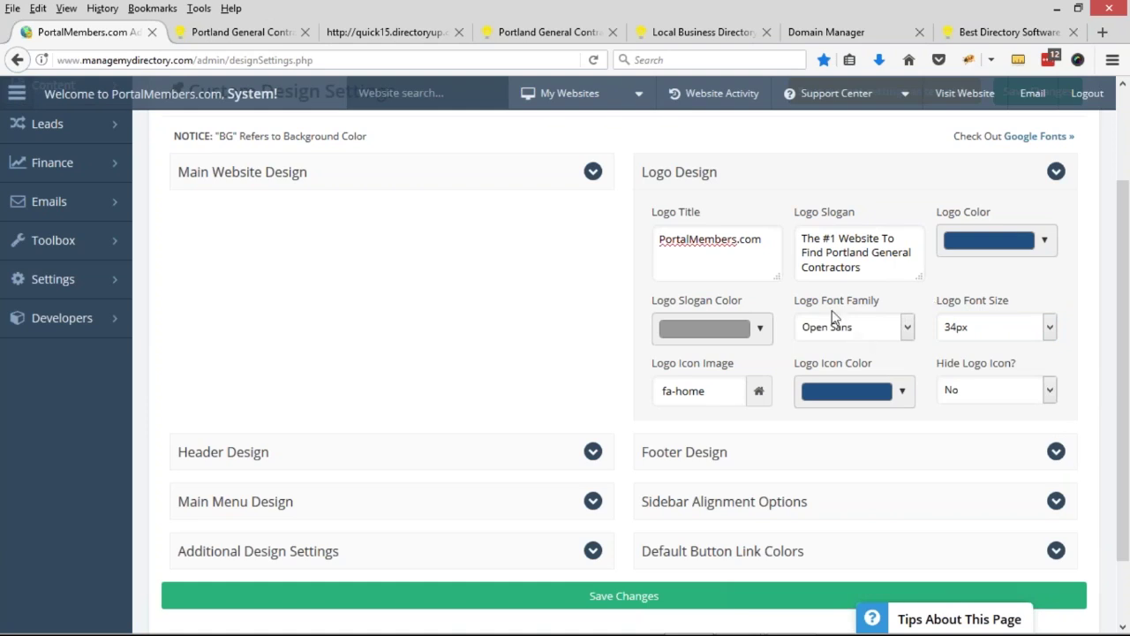
# - Browse Google Fonts in a new tab, then return to the Design Settings page
pyautogui.scroll(2, 1007, 247)
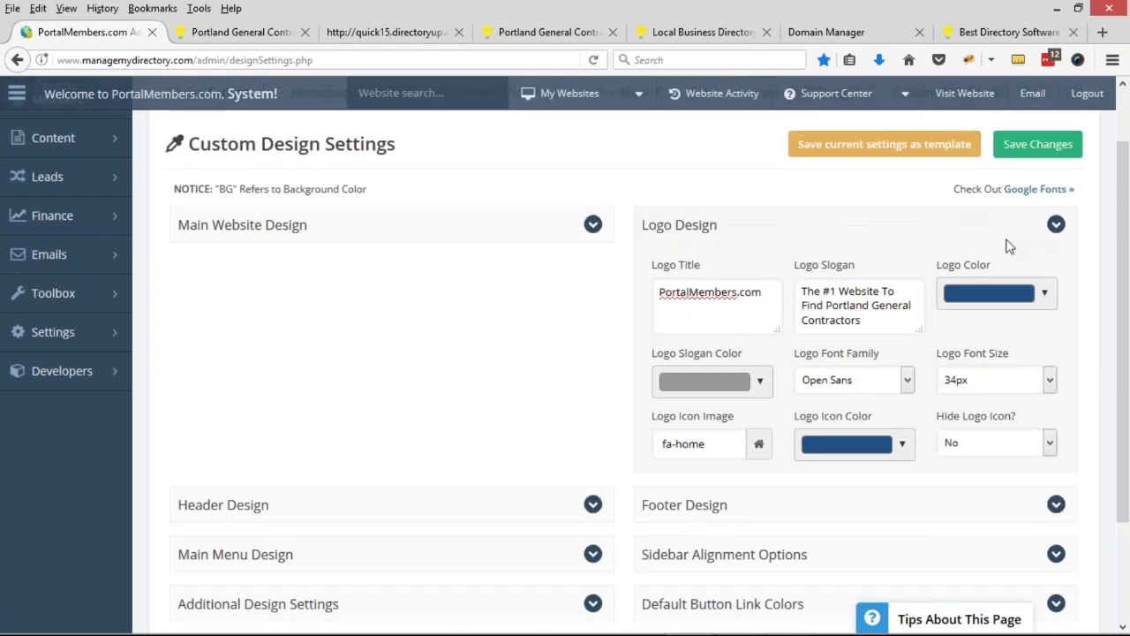
pyautogui.moveTo(953, 215); pyautogui.dragTo(1033, 218)
pyautogui.click(1033, 217)
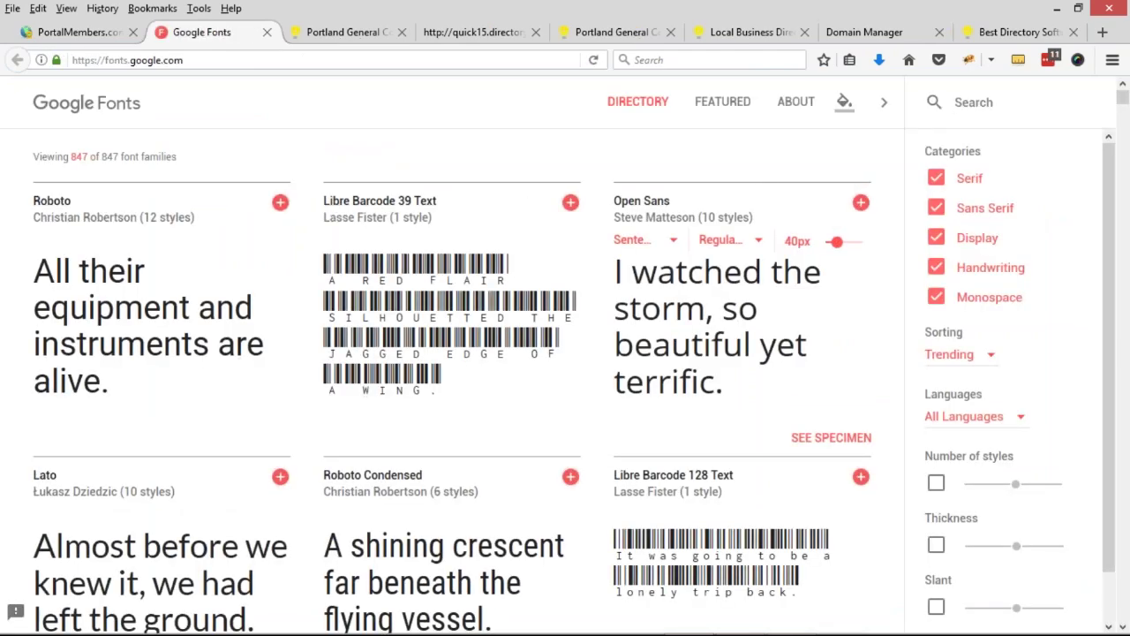
pyautogui.scroll(-5, 468, 371)
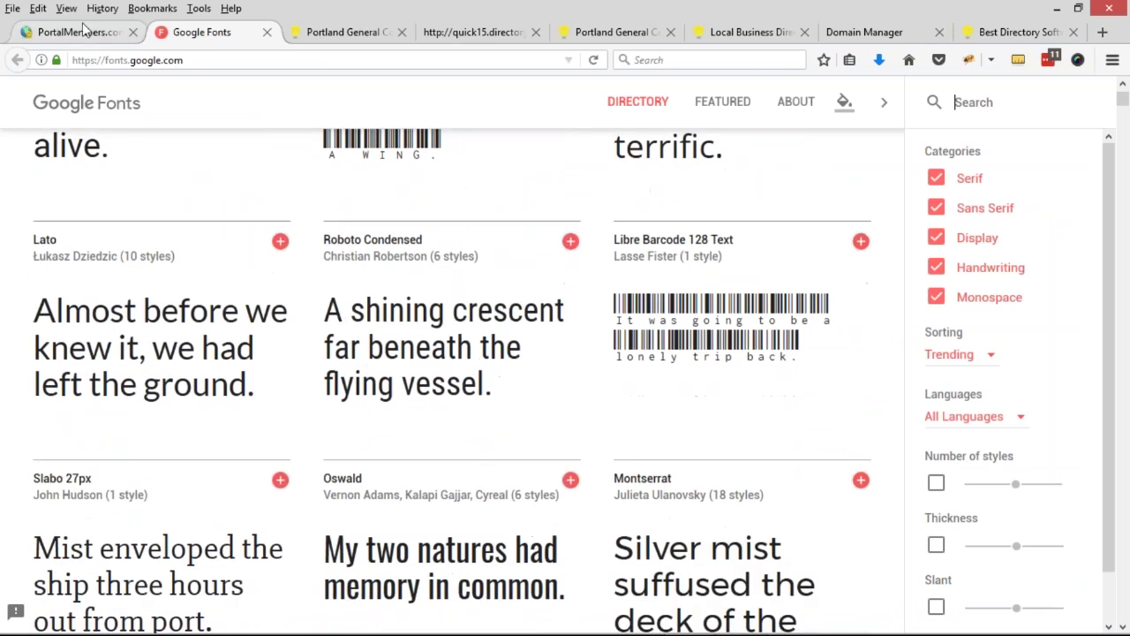
pyautogui.click(79, 32)
# - Set the logo font family to Droid Serif and keep the logo icon visible
pyautogui.click(849, 410)
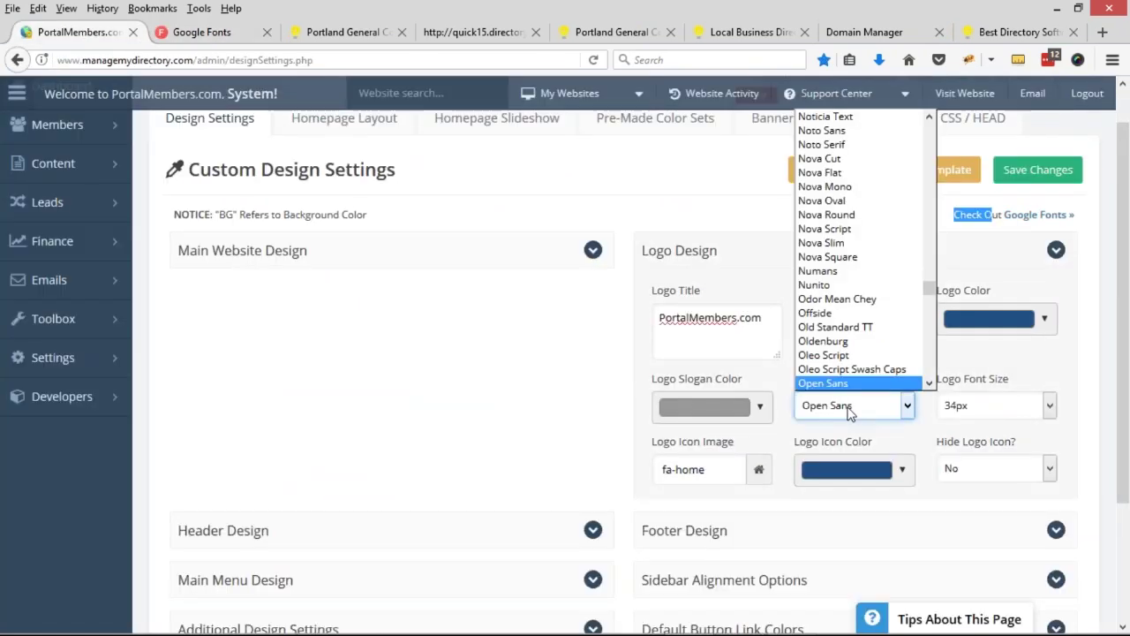
pyautogui.write('dro')
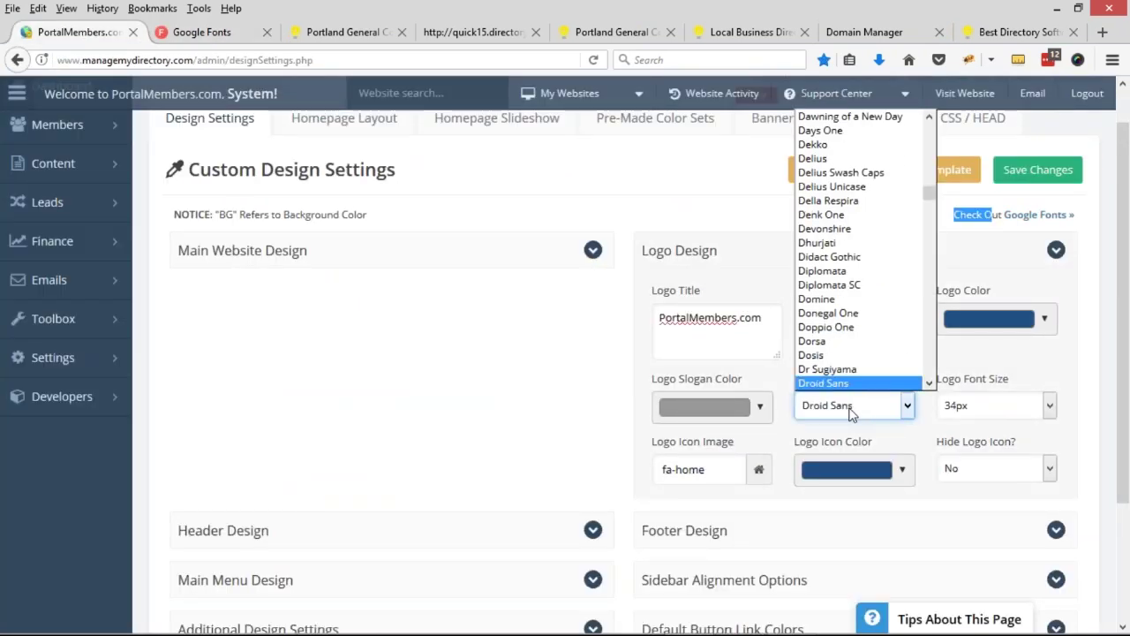
pyautogui.scroll(-2, 848, 335)
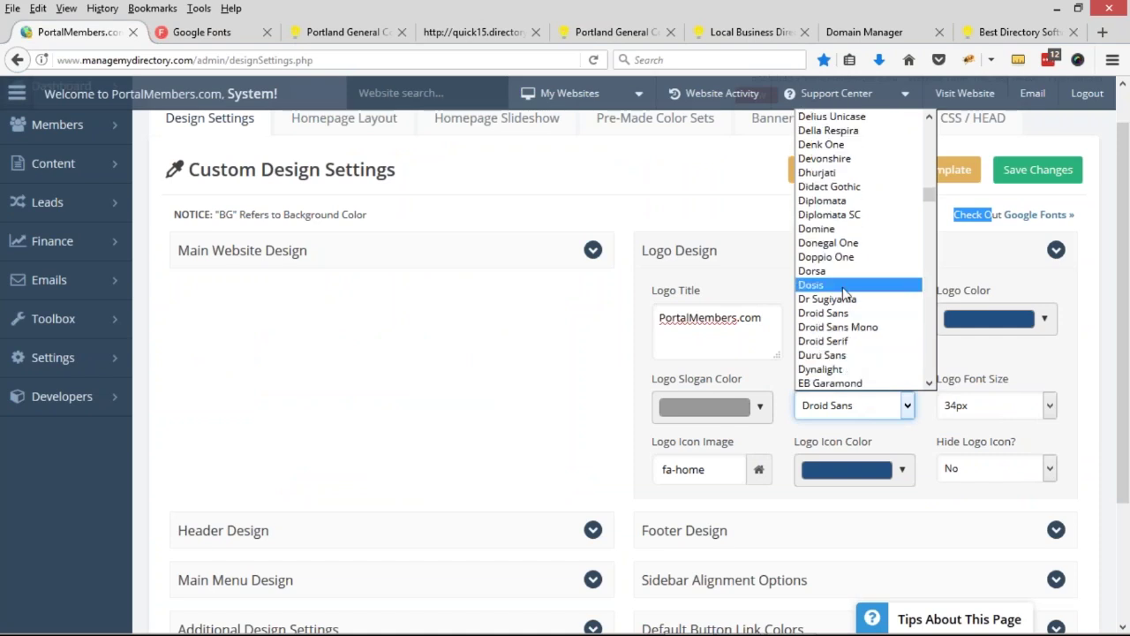
pyautogui.click(839, 341)
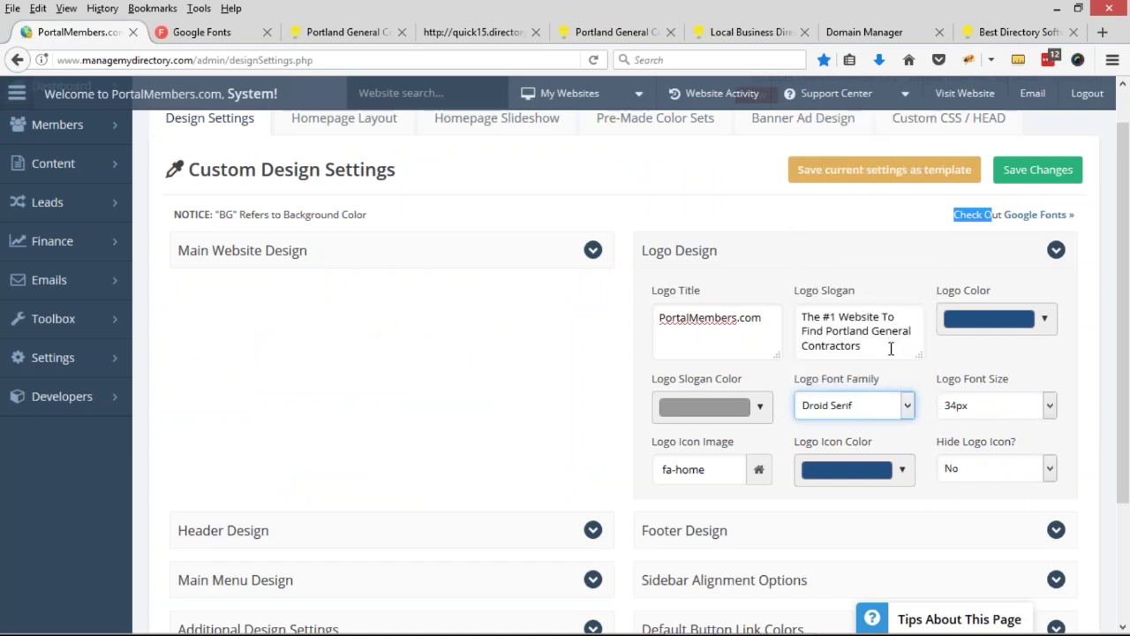
pyautogui.scroll(-2, 791, 423)
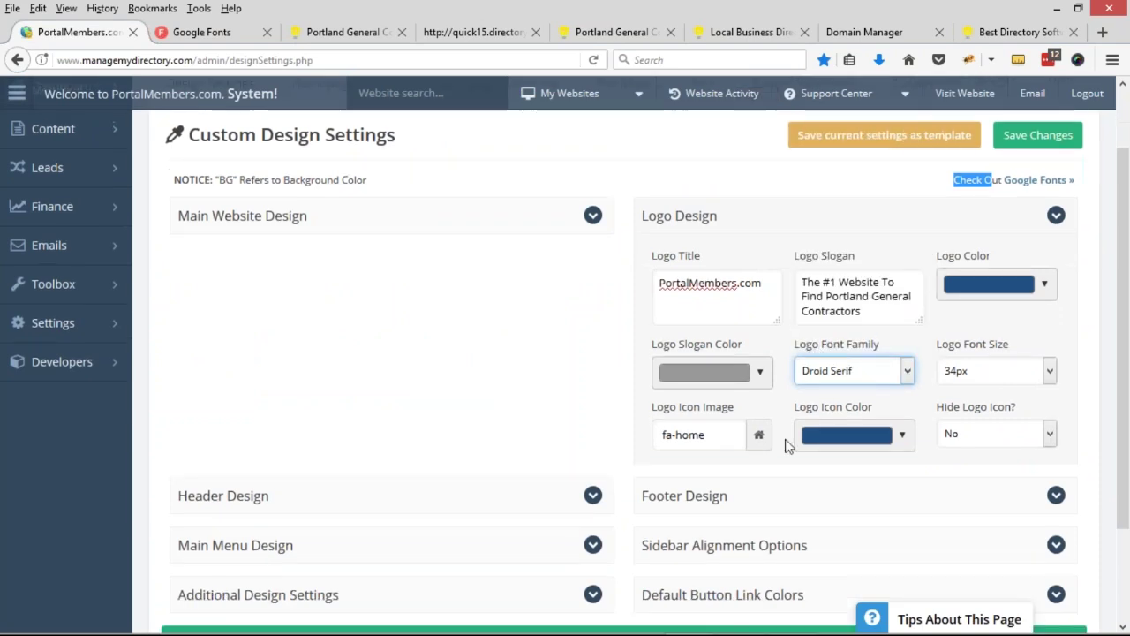
pyautogui.scroll(-2, 996, 401)
pyautogui.click(998, 310)
pyautogui.click(1004, 313)
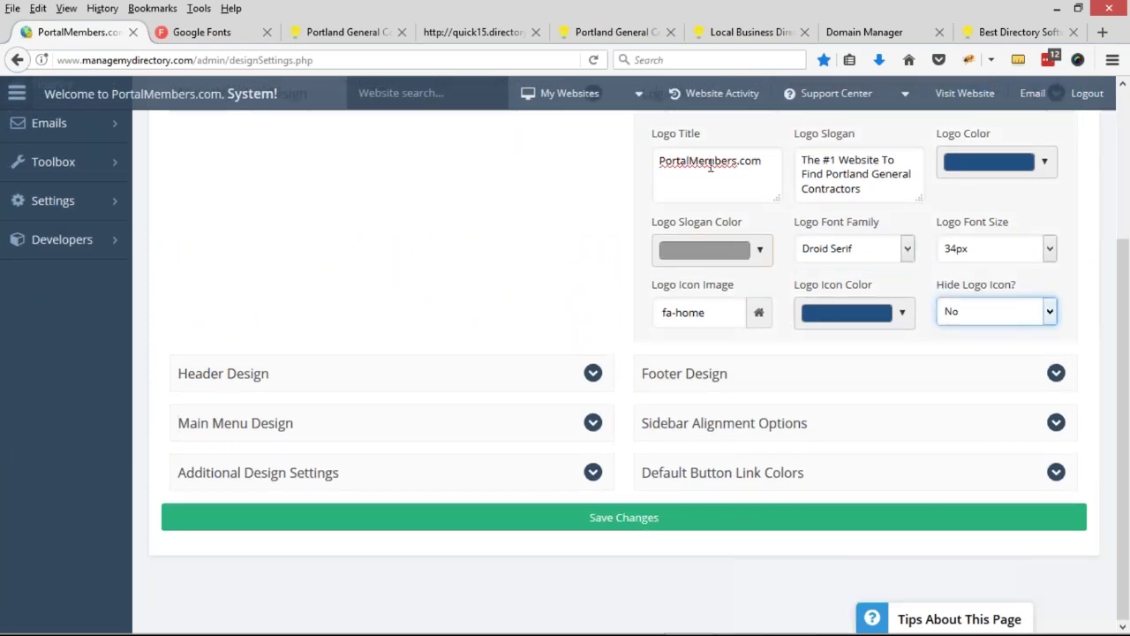
pyautogui.click(1002, 313)
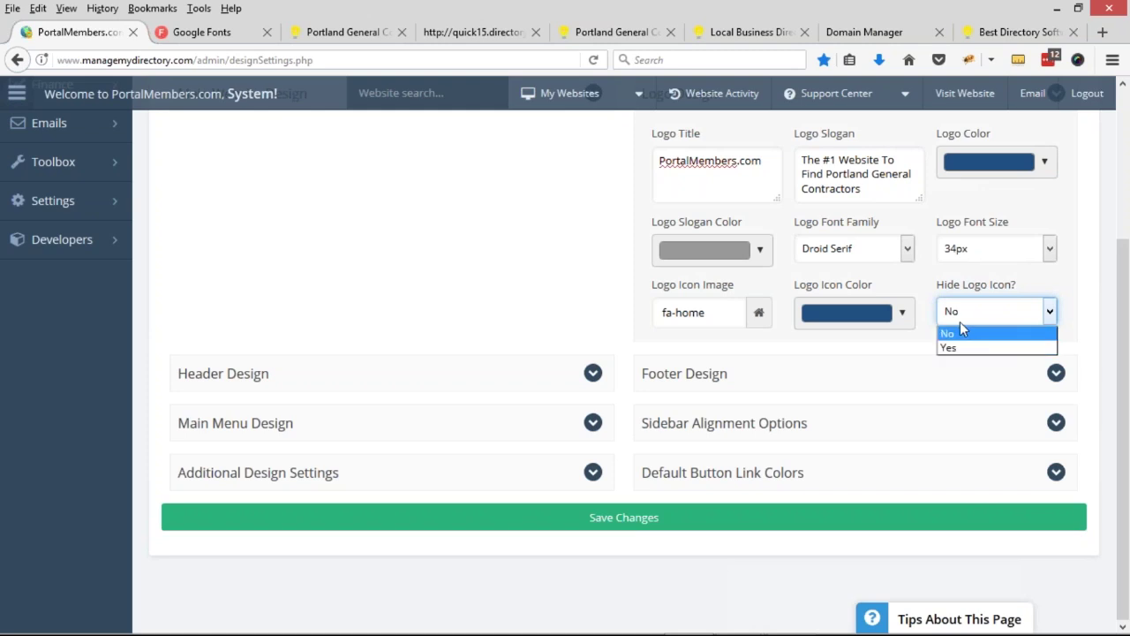
pyautogui.click(962, 331)
# - Inspect the colour pickers for the logo, slogan and logo icon colours
pyautogui.scroll(4, 949, 345)
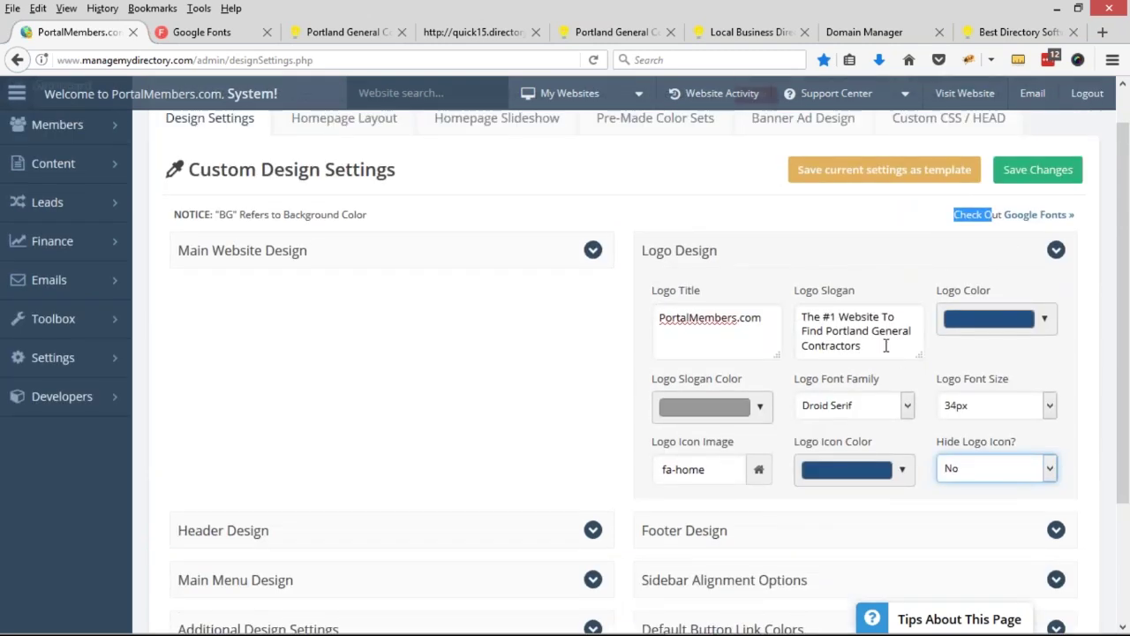
pyautogui.scroll(1, 890, 349)
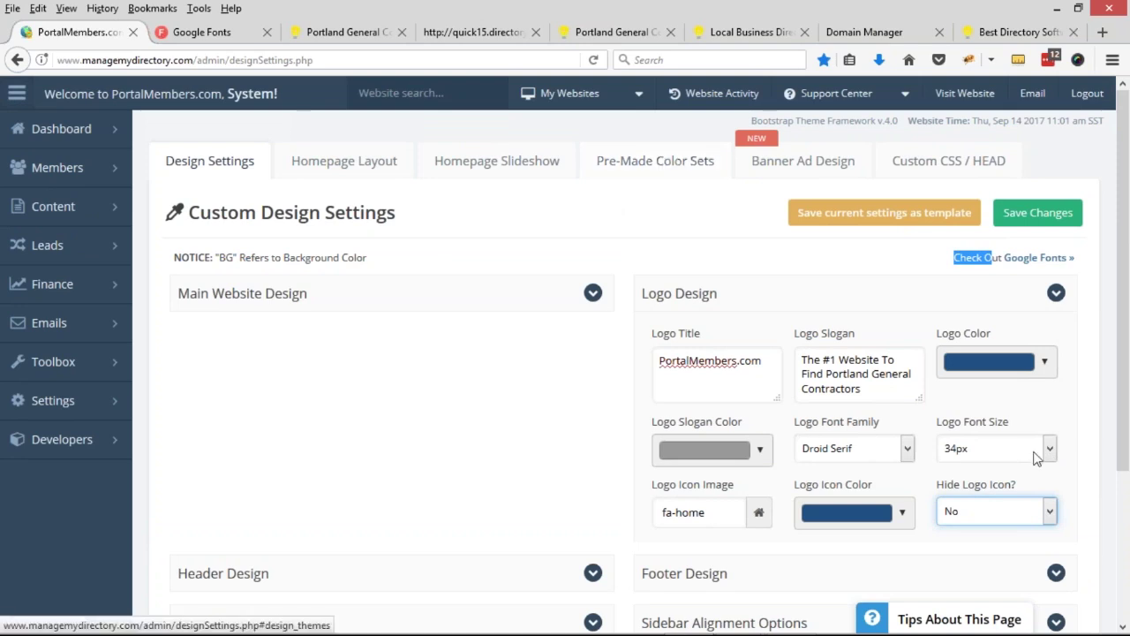
pyautogui.click(967, 363)
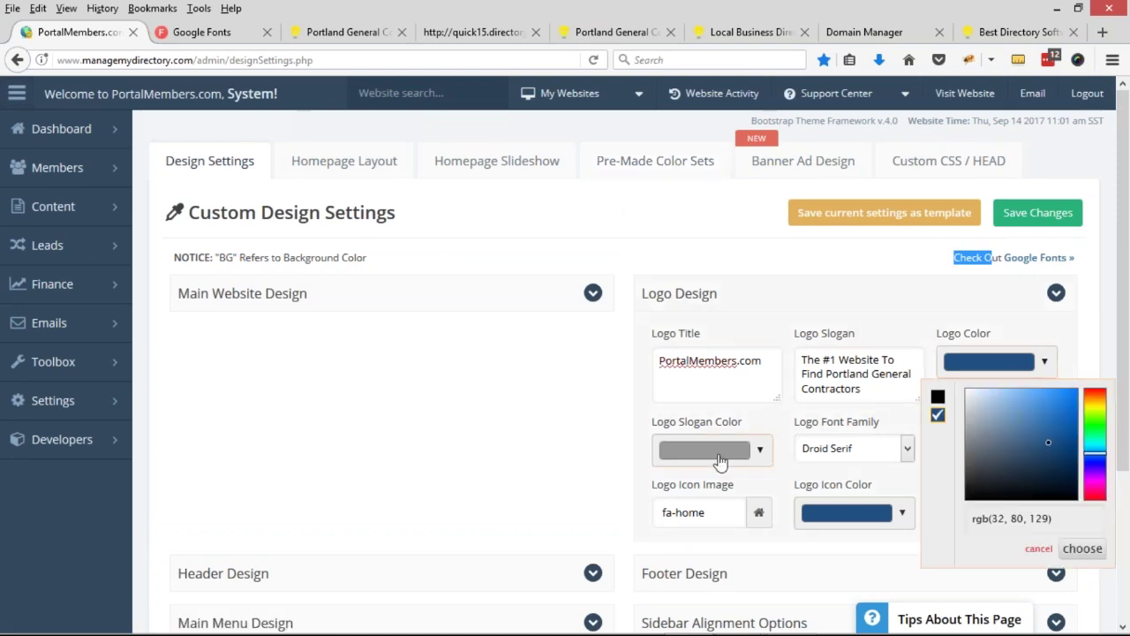
pyautogui.click(717, 452)
pyautogui.click(839, 519)
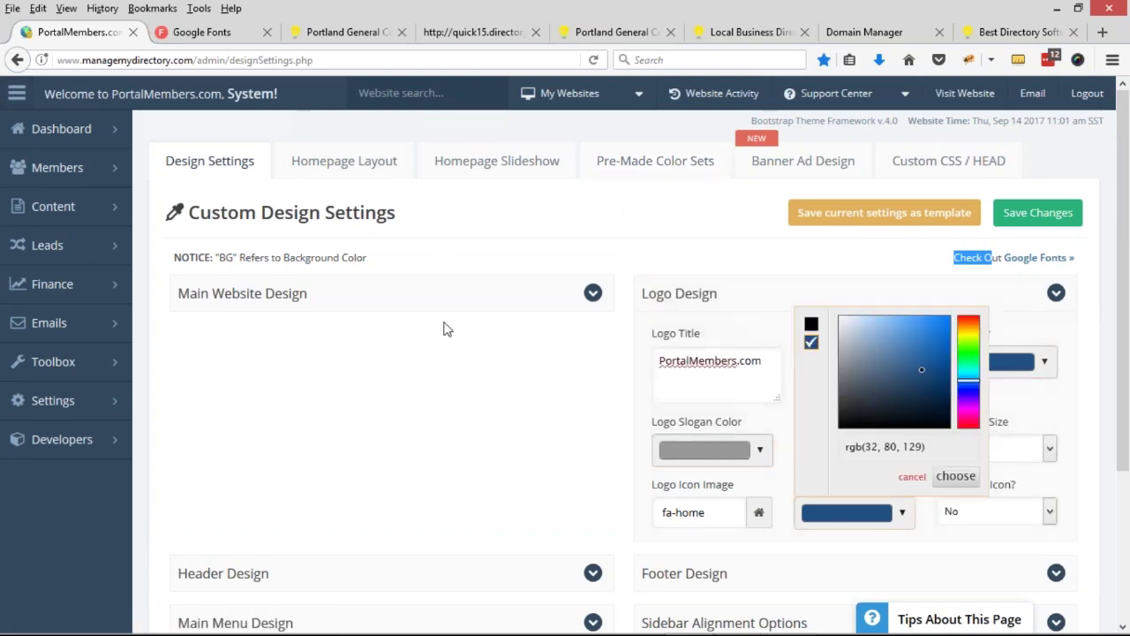
# - Expand the Main Website, Header and Footer Design sections
pyautogui.click(410, 304)
pyautogui.scroll(-3, 370, 380)
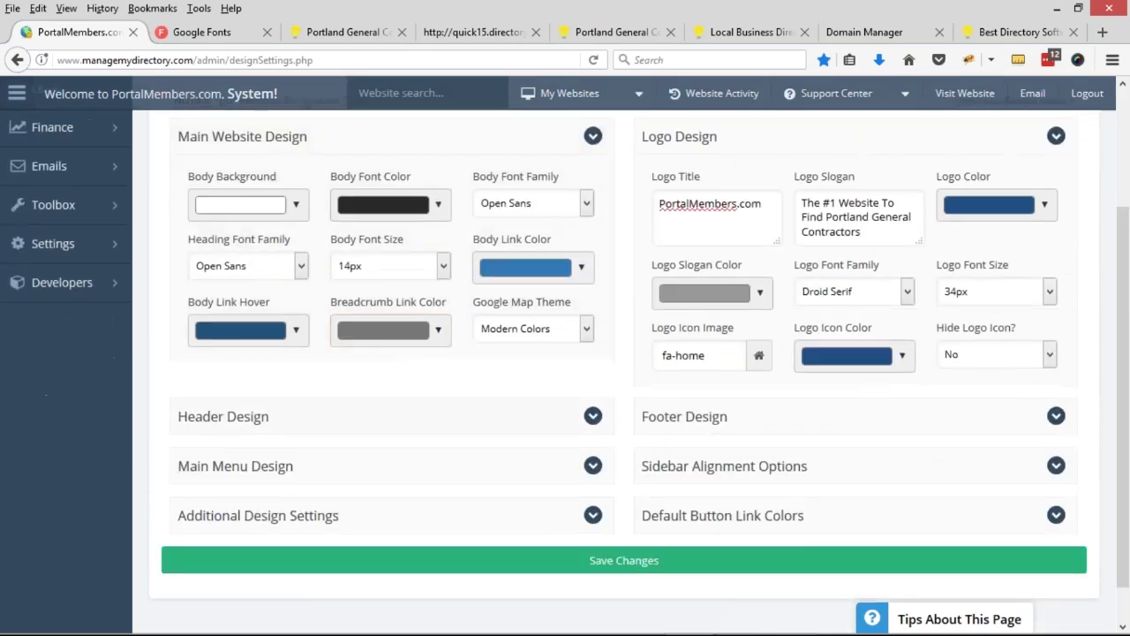
pyautogui.click(344, 435)
pyautogui.scroll(-3, 344, 435)
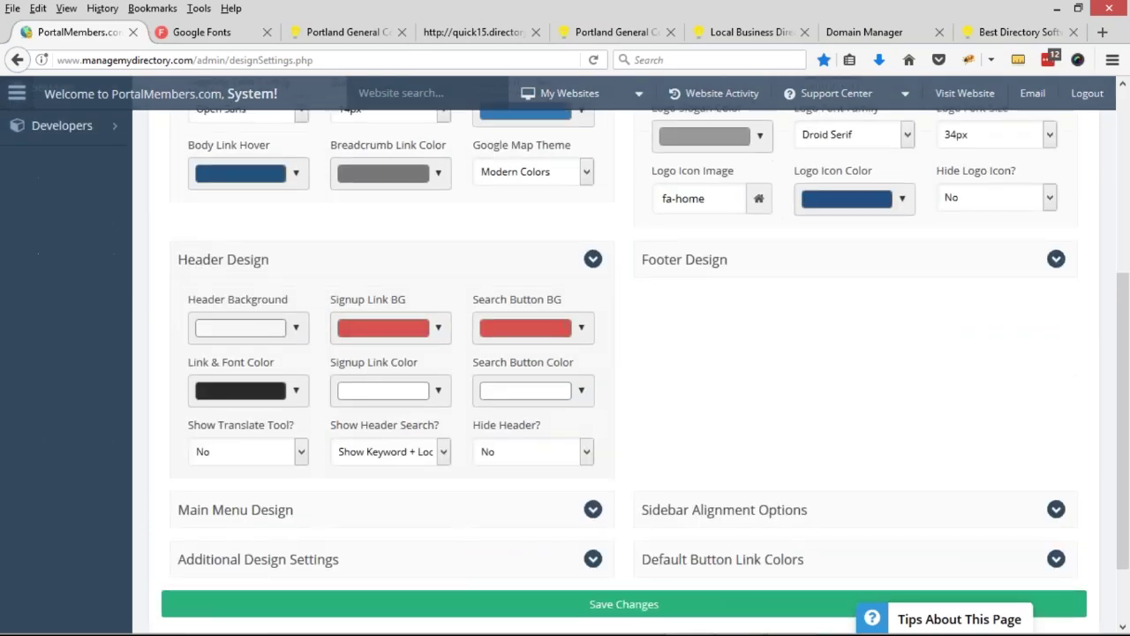
pyautogui.click(676, 257)
pyautogui.scroll(-1, 676, 257)
pyautogui.scroll(5, 618, 403)
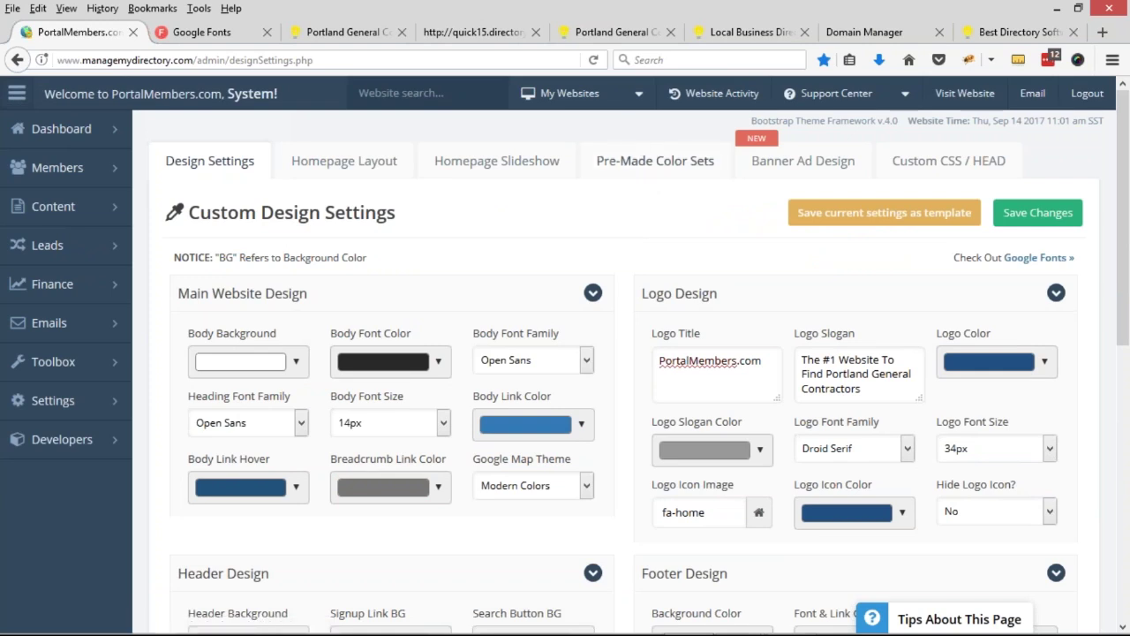
pyautogui.click(642, 161)
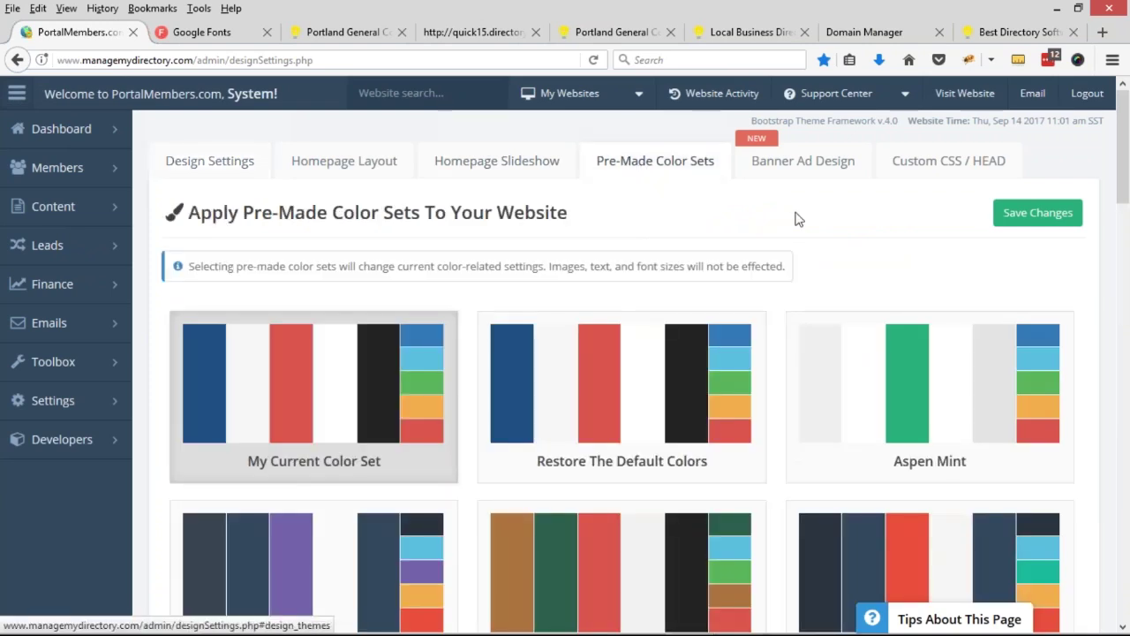
# - Scroll through the pre-made colour sets and apply the Home Improvement palette
pyautogui.scroll(-1, 1089, 282)
pyautogui.scroll(-4, 1088, 282)
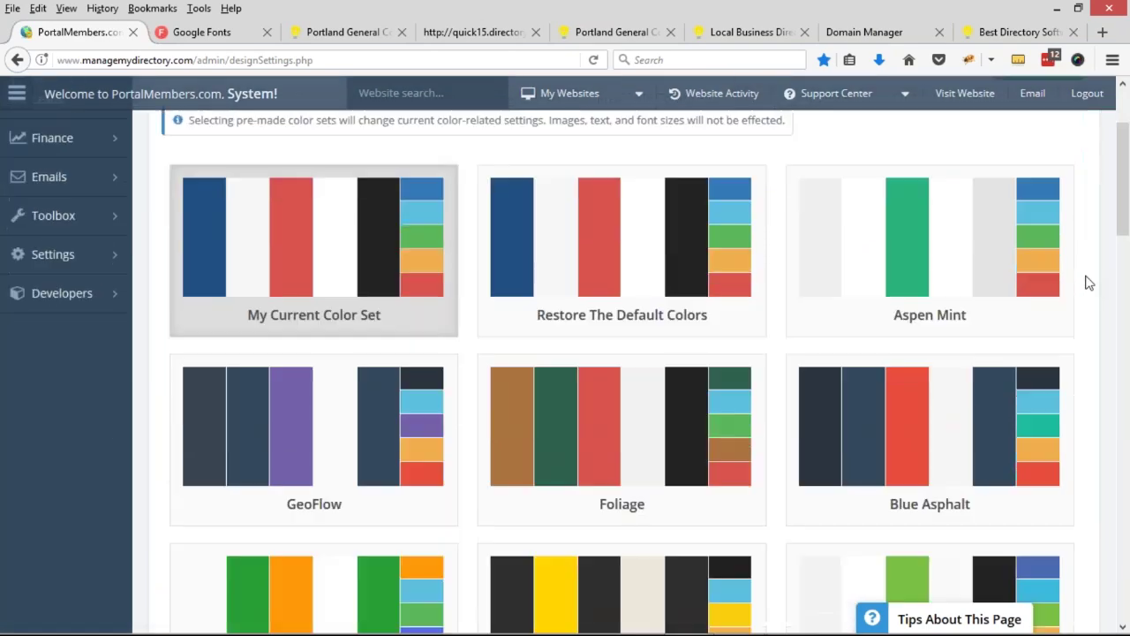
pyautogui.scroll(-1, 1089, 283)
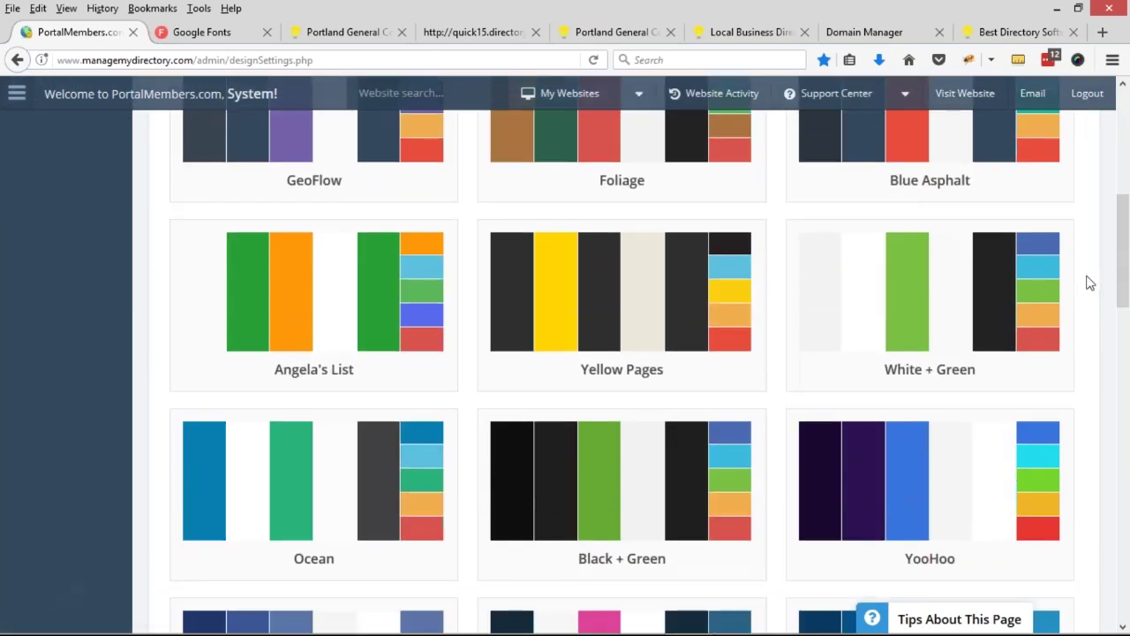
pyautogui.scroll(-1, 320, 277)
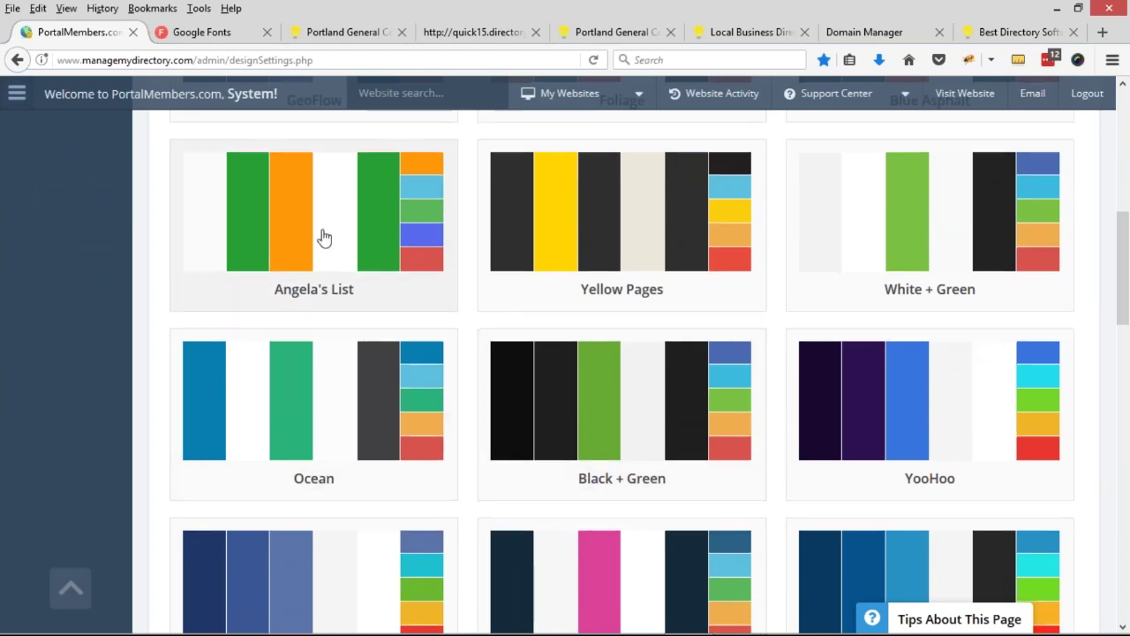
pyautogui.scroll(-3, 323, 238)
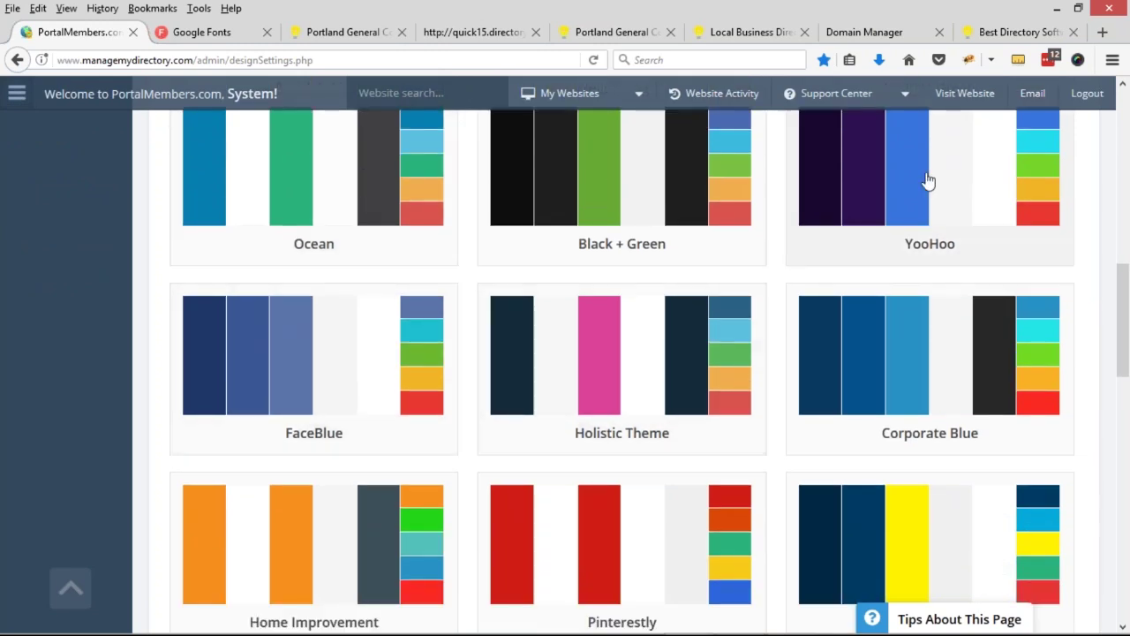
pyautogui.scroll(-3, 598, 285)
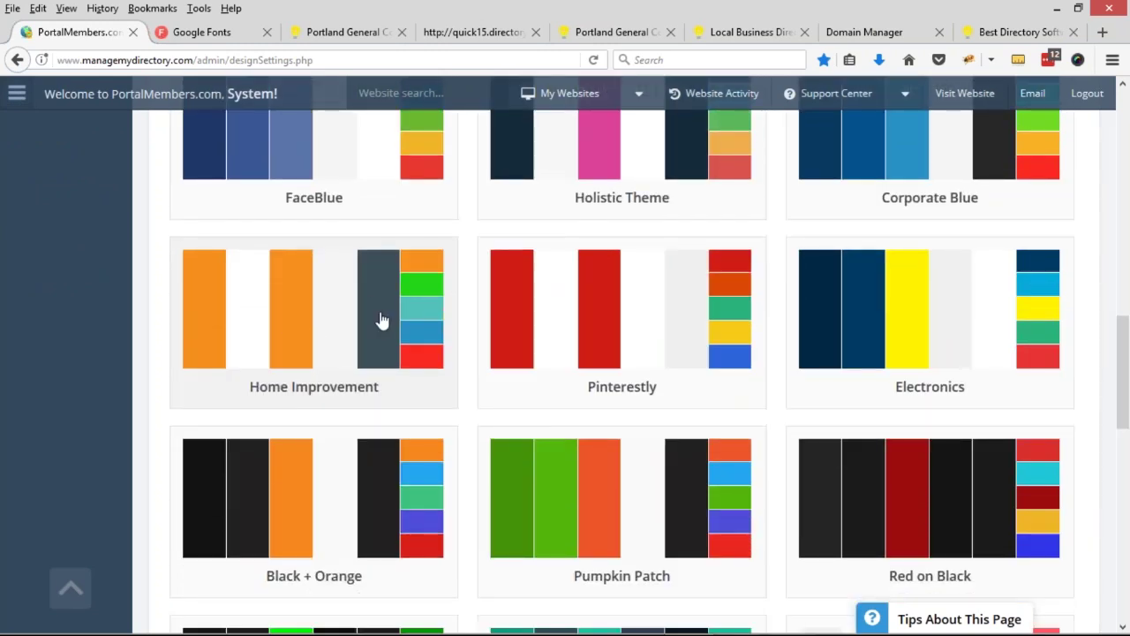
pyautogui.scroll(-1, 341, 280)
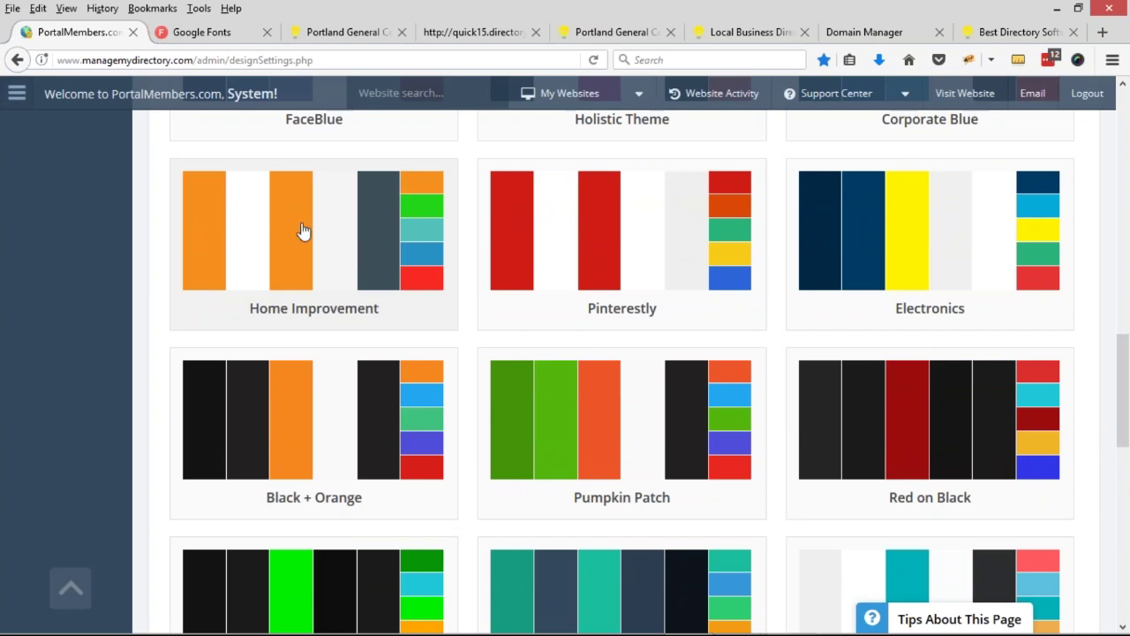
pyautogui.click(341, 236)
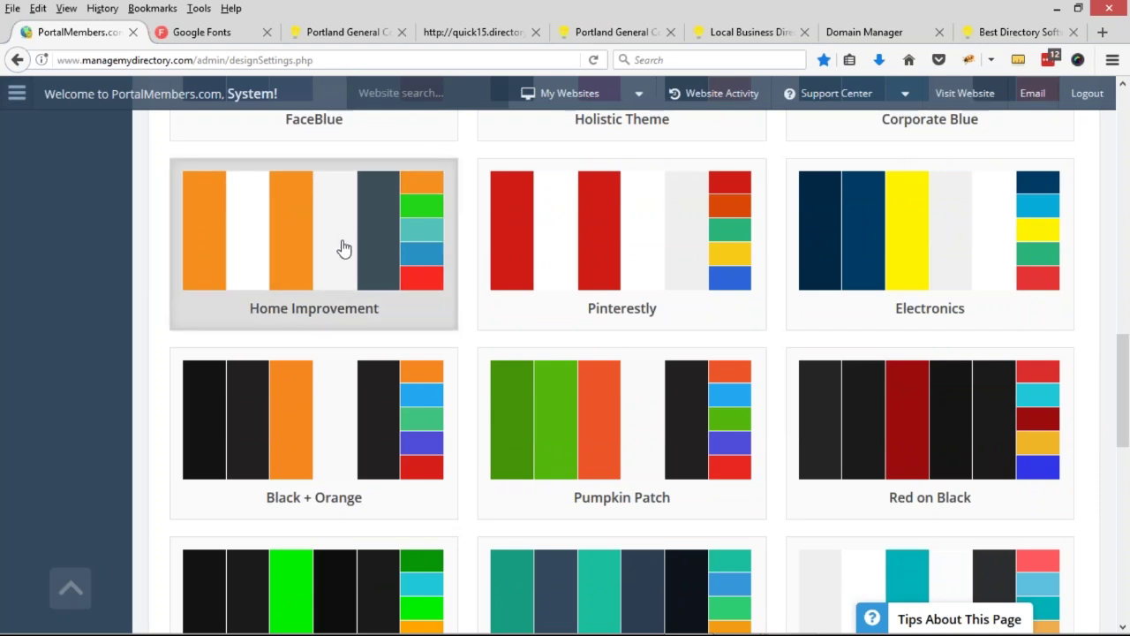
pyautogui.scroll(9, 461, 362)
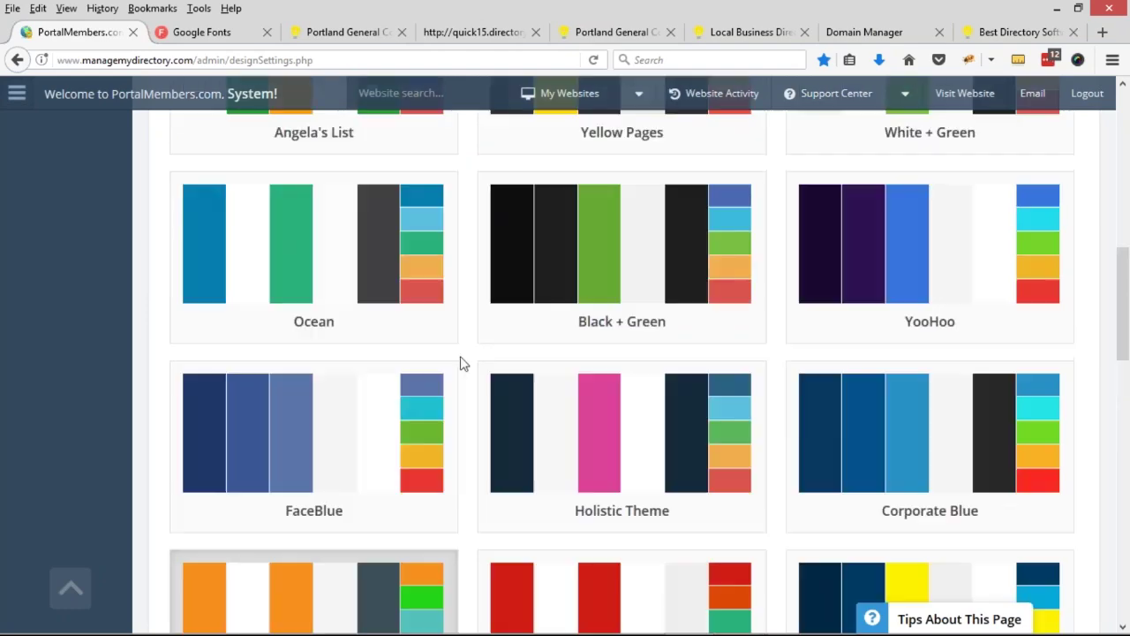
pyautogui.scroll(5, 499, 396)
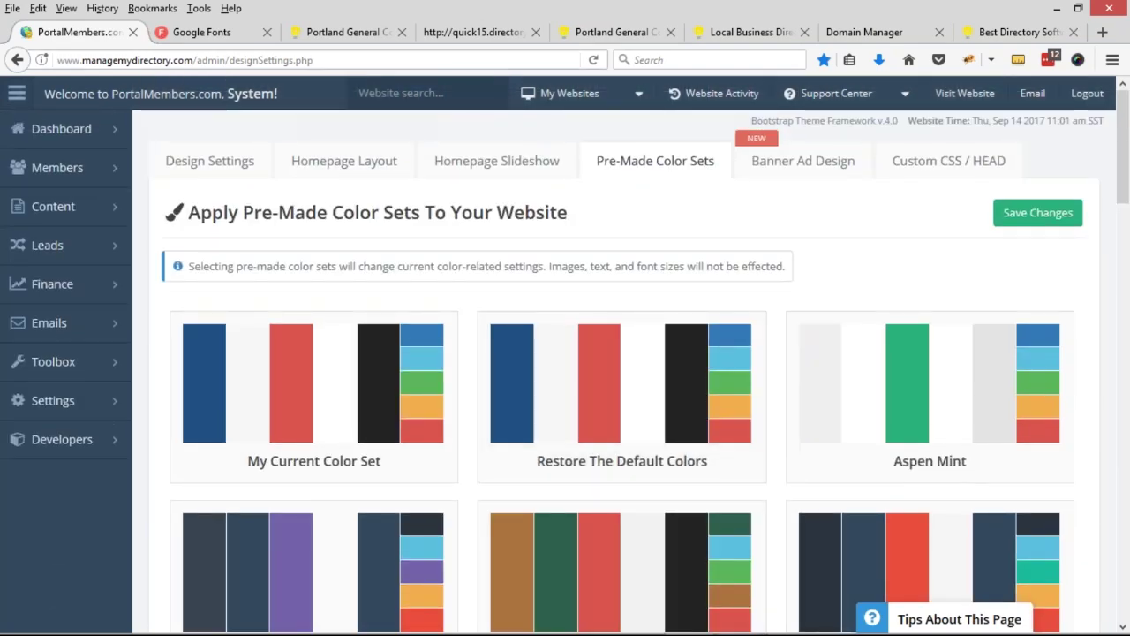
# - Close Google Fonts and highlight the homepage's search heading and Start Searching Here caption
pyautogui.click(203, 39)
pyautogui.hotkey('ctrl', 'w')
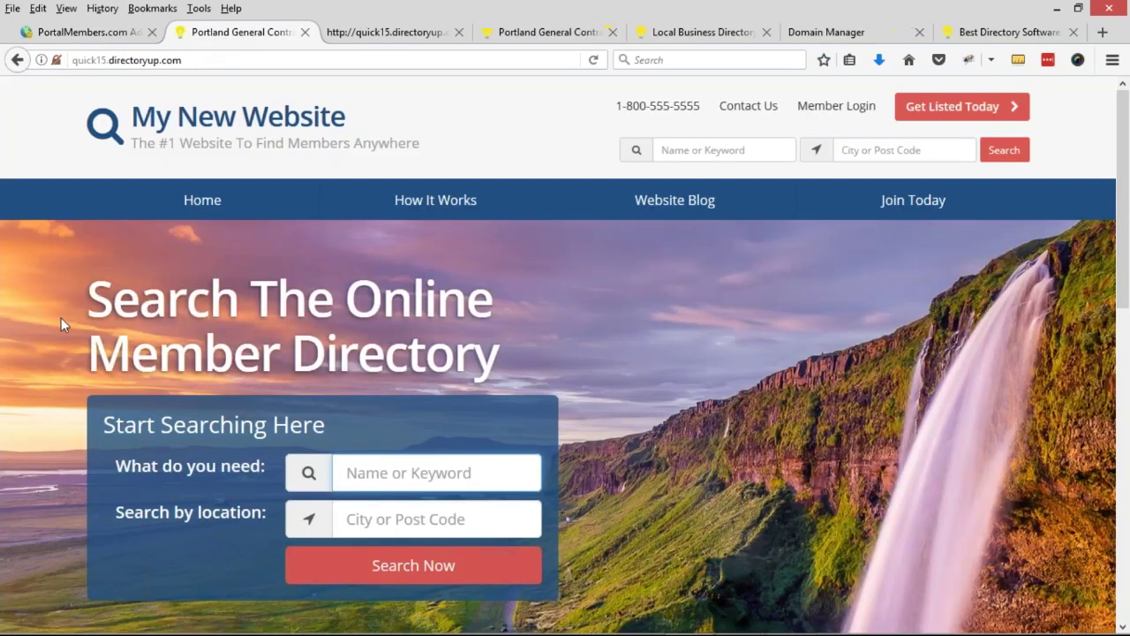
pyautogui.moveTo(88, 292); pyautogui.dragTo(500, 375)
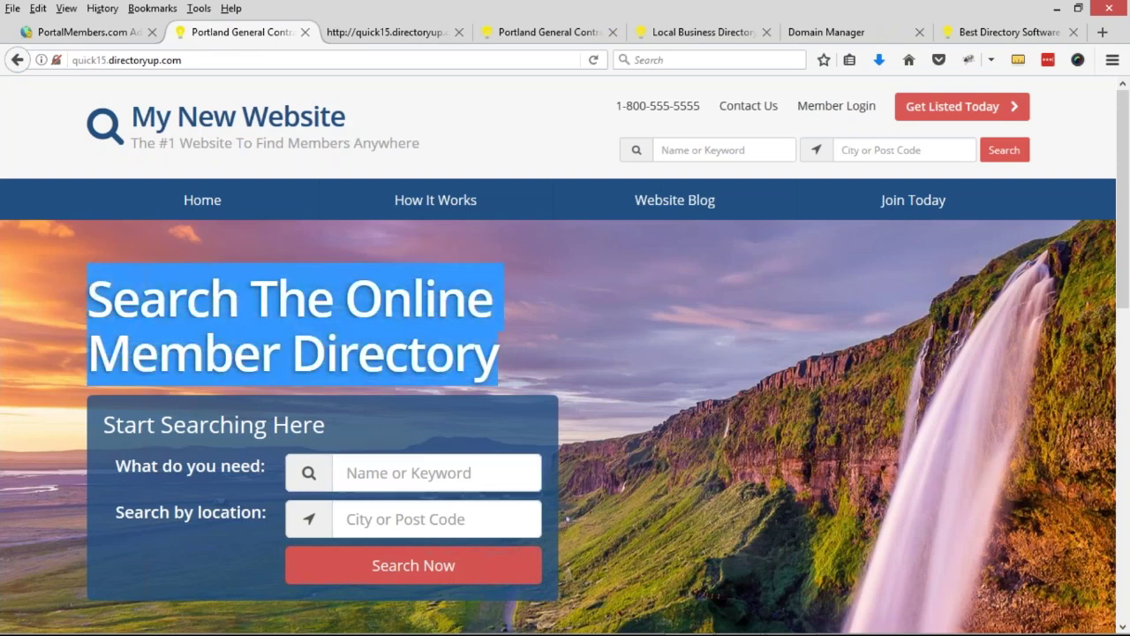
pyautogui.moveTo(103, 425); pyautogui.dragTo(328, 416)
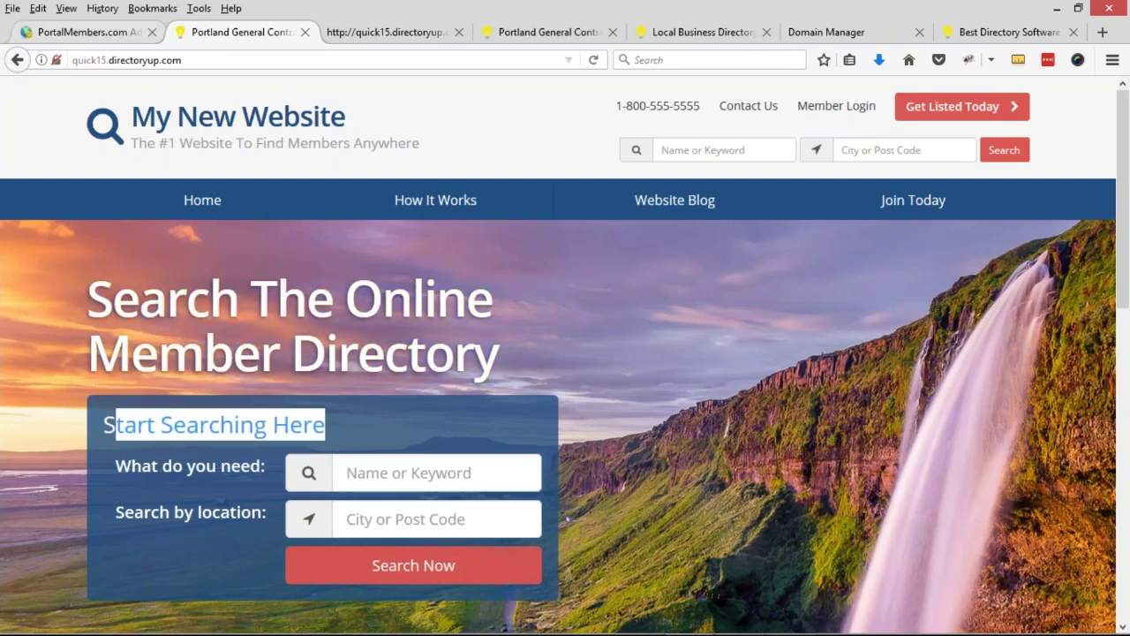
# - Open the Homepage Layout settings with Homepage Search Settings expanded
pyautogui.click(18, 31)
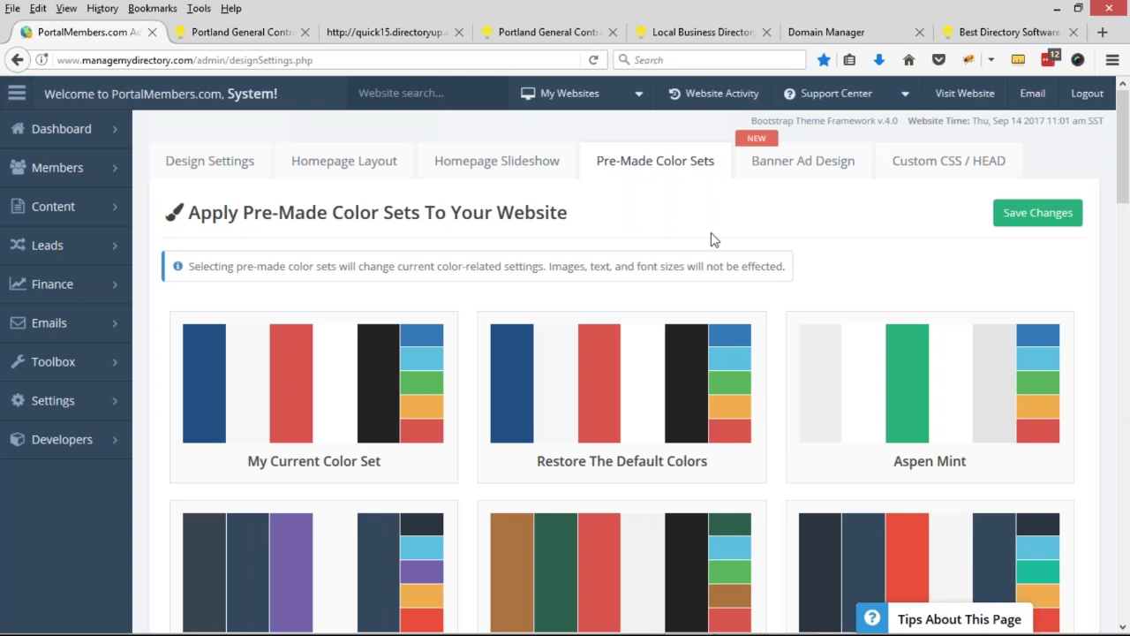
pyautogui.click(346, 162)
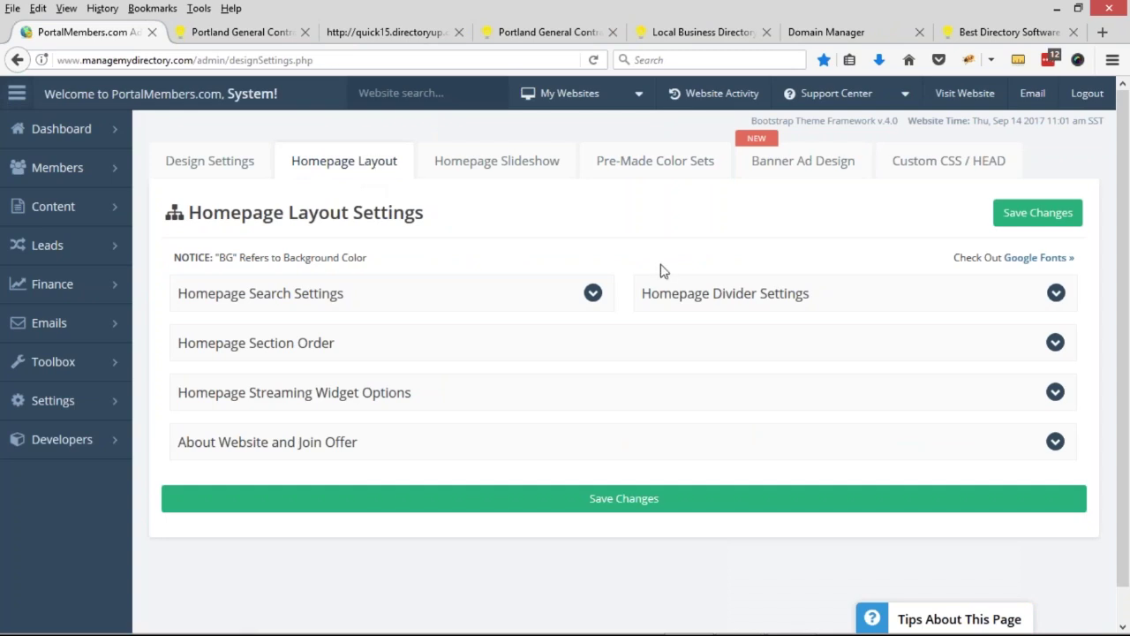
pyautogui.click(440, 302)
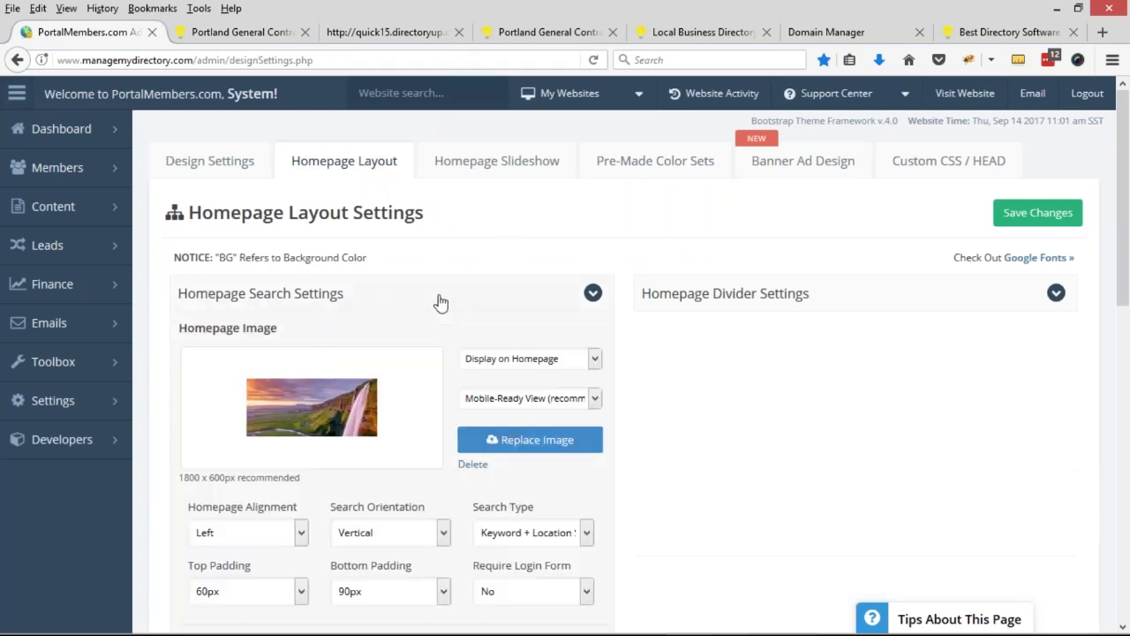
# - Upload contractor.jpg from the Desktop and set it as the homepage search banner image
pyautogui.scroll(-2, 437, 303)
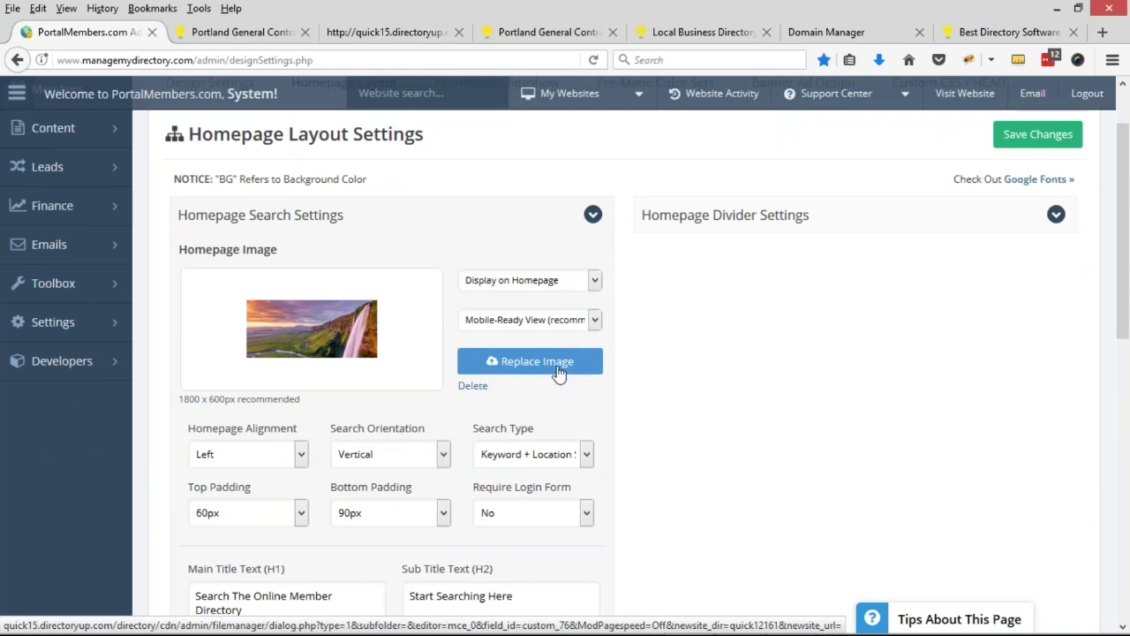
pyautogui.click(558, 369)
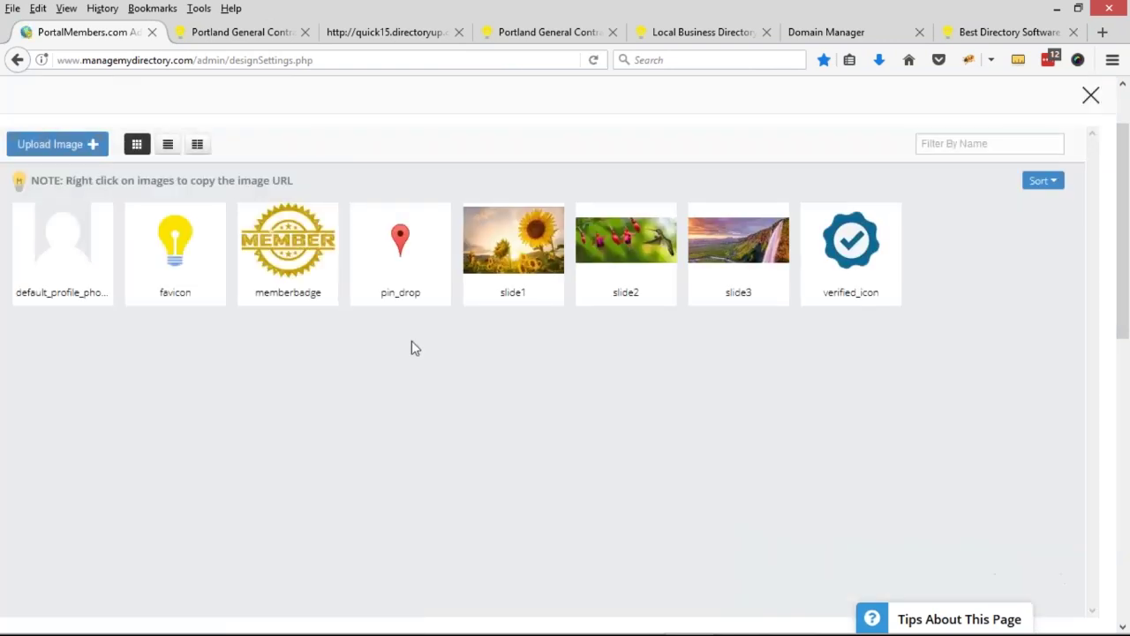
pyautogui.click(88, 152)
pyautogui.click(535, 388)
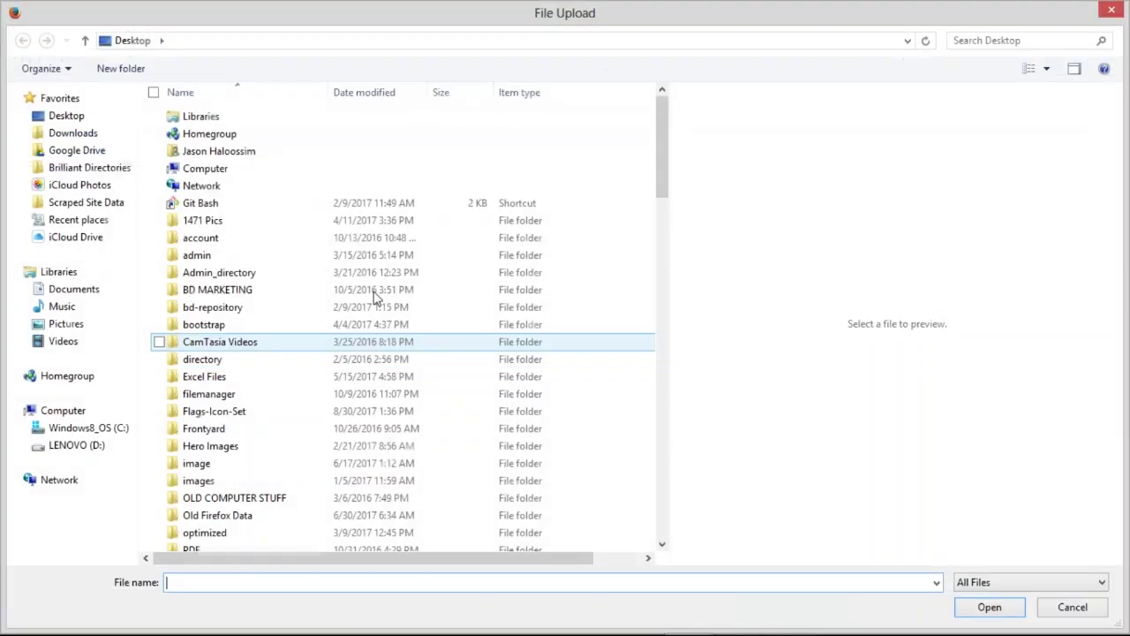
pyautogui.click(348, 99)
pyautogui.click(209, 116)
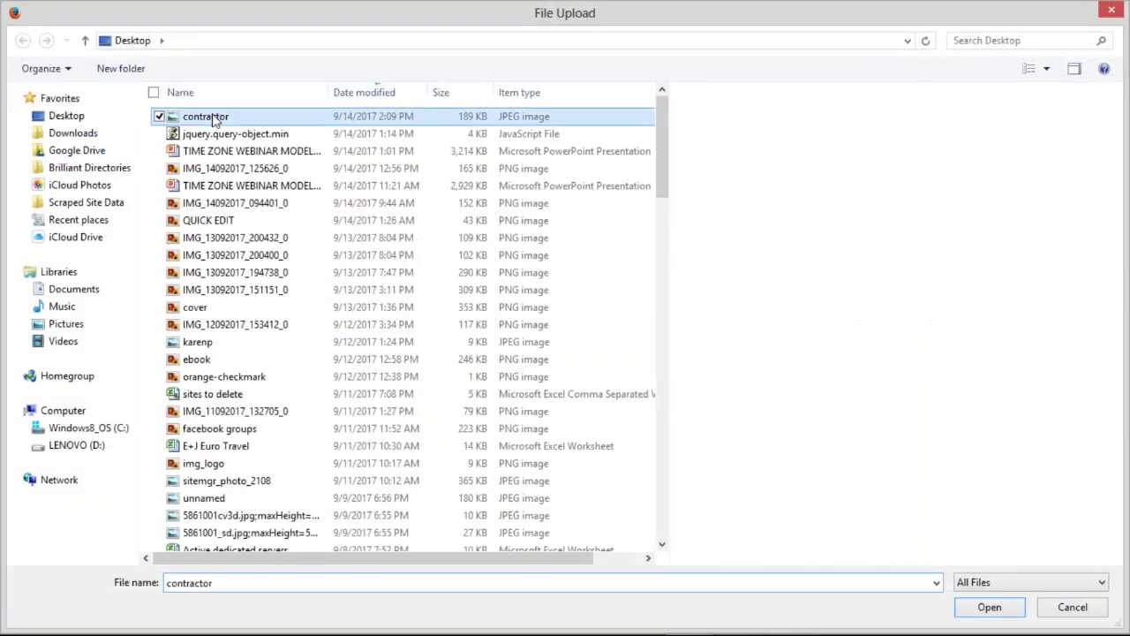
pyautogui.click(989, 607)
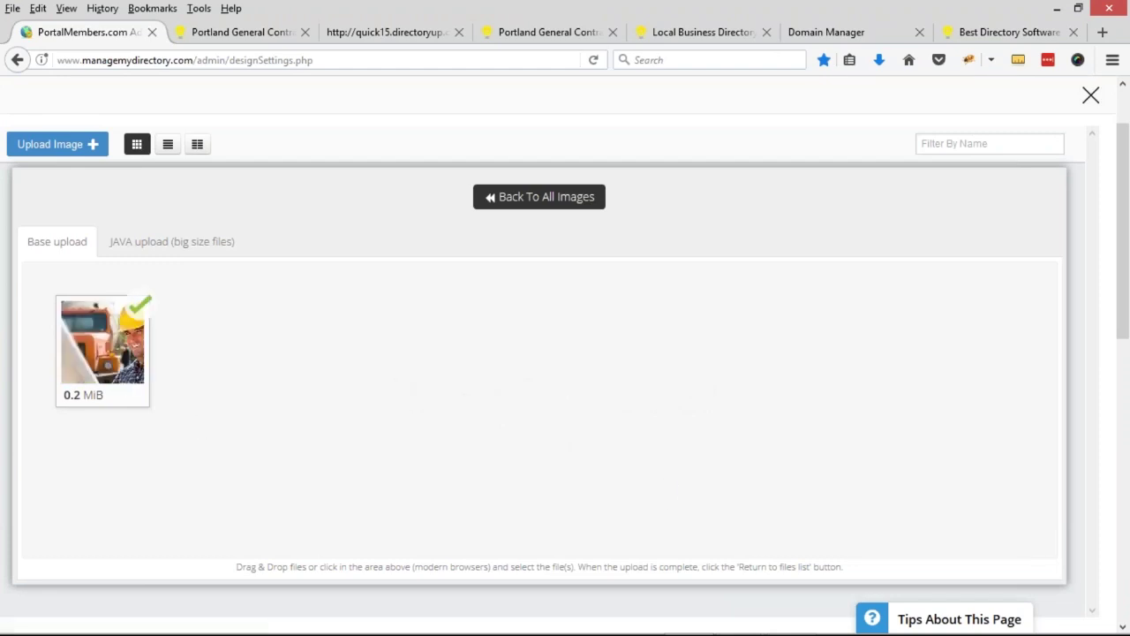
pyautogui.click(538, 205)
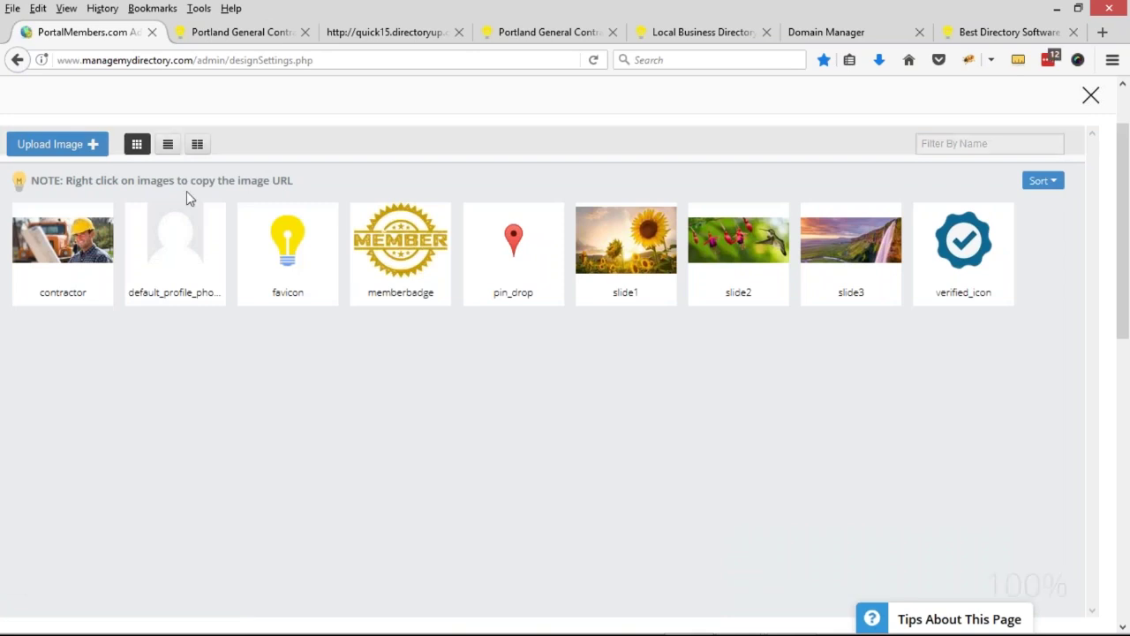
pyautogui.click(56, 246)
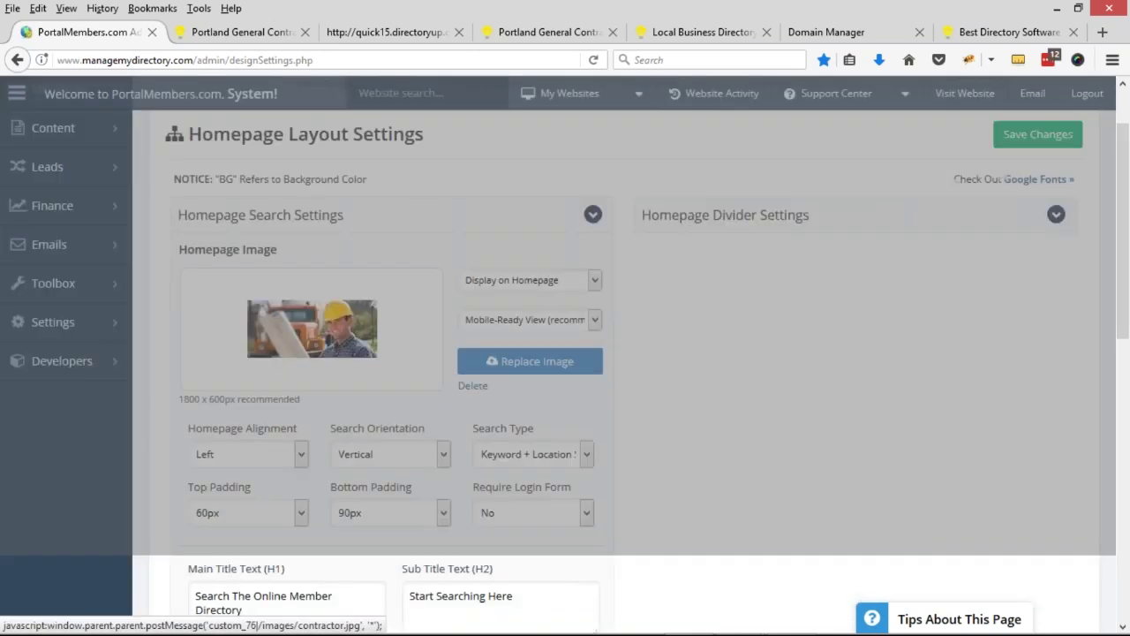
# - Change the main title (H1) to 'Connect with Qualified Portland Contractors'
pyautogui.scroll(-5, 345, 327)
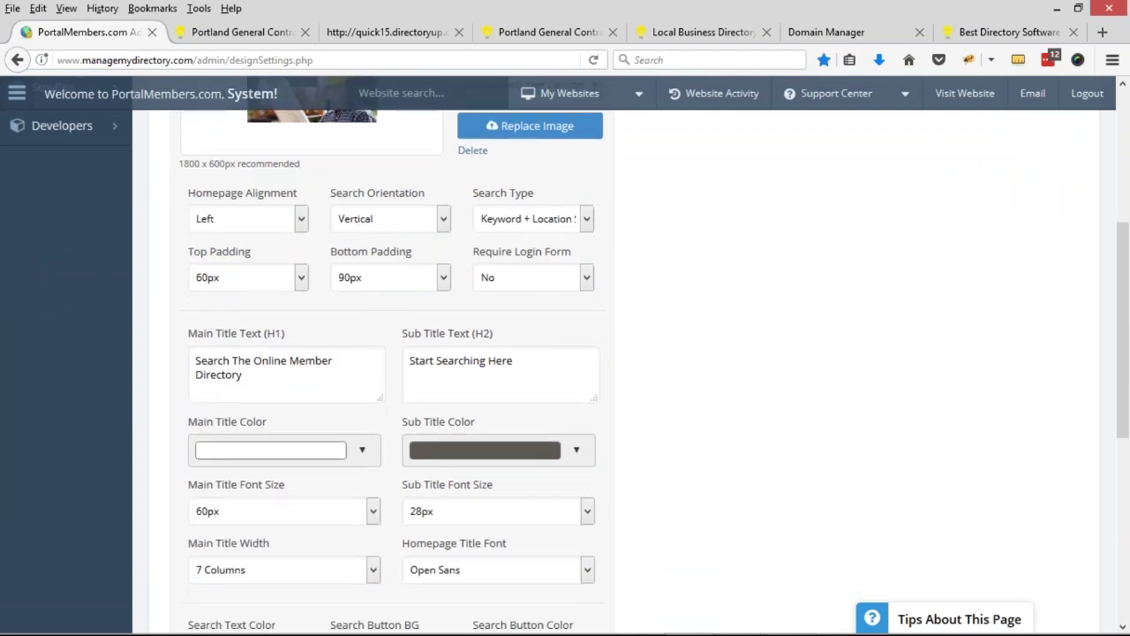
pyautogui.moveTo(185, 333); pyautogui.dragTo(296, 340)
pyautogui.moveTo(243, 380); pyautogui.dragTo(188, 365)
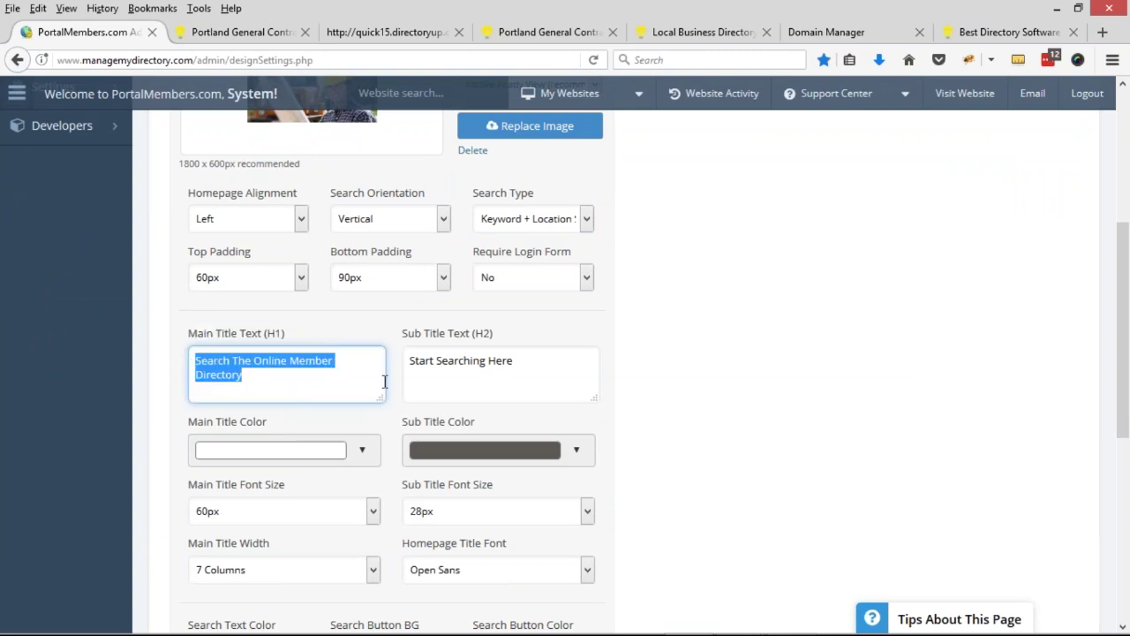
pyautogui.write('Conn')
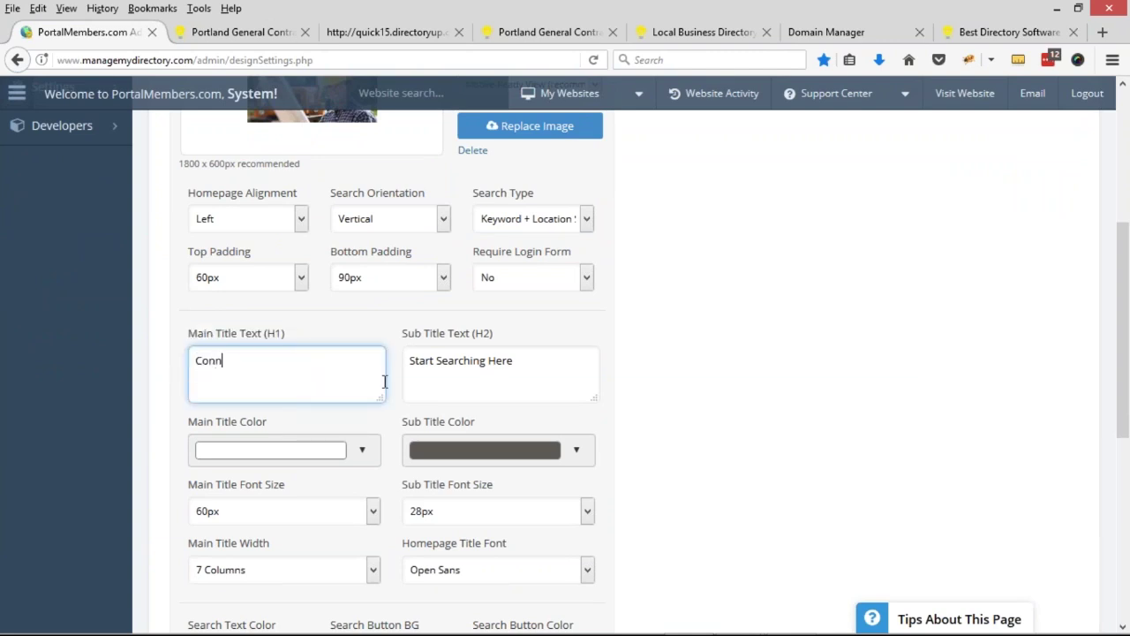
pyautogui.write('ect with Qualified Portland')
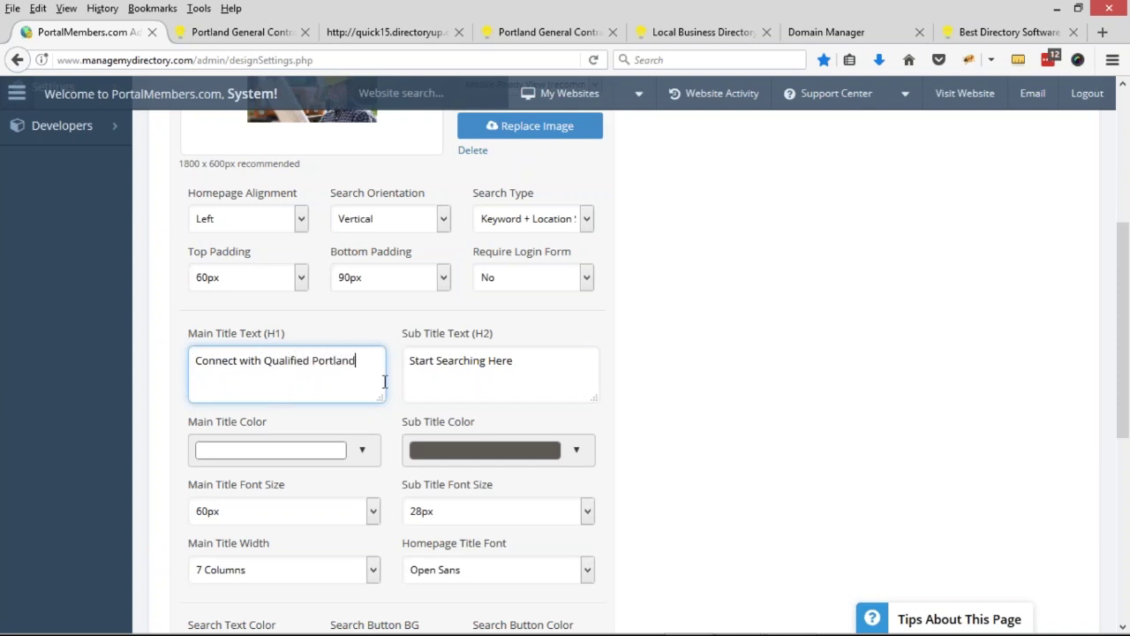
pyautogui.write(' Contractors')
# - Change the subtitle (H2) to 'Start for Portland Contractors Here'
pyautogui.moveTo(436, 362); pyautogui.dragTo(559, 365)
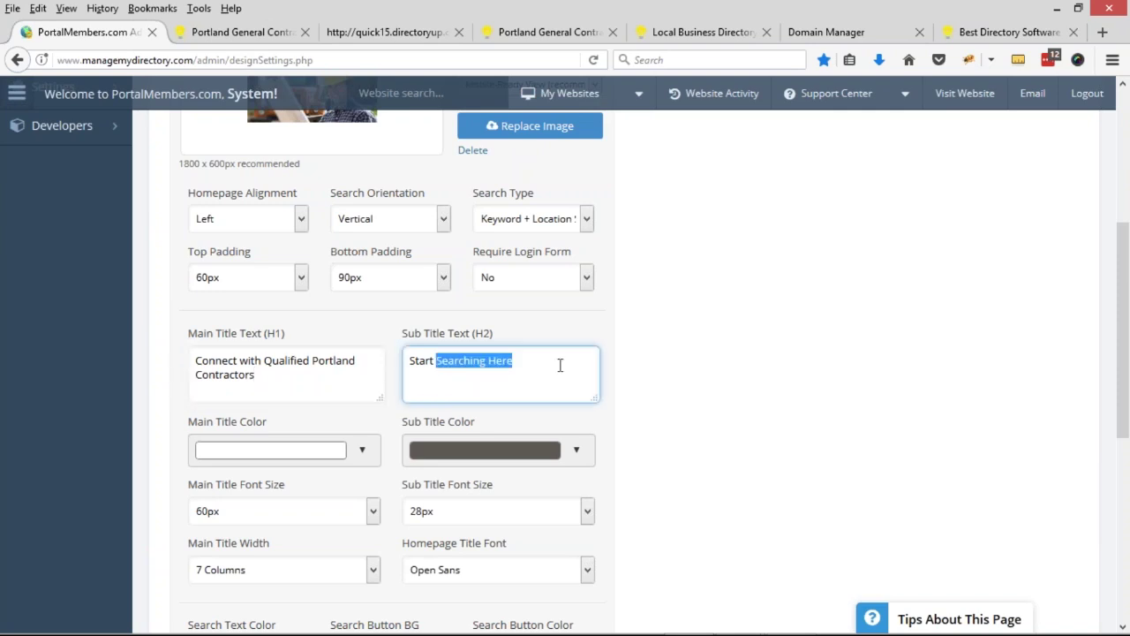
pyautogui.write('for Contr')
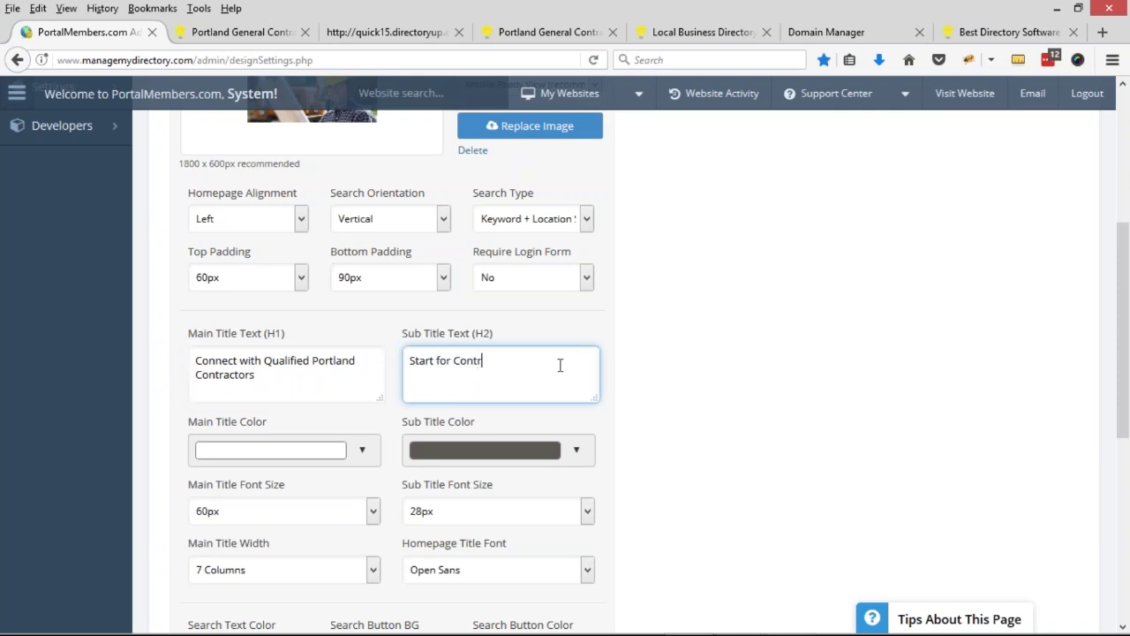
pyautogui.write('actors Here')
pyautogui.click(454, 360)
pyautogui.write('Portland')
# - Review the homepage alignment choices, leave it at Left, and go to the live site
pyautogui.scroll(3, 439, 353)
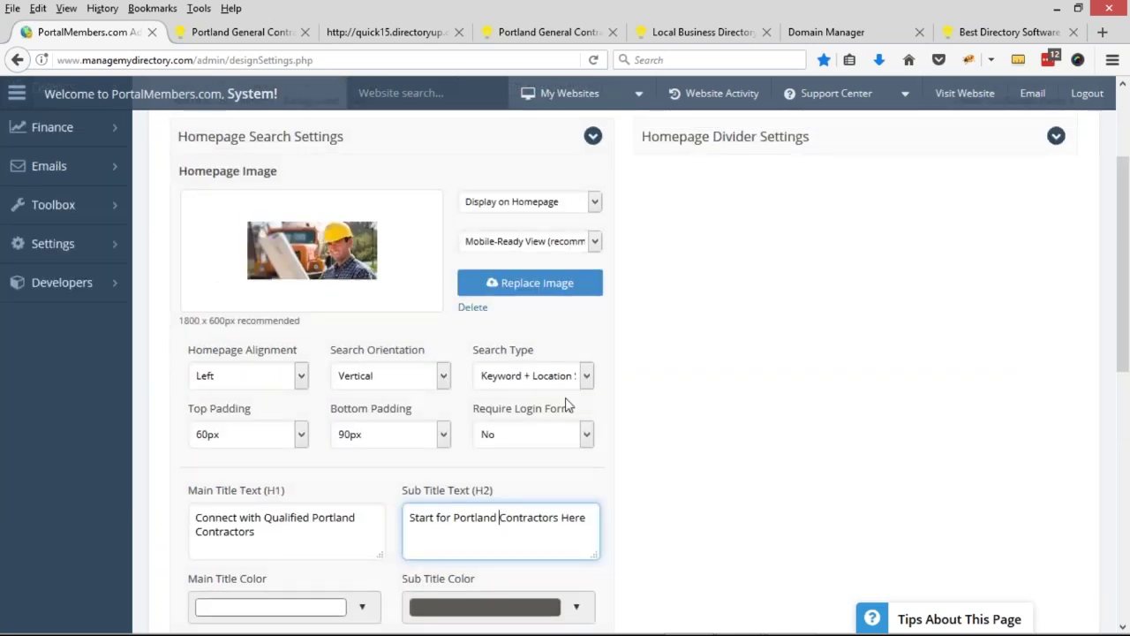
pyautogui.scroll(-2, 549, 318)
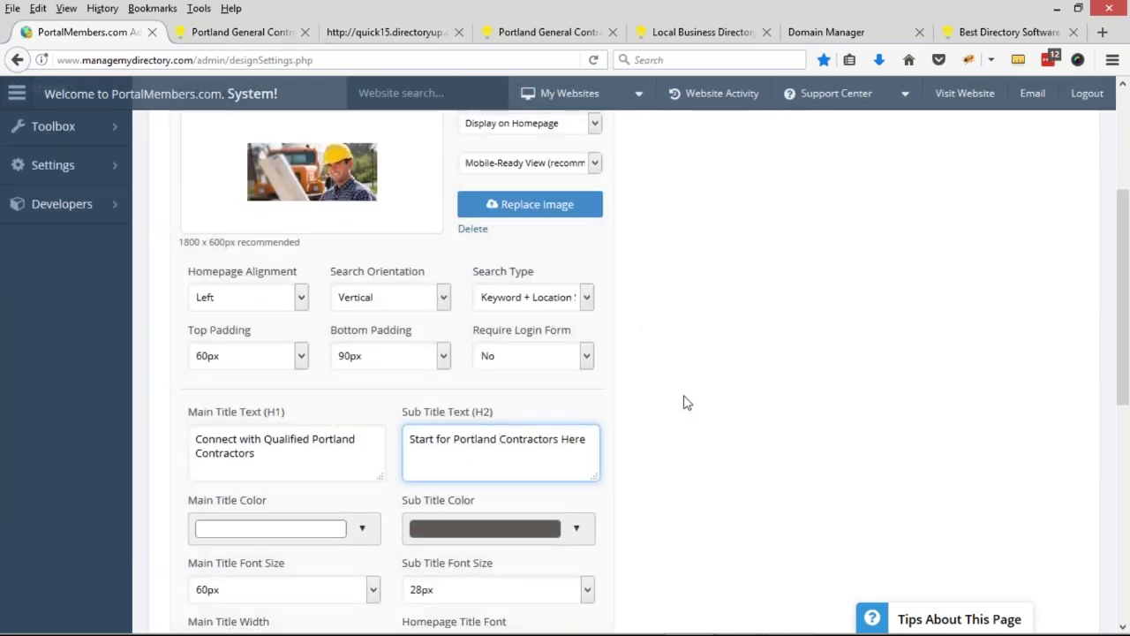
pyautogui.scroll(1, 459, 423)
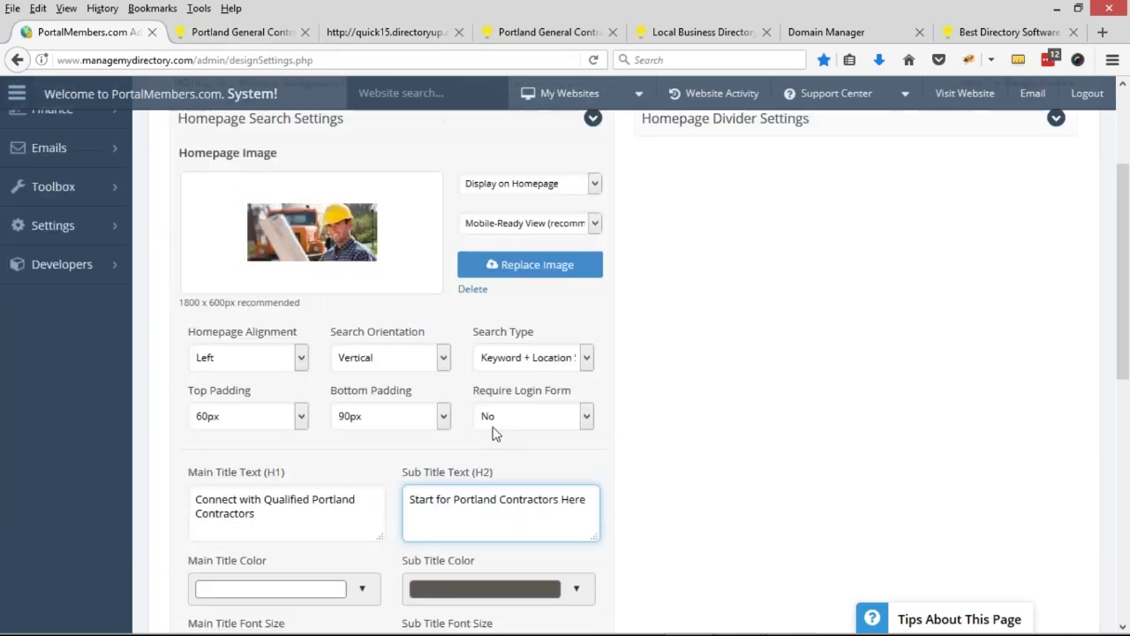
pyautogui.scroll(-1, 556, 438)
pyautogui.scroll(1, 565, 447)
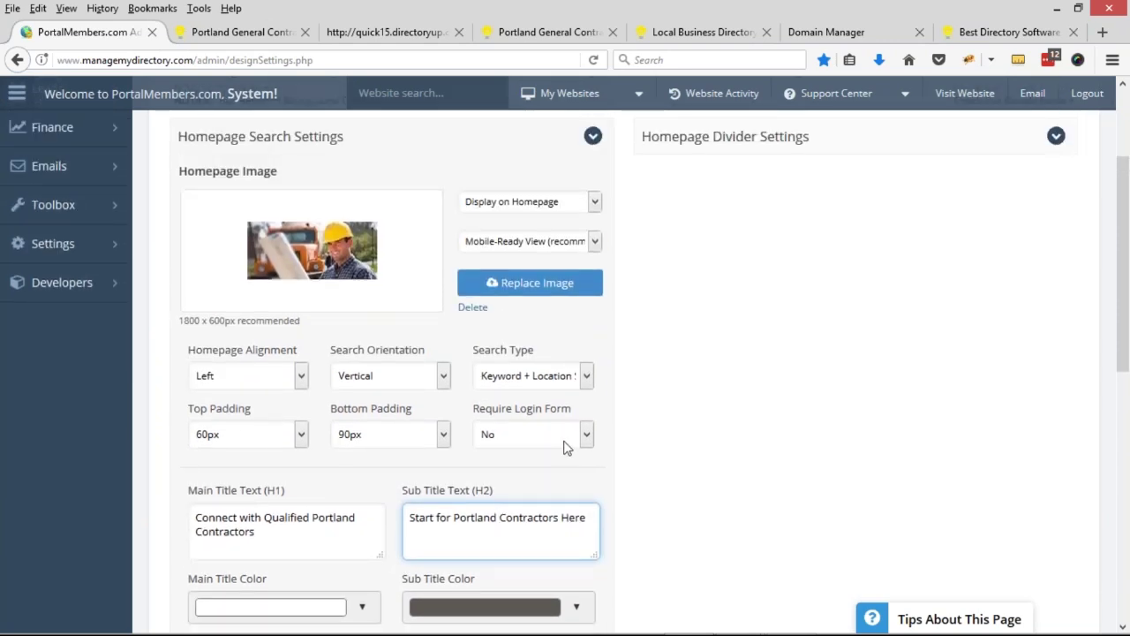
pyautogui.scroll(-1, 565, 448)
pyautogui.click(260, 305)
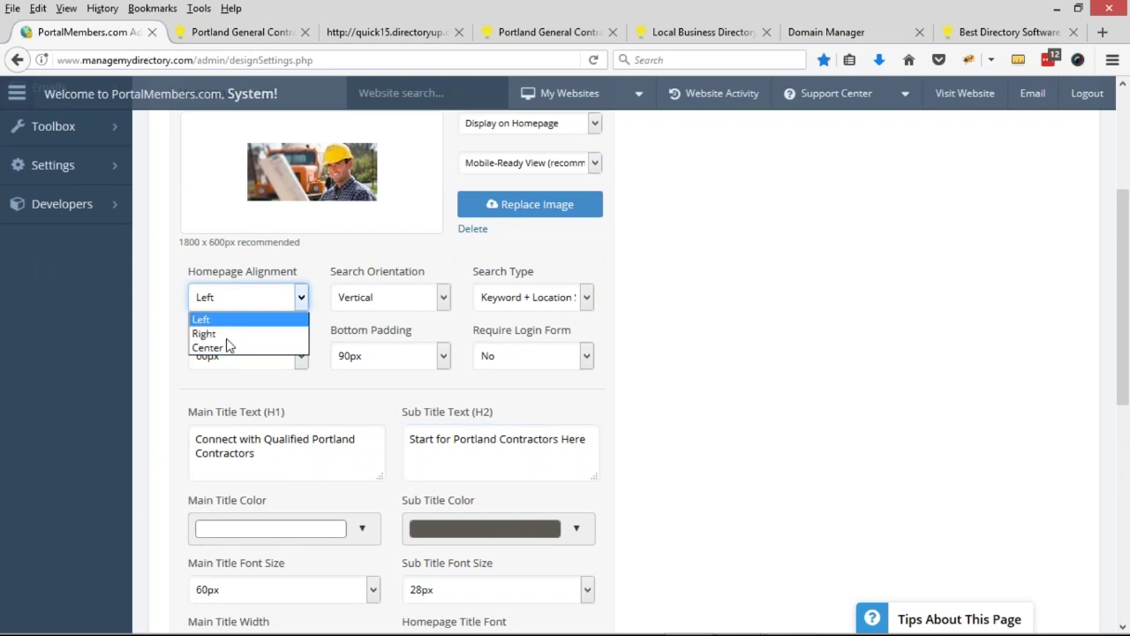
pyautogui.click(624, 301)
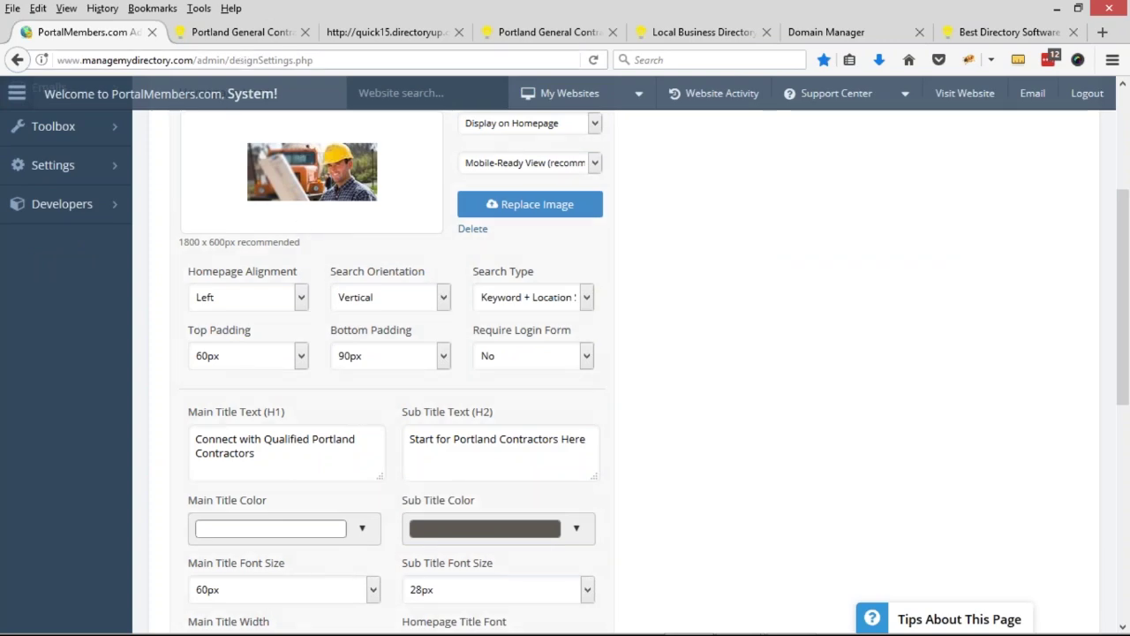
pyautogui.click(238, 32)
# - Preview the live homepage in Firefox's responsive design mode at 1298×1280
pyautogui.scroll(-2, 854, 246)
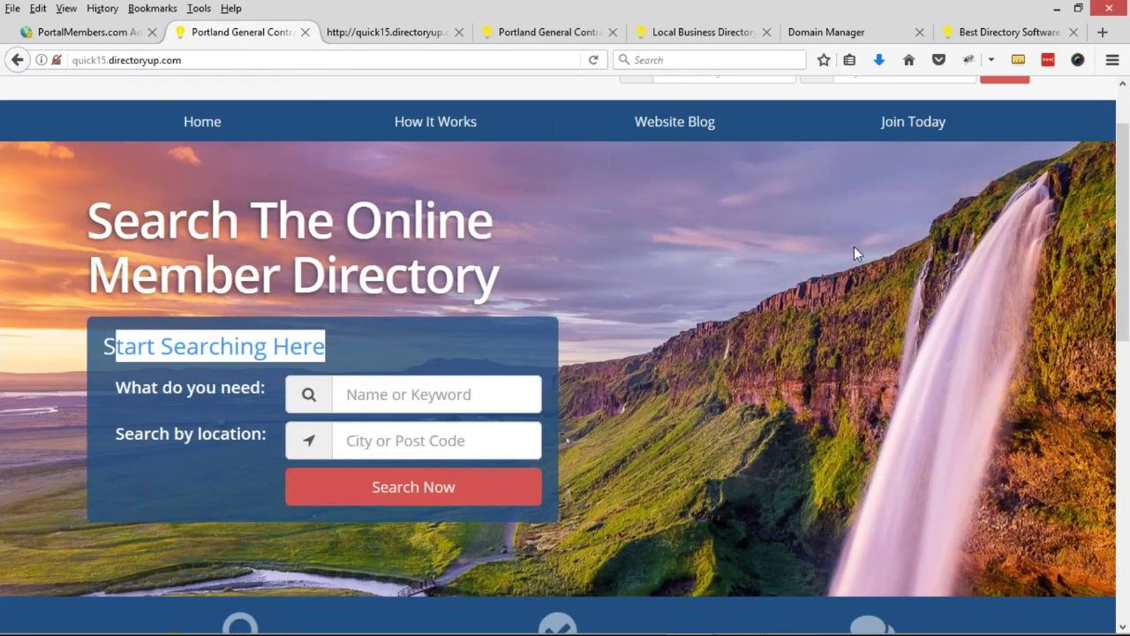
pyautogui.click(948, 312)
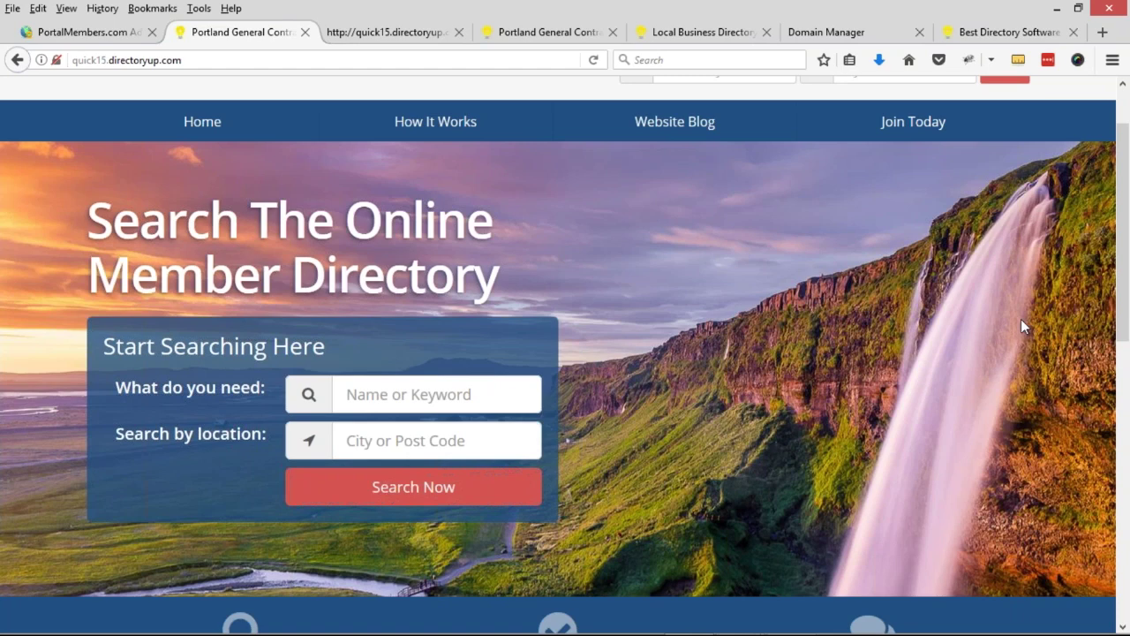
pyautogui.hotkey('ctrl', 'shift', 'm')
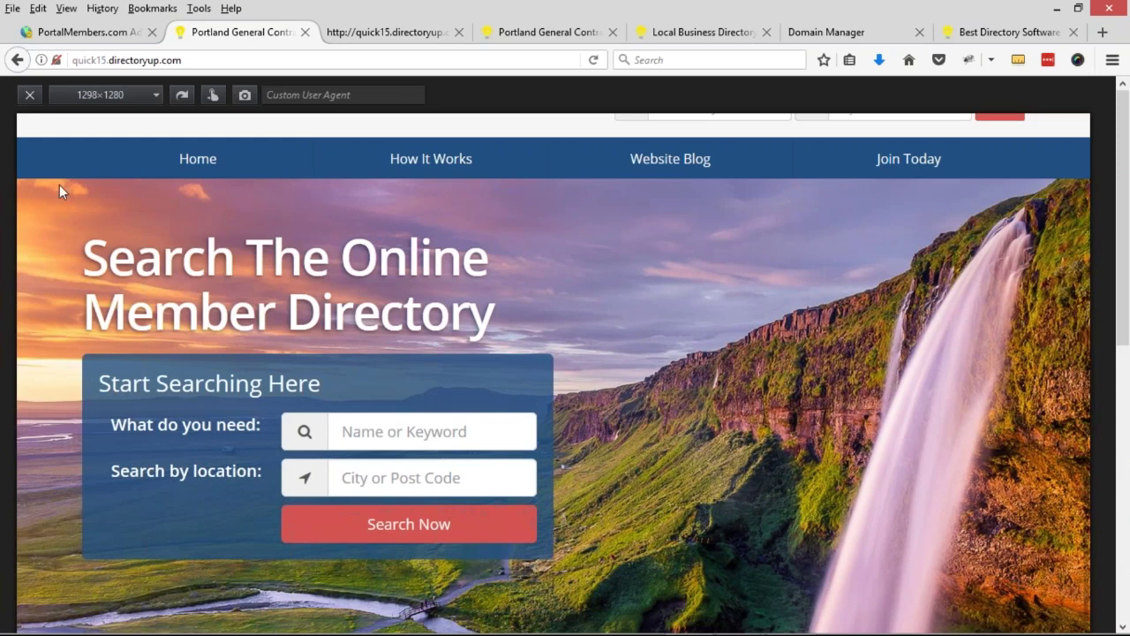
# - Preview the directory homepage at the 768×1024 tablet preset
pyautogui.click(152, 95)
pyautogui.click(112, 168)
pyautogui.scroll(-2, 570, 358)
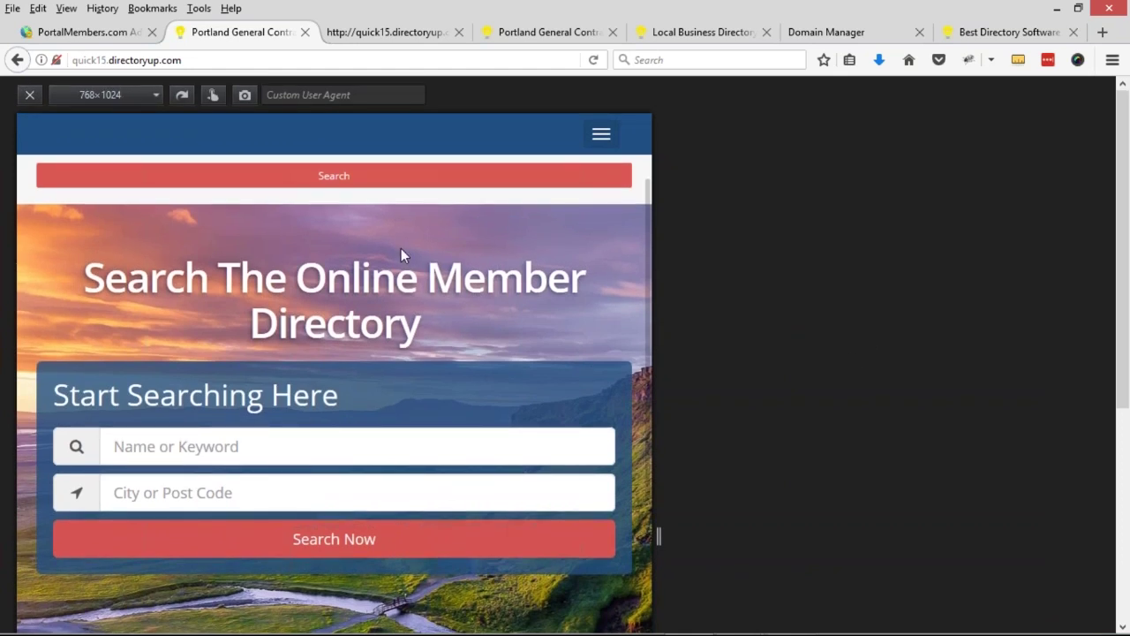
# - Resize the preview through 1309, 963 and 711 pixels down to 371-pixel phone width
pyautogui.moveTo(89, 265); pyautogui.dragTo(547, 269)
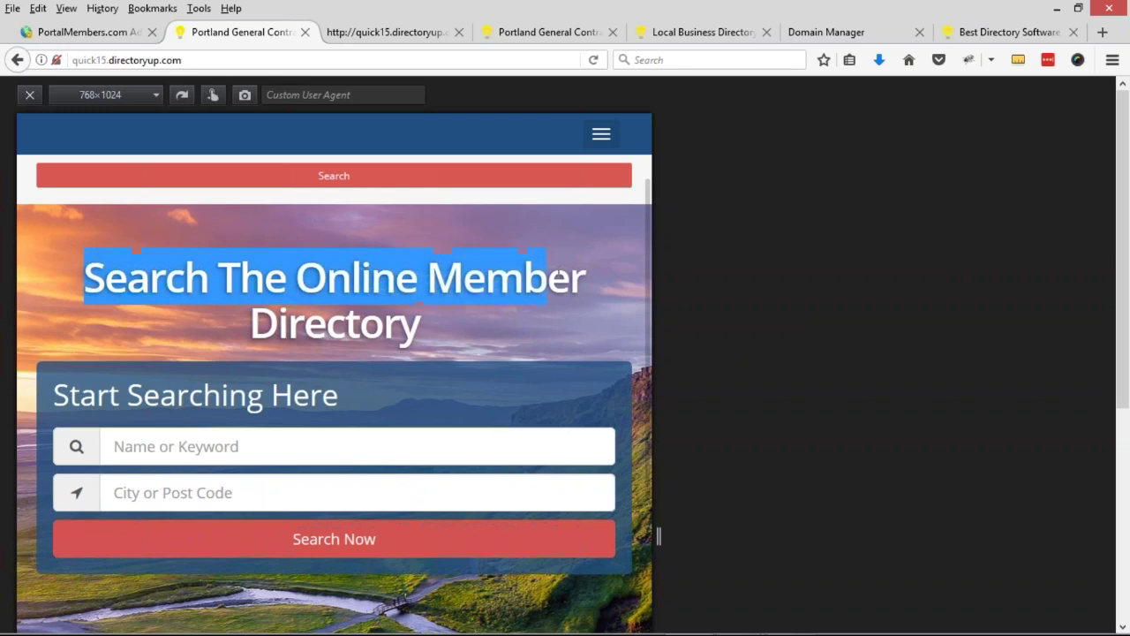
pyautogui.moveTo(655, 537); pyautogui.dragTo(1100, 524)
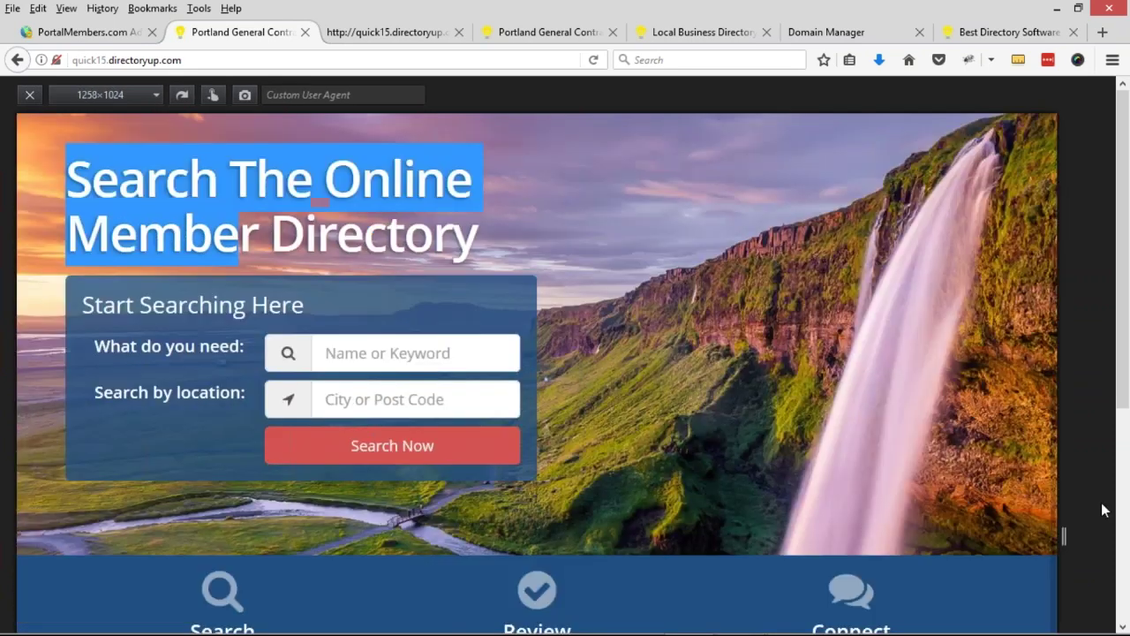
pyautogui.click(417, 186)
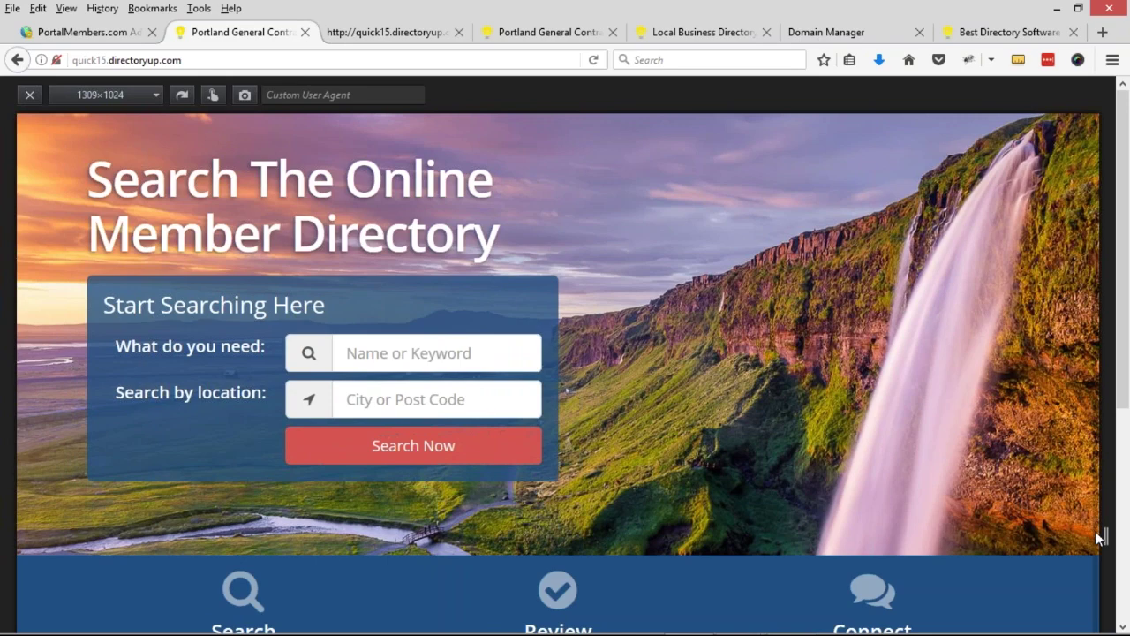
pyautogui.moveTo(1105, 536); pyautogui.dragTo(819, 536)
pyautogui.moveTo(809, 494); pyautogui.dragTo(622, 468)
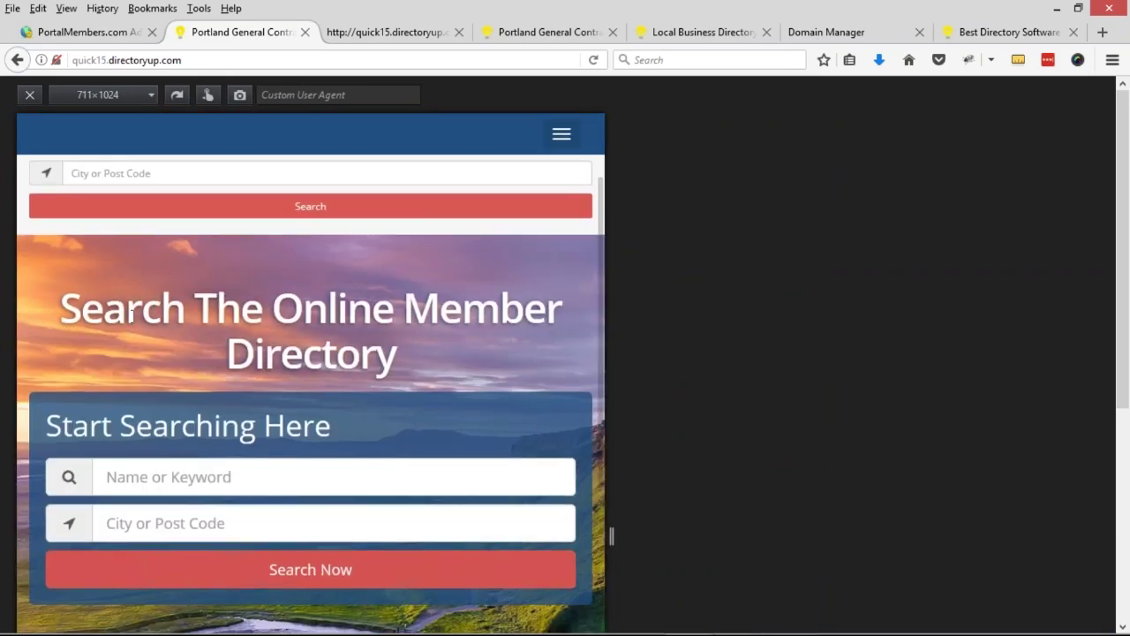
pyautogui.scroll(-2, 541, 323)
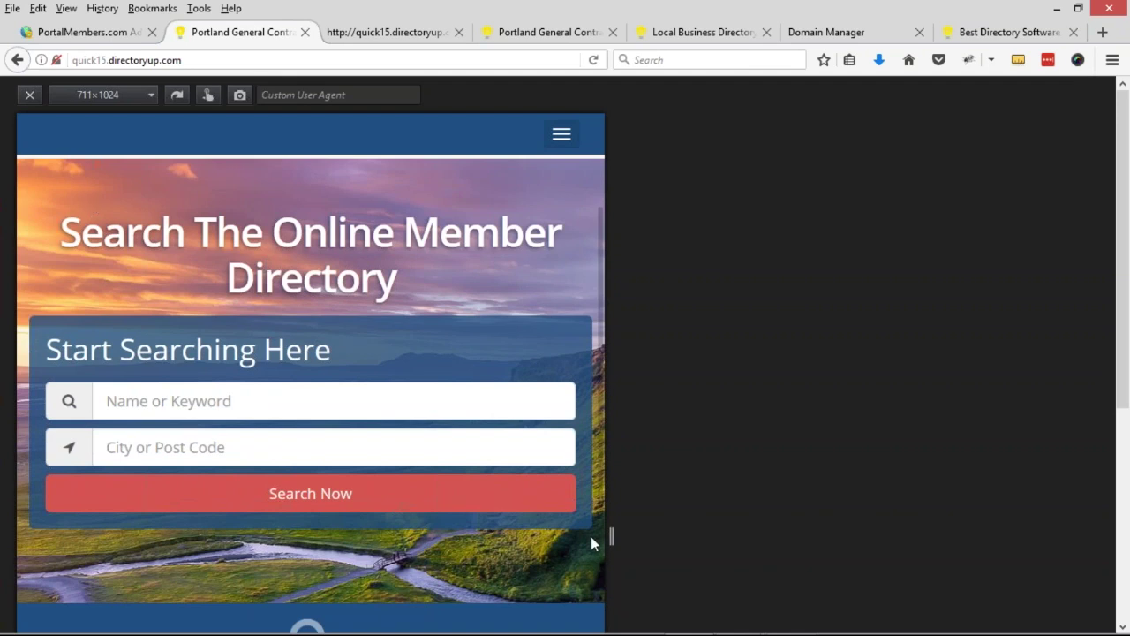
pyautogui.moveTo(609, 536); pyautogui.dragTo(327, 510)
pyautogui.scroll(-2, 256, 417)
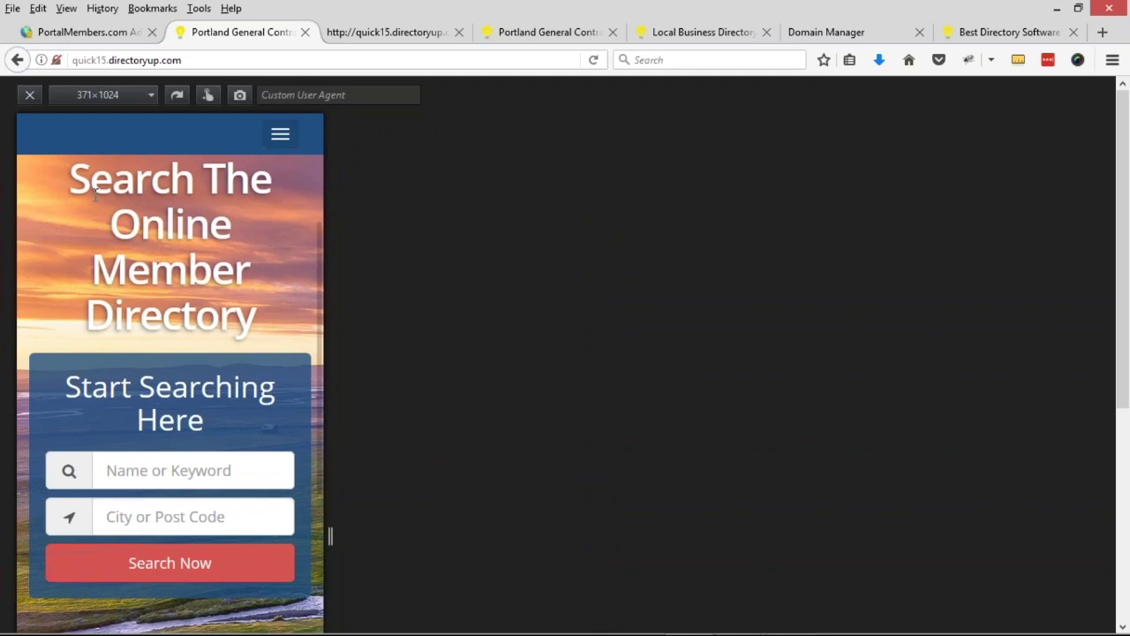
# - Open and close the mobile navigation menu, then exit Responsive Design Mode
pyautogui.moveTo(95, 194); pyautogui.dragTo(165, 265)
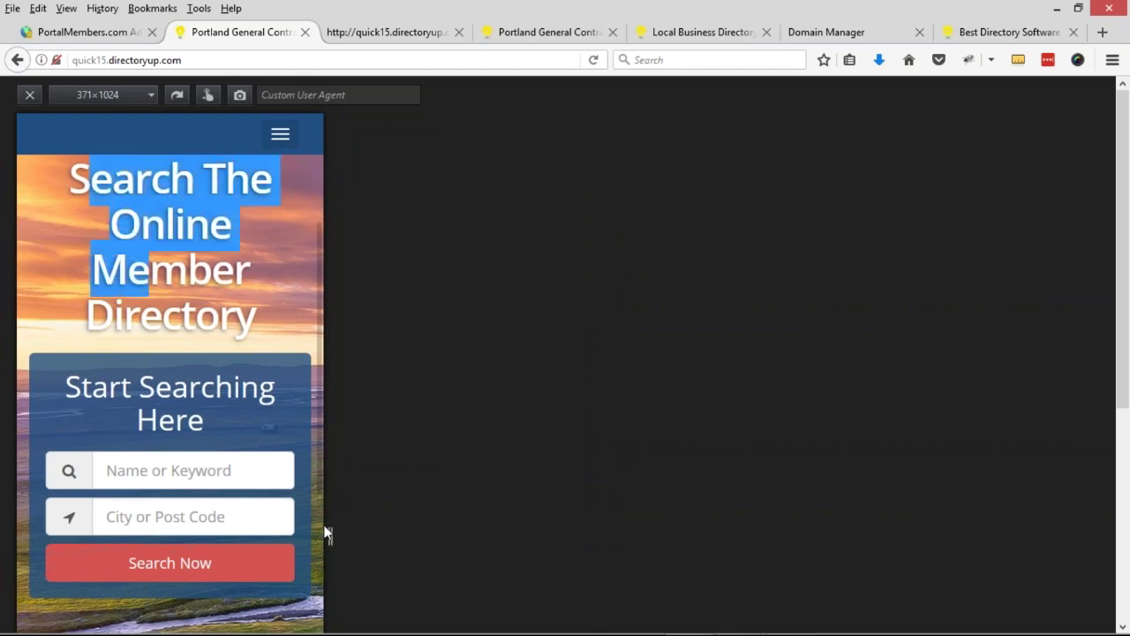
pyautogui.click(226, 315)
pyautogui.scroll(3, 201, 372)
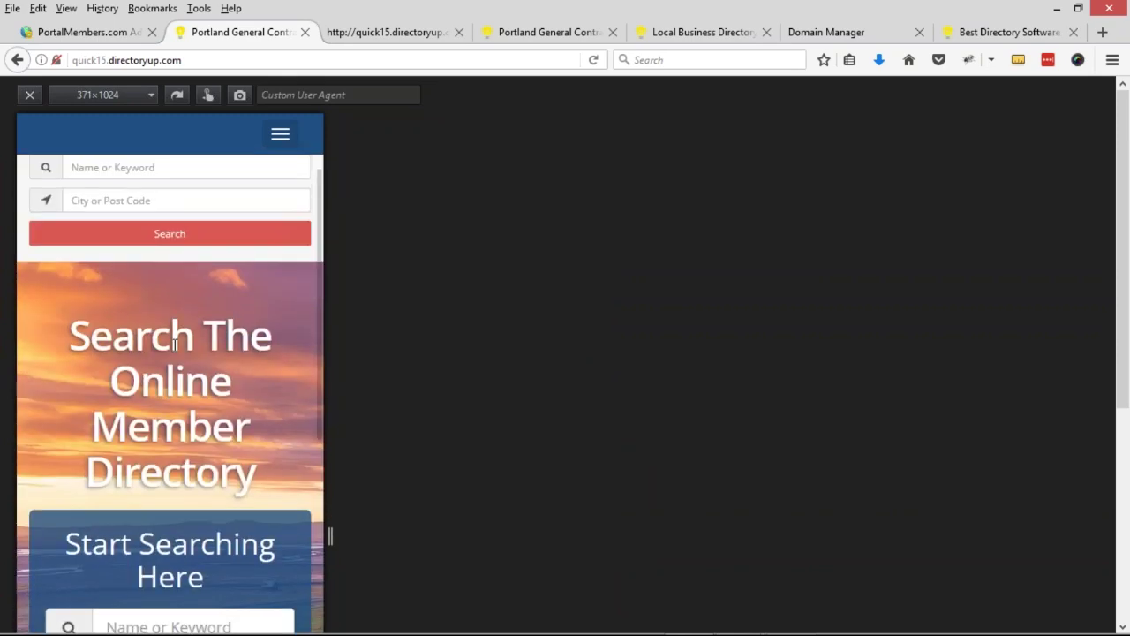
pyautogui.scroll(2, 174, 345)
pyautogui.scroll(-6, 174, 344)
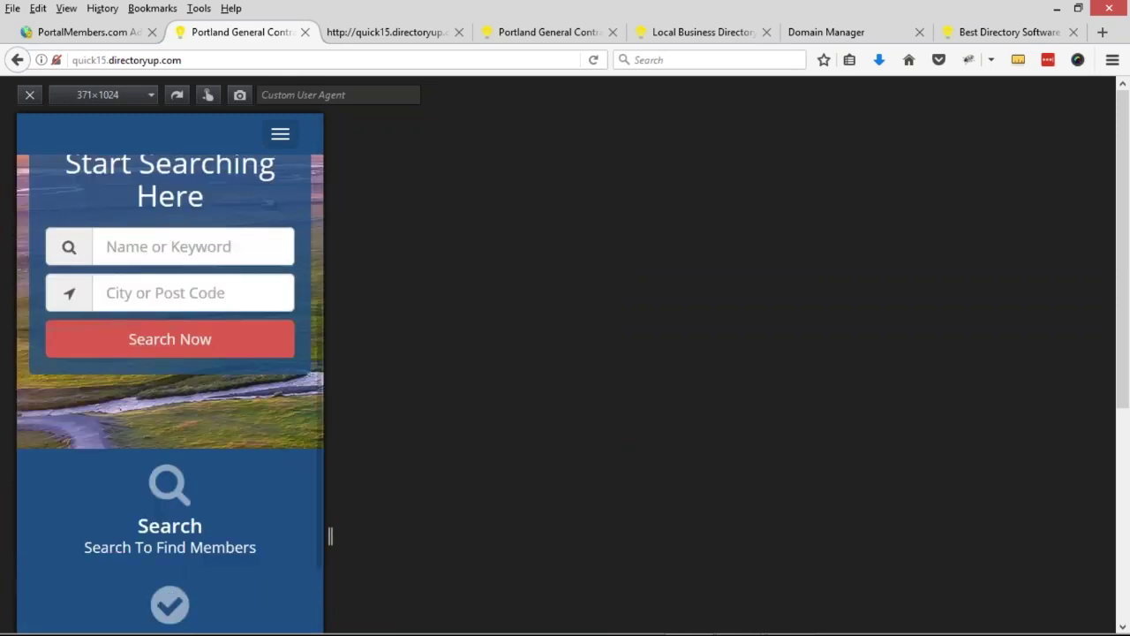
pyautogui.scroll(5, 170, 370)
pyautogui.click(277, 134)
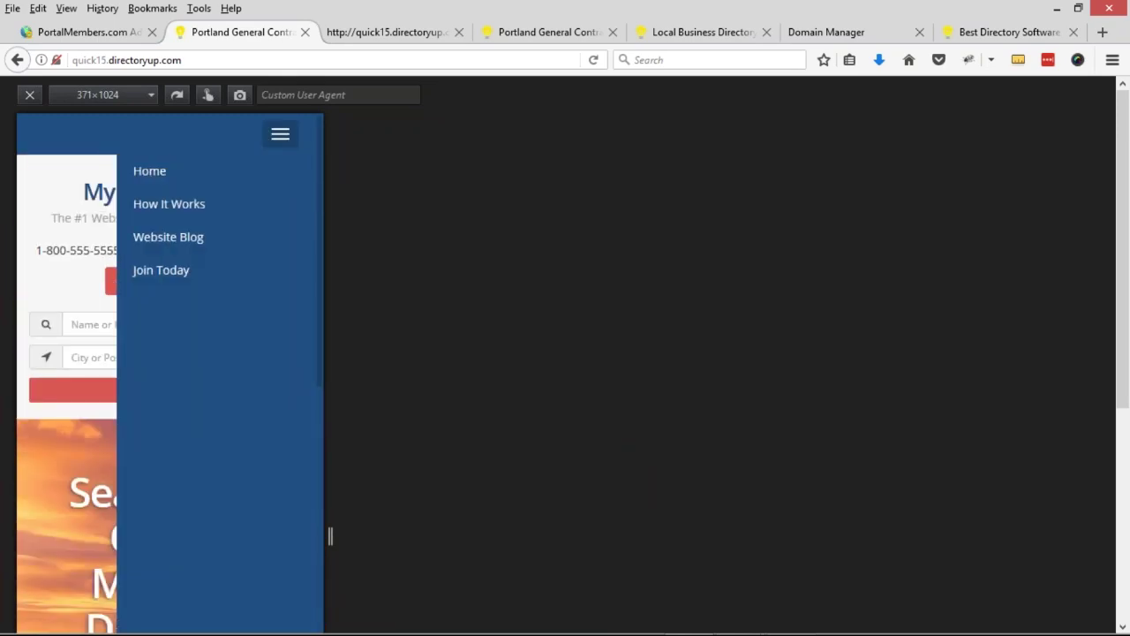
pyautogui.click(280, 136)
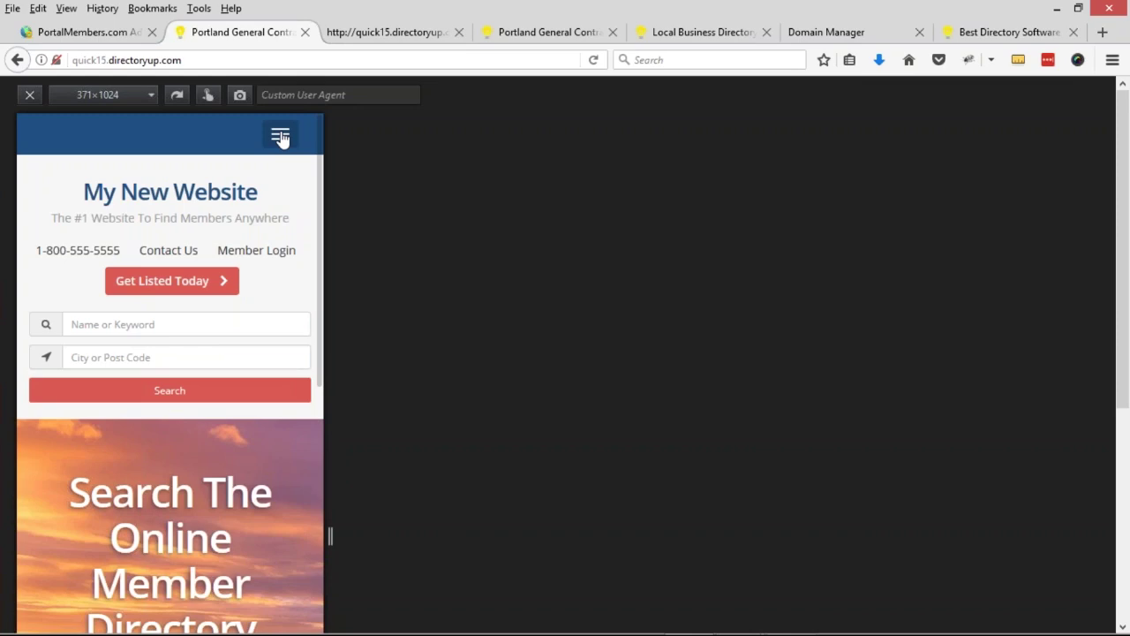
pyautogui.click(30, 94)
# - Enter 'sample' as the Name or Keyword search term, replacing 'john'
pyautogui.scroll(-5, 521, 309)
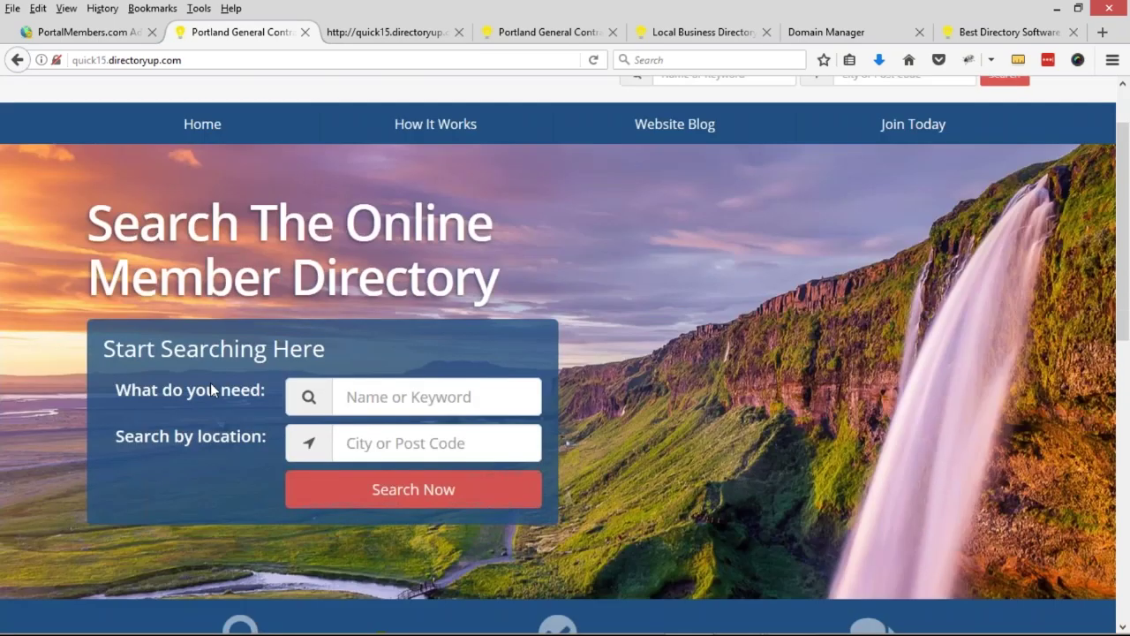
pyautogui.click(431, 239)
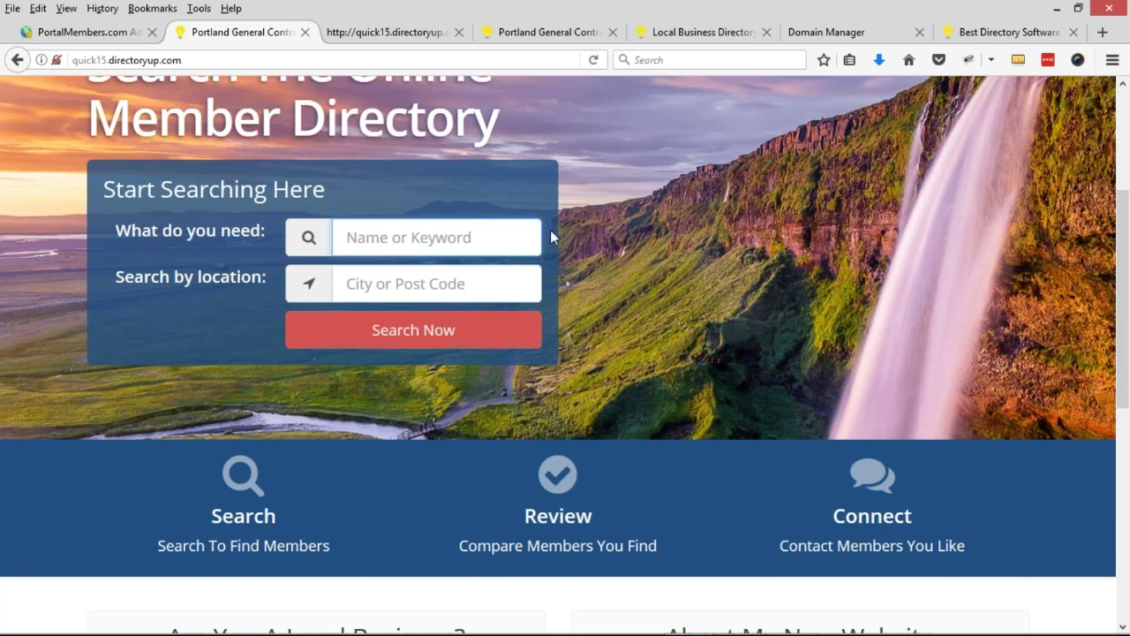
pyautogui.write('john')
pyautogui.doubleClick(329, 247)
pyautogui.write('sample')
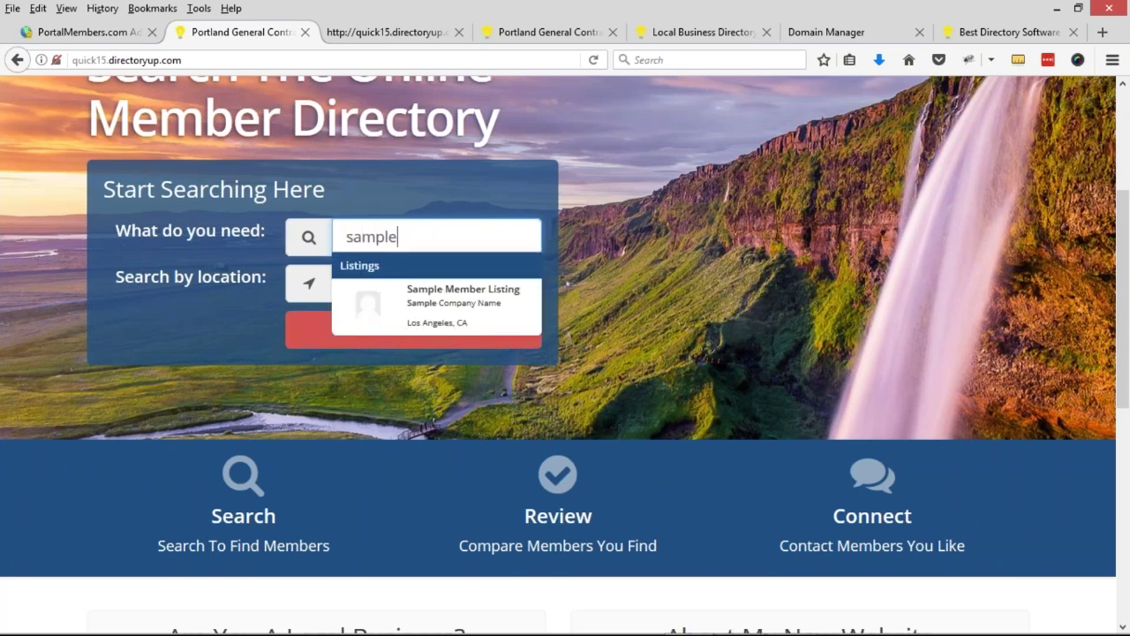
pyautogui.click(664, 283)
# - Enter 'portland' in City or Post Code, then return to the admin tab
pyautogui.click(436, 294)
pyautogui.write('portaln')
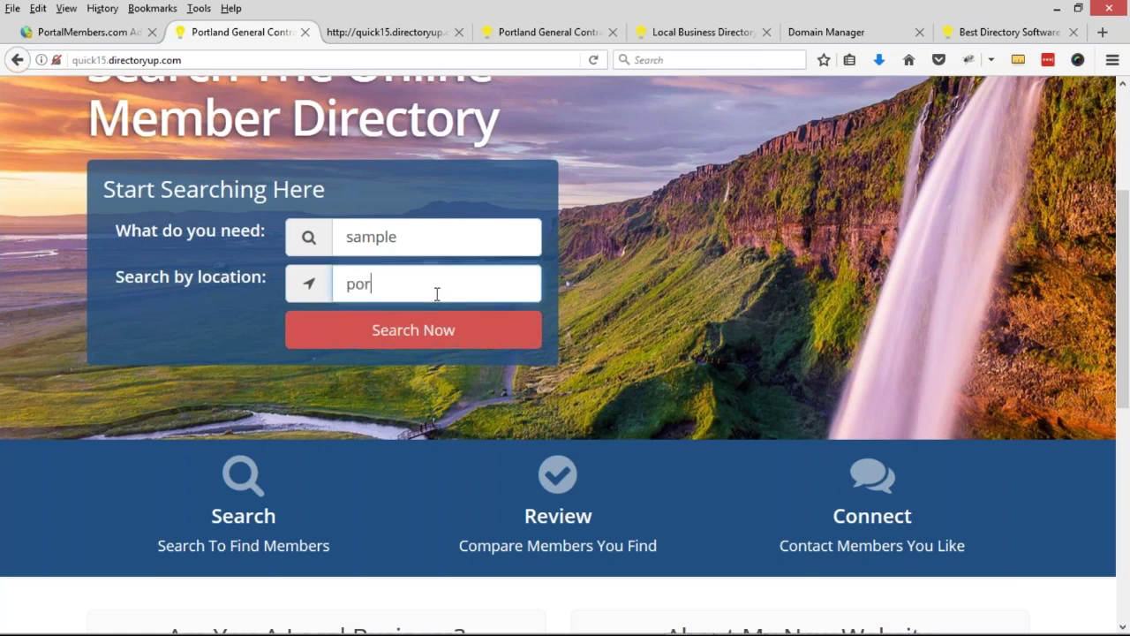
pyautogui.press('BackSpace')
pyautogui.write('and')
pyautogui.press('BackSpace')
pyautogui.press('BackSpace')
pyautogui.press('BackSpace')
pyautogui.press('BackSpace')
pyautogui.press('BackSpace')
pyautogui.write('land')
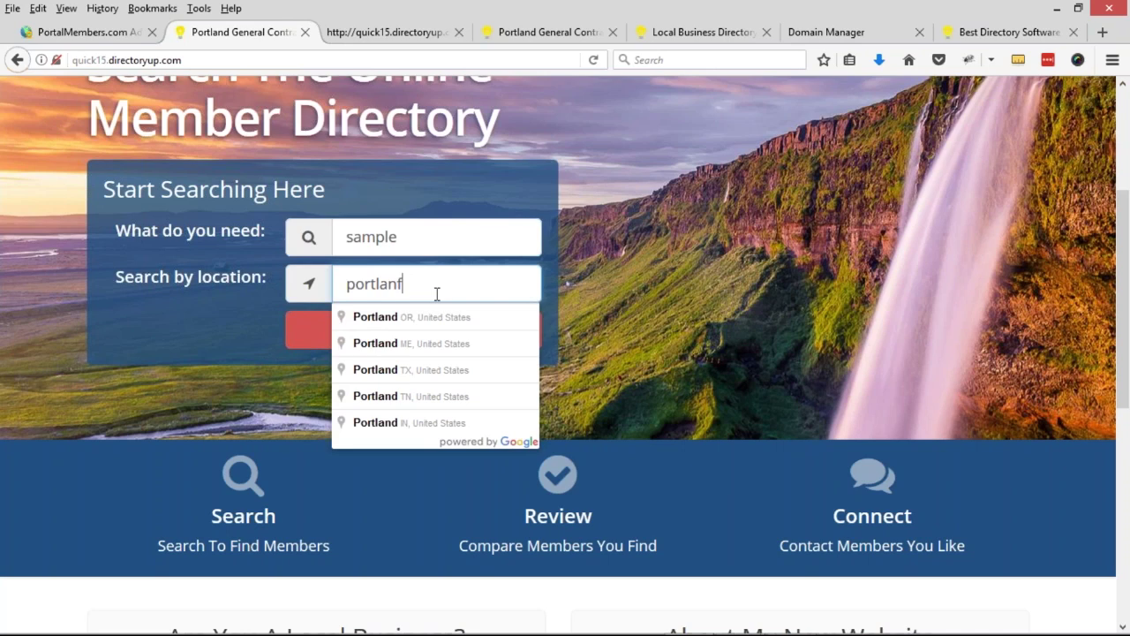
pyautogui.click(566, 193)
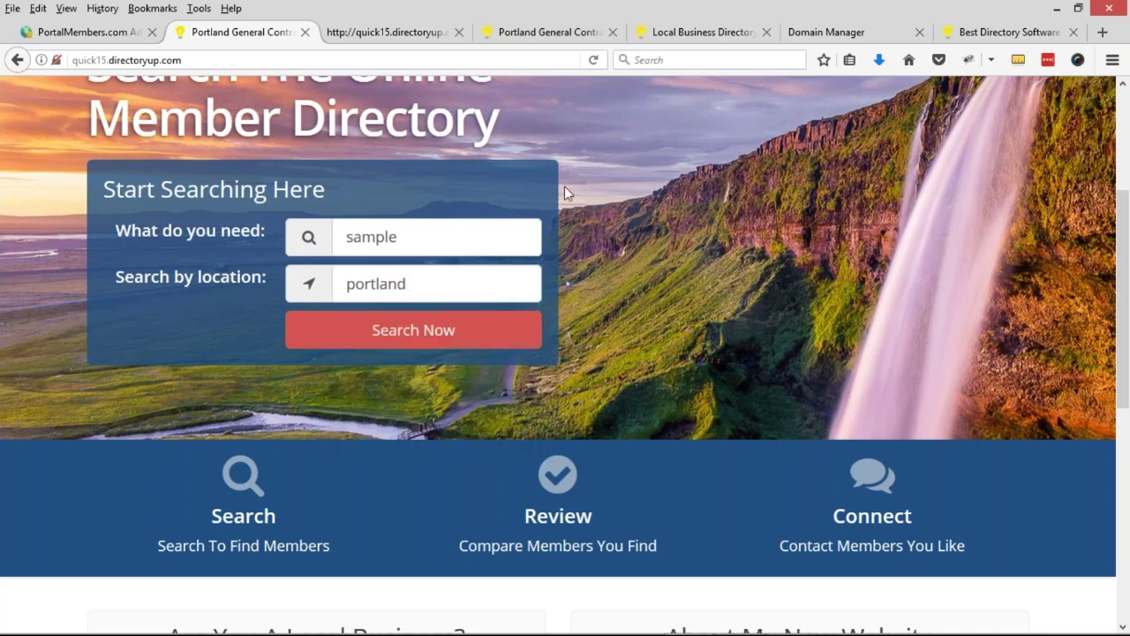
pyautogui.hotkey('ctrl', 'shift', 'Tab')
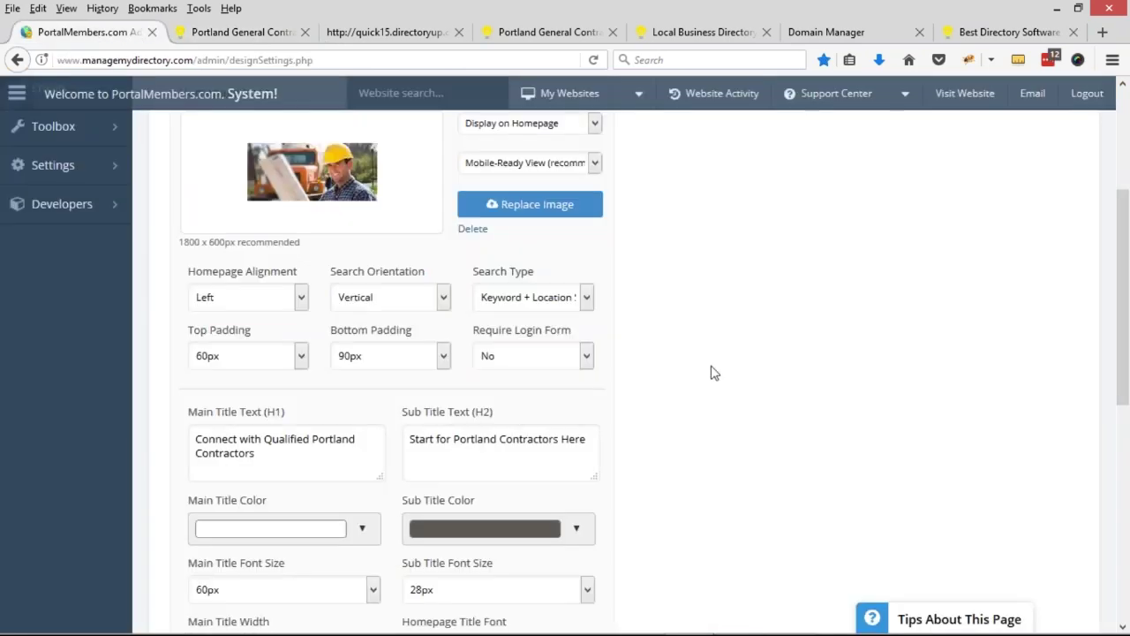
# - Choose Sub Category Search from the Homepage Layout Search Type dropdown
pyautogui.click(488, 292)
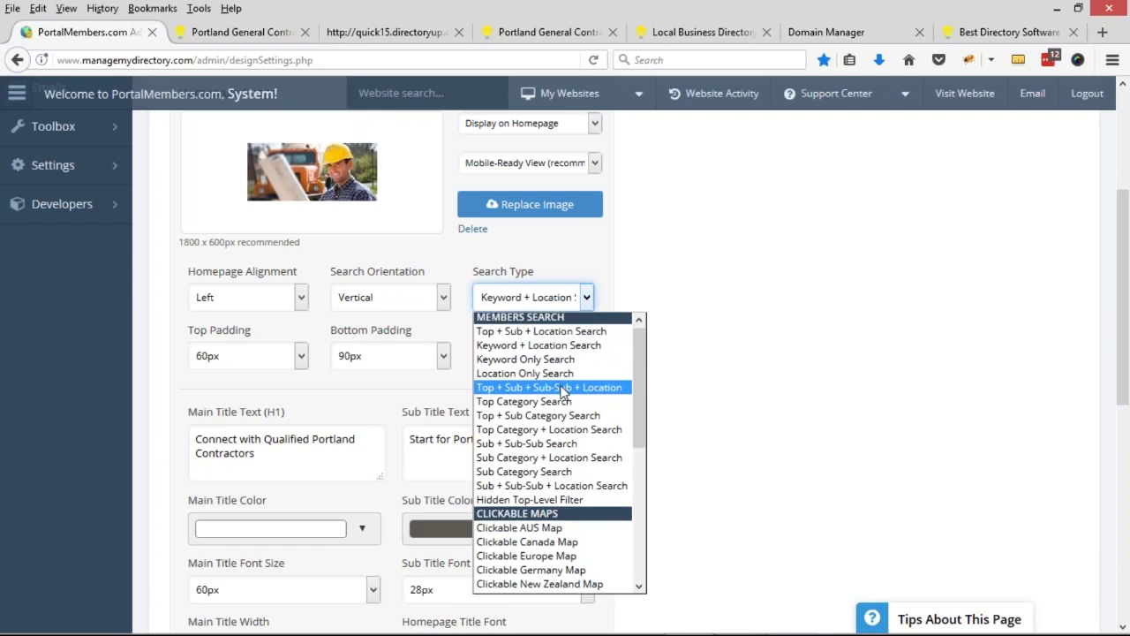
pyautogui.scroll(-3, 562, 392)
pyautogui.scroll(-3, 562, 392)
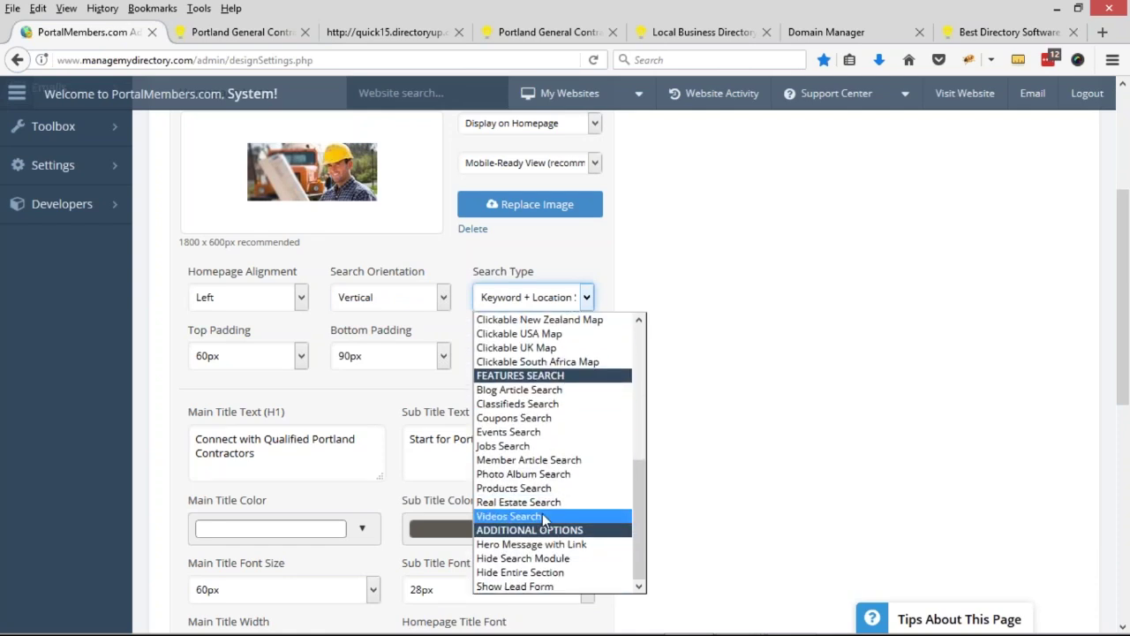
pyautogui.scroll(1, 542, 528)
pyautogui.scroll(5, 542, 528)
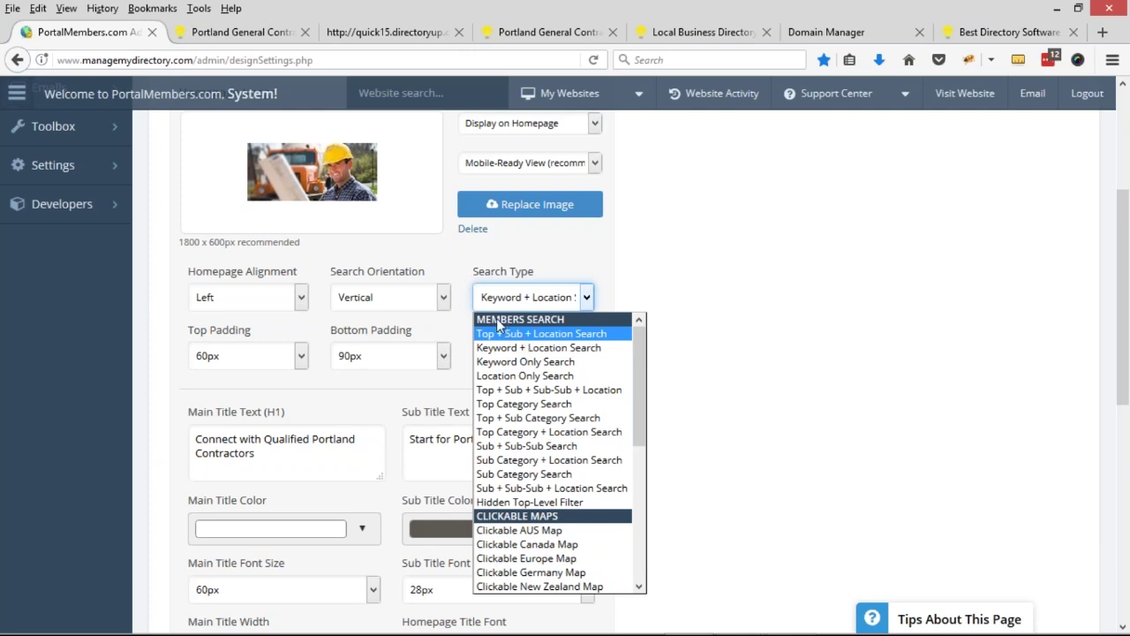
pyautogui.scroll(-2, 566, 433)
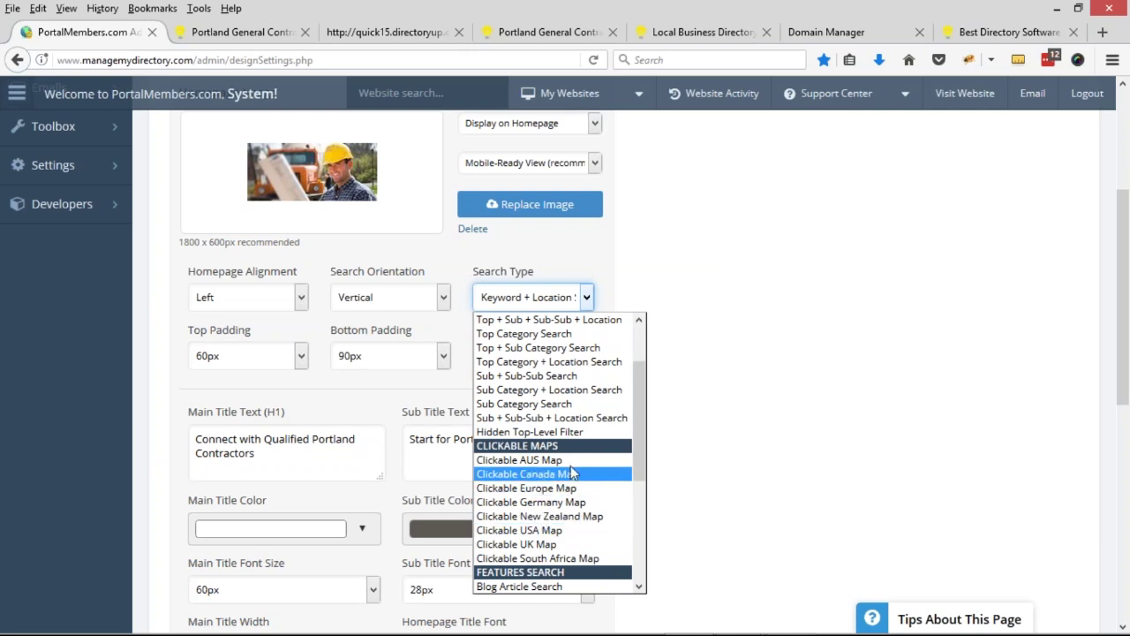
pyautogui.scroll(-1, 572, 450)
pyautogui.scroll(-3, 572, 448)
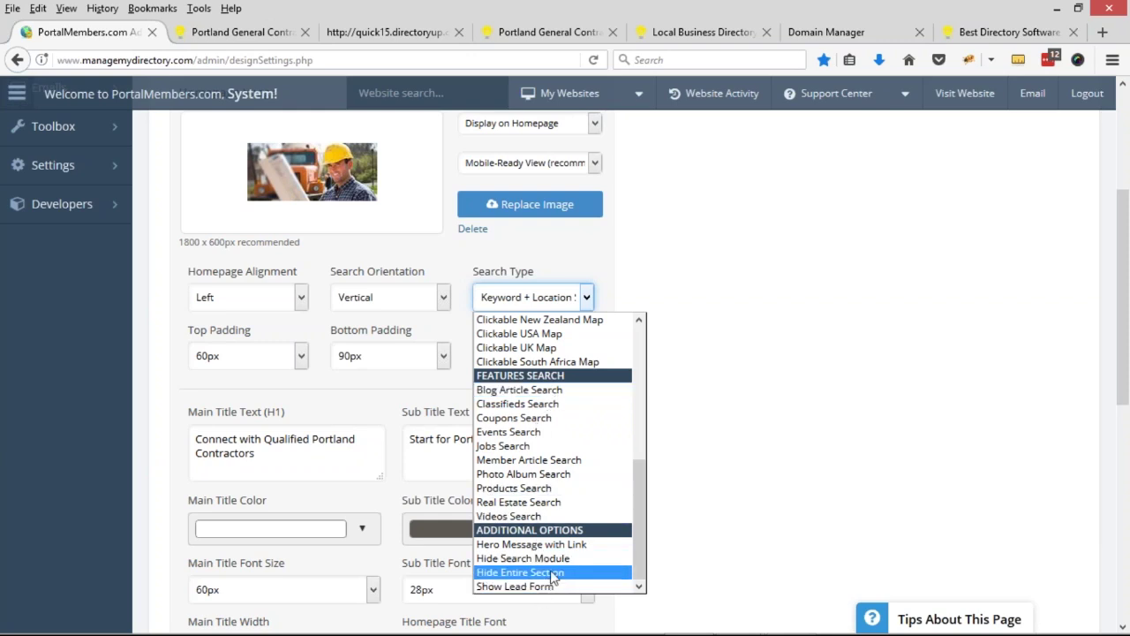
pyautogui.scroll(5, 553, 547)
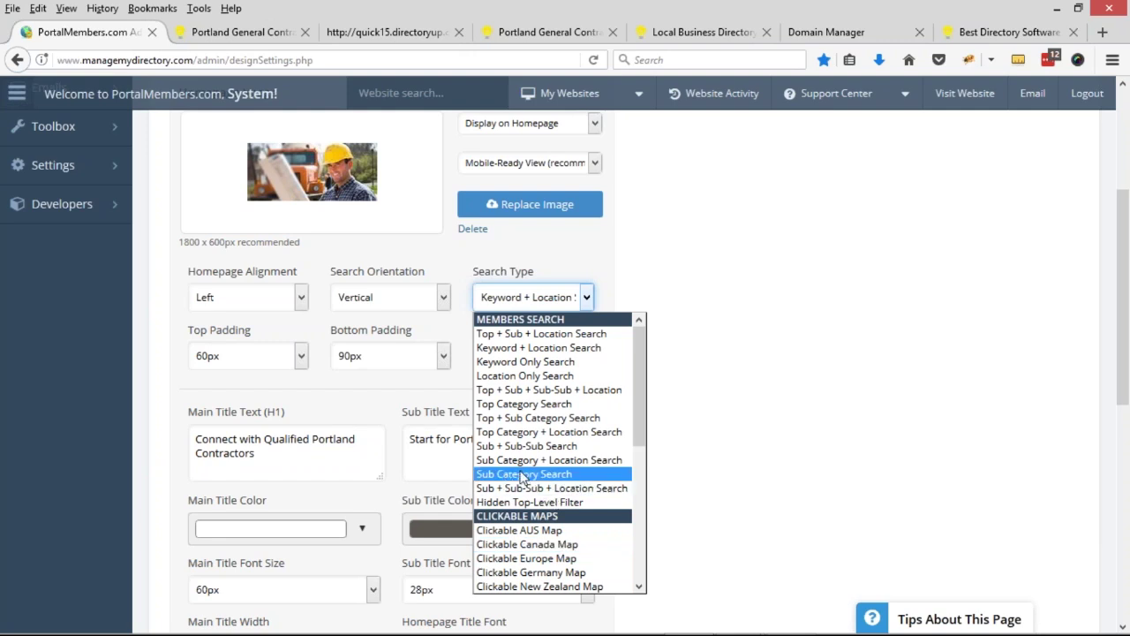
pyautogui.click(526, 475)
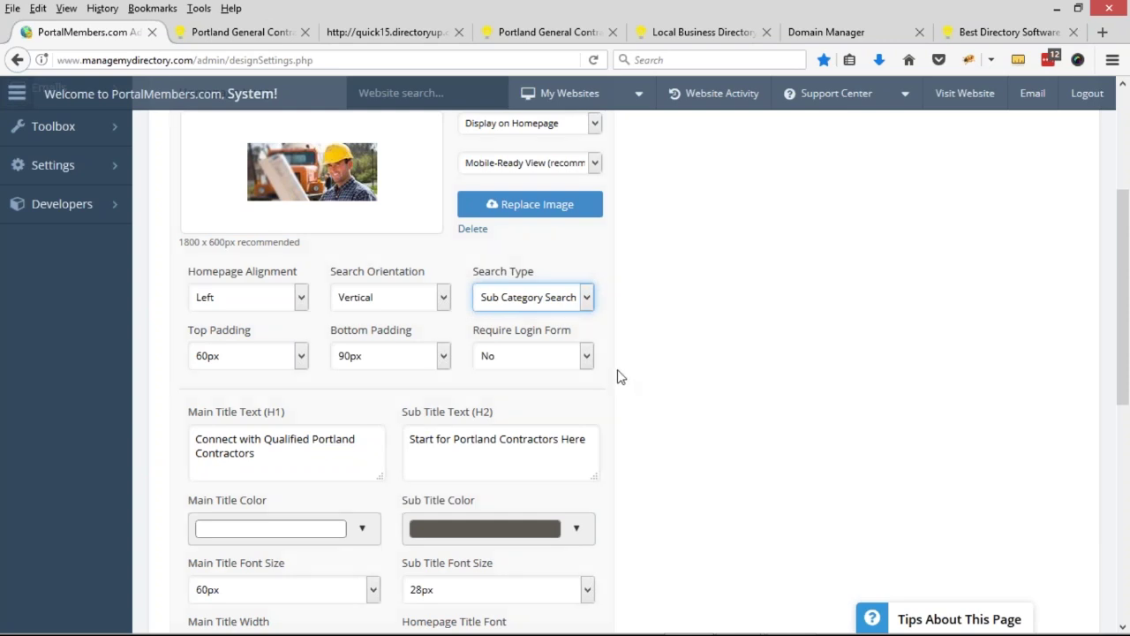
# - Check the Main Title Text and Sub Title Text fields below the search type
pyautogui.moveTo(187, 415); pyautogui.dragTo(224, 409)
pyautogui.click(201, 446)
pyautogui.moveTo(402, 413); pyautogui.dragTo(459, 419)
pyautogui.click(457, 442)
pyautogui.scroll(-2, 651, 404)
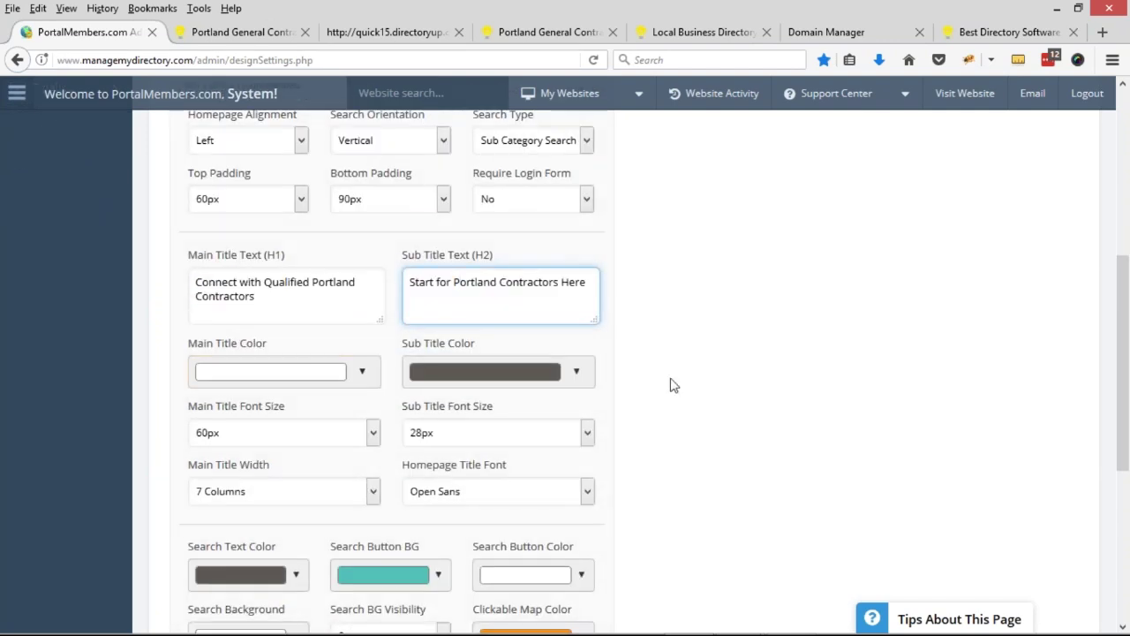
pyautogui.scroll(4, 676, 389)
pyautogui.scroll(1, 697, 413)
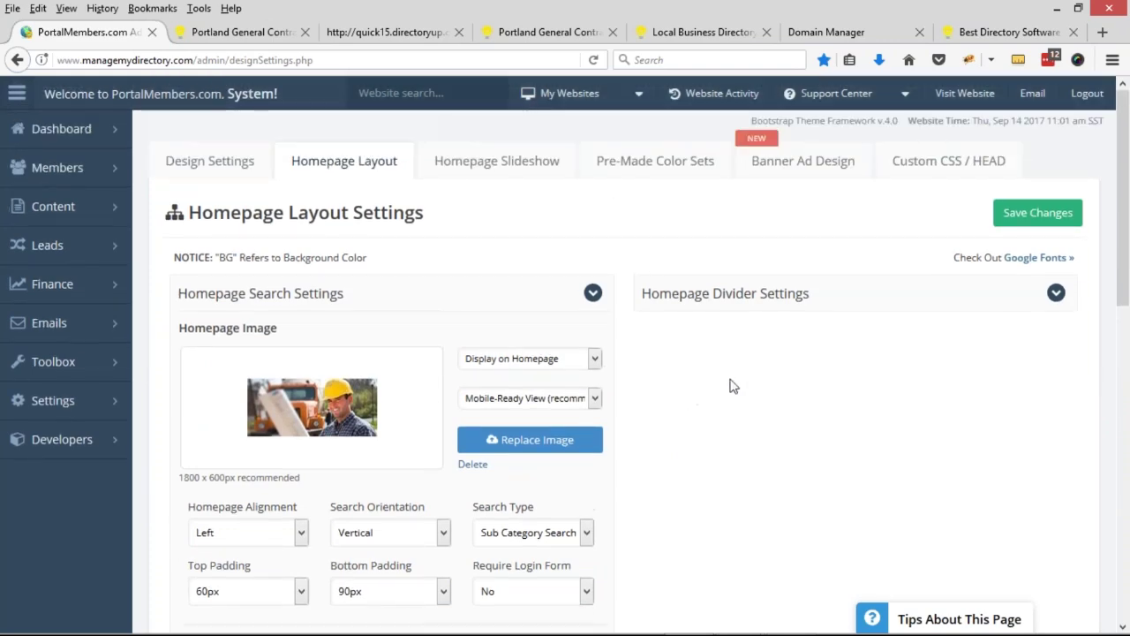
# - Save the homepage layout, close the outdated site tab, and open the refreshed homepage via the logo
pyautogui.click(1034, 214)
pyautogui.click(239, 32)
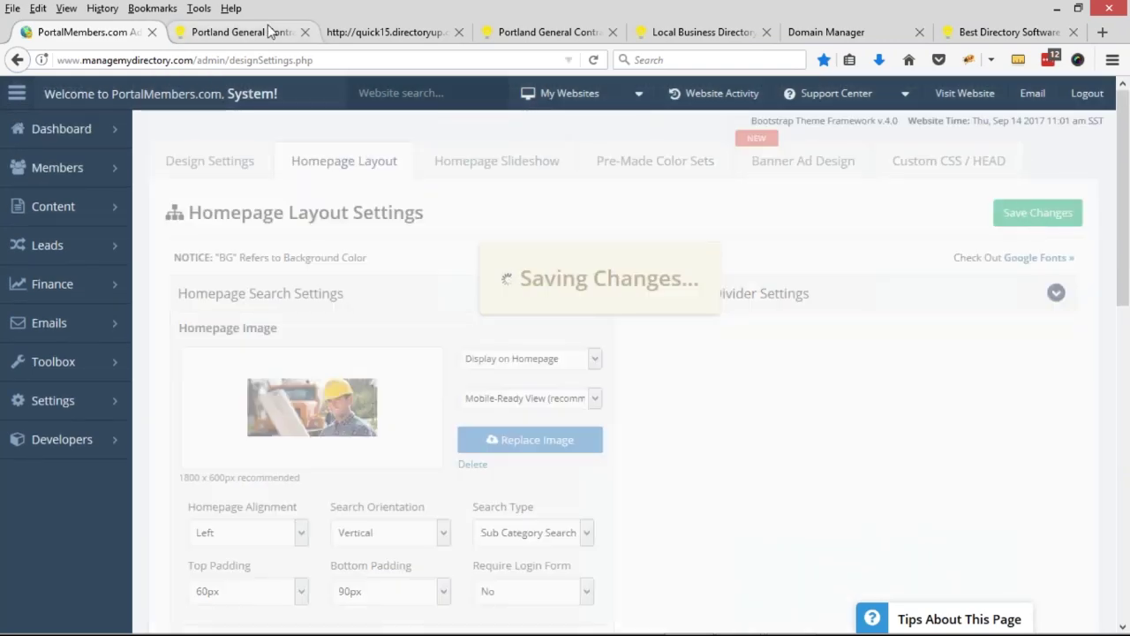
pyautogui.scroll(3, 724, 271)
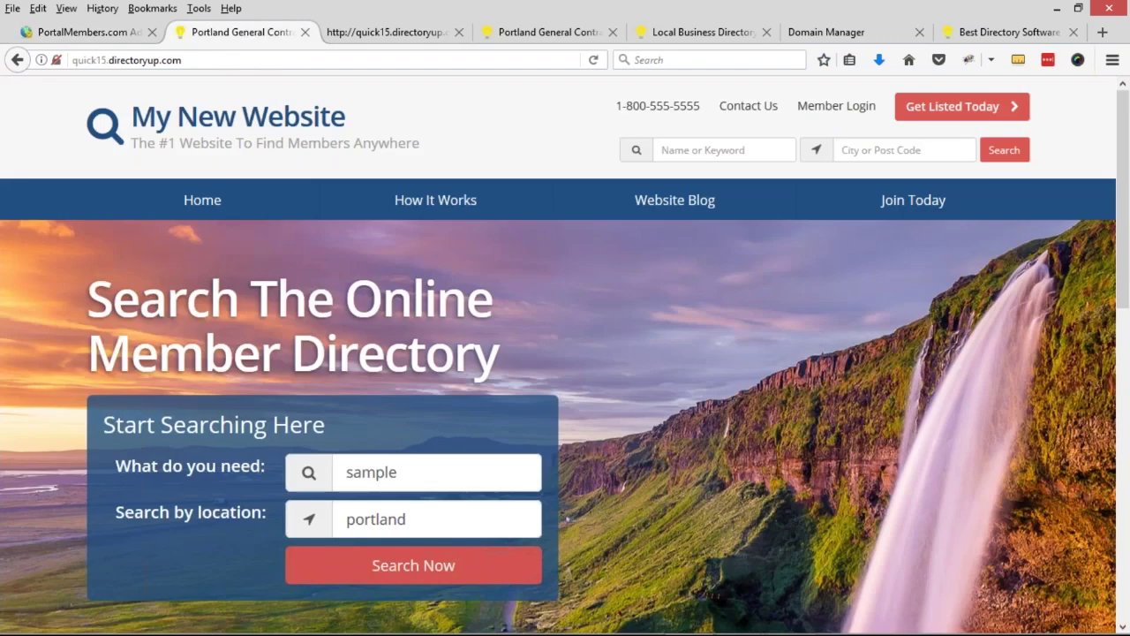
pyautogui.middleClick(391, 33)
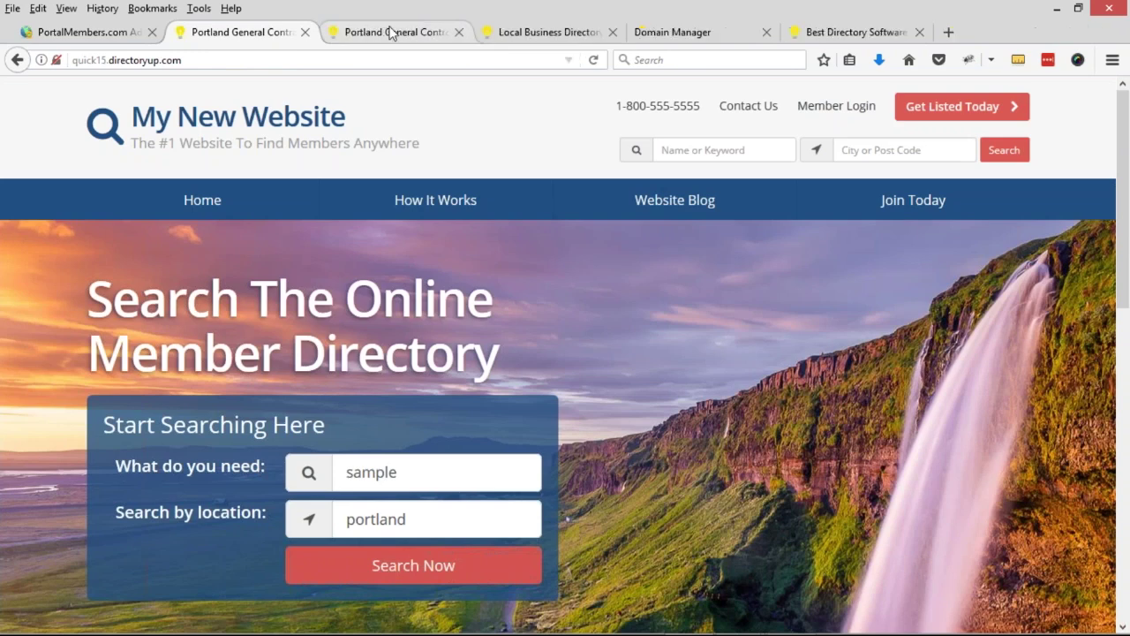
pyautogui.click(112, 36)
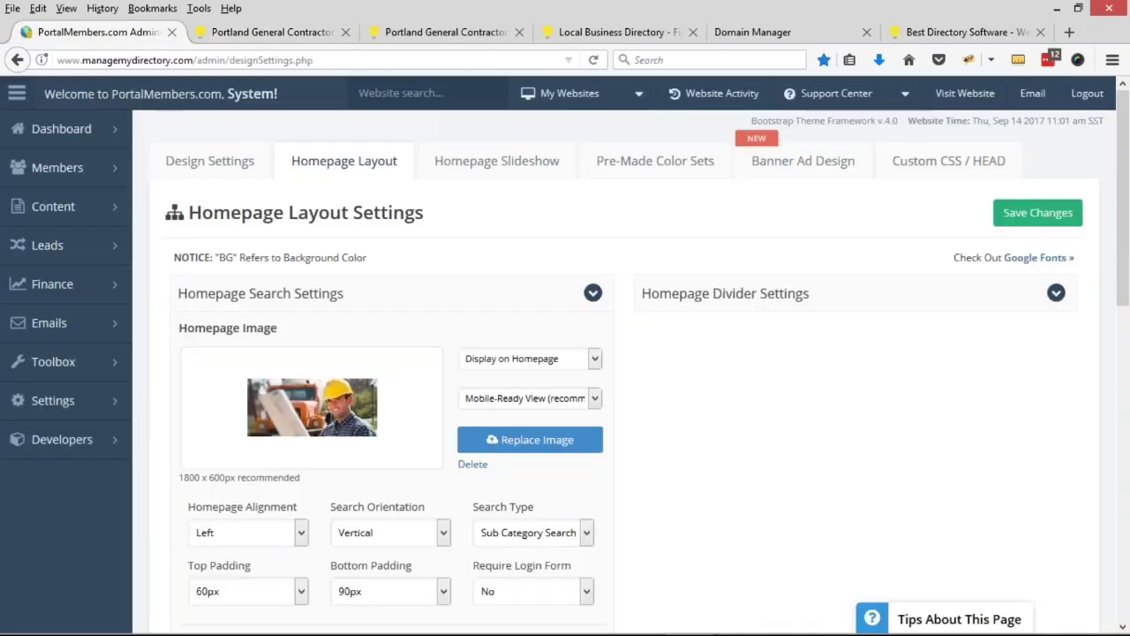
pyautogui.click(265, 32)
pyautogui.middleClick(270, 119)
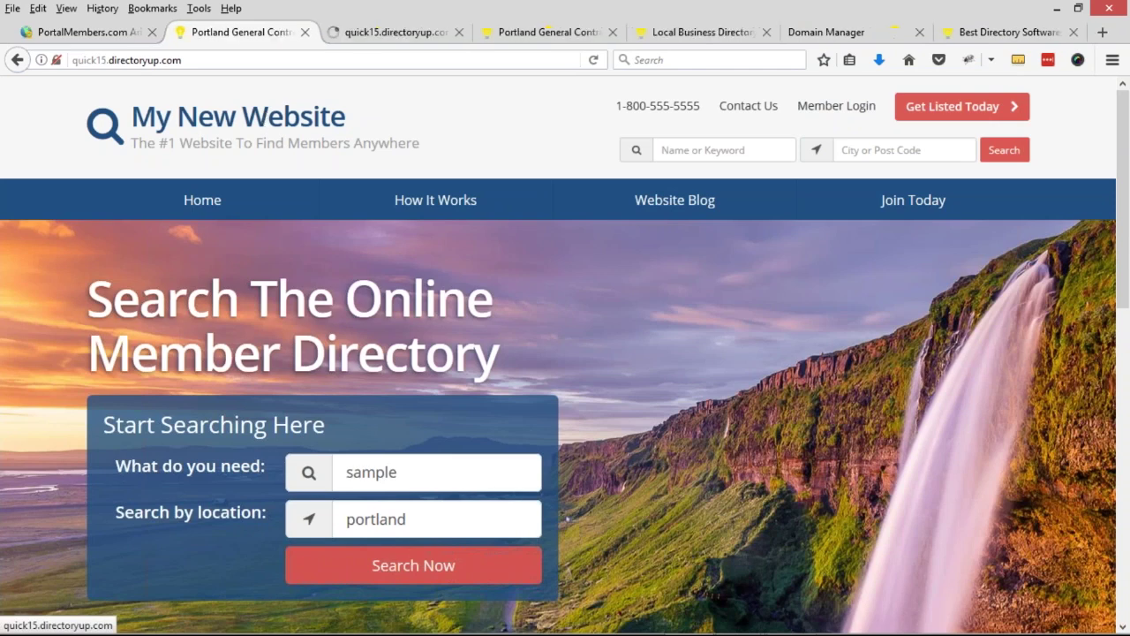
pyautogui.click(386, 35)
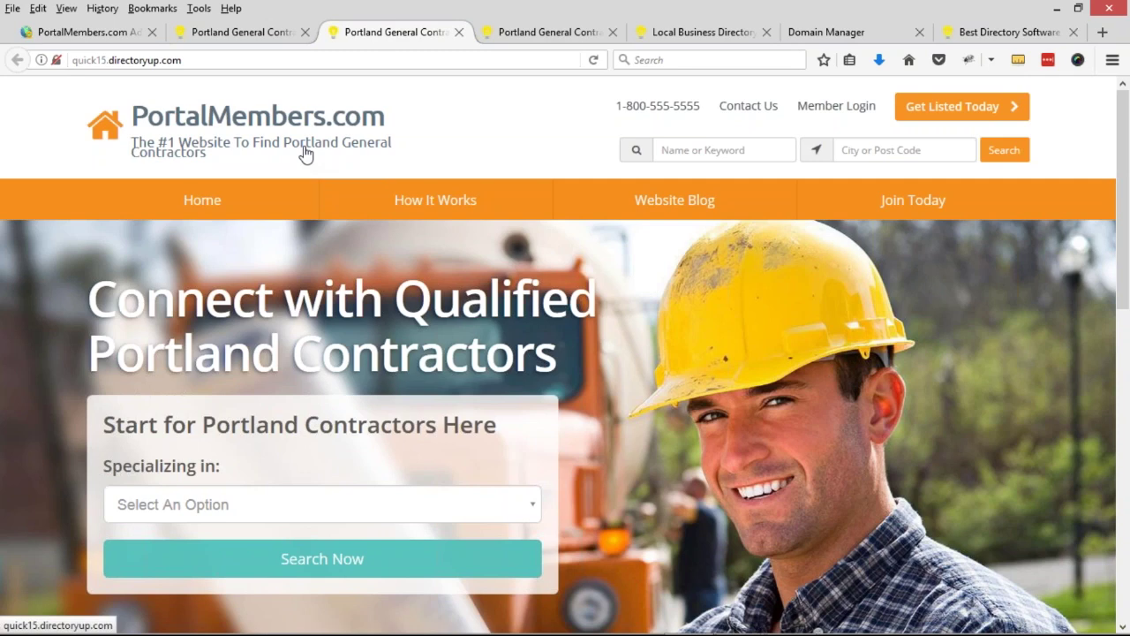
# - In Design Settings, replace '#1 Website' with 'Place' in the logo slogan and lowercase 'To'
pyautogui.click(93, 37)
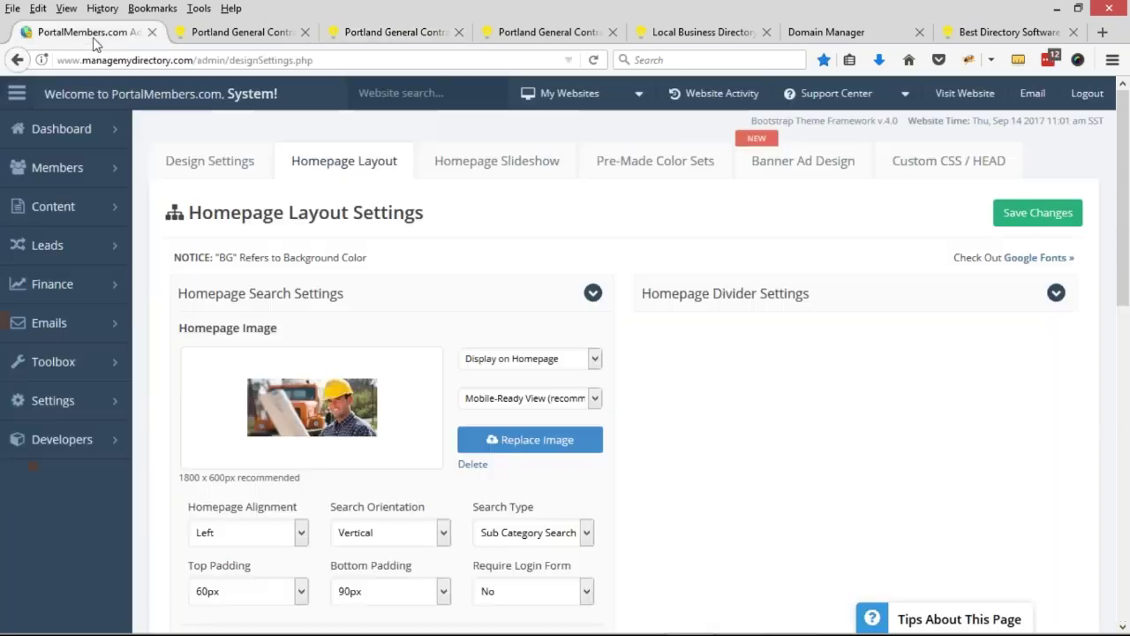
pyautogui.click(223, 164)
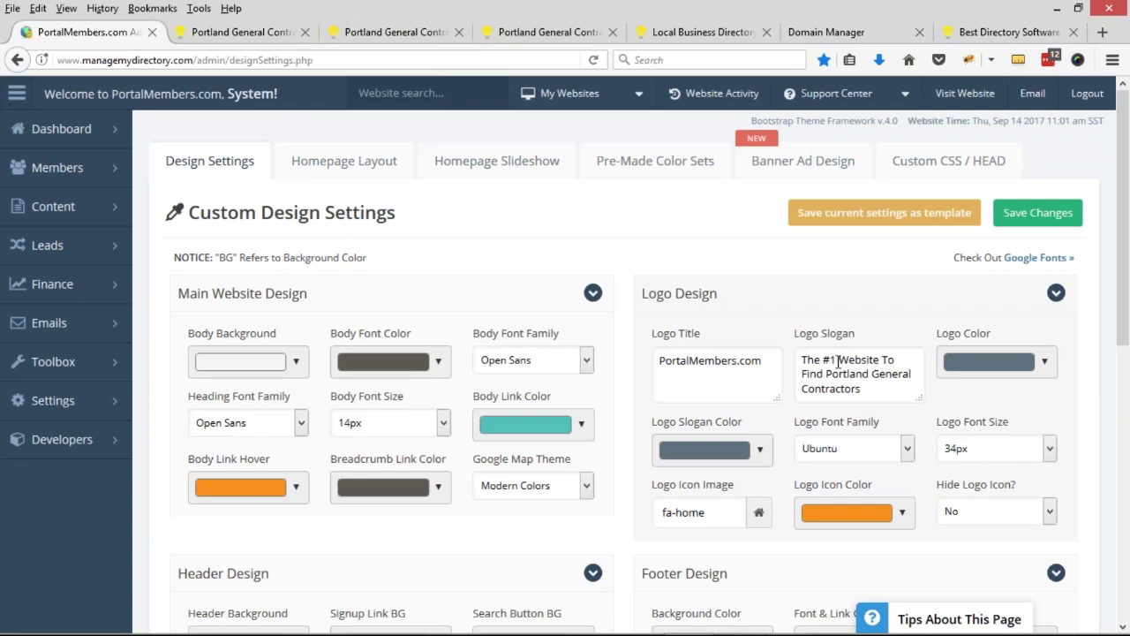
pyautogui.moveTo(895, 360)
pyautogui.mouseDown()
pyautogui.moveTo(863, 360)
pyautogui.moveTo(897, 358)
pyautogui.moveTo(887, 354)
pyautogui.mouseUp()
pyautogui.write('Place')
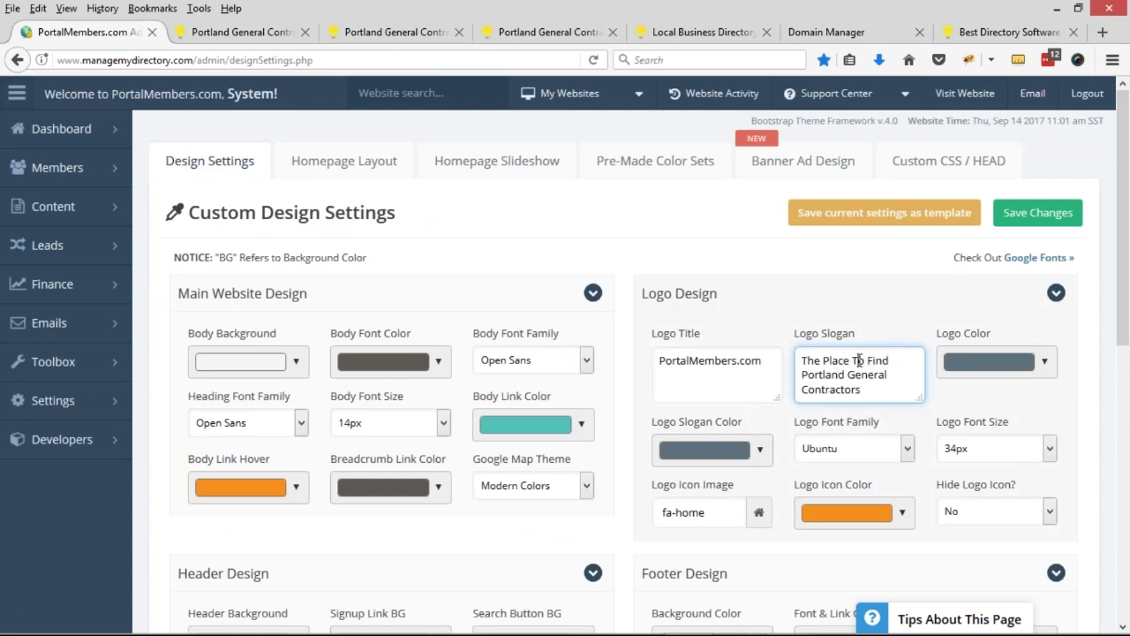
pyautogui.moveTo(852, 362); pyautogui.dragTo(858, 362)
pyautogui.write('t')
# - Reload the live Portland contractors homepage and review its headings and subtitle wording
pyautogui.click(240, 32)
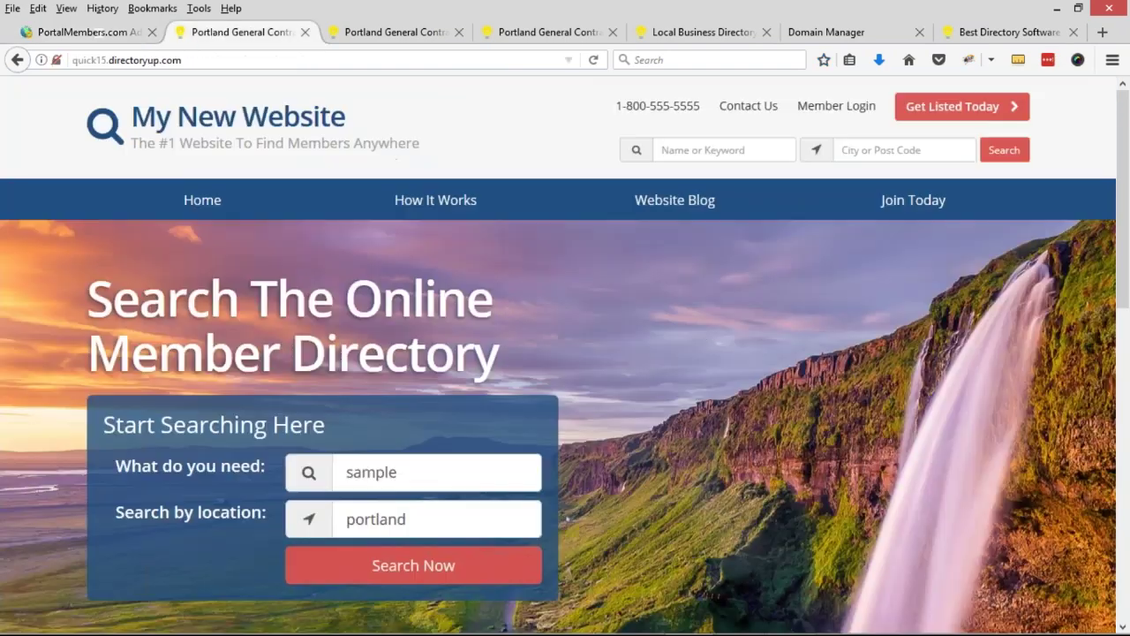
pyautogui.click(395, 32)
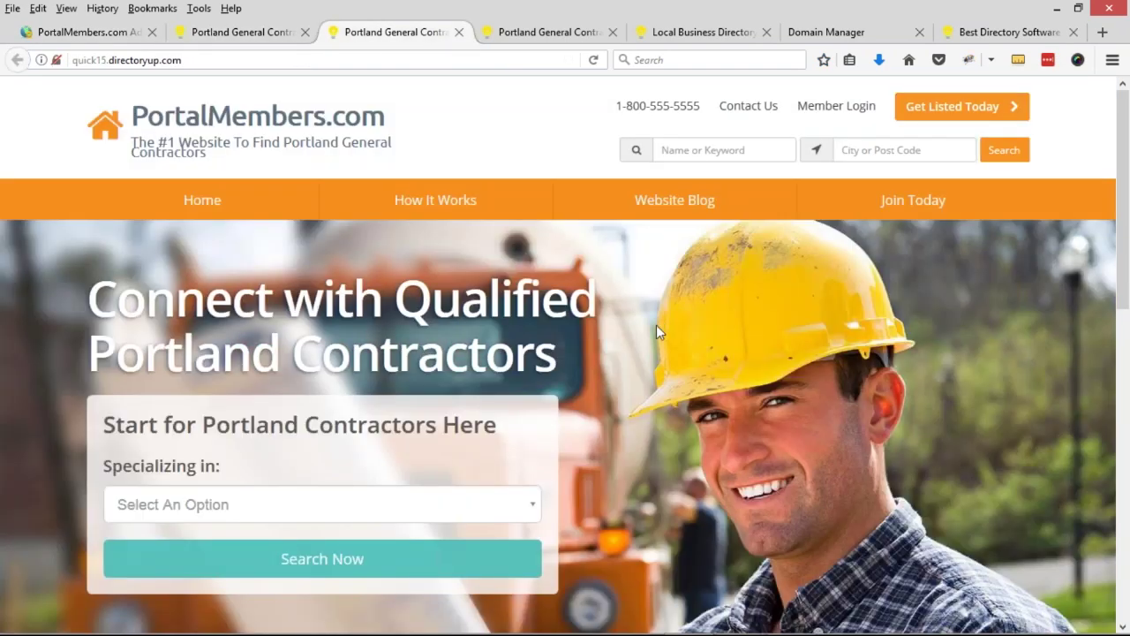
pyautogui.moveTo(92, 346); pyautogui.dragTo(556, 355)
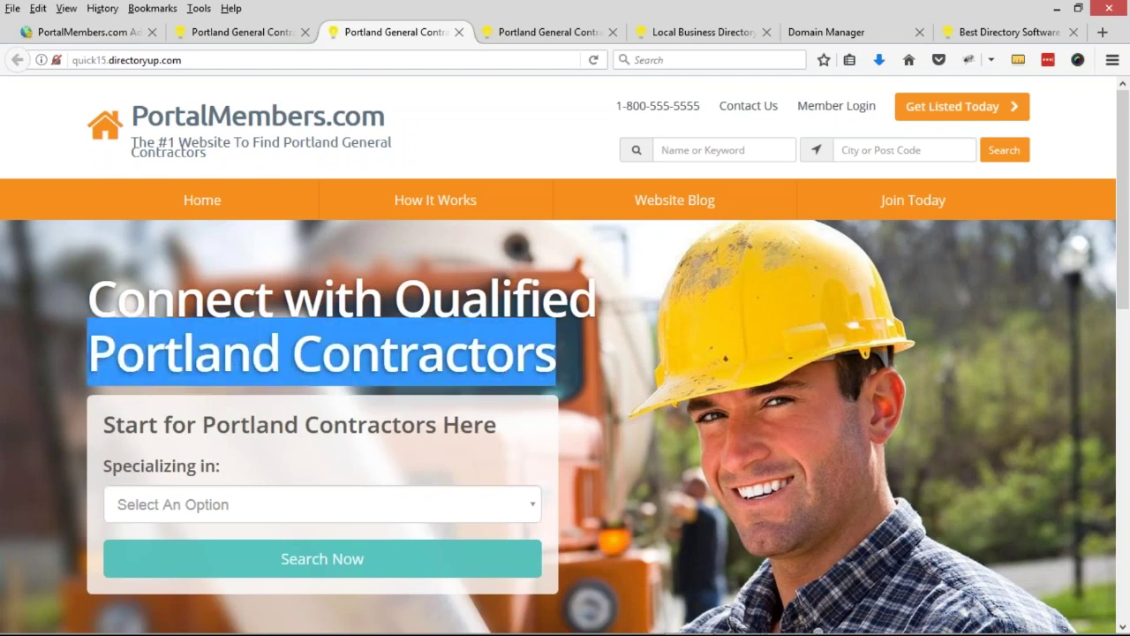
pyautogui.moveTo(202, 425); pyautogui.dragTo(436, 427)
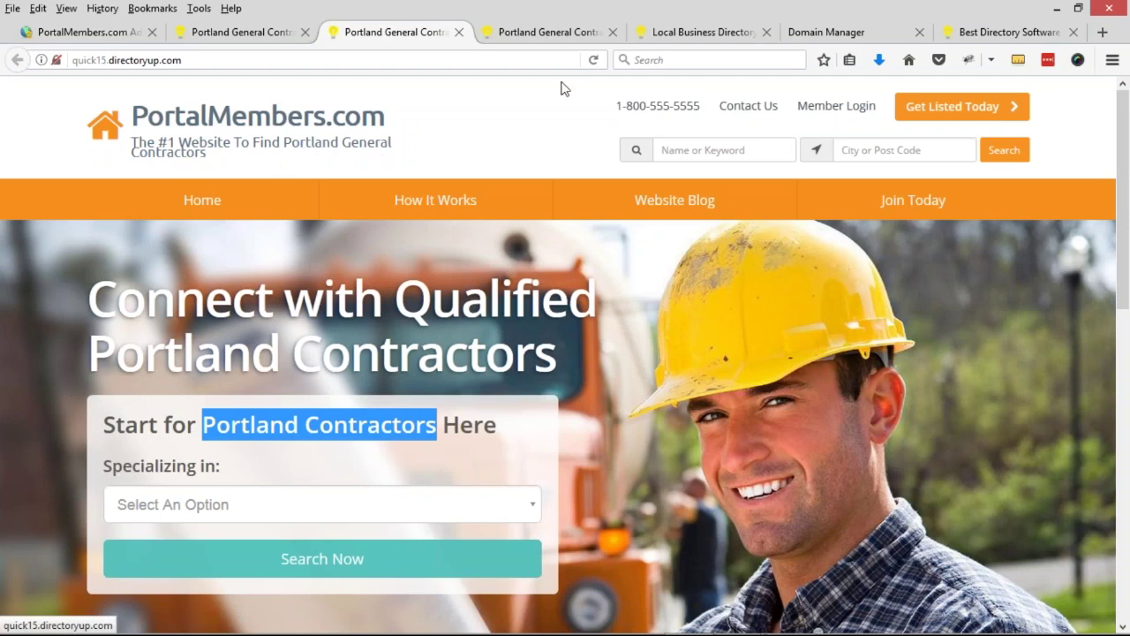
pyautogui.click(594, 59)
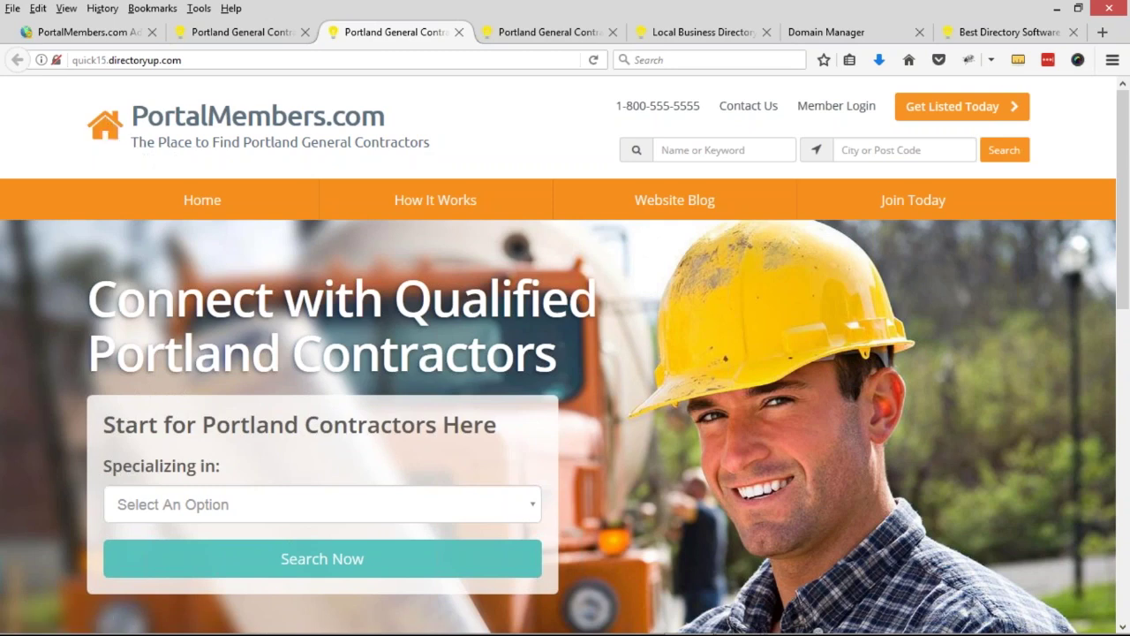
pyautogui.scroll(-2, 520, 409)
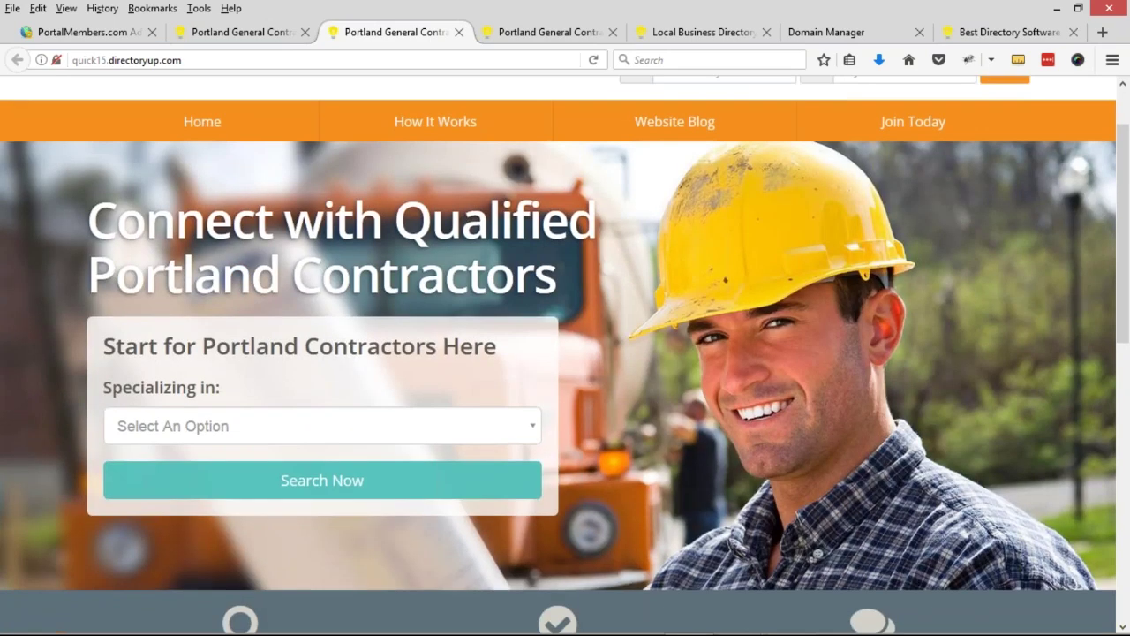
pyautogui.doubleClick(147, 346)
pyautogui.click(146, 346)
# - In Homepage Layout, replace 'Start' with 'Search' in the Sub Title Text (H2)
pyautogui.click(104, 32)
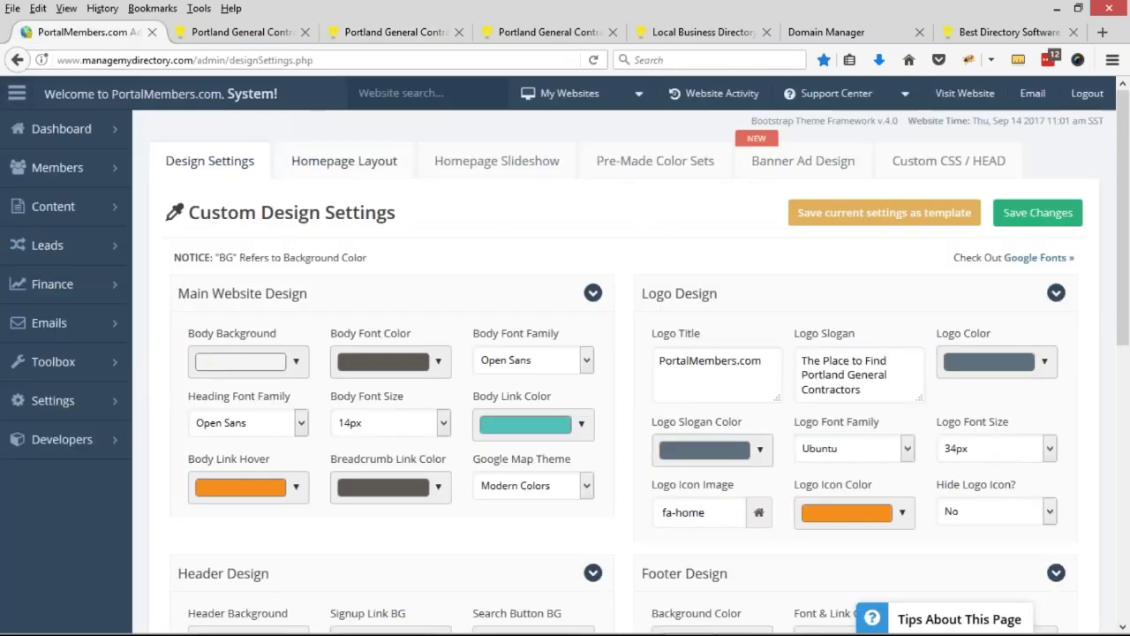
pyautogui.click(345, 160)
pyautogui.scroll(-5, 434, 293)
pyautogui.click(419, 282)
pyautogui.doubleClick(420, 282)
pyautogui.write('Search for Portland Contractors Here')
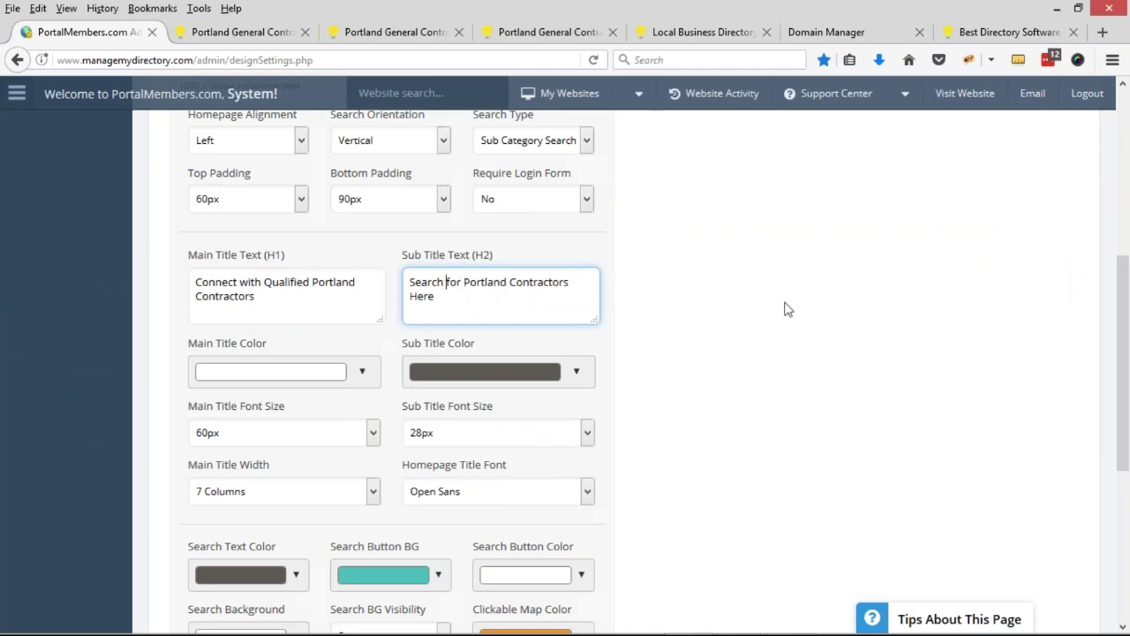
pyautogui.scroll(5, 785, 308)
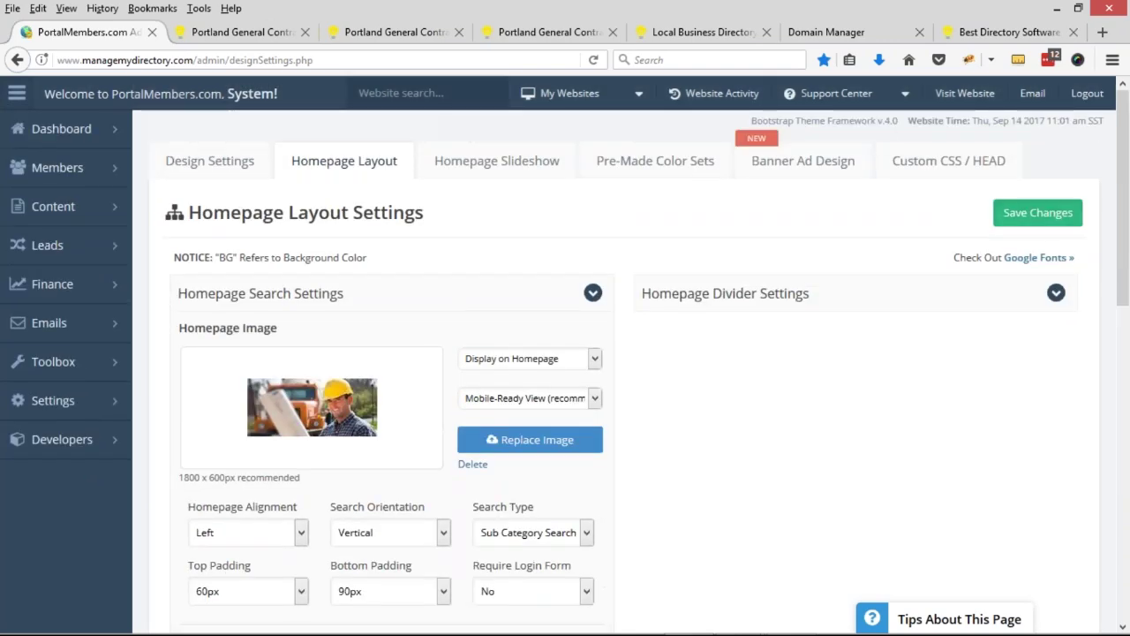
pyautogui.click(261, 31)
pyautogui.click(389, 32)
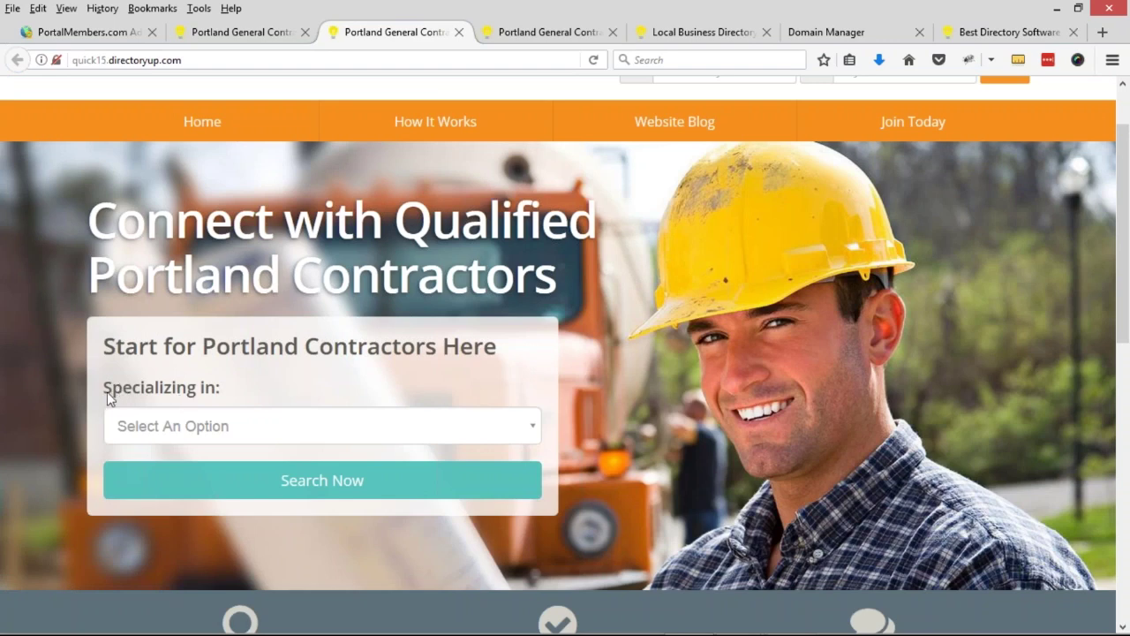
pyautogui.moveTo(105, 390); pyautogui.dragTo(223, 393)
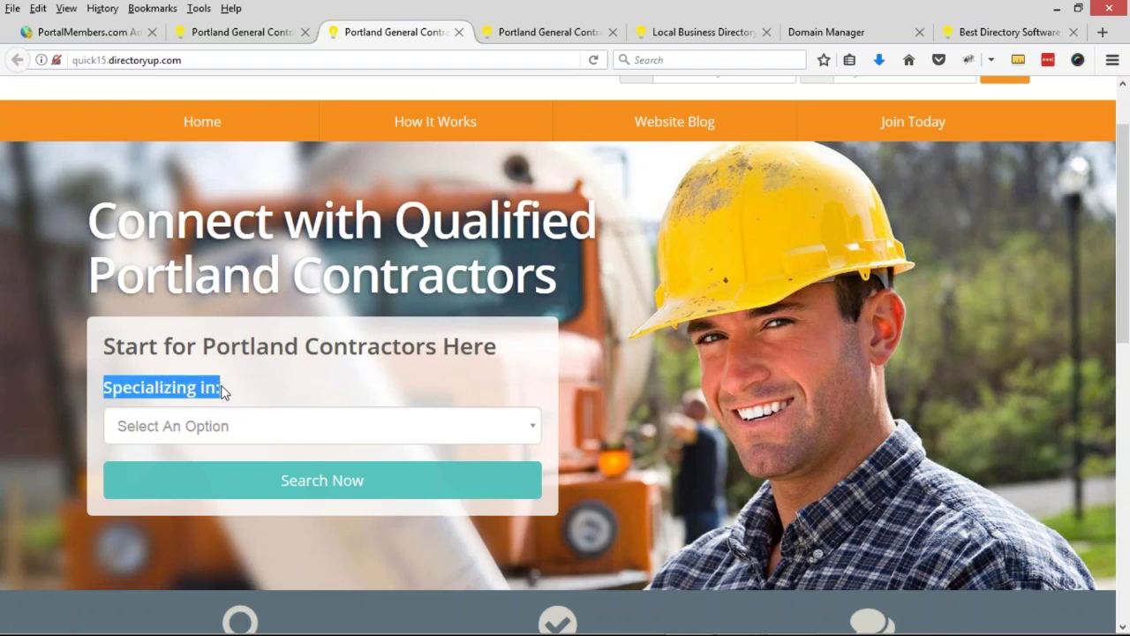
pyautogui.click(291, 434)
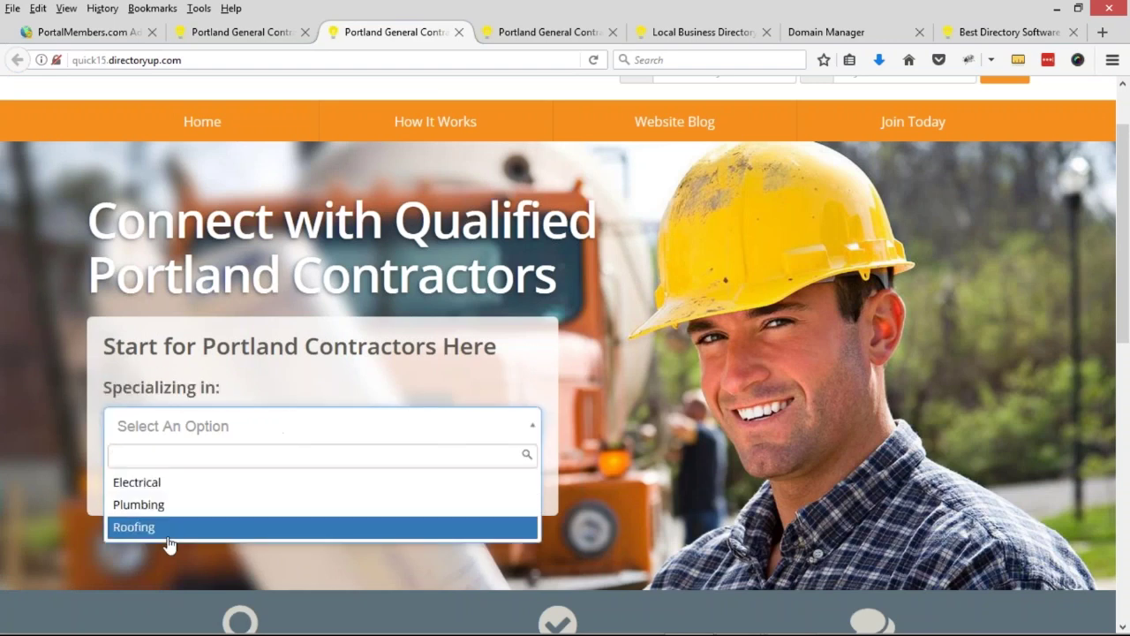
pyautogui.click(173, 508)
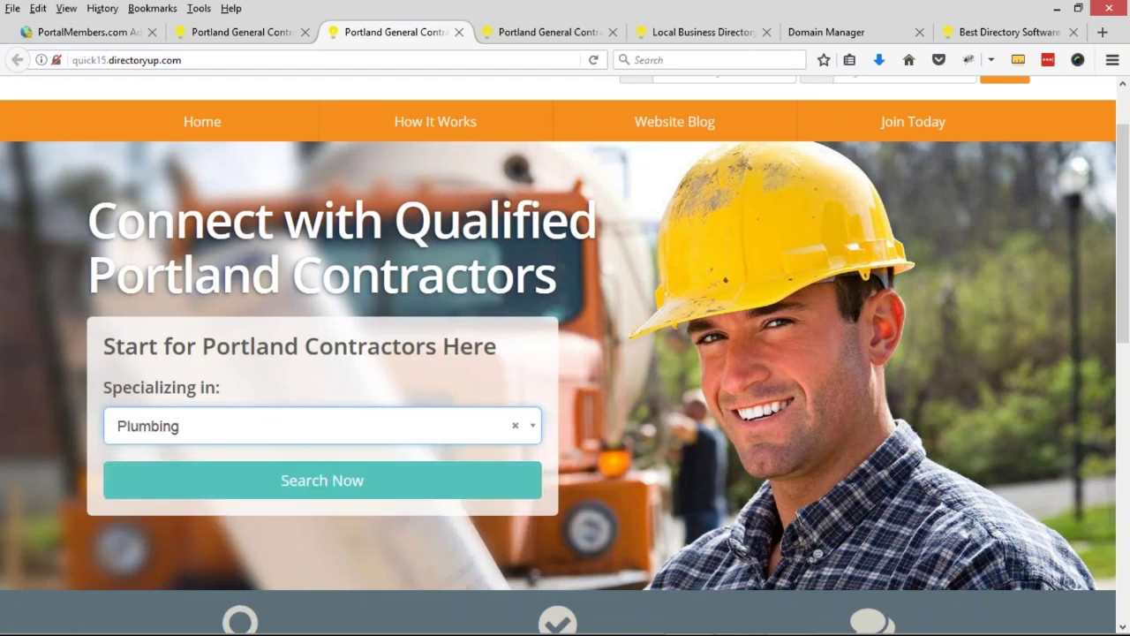
pyautogui.click(263, 432)
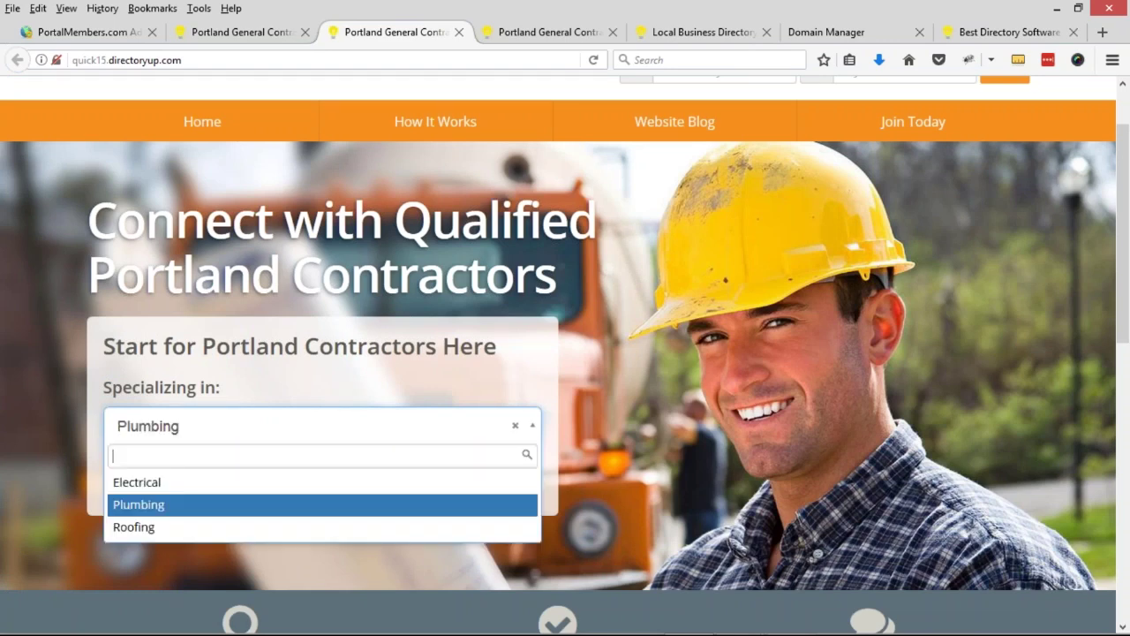
pyautogui.click(141, 529)
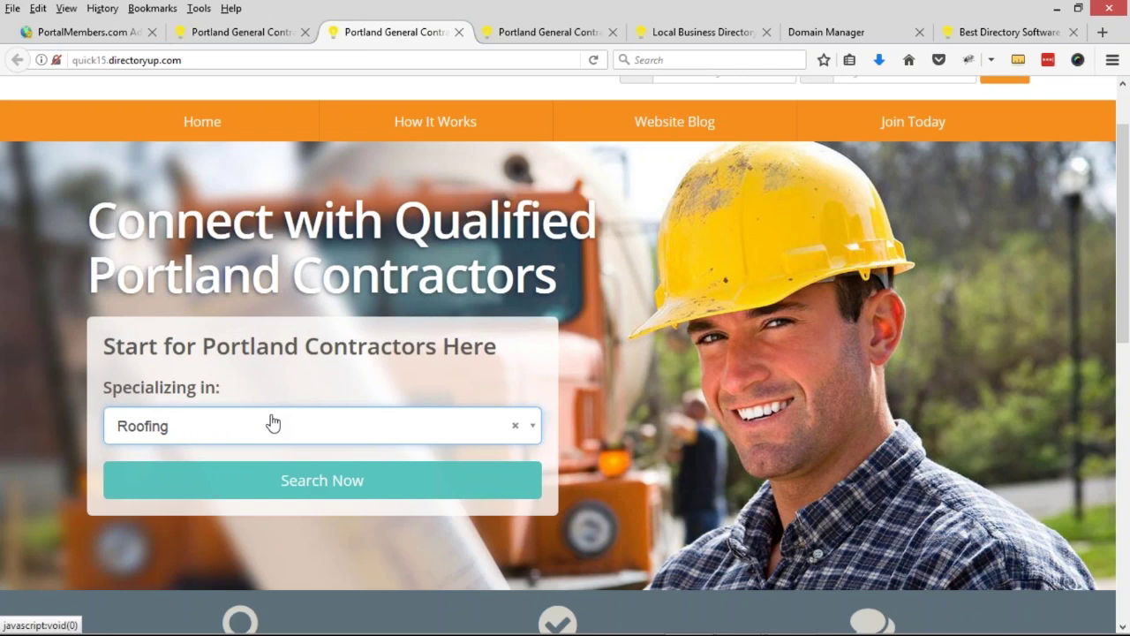
pyautogui.scroll(-8, 761, 321)
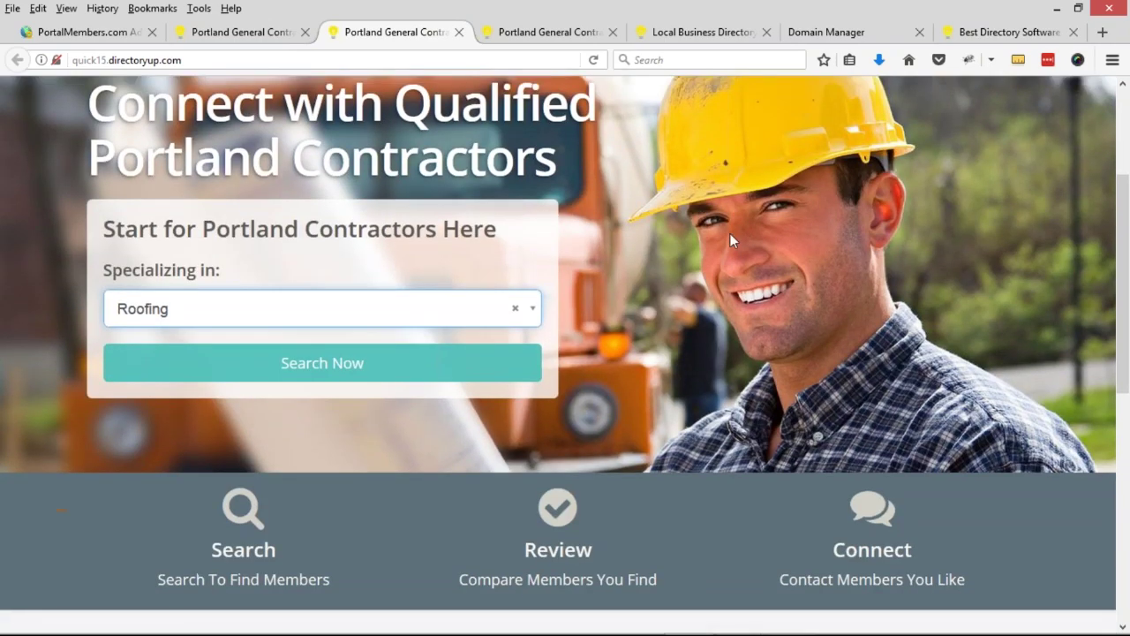
pyautogui.scroll(-2, 751, 189)
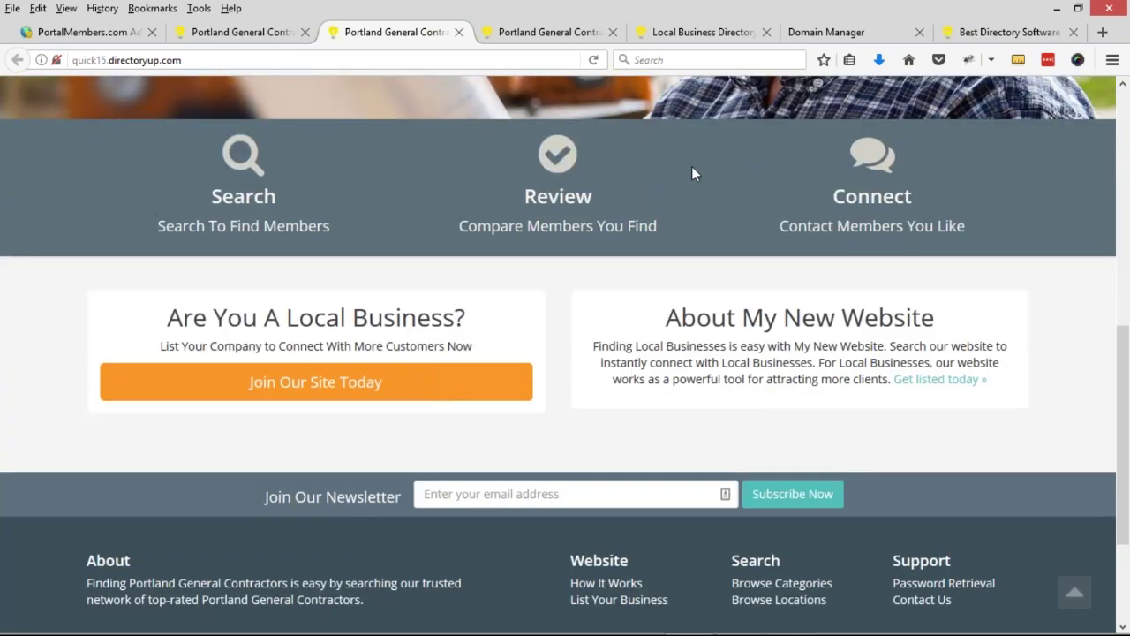
pyautogui.moveTo(214, 185); pyautogui.dragTo(923, 228)
pyautogui.doubleClick(244, 196)
pyautogui.moveTo(244, 196); pyautogui.dragTo(1007, 223)
pyautogui.click(1007, 223)
pyautogui.scroll(2, 654, 219)
pyautogui.scroll(-2, 565, 348)
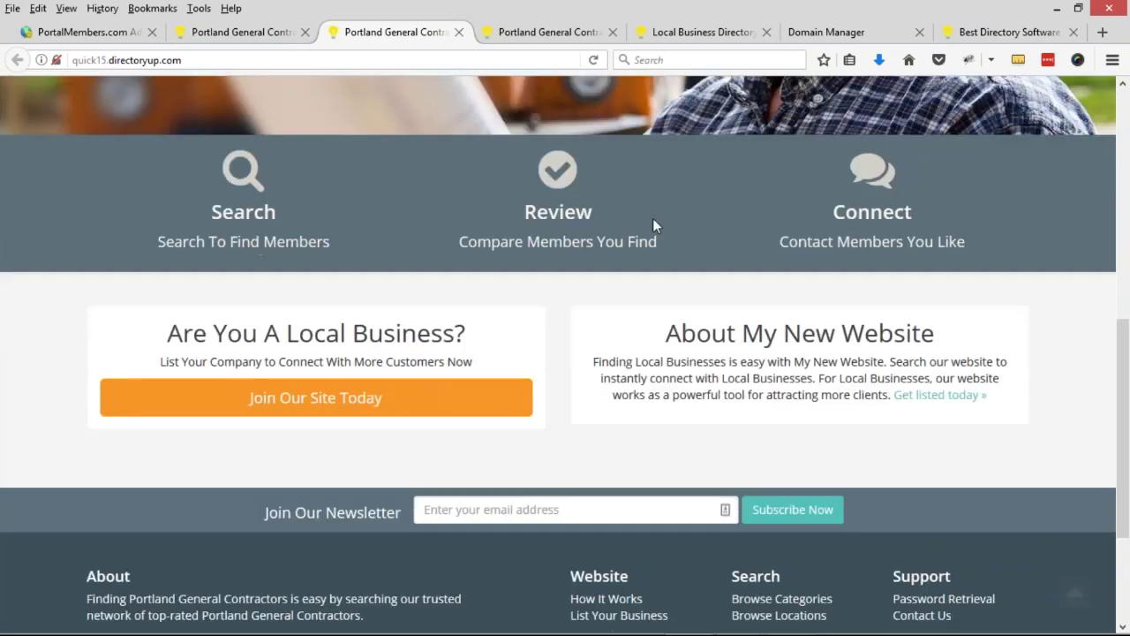
pyautogui.click(121, 39)
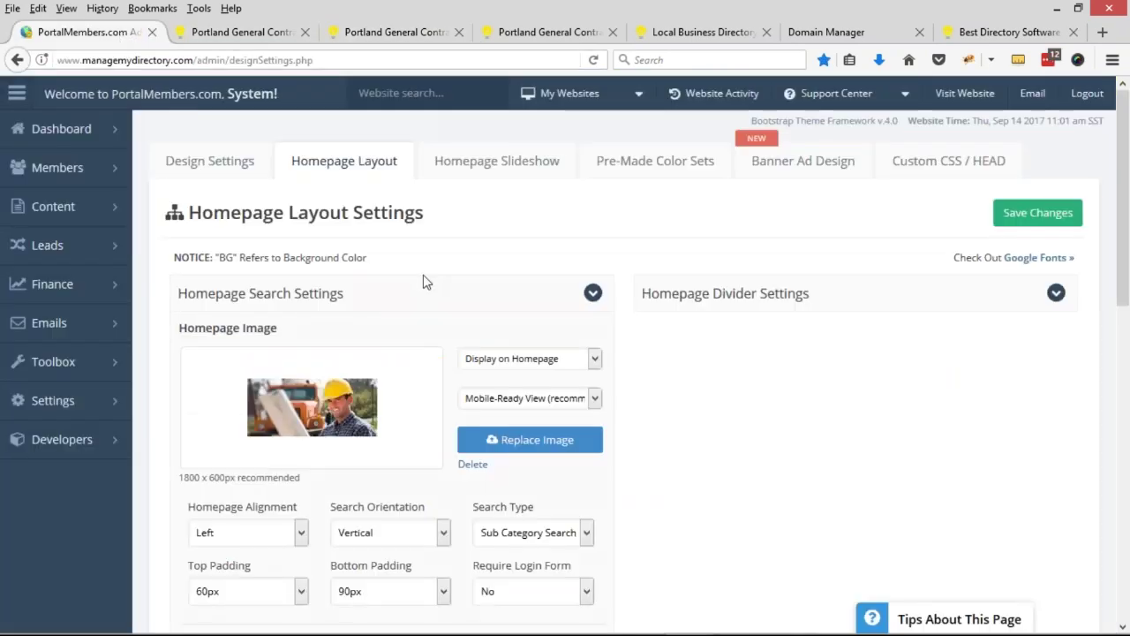
# - Expand Homepage Divider Settings and inspect the Search and Review divider titles and captions
pyautogui.click(717, 305)
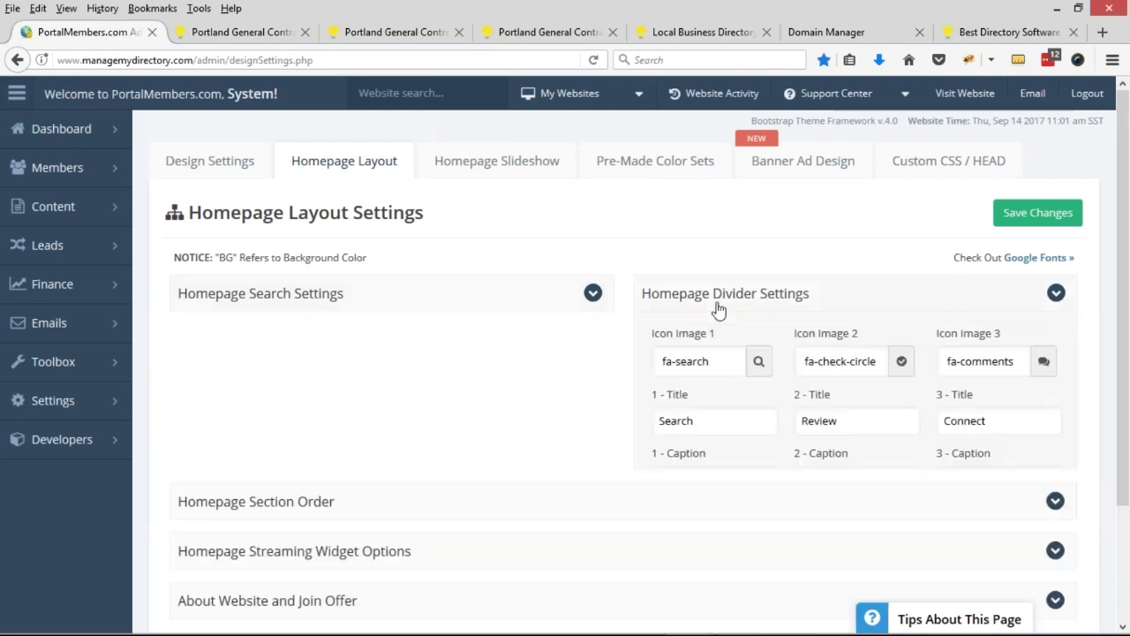
pyautogui.scroll(-2, 782, 232)
pyautogui.scroll(-2, 798, 237)
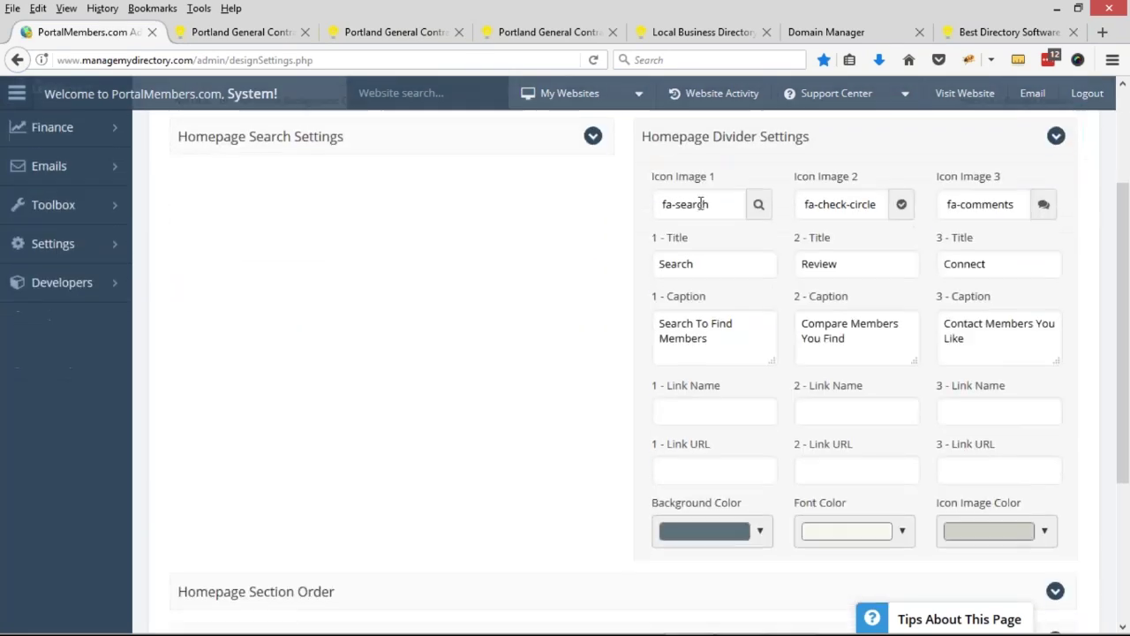
pyautogui.doubleClick(705, 265)
pyautogui.click(702, 345)
pyautogui.tripleClick(702, 345)
pyautogui.click(842, 263)
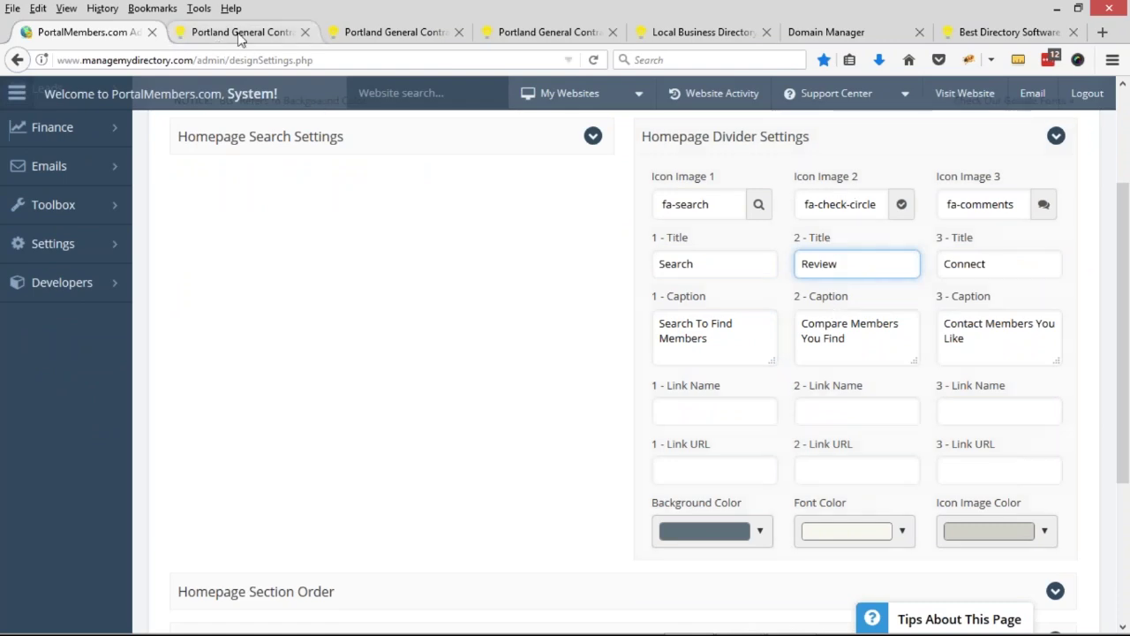
# - Compare with the live site's divider titles and the Local Business and About headings
pyautogui.click(240, 34)
pyautogui.click(396, 36)
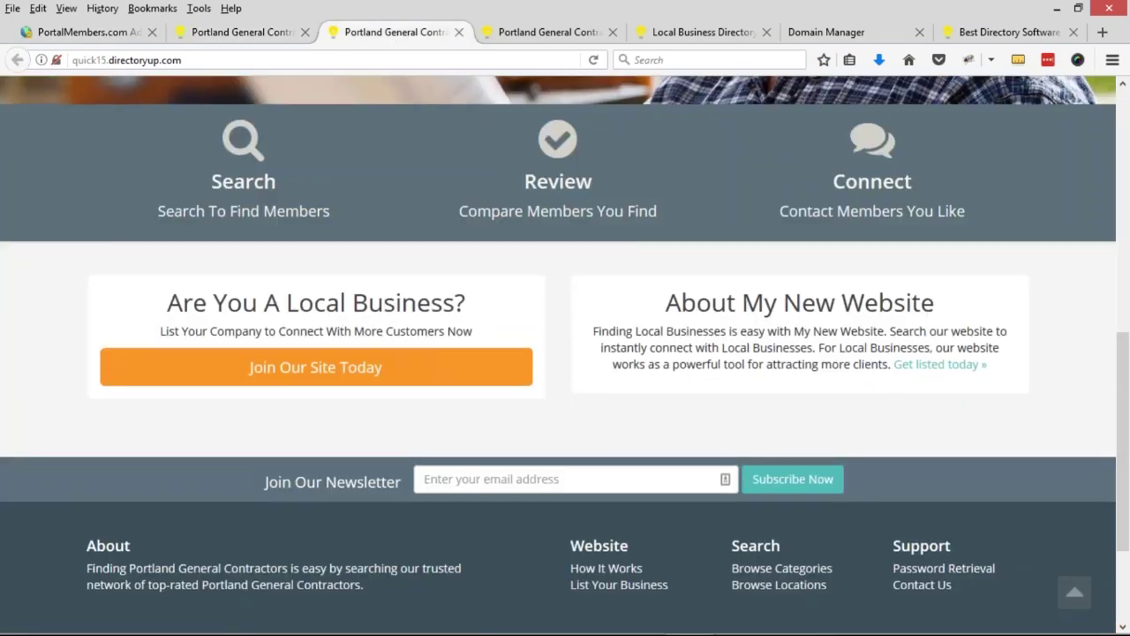
pyautogui.scroll(2, 384, 274)
pyautogui.moveTo(176, 260); pyautogui.dragTo(1000, 312)
pyautogui.click(837, 304)
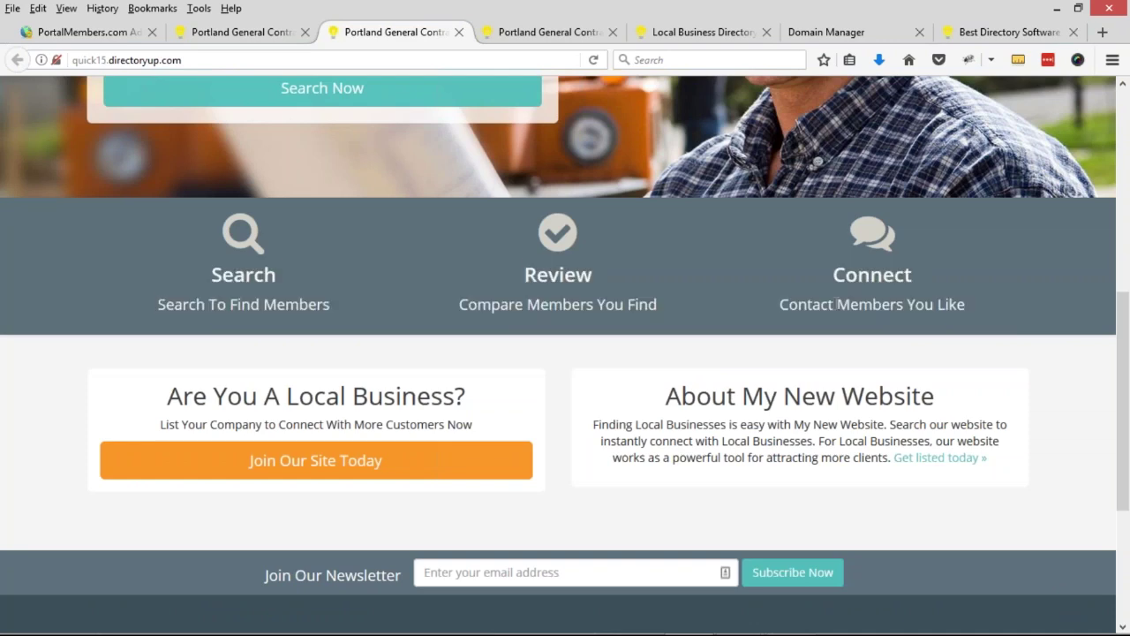
pyautogui.scroll(-2, 88, 359)
pyautogui.moveTo(156, 321); pyautogui.dragTo(467, 318)
pyautogui.click(634, 323)
pyautogui.moveTo(658, 320); pyautogui.dragTo(936, 318)
pyautogui.click(745, 353)
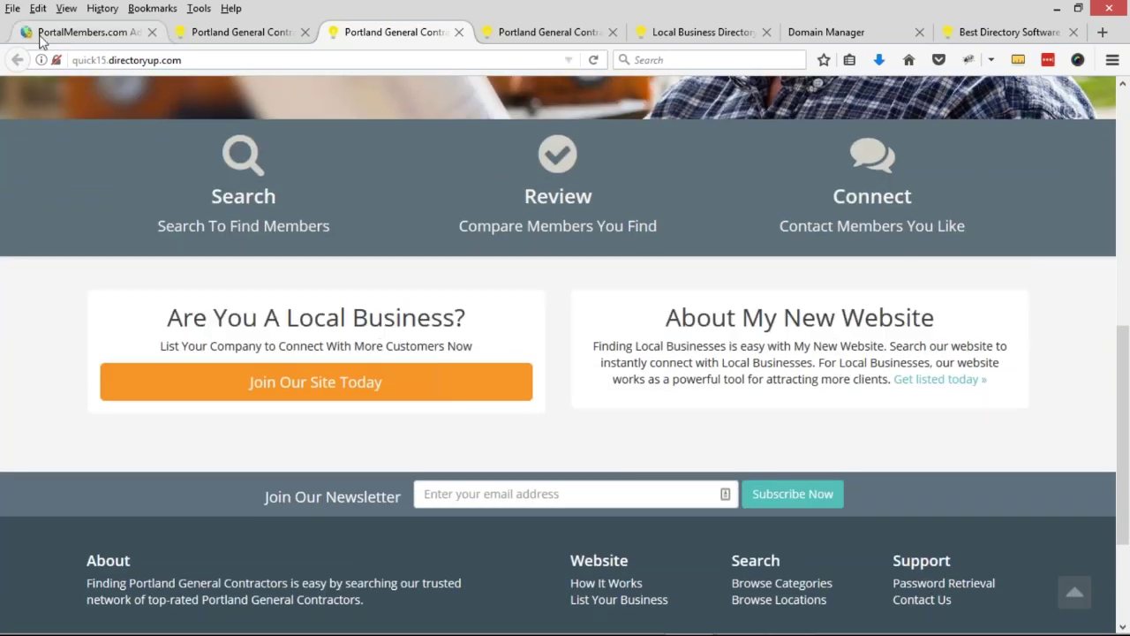
# - Collapse the divider settings and expand About Website / Join Offer and Homepage Section Order
pyautogui.click(25, 35)
pyautogui.scroll(2, 492, 250)
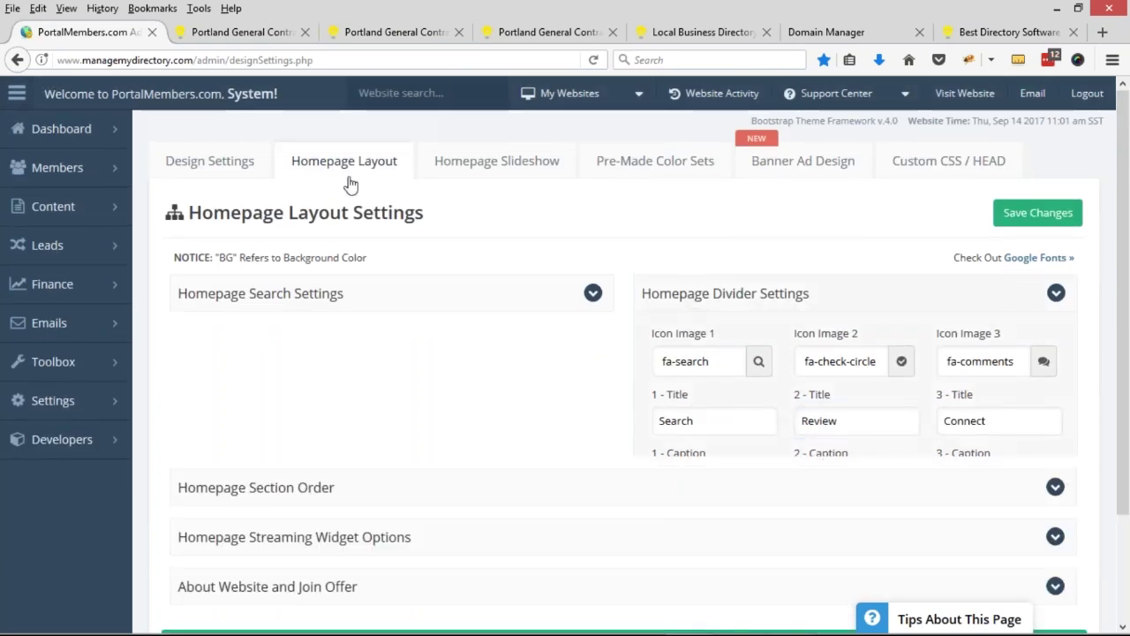
pyautogui.click(691, 298)
pyautogui.scroll(-1, 252, 424)
pyautogui.click(237, 413)
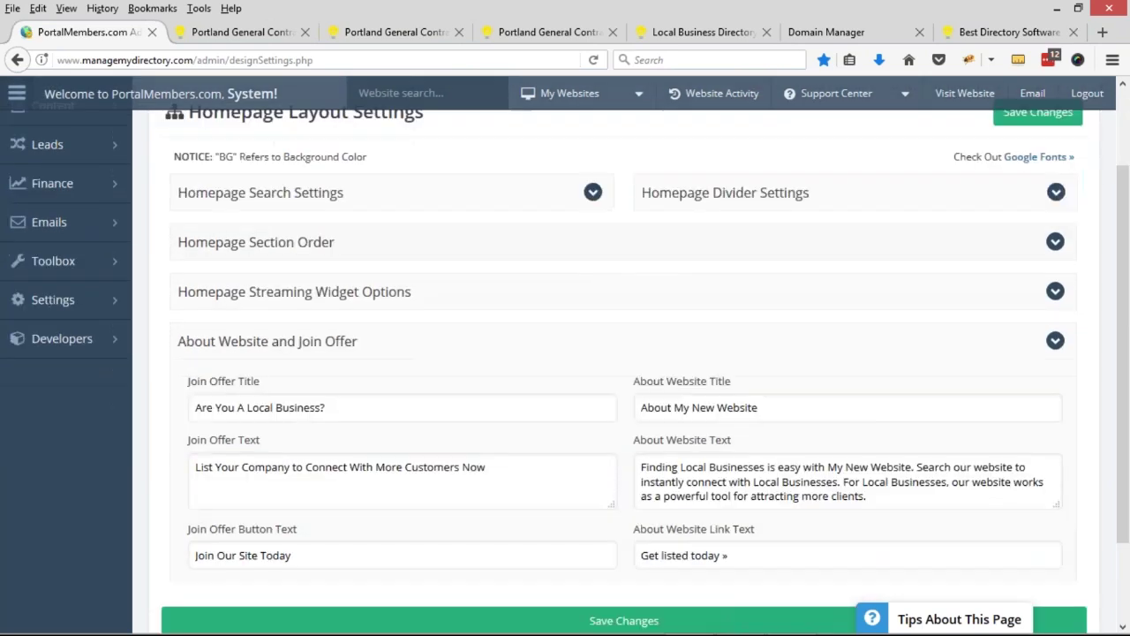
pyautogui.scroll(-2, 237, 413)
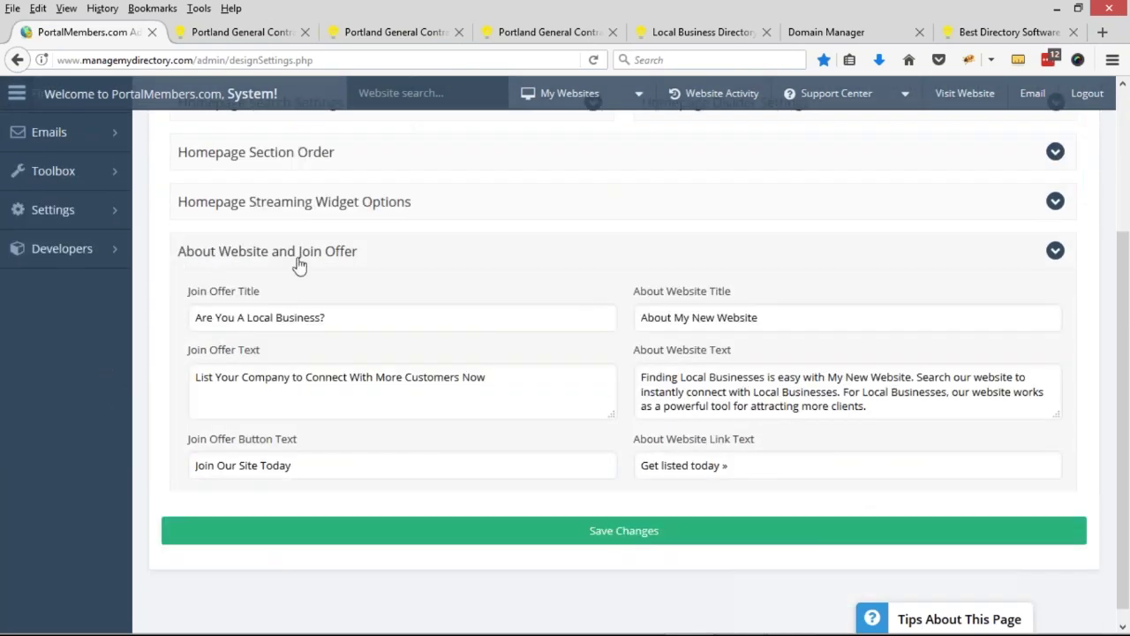
pyautogui.scroll(2, 671, 398)
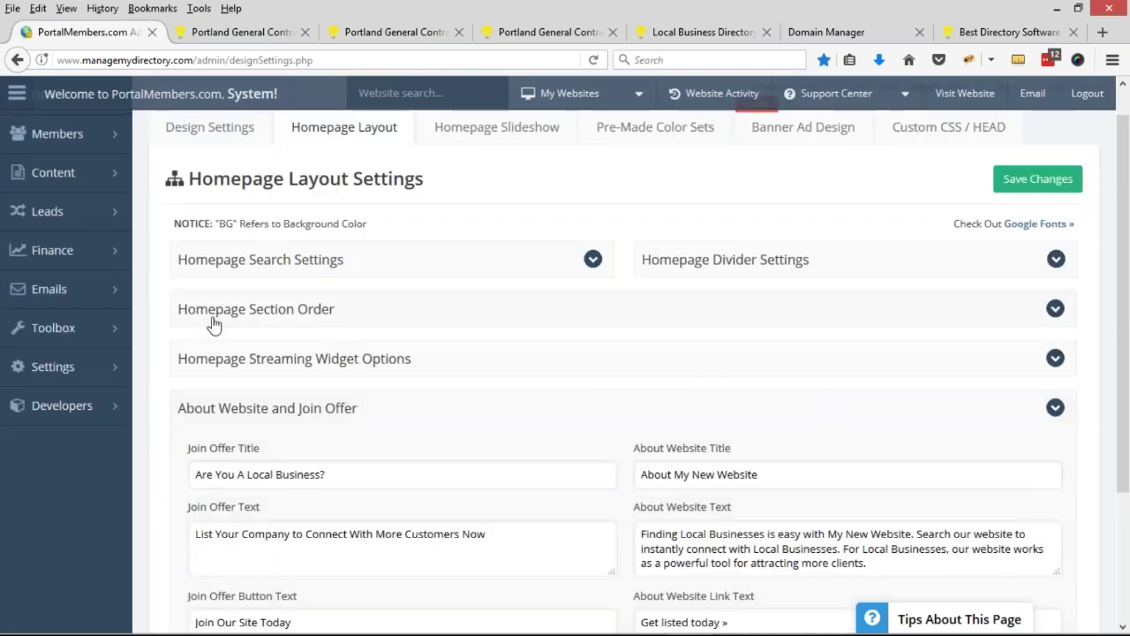
pyautogui.click(332, 311)
pyautogui.scroll(-1, 332, 310)
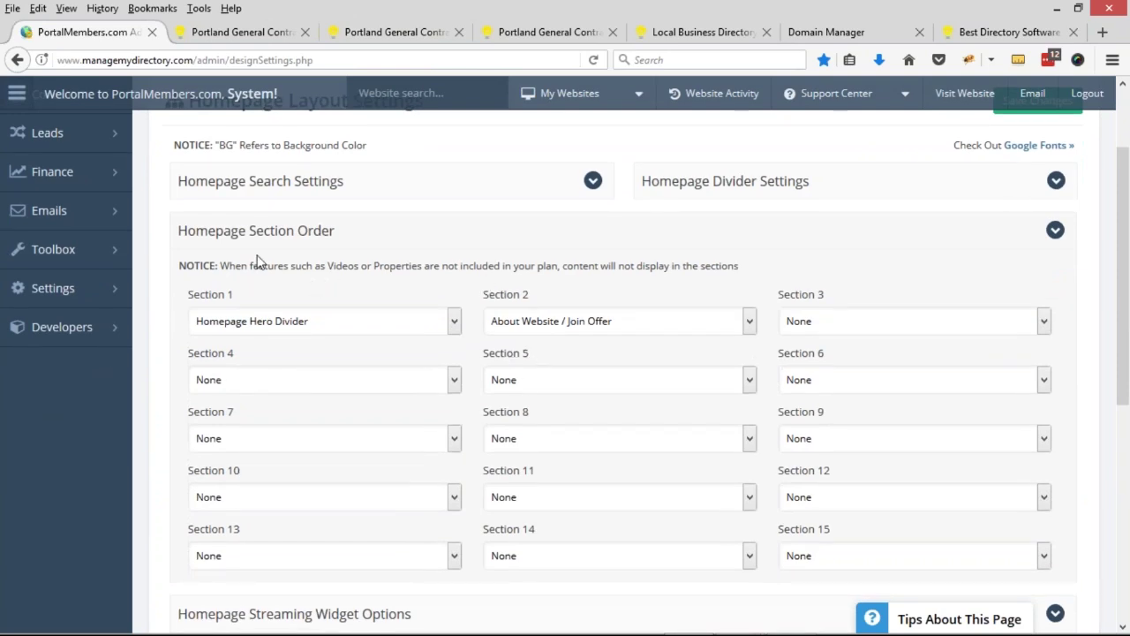
# - Set Section 3 to Show Recent Members, leave Sections 2 and 4 unchanged, and save
pyautogui.click(609, 326)
pyautogui.click(605, 328)
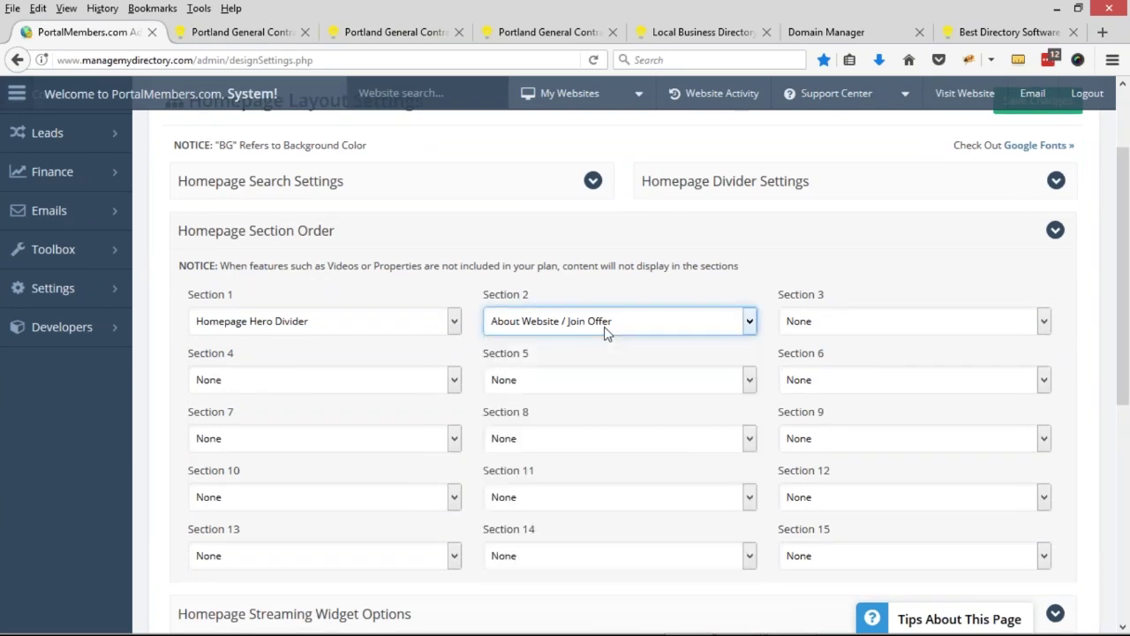
pyautogui.click(852, 332)
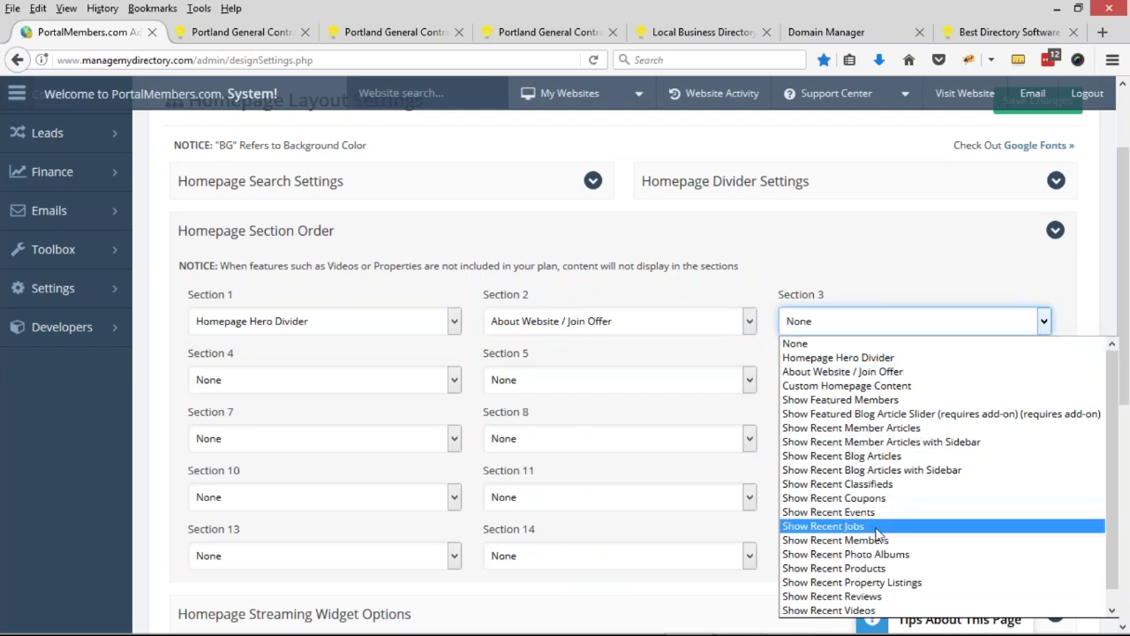
pyautogui.click(834, 540)
pyautogui.click(317, 378)
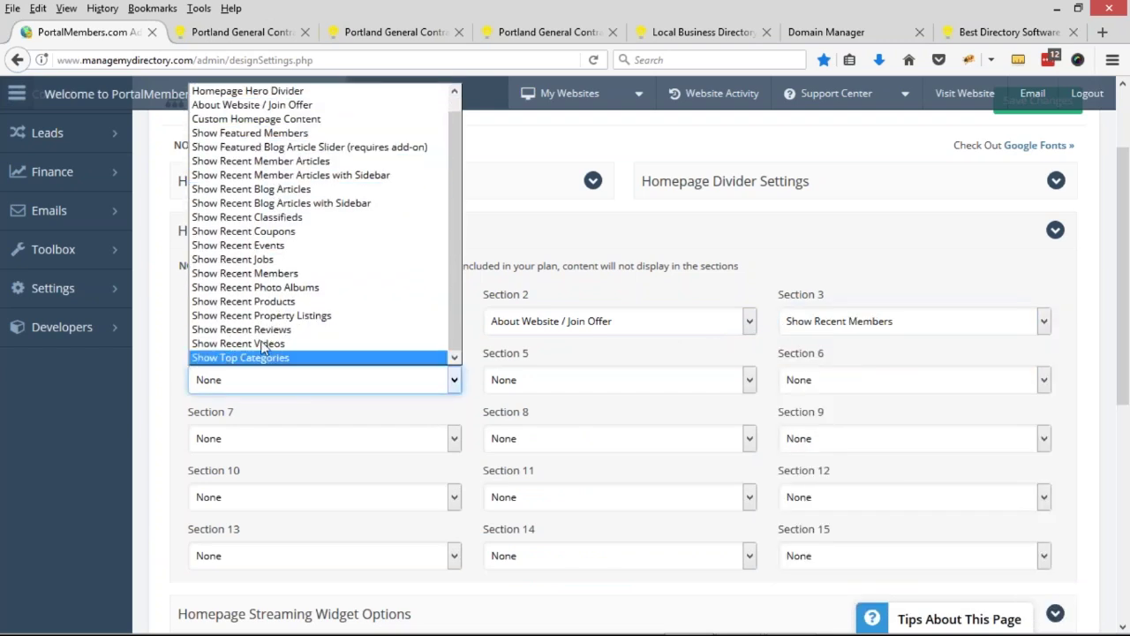
pyautogui.click(797, 330)
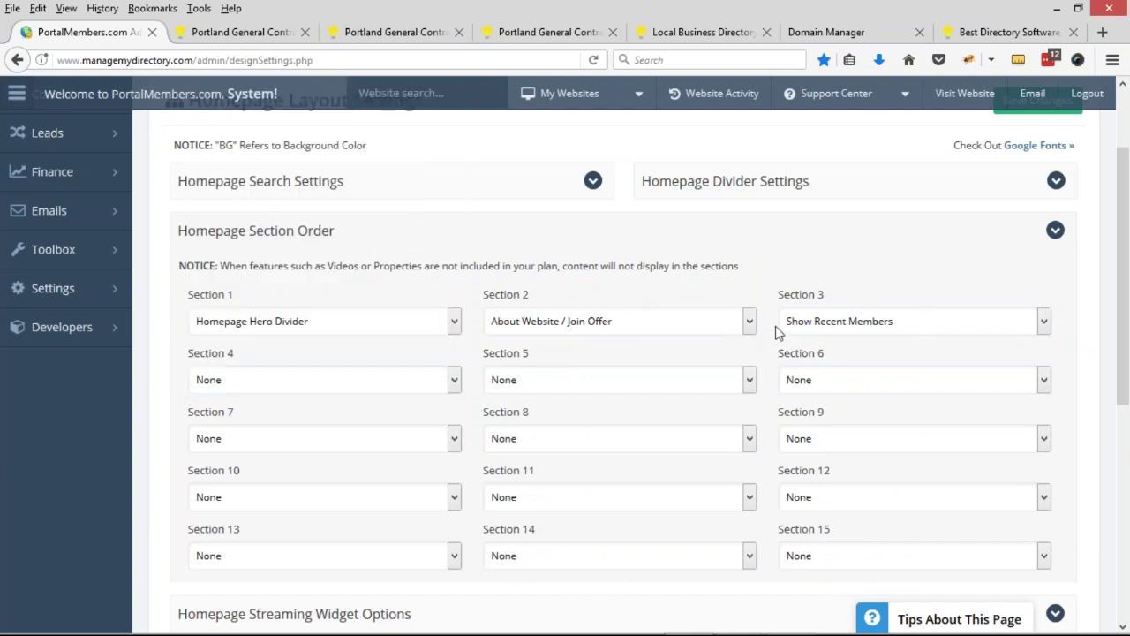
pyautogui.scroll(3, 883, 349)
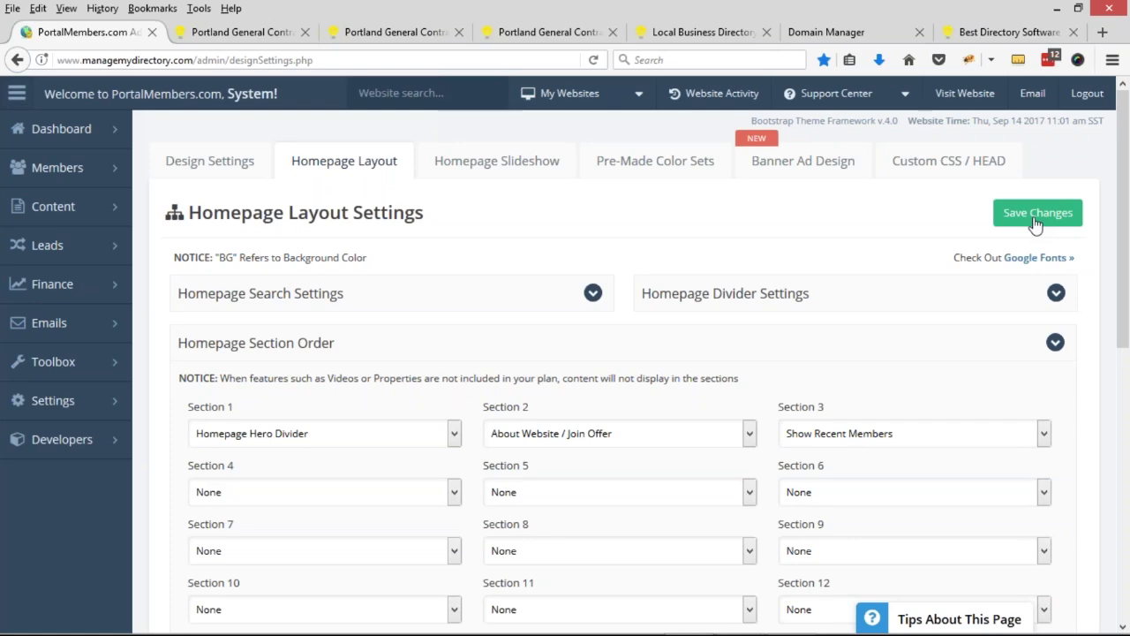
pyautogui.click(1036, 214)
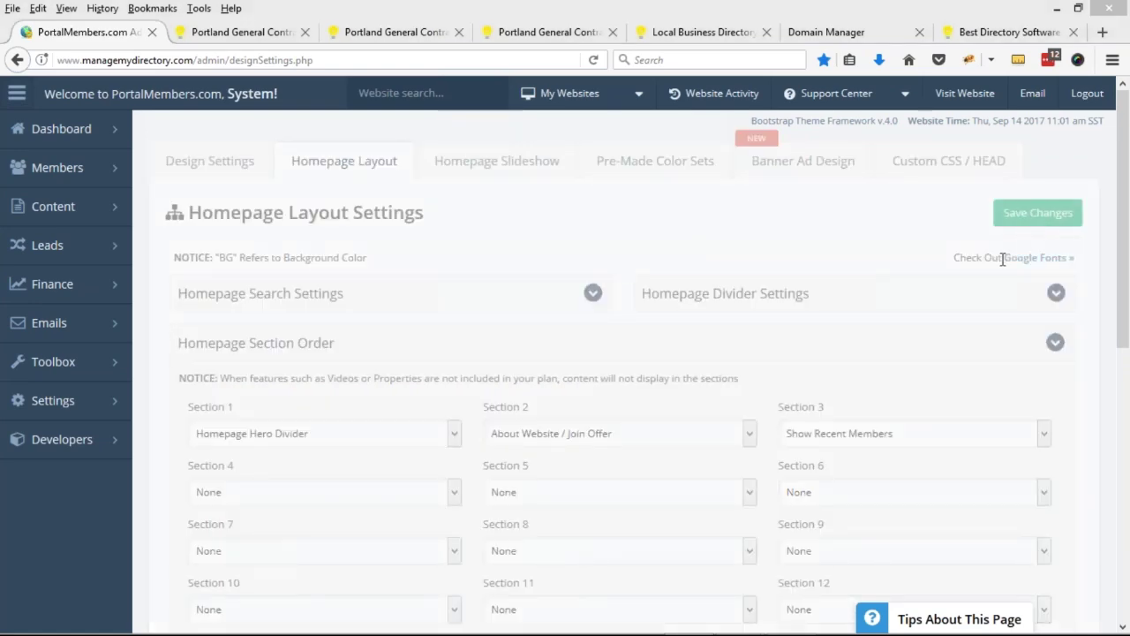
# - Confirm Section 3 stays Show Recent Members and Section 4 stays None
pyautogui.hotkey('alt', 'Tab')
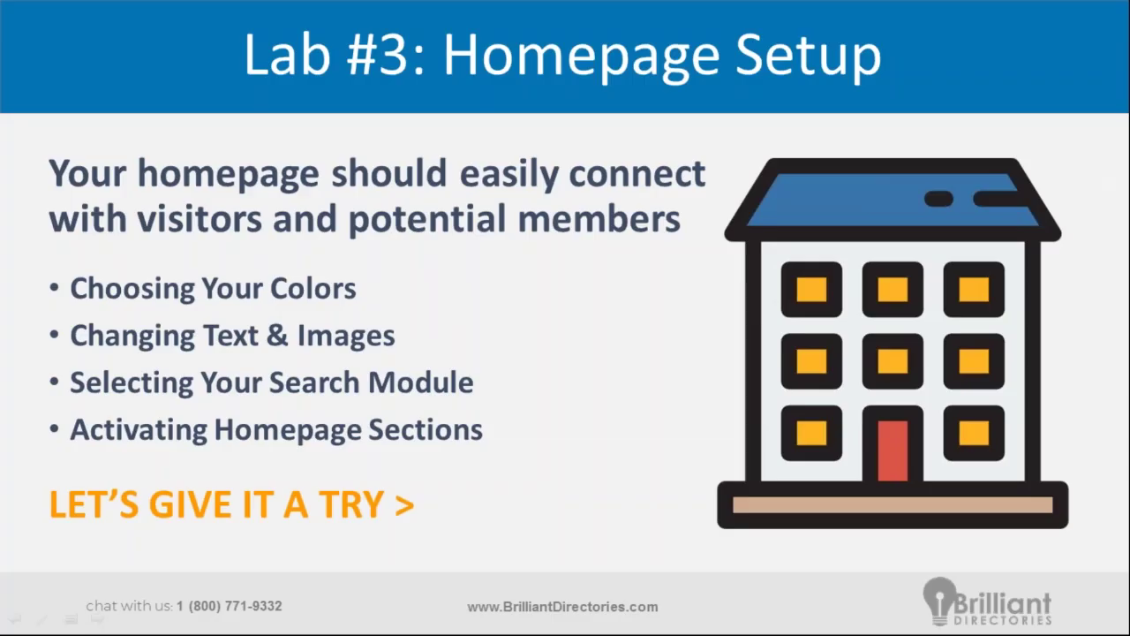
pyautogui.hotkey('alt', 'Tab')
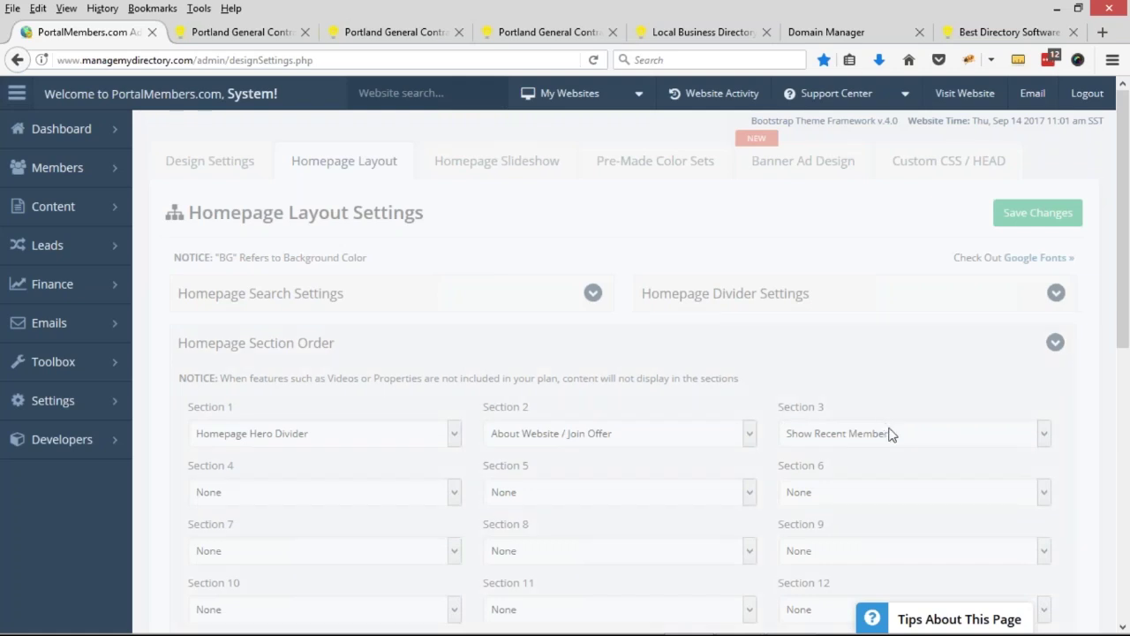
pyautogui.scroll(-2, 890, 434)
pyautogui.click(887, 356)
pyautogui.click(887, 356)
pyautogui.click(320, 406)
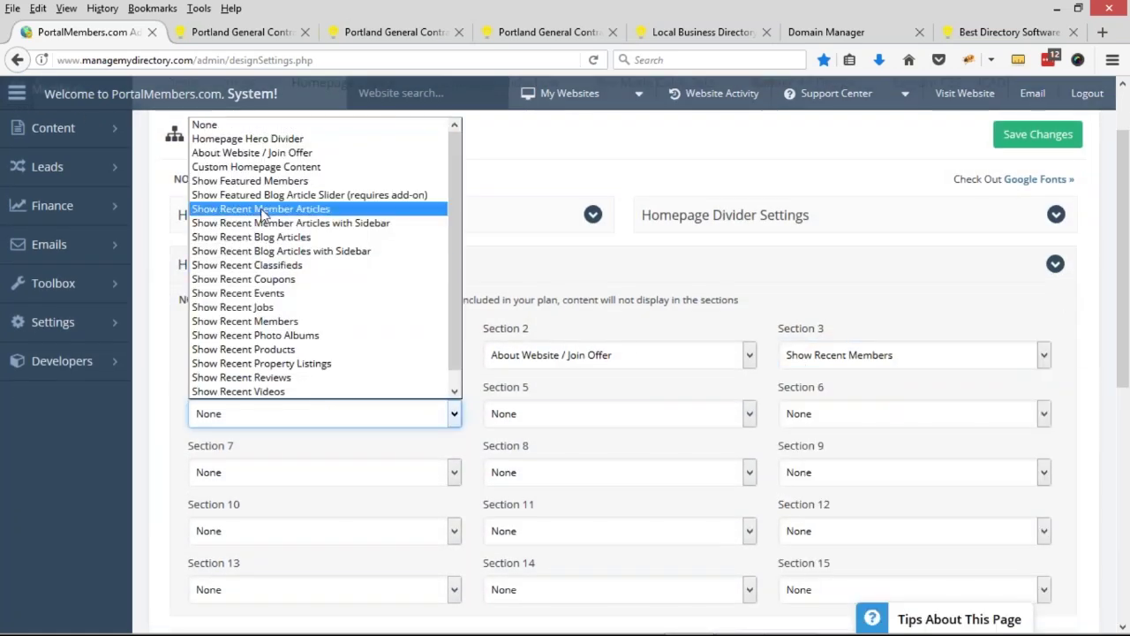
pyautogui.click(590, 266)
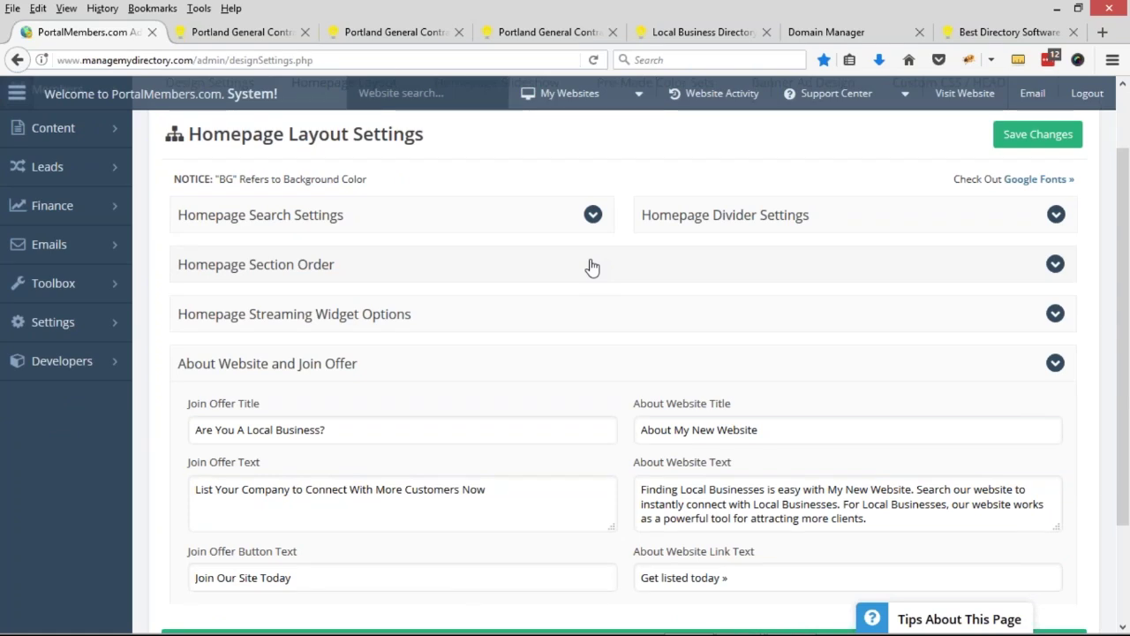
# - Review the Section 2, 3 and 5 choices, then bring up the live directory site
pyautogui.click(575, 265)
pyautogui.click(540, 360)
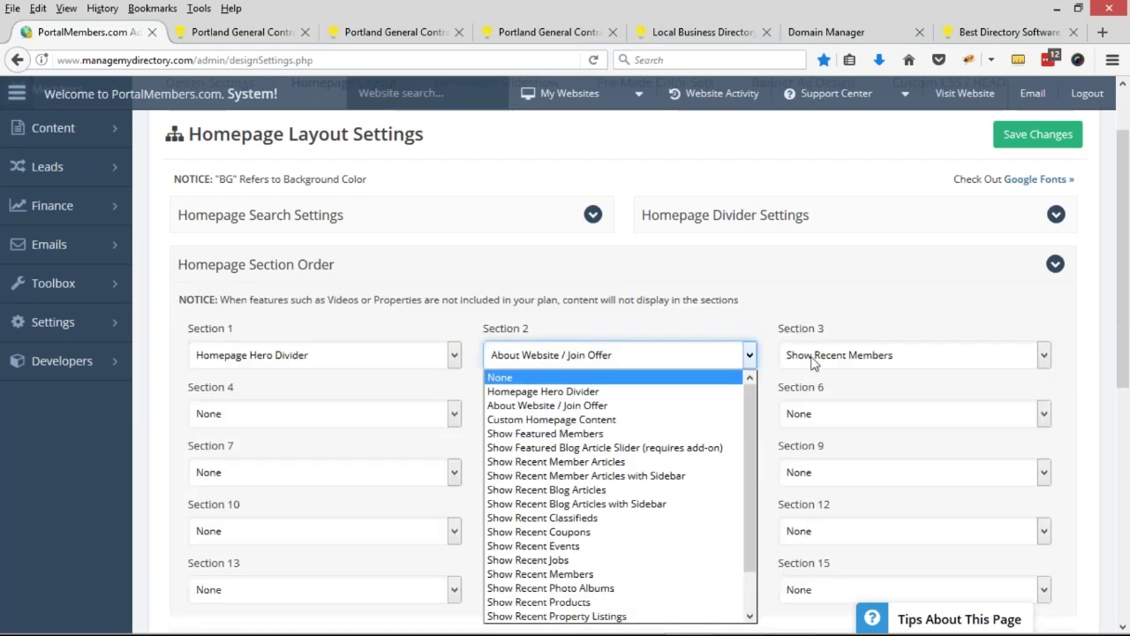
pyautogui.click(813, 360)
pyautogui.click(542, 422)
pyautogui.click(430, 392)
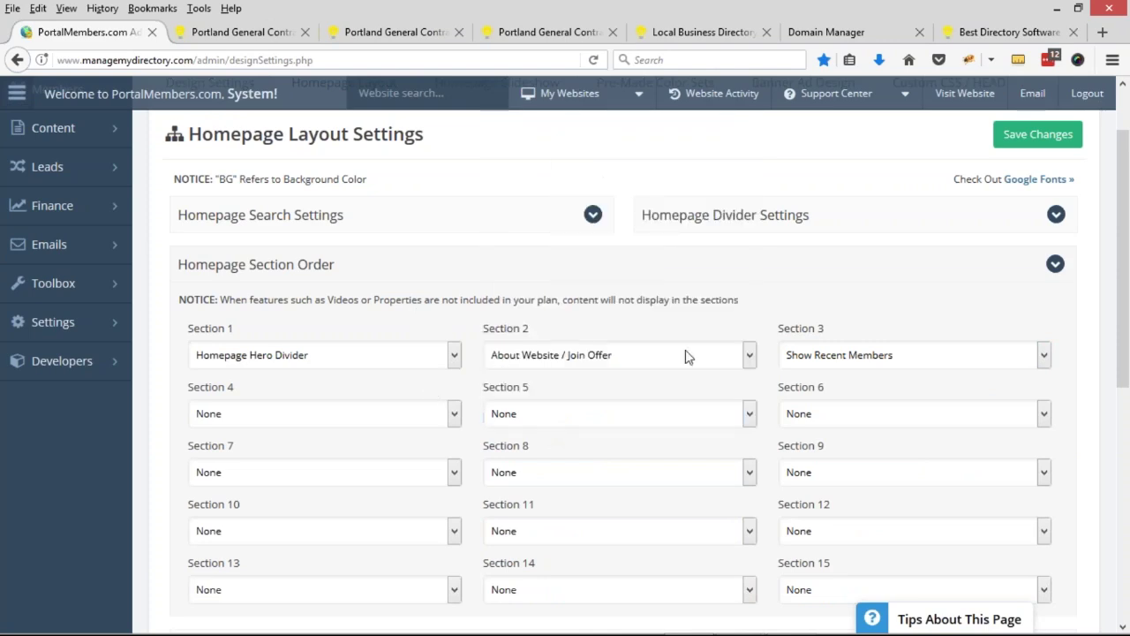
pyautogui.scroll(-2, 688, 355)
pyautogui.moveTo(842, 492); pyautogui.dragTo(780, 492)
pyautogui.click(724, 318)
pyautogui.scroll(4, 724, 318)
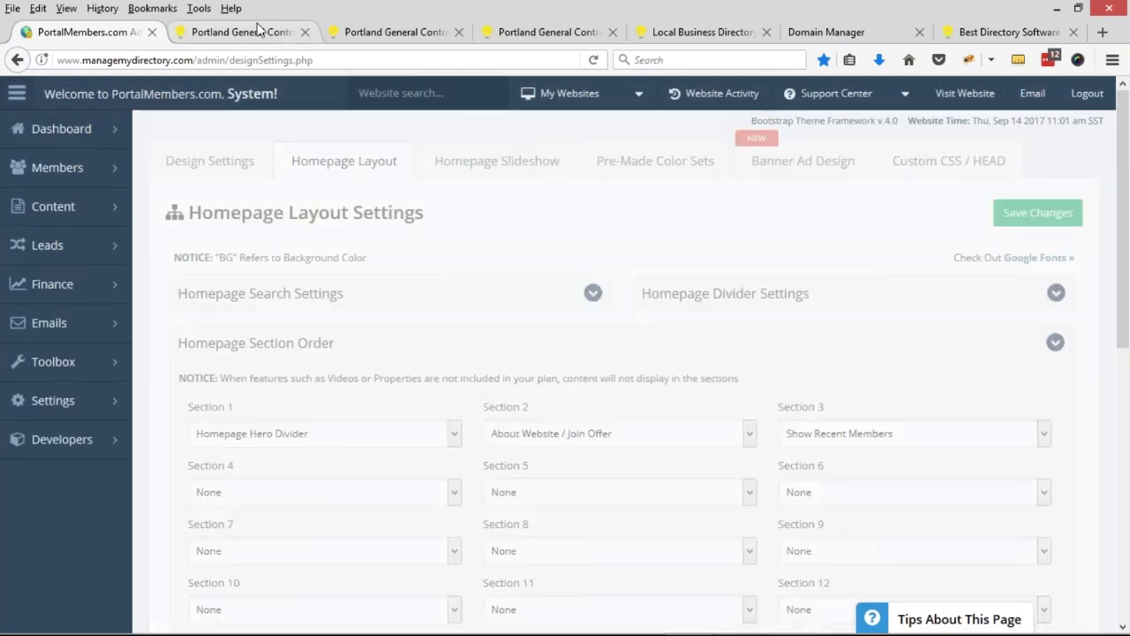
pyautogui.click(388, 32)
pyautogui.scroll(10, 574, 273)
# - Reload the live homepage and scroll down to the new Newest Members section
pyautogui.click(593, 60)
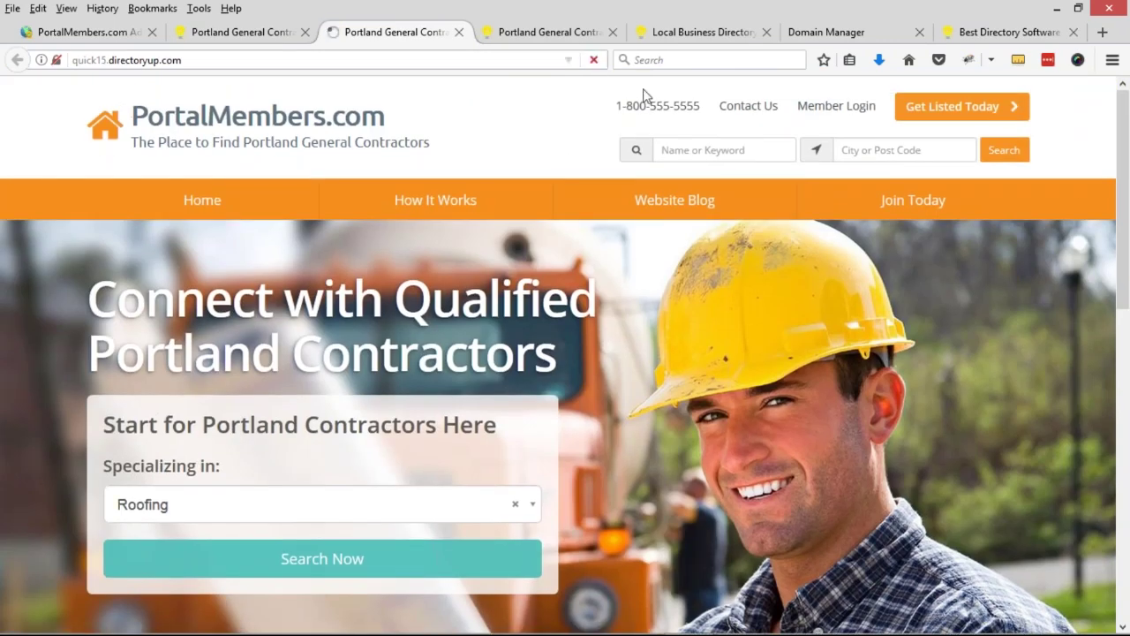
pyautogui.scroll(-3, 434, 229)
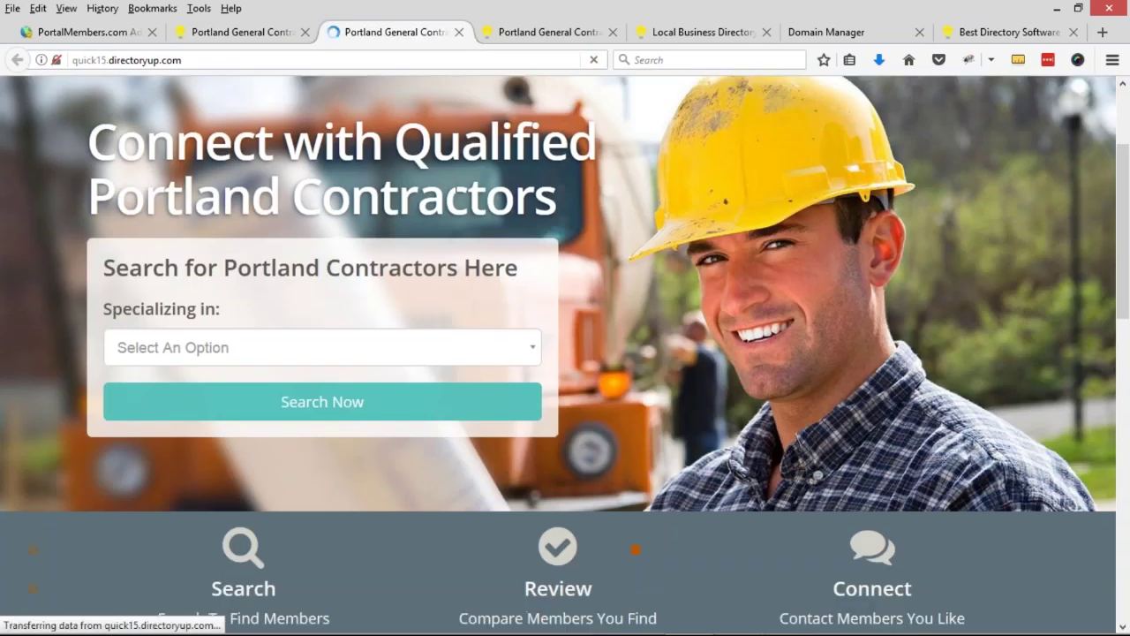
pyautogui.scroll(-12, 345, 408)
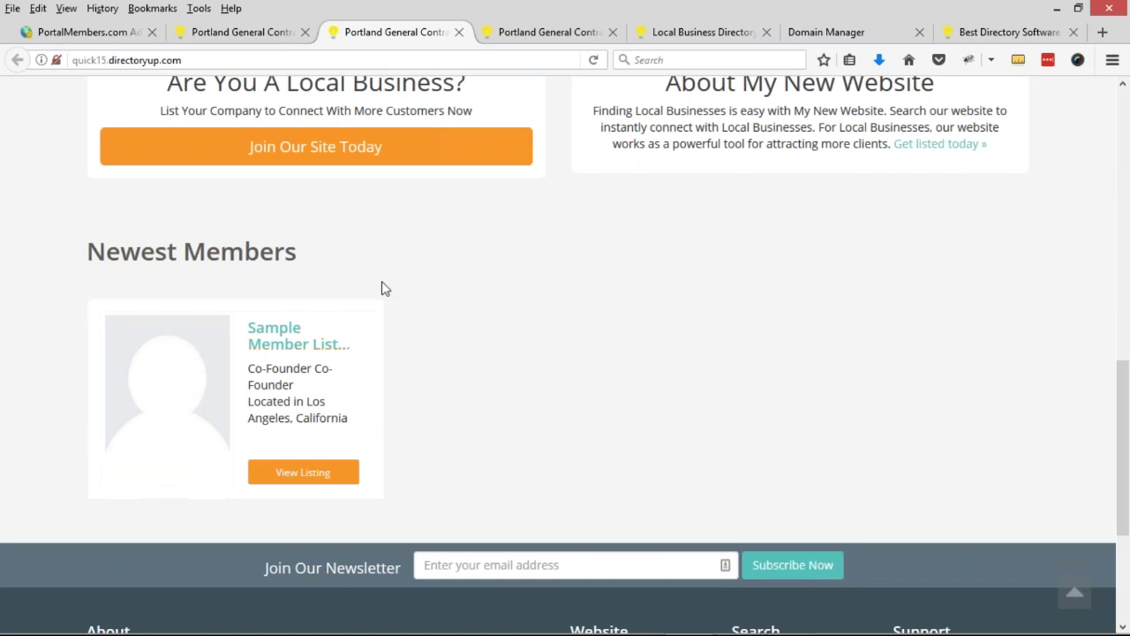
pyautogui.scroll(-2, 302, 301)
pyautogui.tripleClick(187, 176)
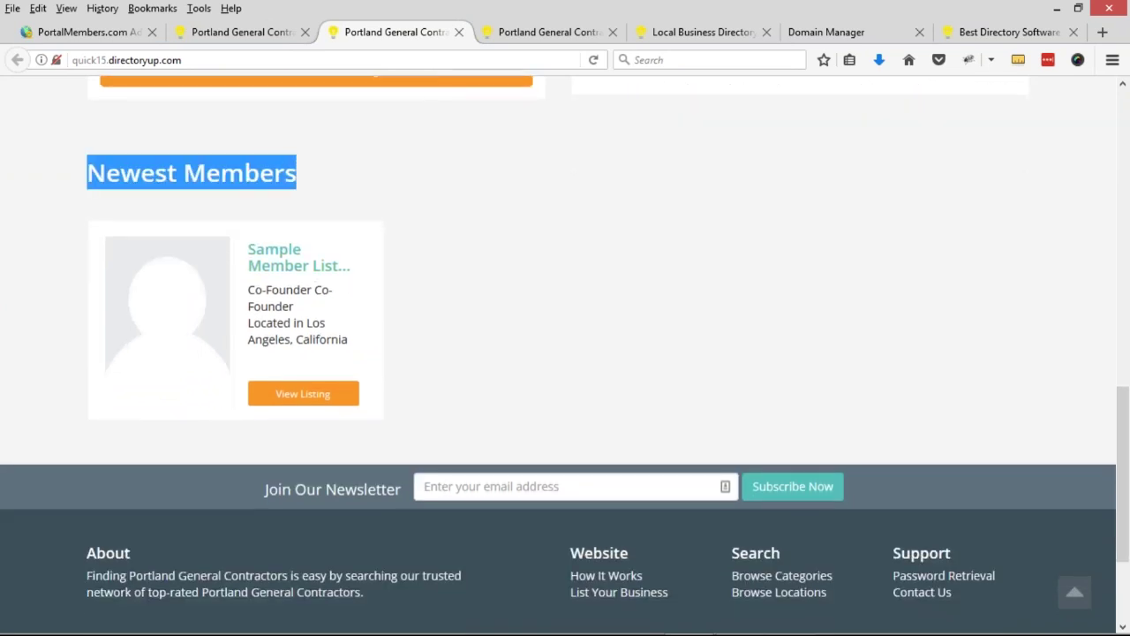
pyautogui.click(389, 180)
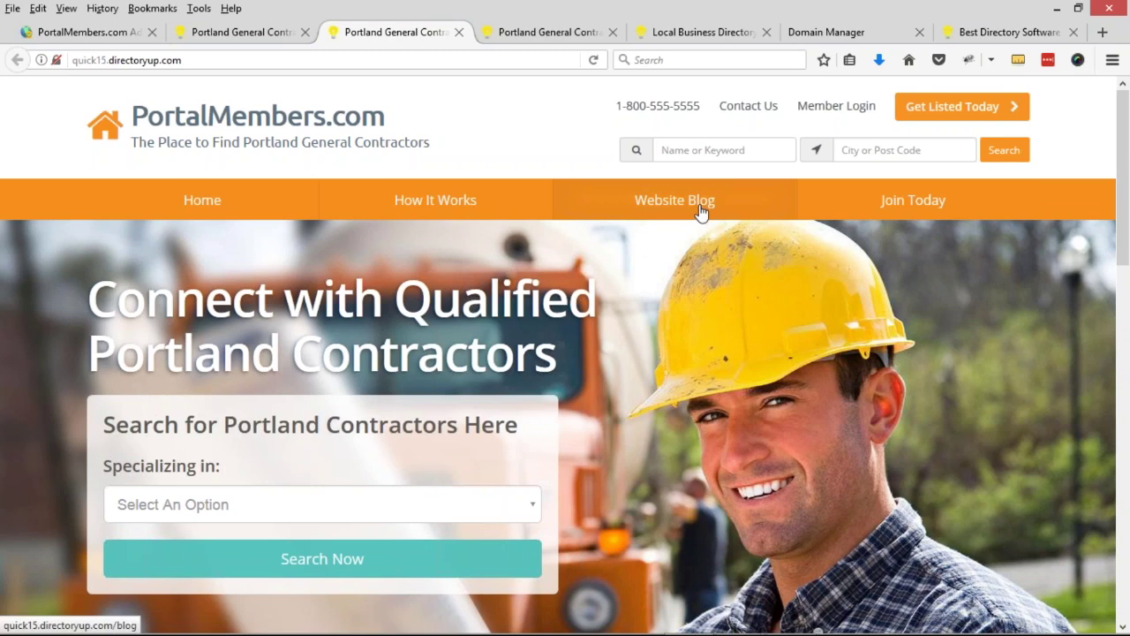
# - From the admin, go to Toolbox > Menu Manager and edit the Header Main Menu
pyautogui.click(88, 33)
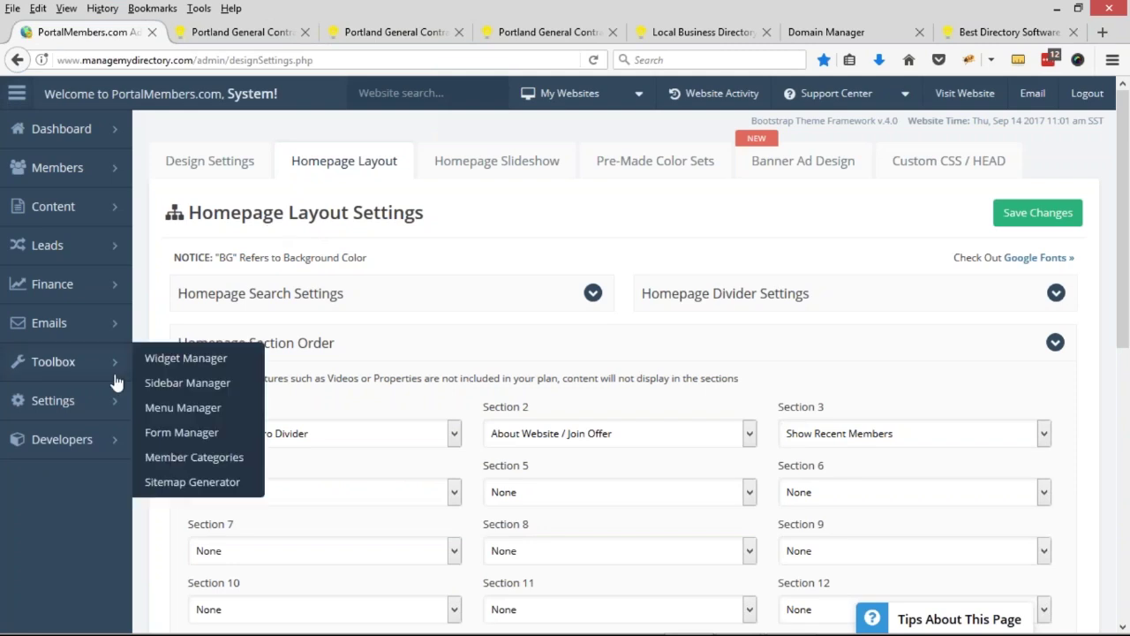
pyautogui.click(53, 361)
pyautogui.click(41, 450)
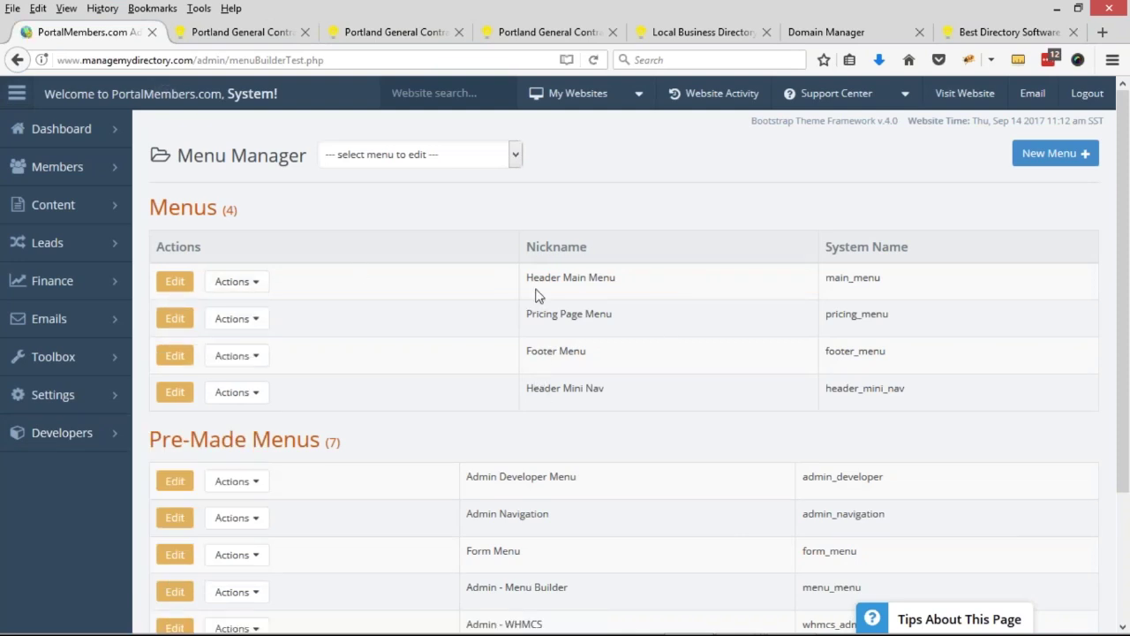
pyautogui.moveTo(526, 277); pyautogui.dragTo(618, 280)
pyautogui.click(175, 281)
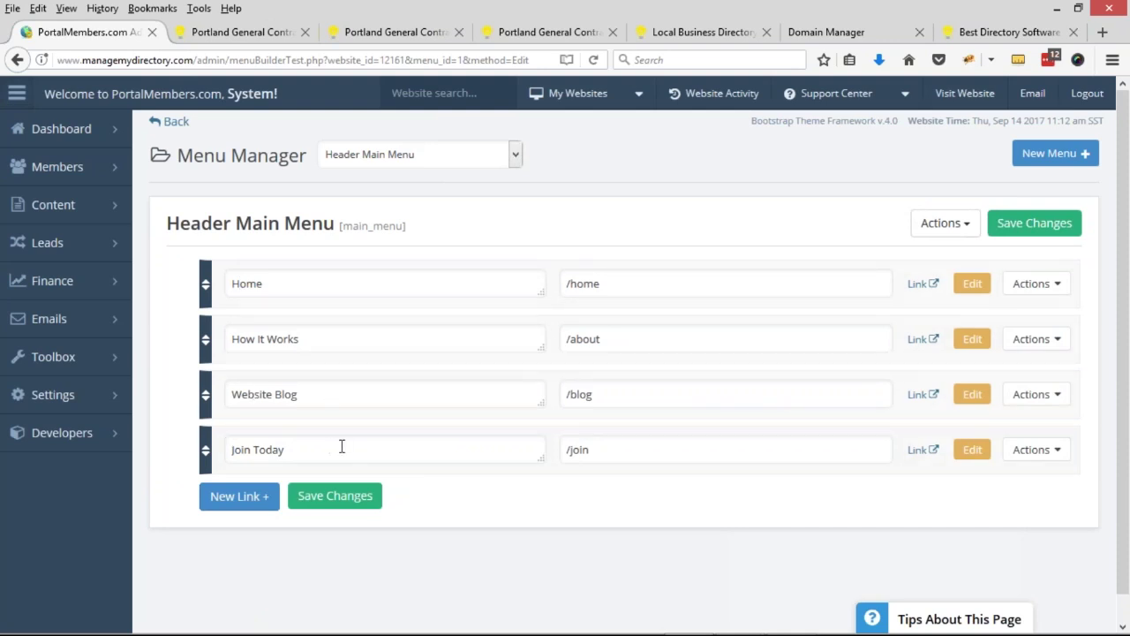
pyautogui.click(1056, 400)
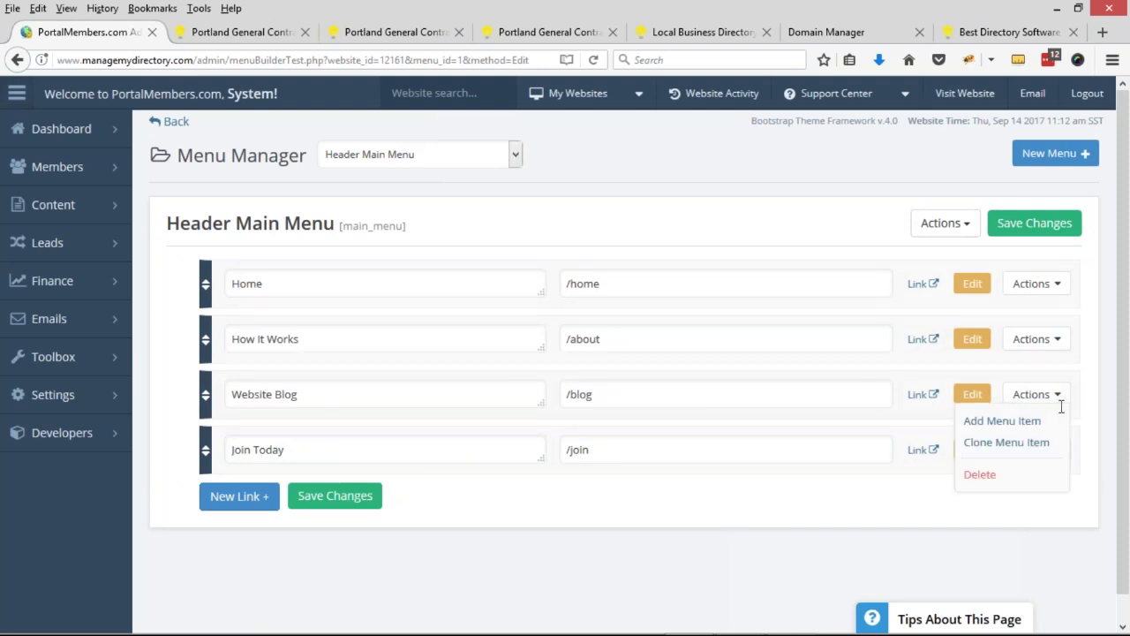
# - Delete the Website Blog link from the Header Main Menu and confirm
pyautogui.click(1033, 474)
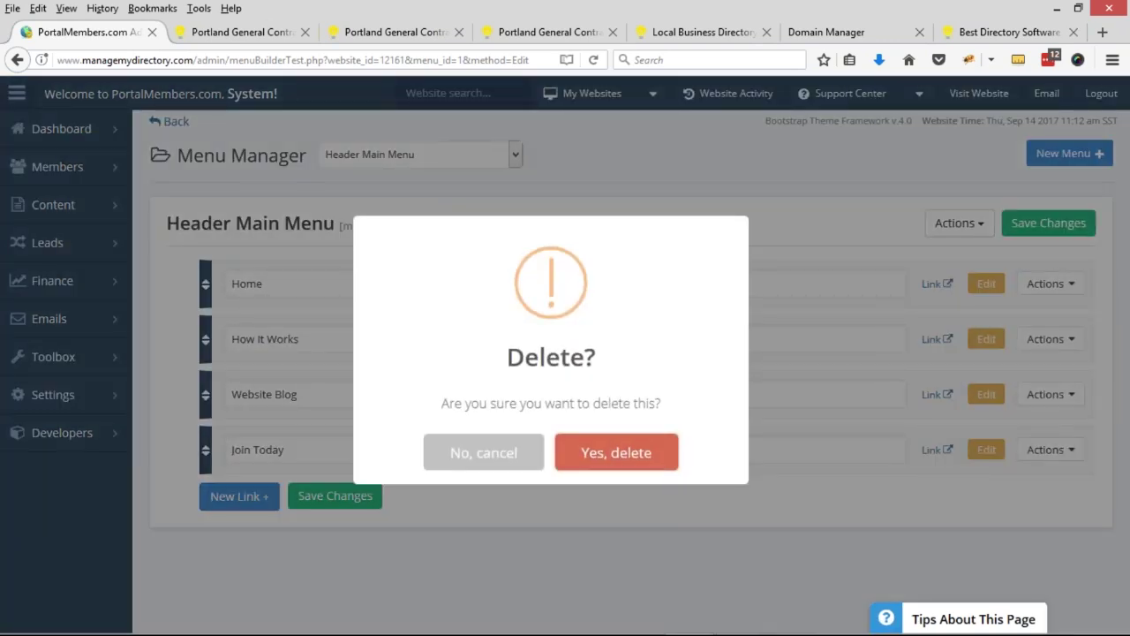
pyautogui.click(568, 453)
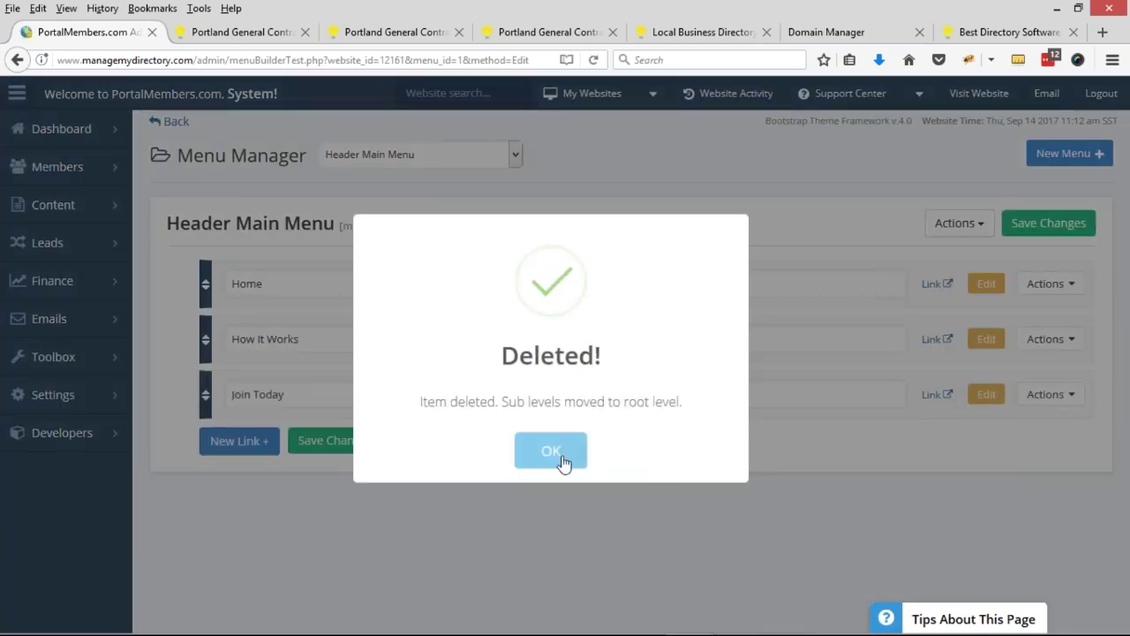
pyautogui.click(563, 452)
# - Open Member Categories in a new tab and show its Sub-Level Categories
pyautogui.moveTo(68, 358)
pyautogui.middleClick(186, 450)
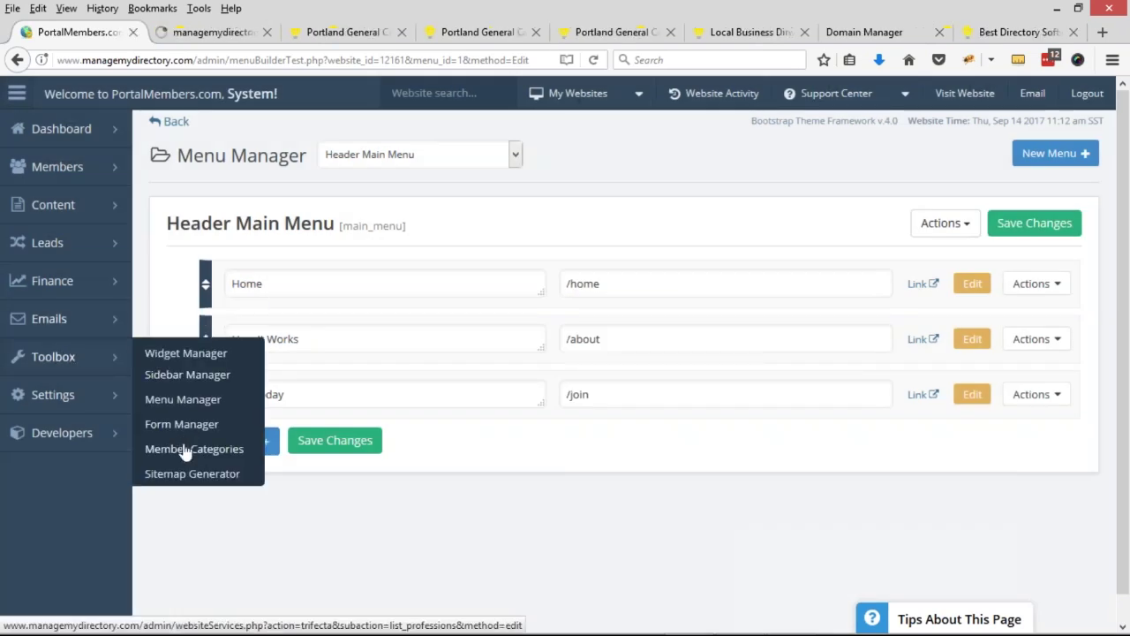
pyautogui.click(172, 37)
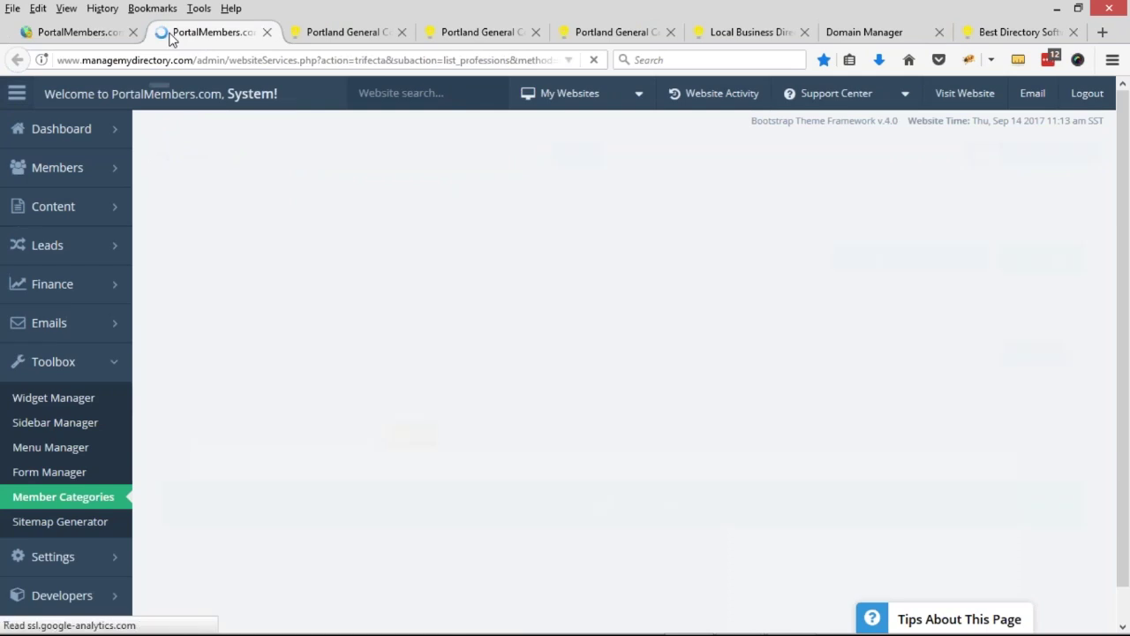
pyautogui.click(417, 221)
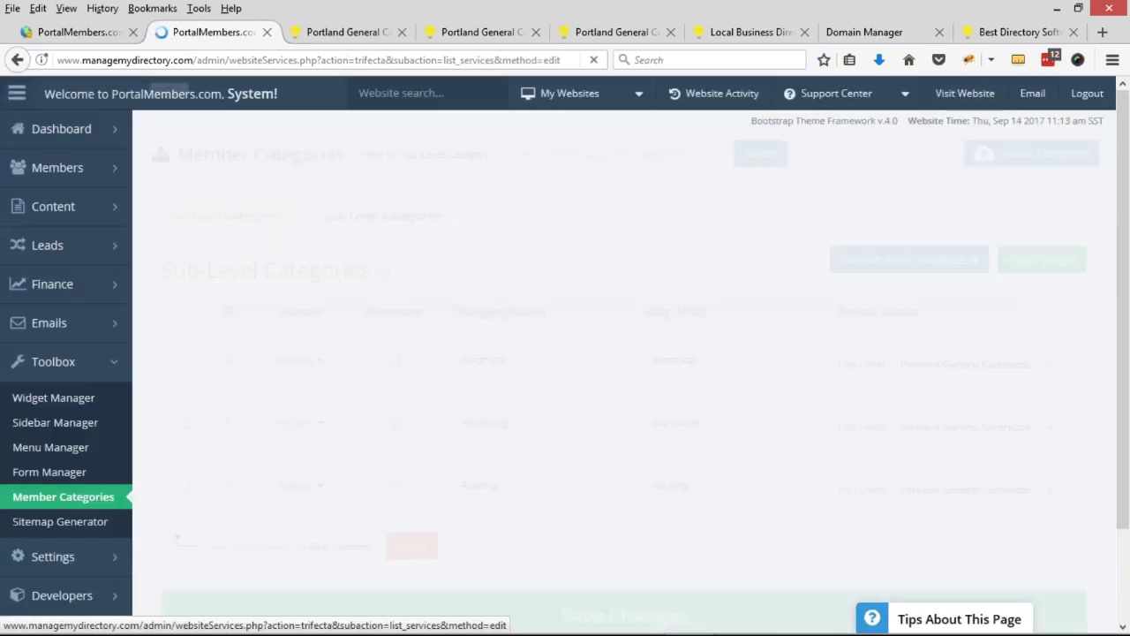
# - Open the live Electrical, Plumbing and Roofing pages in background tabs, then return to the menu editor
pyautogui.click(300, 359)
pyautogui.middleClick(252, 393)
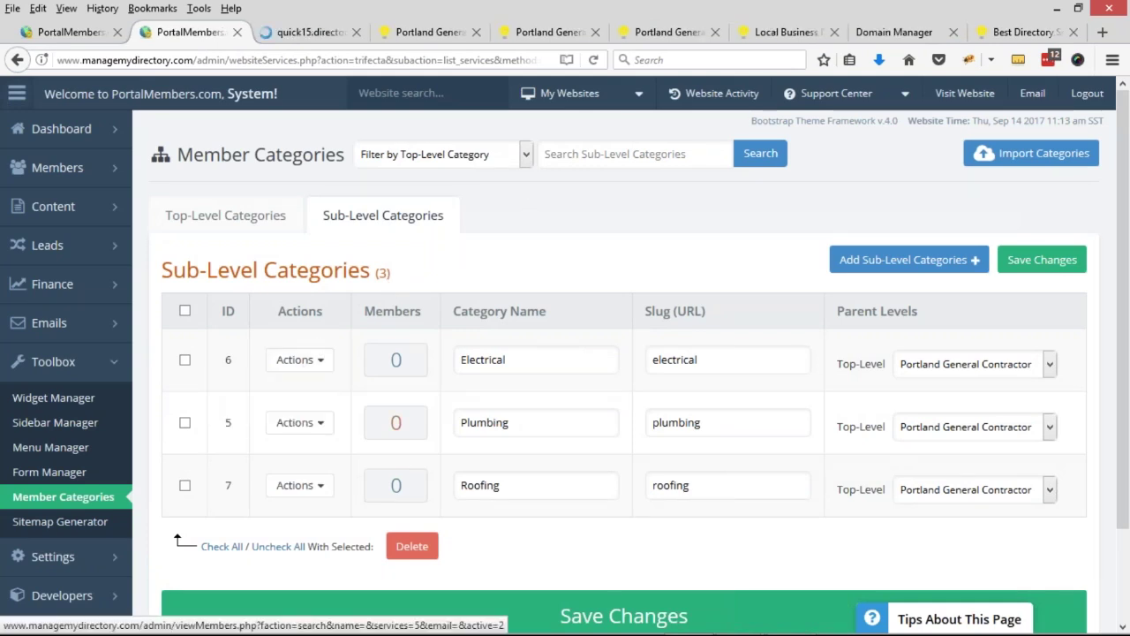
pyautogui.click(298, 425)
pyautogui.middleClick(269, 452)
pyautogui.click(298, 485)
pyautogui.middleClick(283, 512)
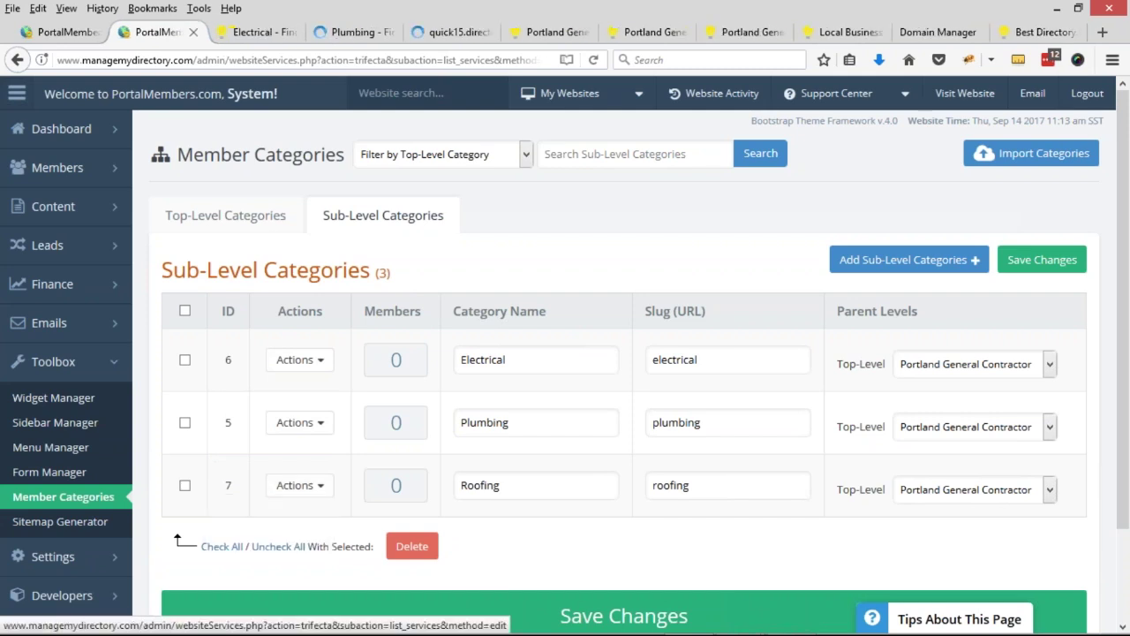
pyautogui.click(62, 32)
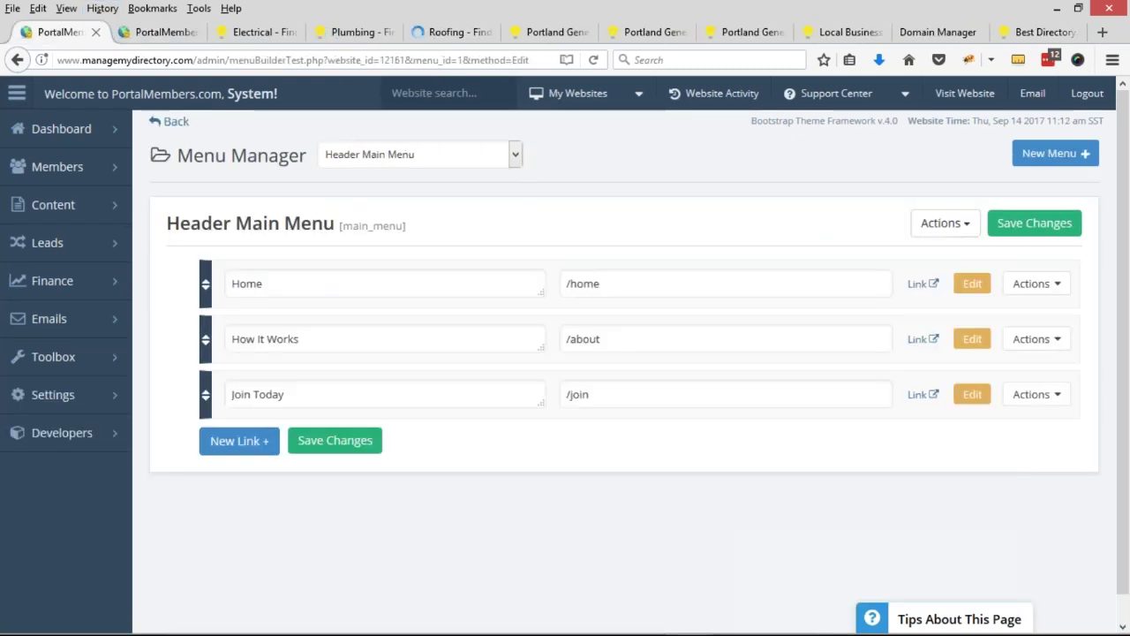
# - Add a new menu link named 'Find Contractors'
pyautogui.click(261, 446)
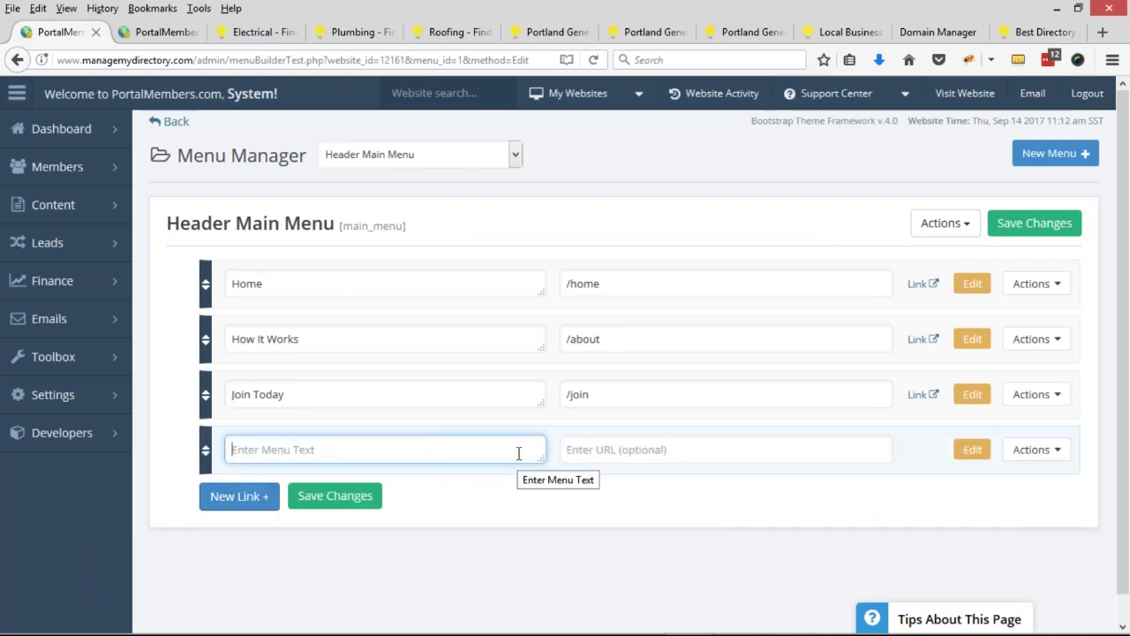
pyautogui.write('Find Contractors')
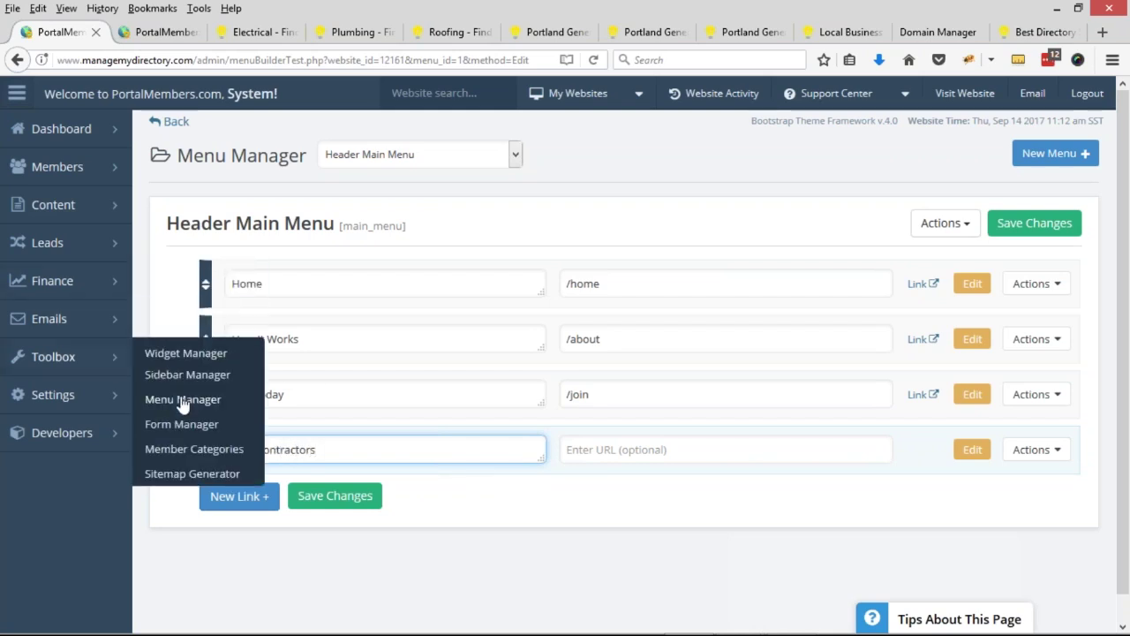
pyautogui.click(241, 452)
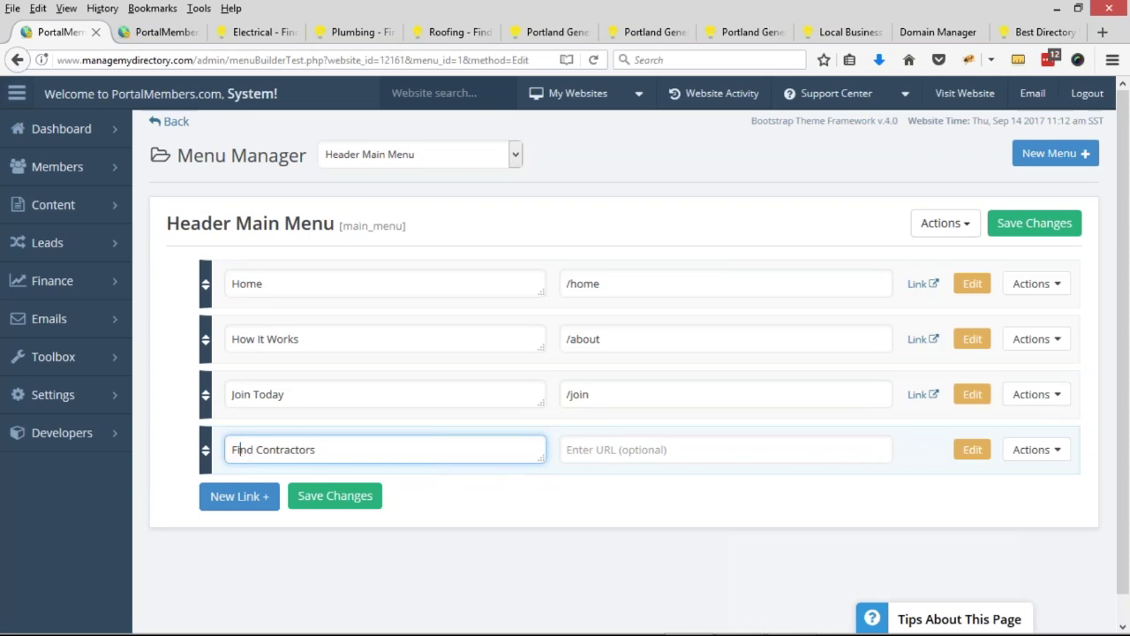
# - Add three empty links and nest each one under Find Contractors
pyautogui.click(239, 496)
pyautogui.scroll(-1, 239, 543)
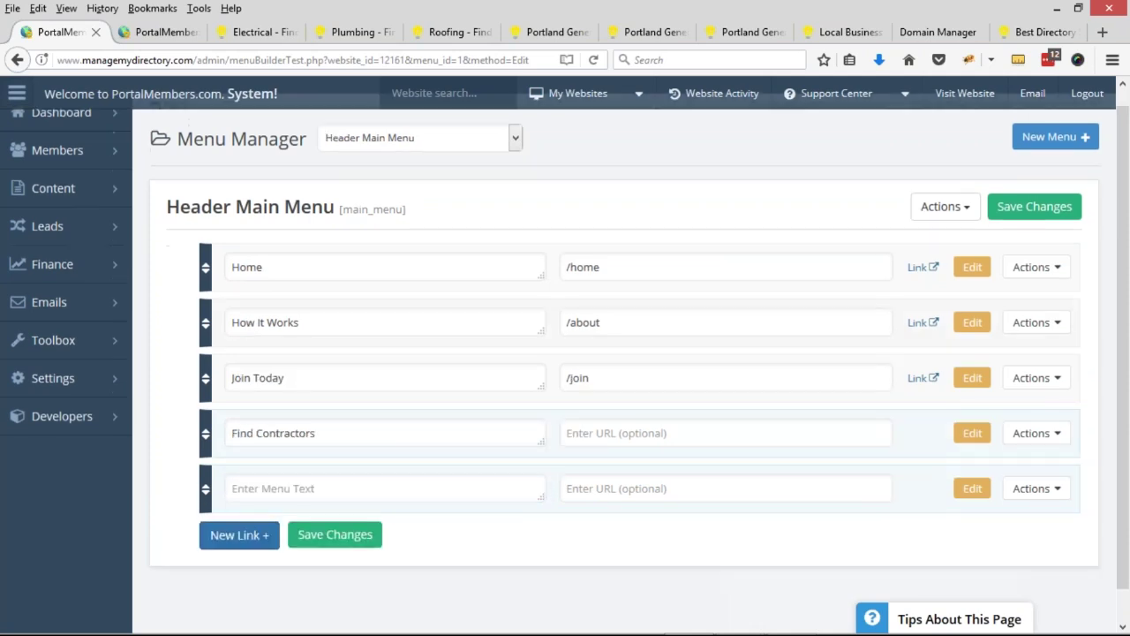
pyautogui.click(240, 535)
pyautogui.scroll(-1, 239, 530)
pyautogui.click(239, 502)
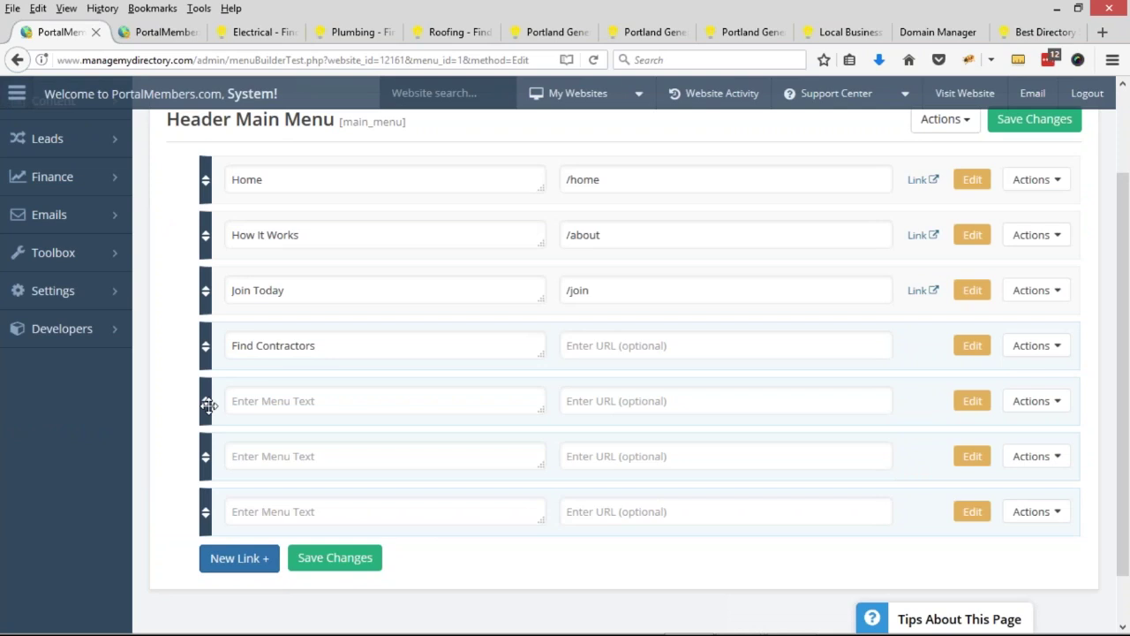
pyautogui.moveTo(223, 405); pyautogui.dragTo(234, 404)
pyautogui.moveTo(223, 446); pyautogui.dragTo(252, 456)
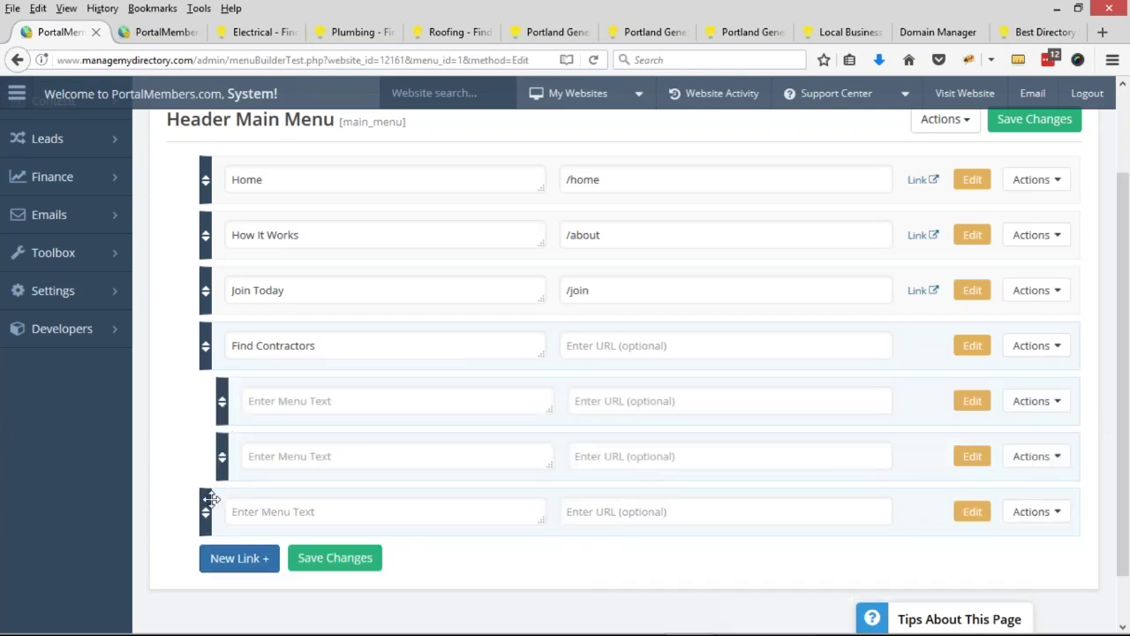
pyautogui.moveTo(215, 503); pyautogui.dragTo(256, 512)
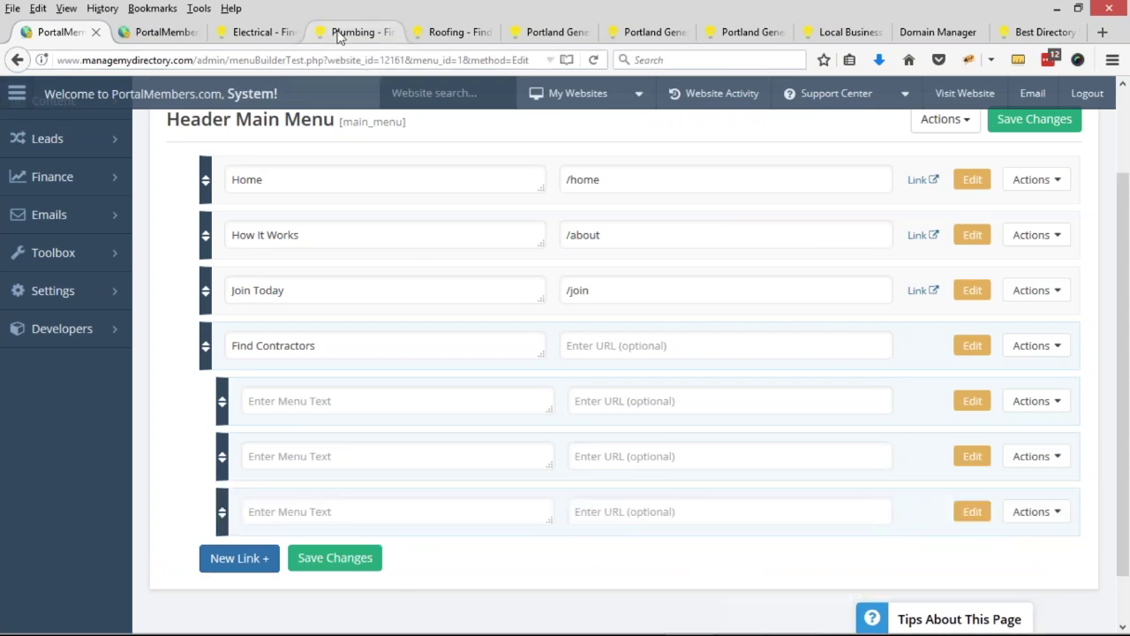
# - Name the first two sub-links Plumbing and Roofing, copying the names from the category pages
pyautogui.click(349, 32)
pyautogui.doubleClick(184, 260)
pyautogui.hotkey('ctrl', 'c')
pyautogui.click(165, 33)
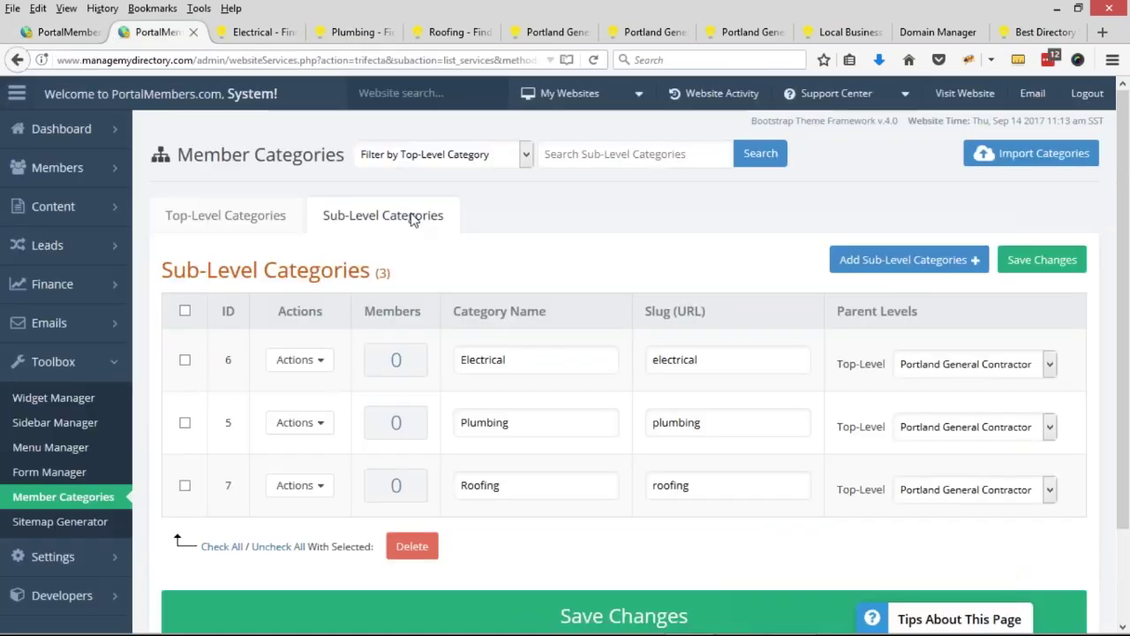
pyautogui.click(73, 33)
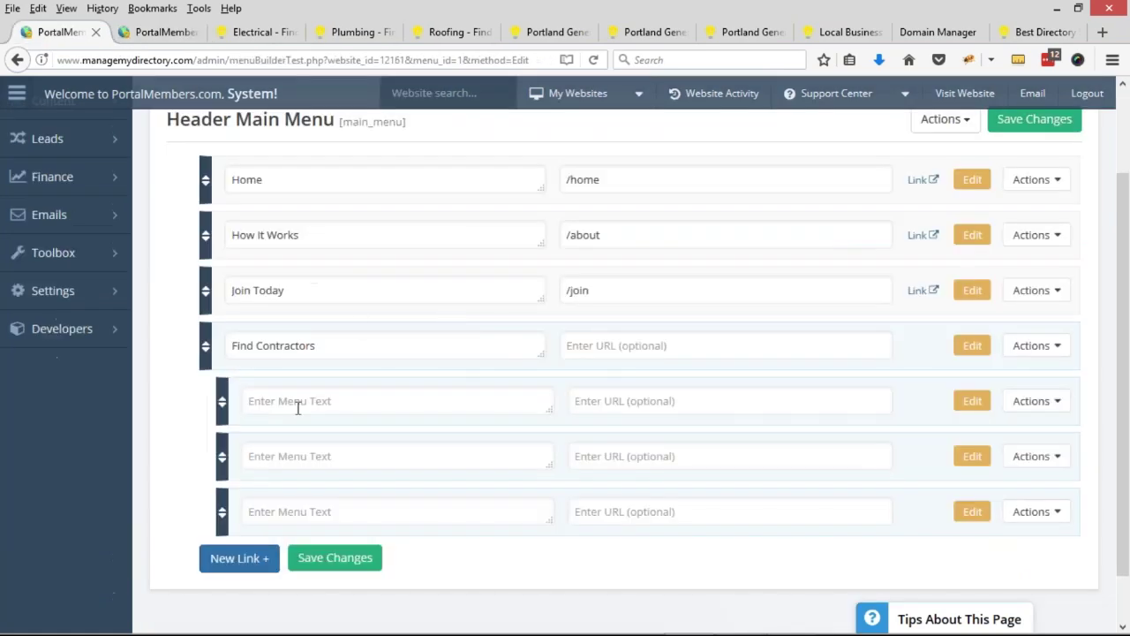
pyautogui.click(299, 405)
pyautogui.hotkey('ctrl', 'v')
pyautogui.press('BackSpace')
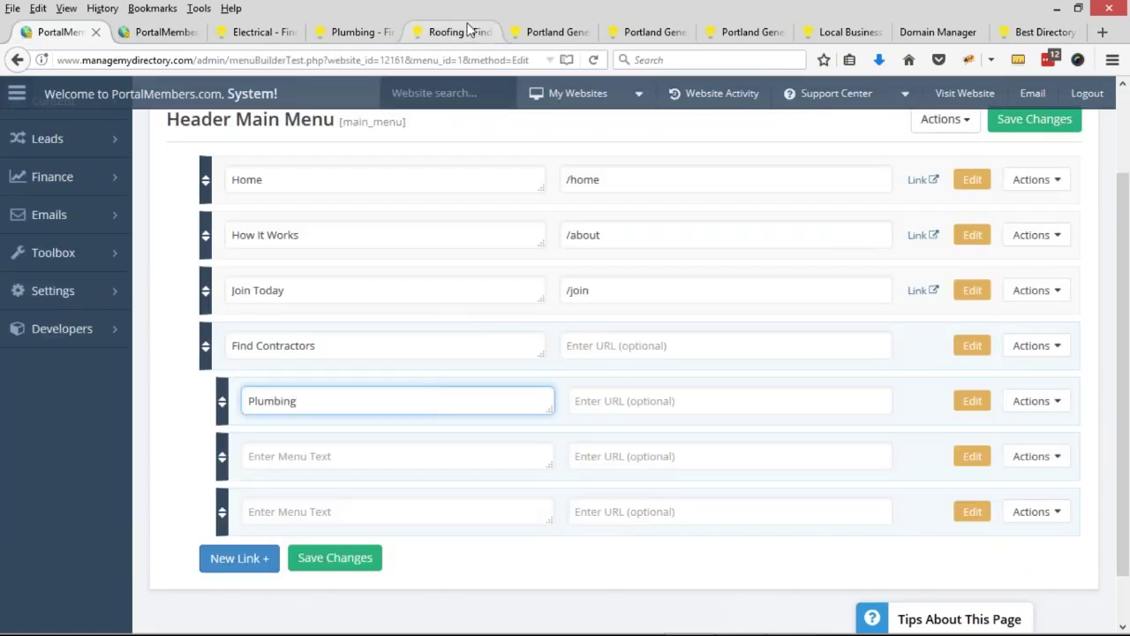
pyautogui.click(446, 32)
pyautogui.doubleClick(139, 261)
pyautogui.hotkey('ctrl', 'c')
pyautogui.click(73, 33)
pyautogui.click(330, 454)
pyautogui.hotkey('ctrl', 'v')
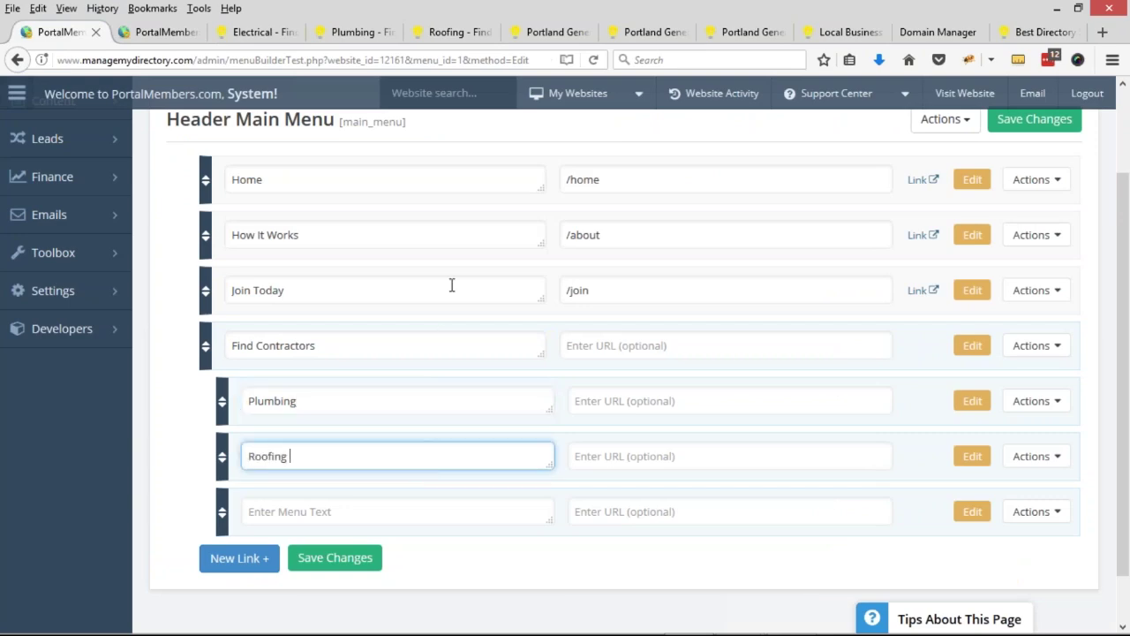
# - Name the third sub-link Electrical
pyautogui.click(546, 33)
pyautogui.click(449, 32)
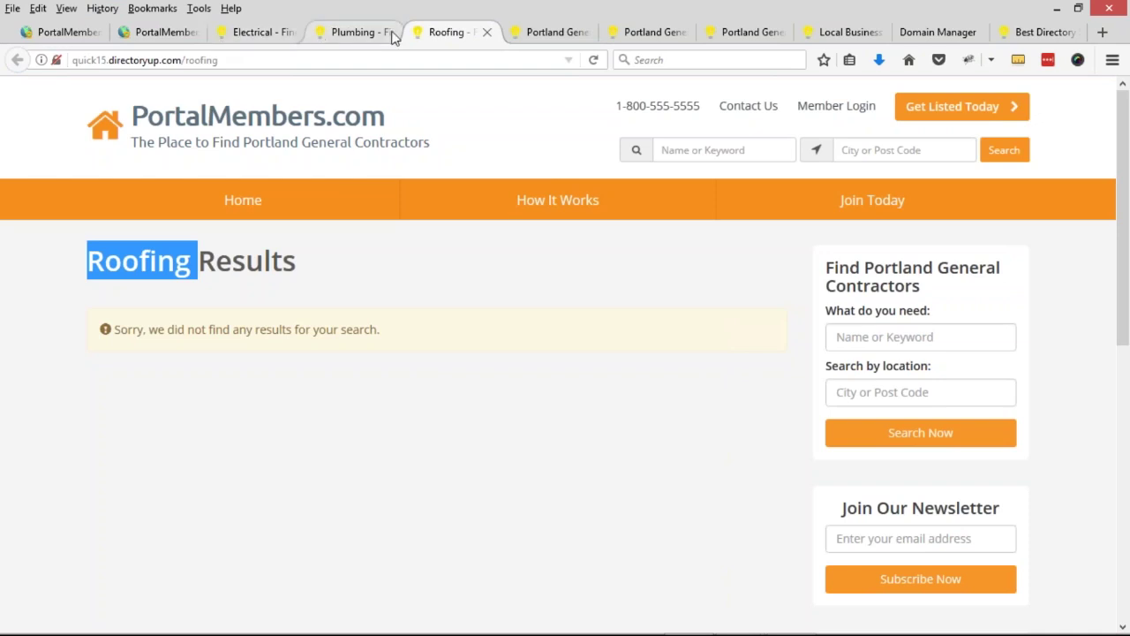
pyautogui.click(258, 35)
pyautogui.doubleClick(150, 260)
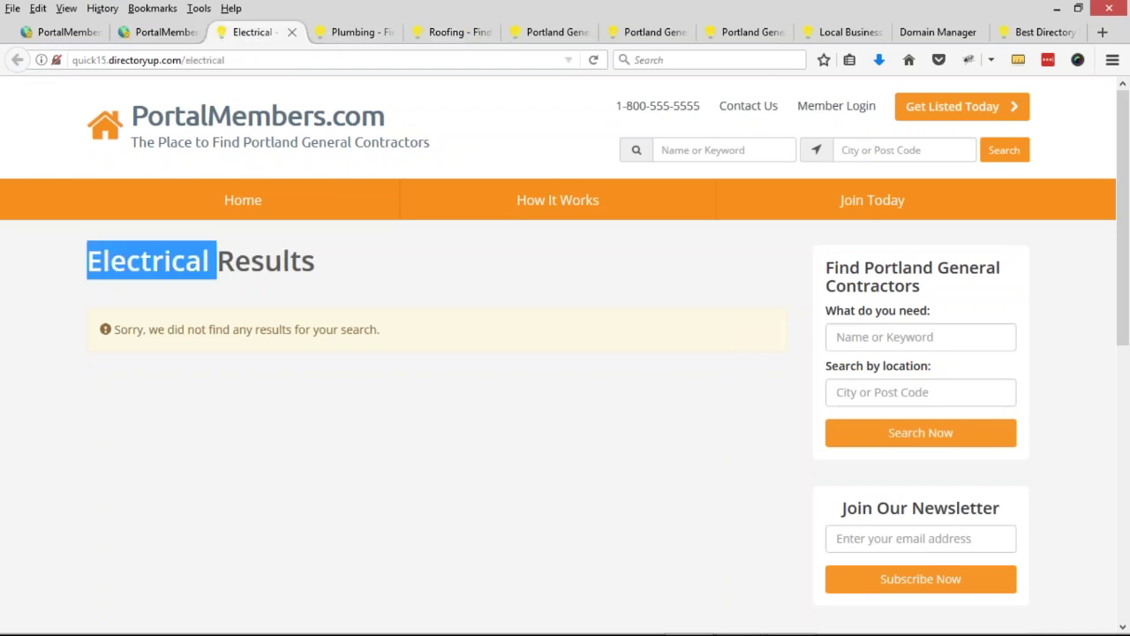
pyautogui.click(66, 33)
pyautogui.click(305, 519)
pyautogui.hotkey('ctrl', 'v')
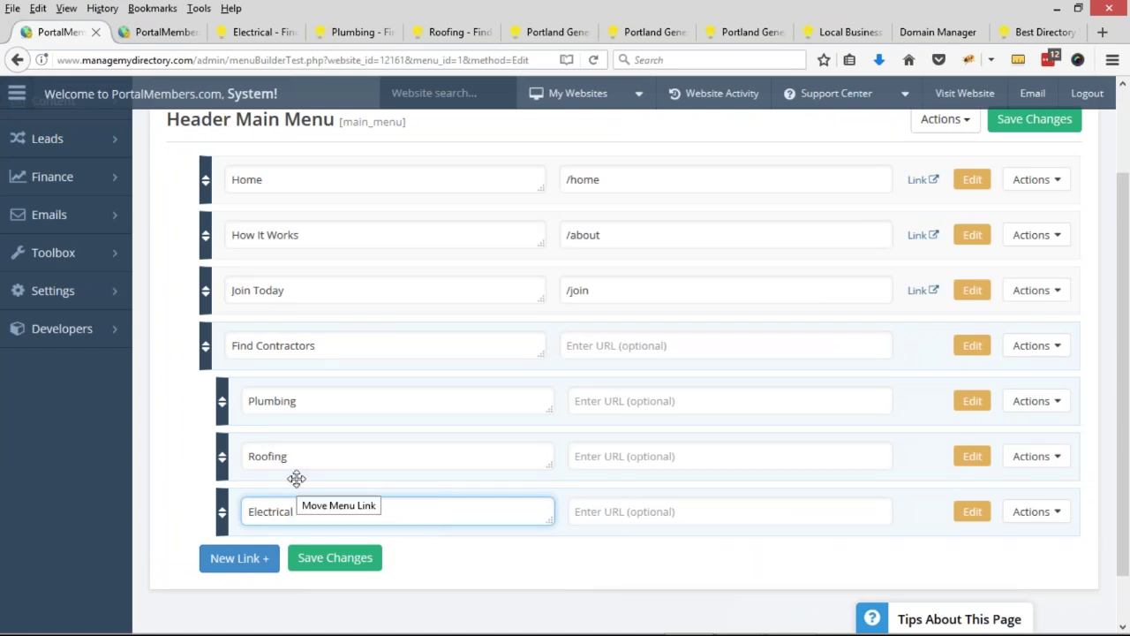
# - Set the Electrical and Plumbing sub-link URLs to /electrical and /plumbing
pyautogui.click(257, 32)
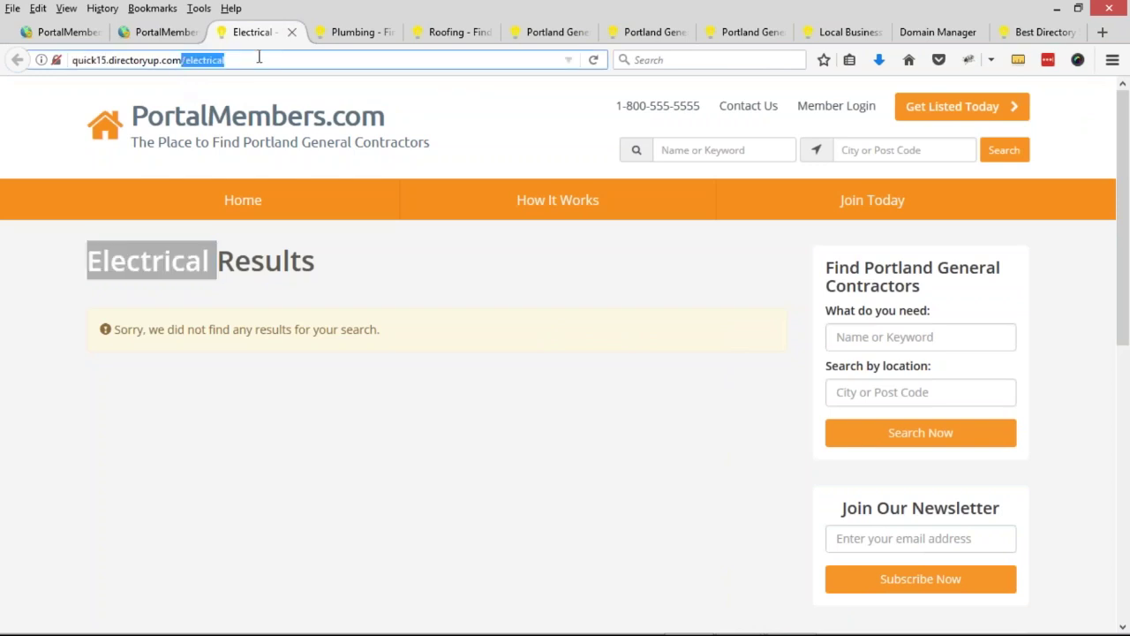
pyautogui.moveTo(73, 60); pyautogui.dragTo(280, 56)
pyautogui.click(162, 62)
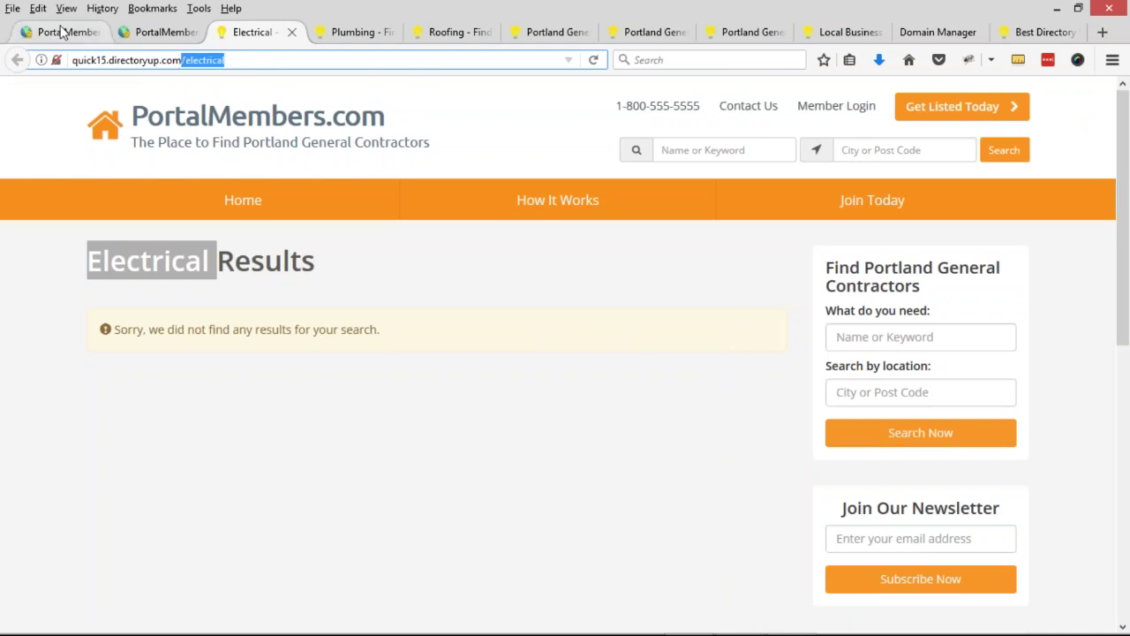
pyautogui.click(63, 32)
pyautogui.click(654, 511)
pyautogui.hotkey('ctrl', 'v')
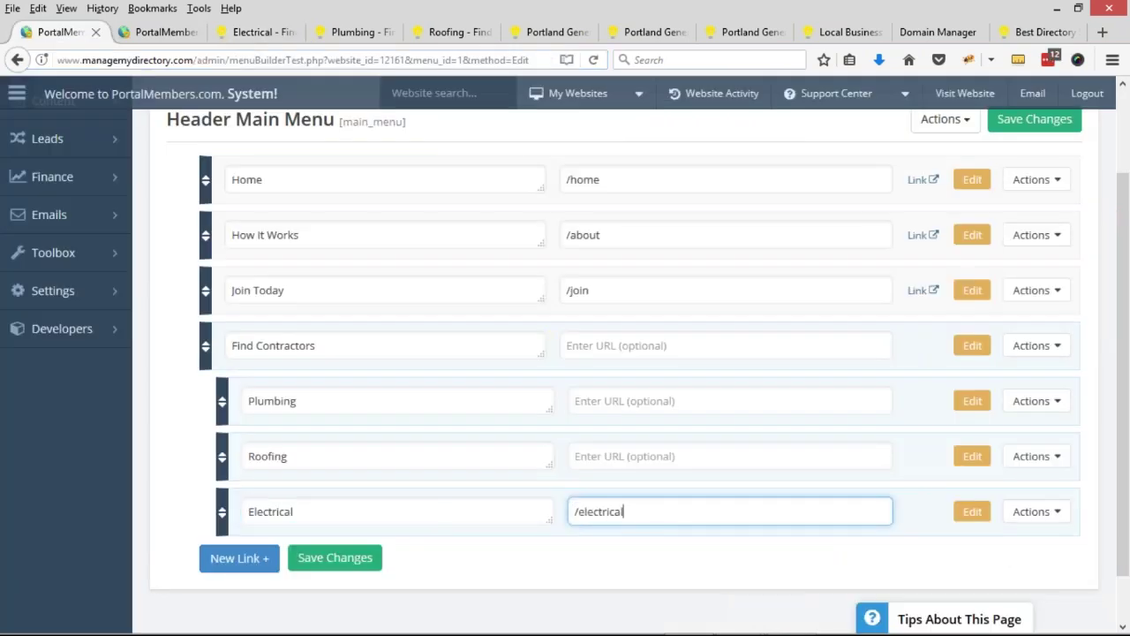
pyautogui.click(353, 32)
pyautogui.moveTo(182, 60); pyautogui.dragTo(228, 60)
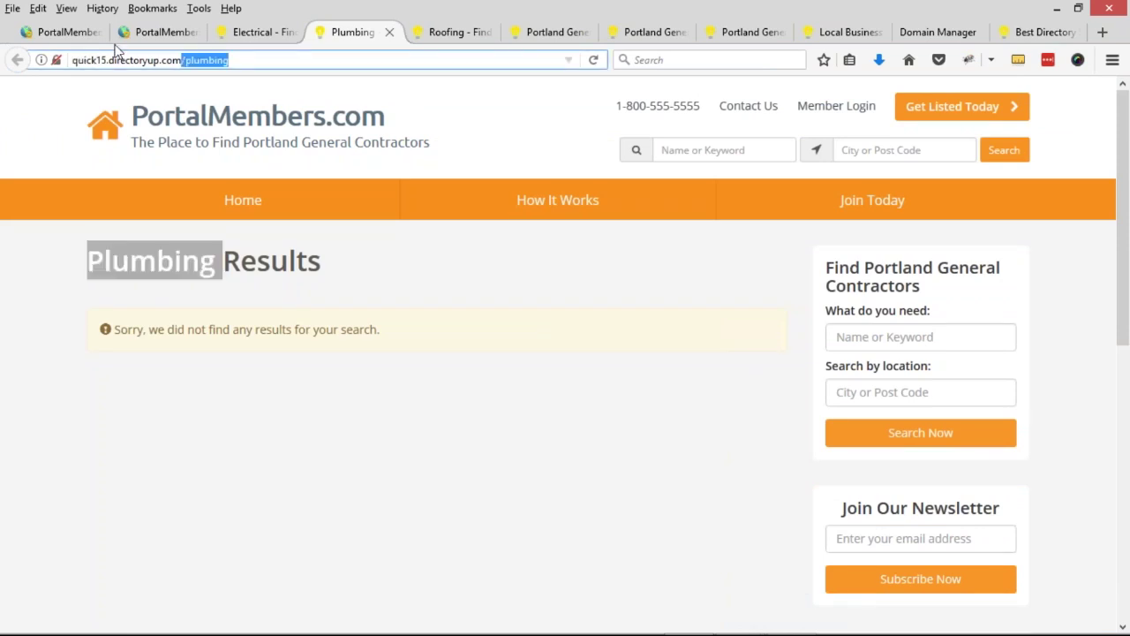
pyautogui.click(89, 32)
pyautogui.click(662, 401)
pyautogui.hotkey('ctrl', 'v')
# - Set the Roofing sub-link URL to /roofing and save the menu
pyautogui.click(446, 32)
pyautogui.click(186, 60)
pyautogui.moveTo(187, 60); pyautogui.dragTo(288, 58)
pyautogui.hotkey('ctrl', 'c')
pyautogui.click(76, 32)
pyautogui.click(791, 458)
pyautogui.hotkey('ctrl', 'v')
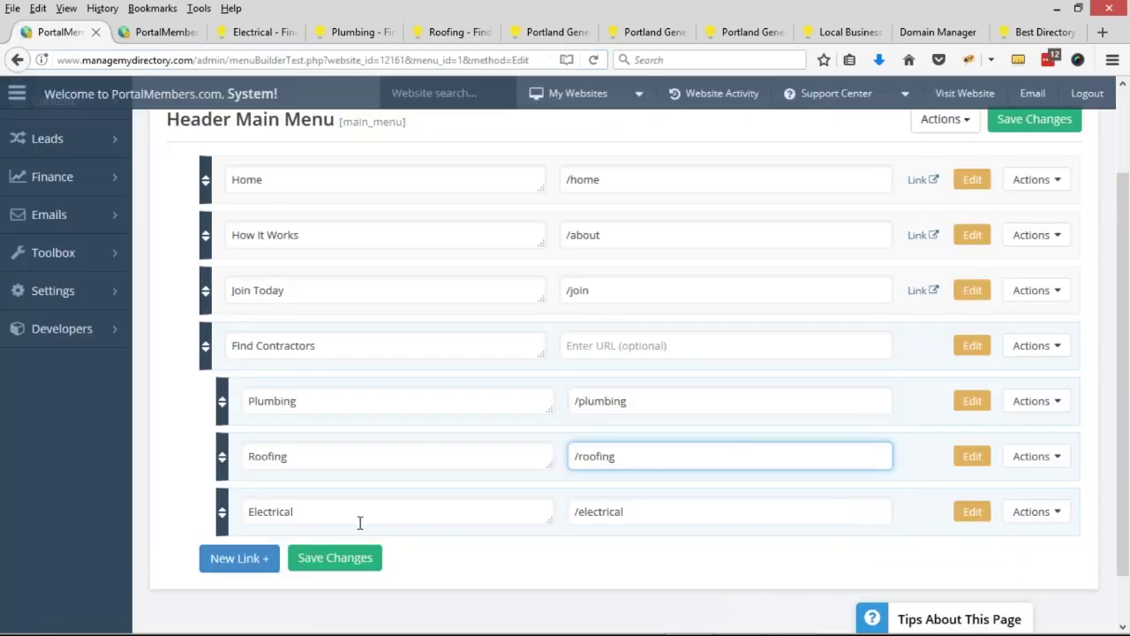
pyautogui.click(359, 565)
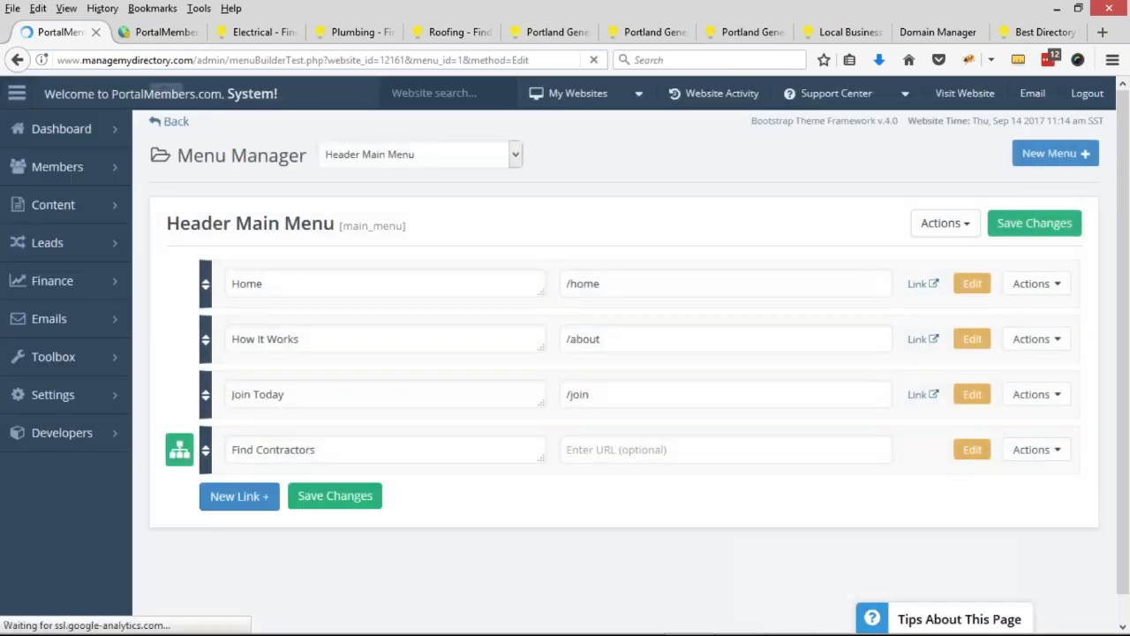
# - Set the Find Contractors link URL to /search_results
pyautogui.write('/search')
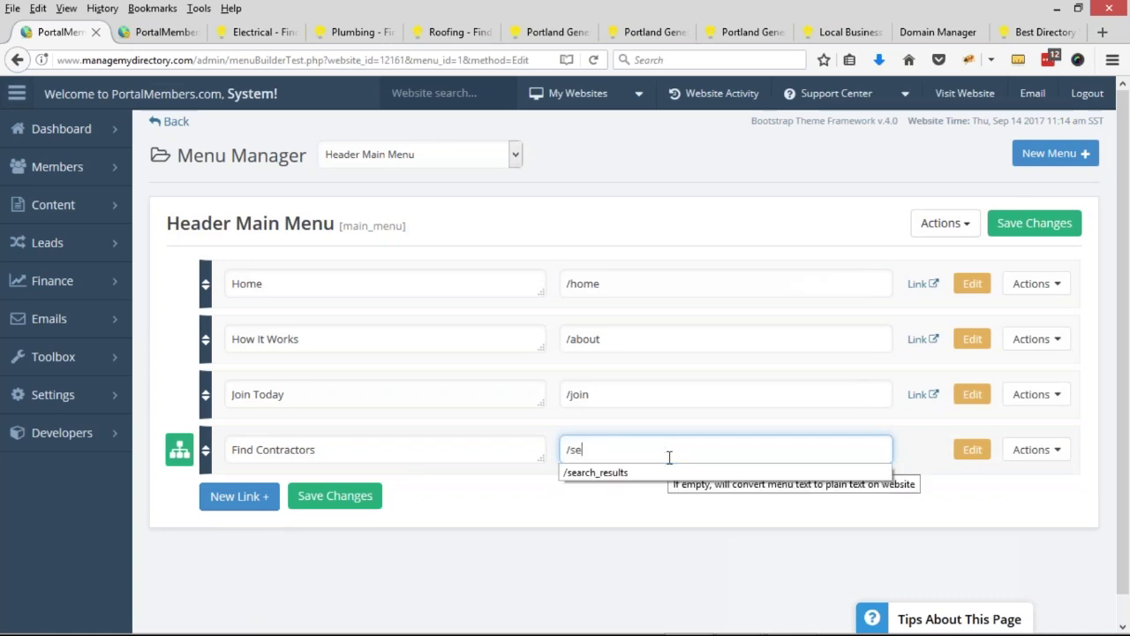
pyautogui.press('Down')
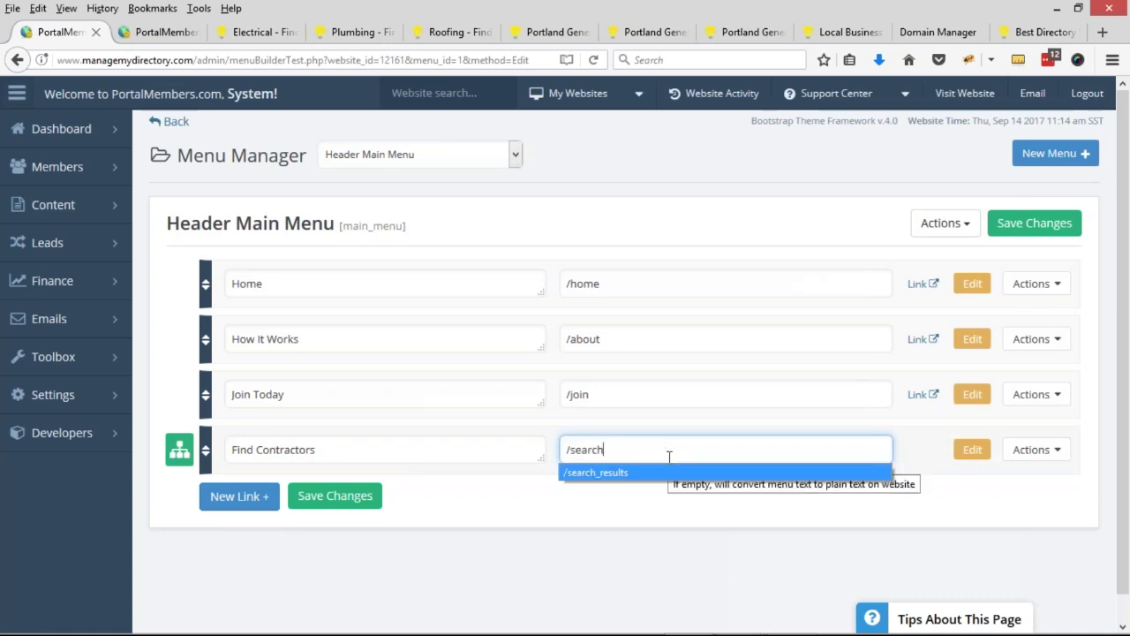
pyautogui.press('Return')
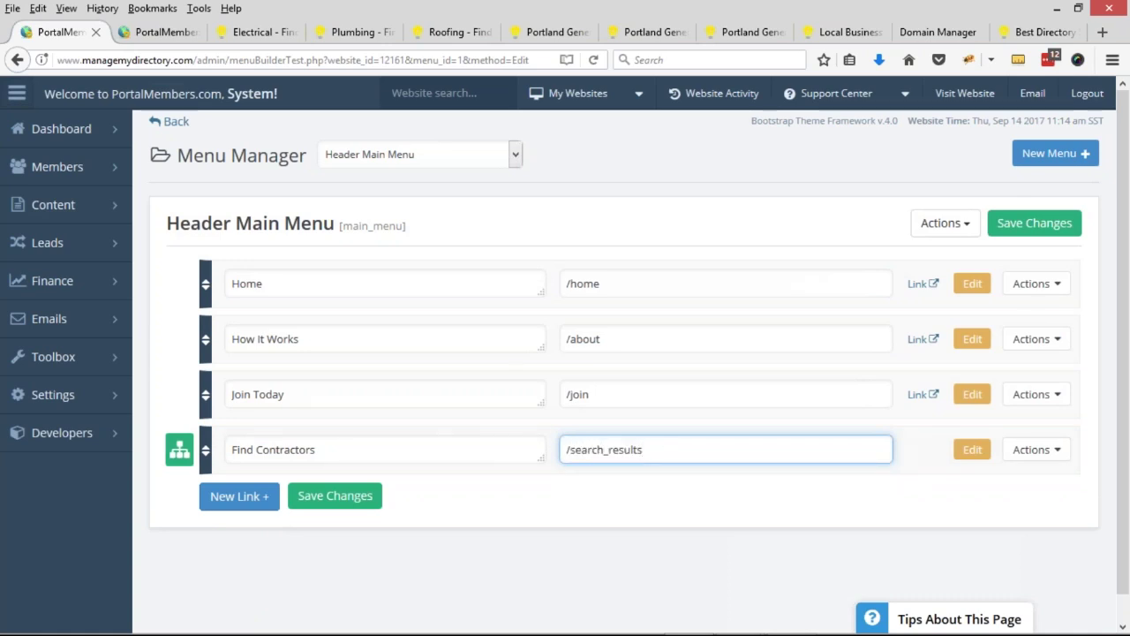
# - Move Find Contractors directly below Home and save the header menu
pyautogui.scroll(-1, 167, 468)
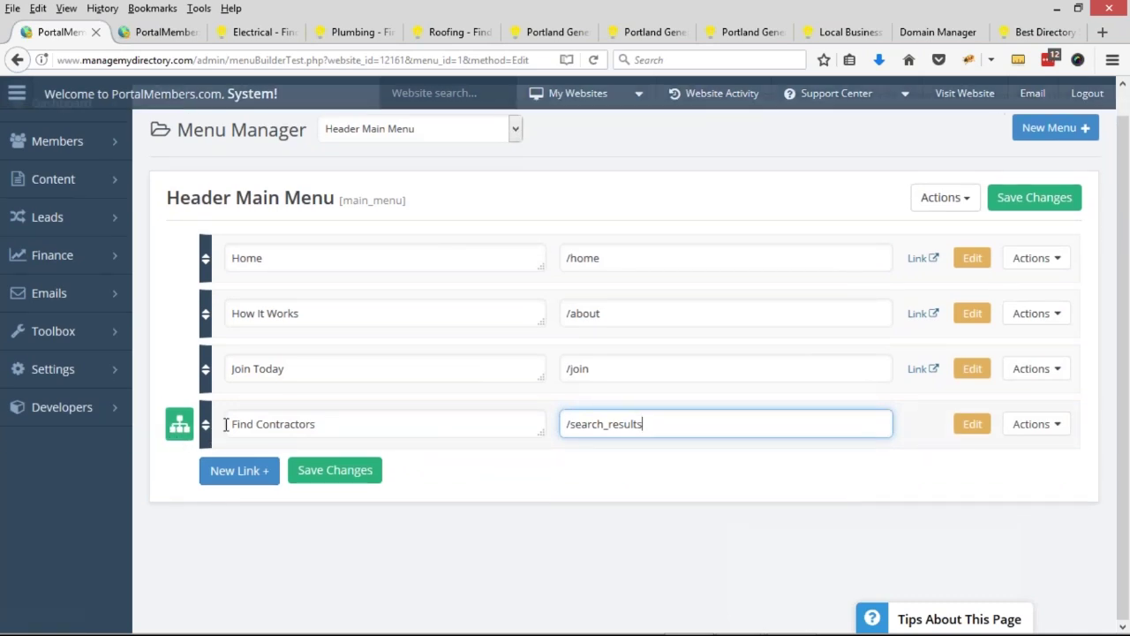
pyautogui.click(179, 425)
pyautogui.scroll(-3, 303, 479)
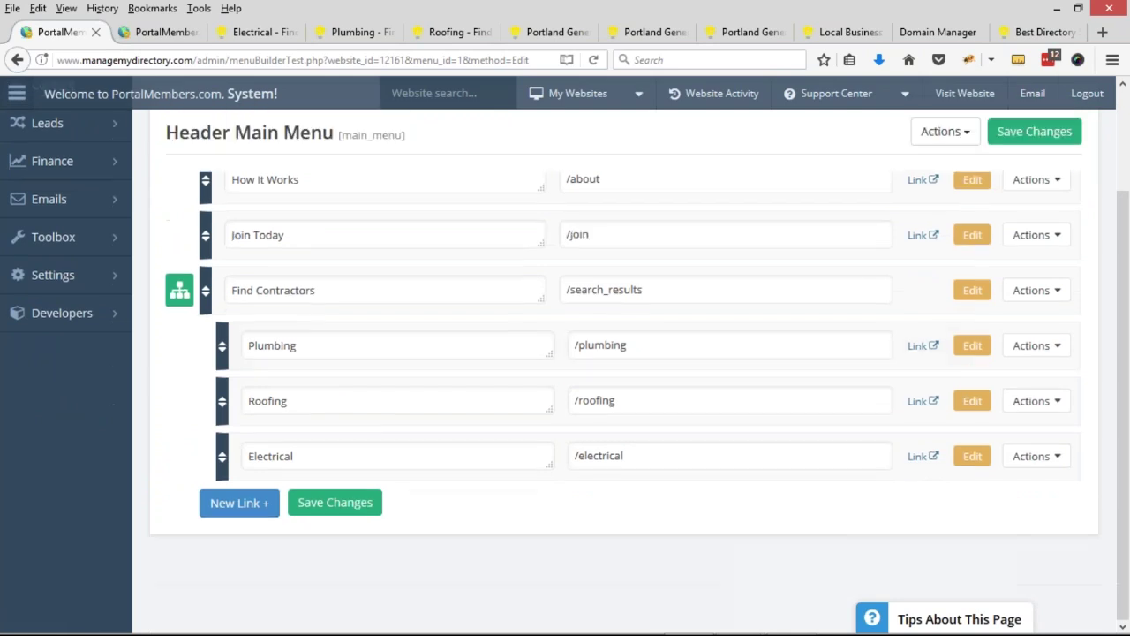
pyautogui.scroll(3, 323, 445)
pyautogui.click(179, 408)
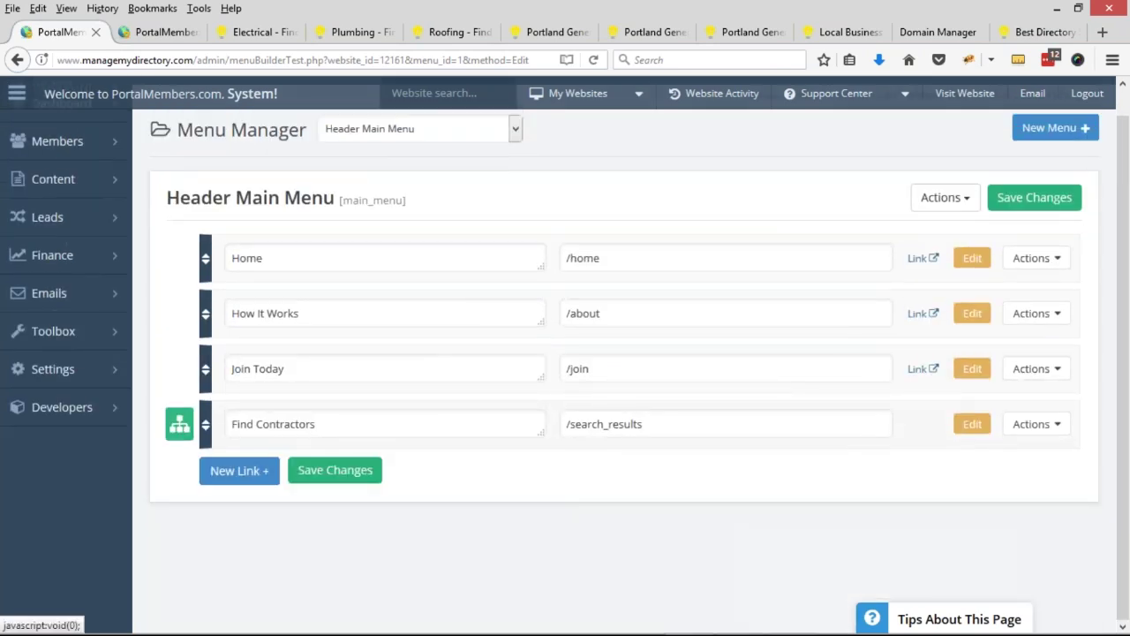
pyautogui.moveTo(206, 421); pyautogui.dragTo(205, 305)
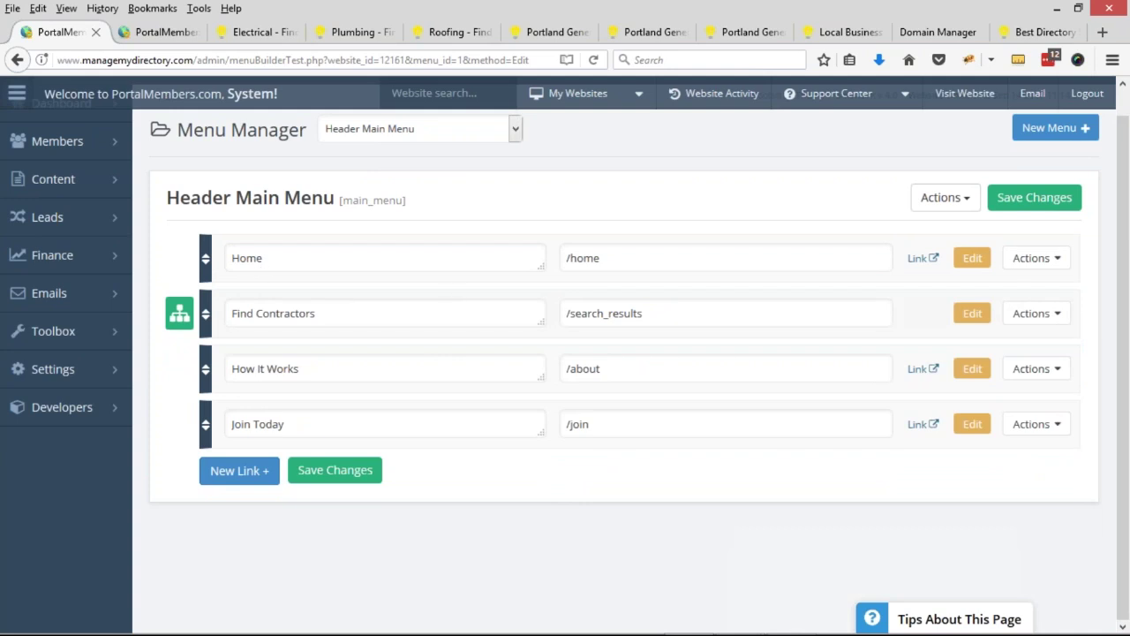
pyautogui.click(359, 474)
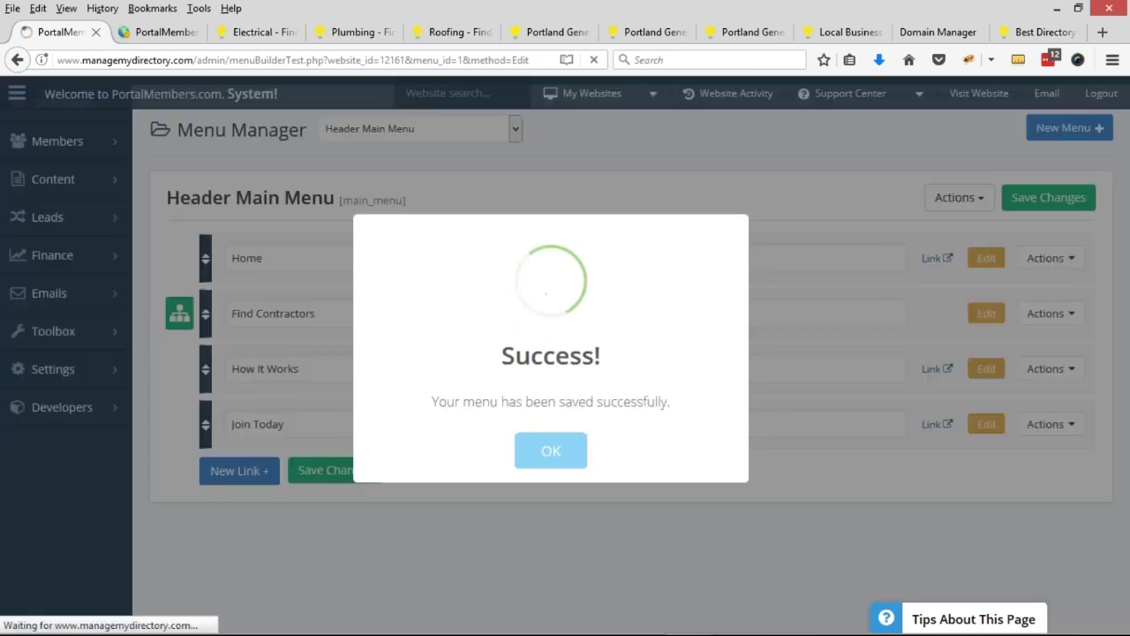
pyautogui.click(523, 446)
# - Go to the live home page and reveal Find Contractors' Plumbing, Roofing and Electrical dropdown
pyautogui.click(265, 32)
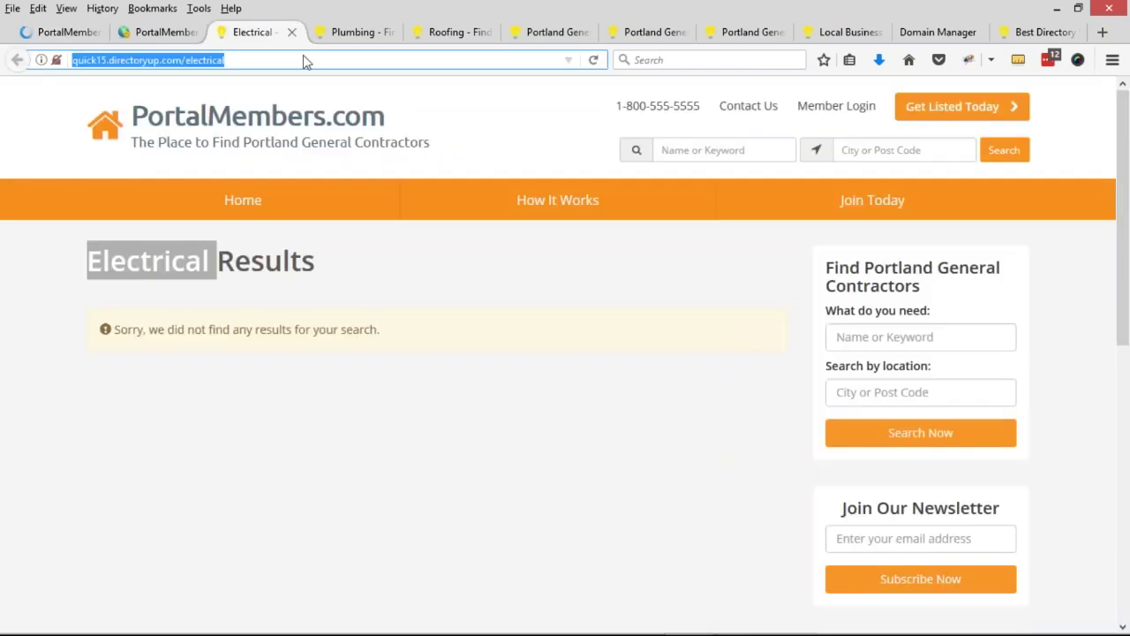
pyautogui.click(259, 132)
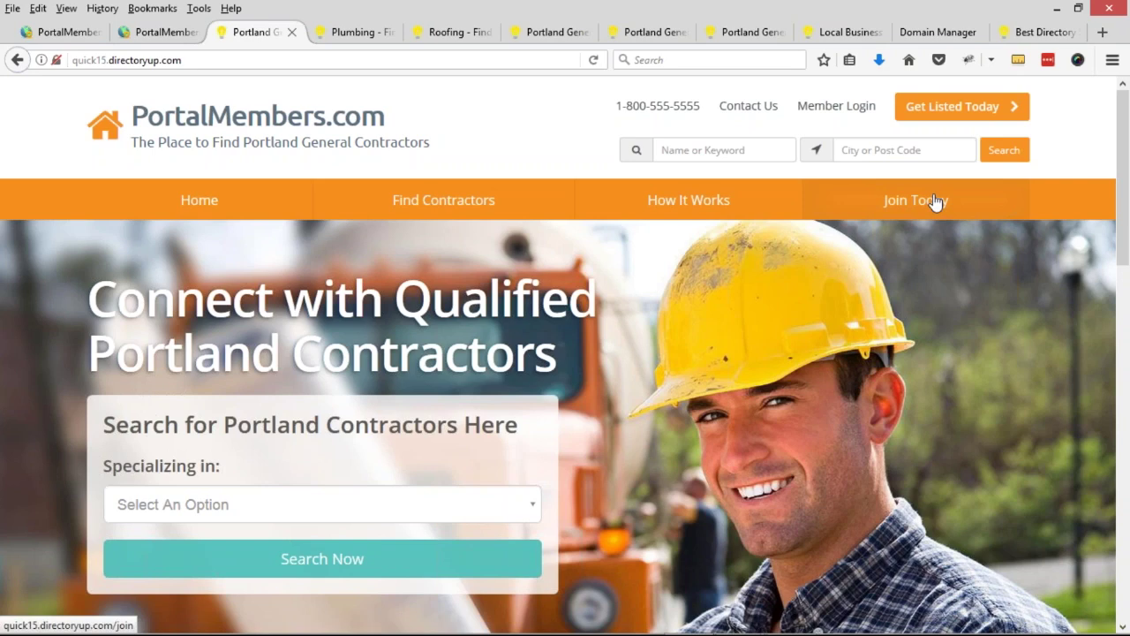
pyautogui.moveTo(455, 216)
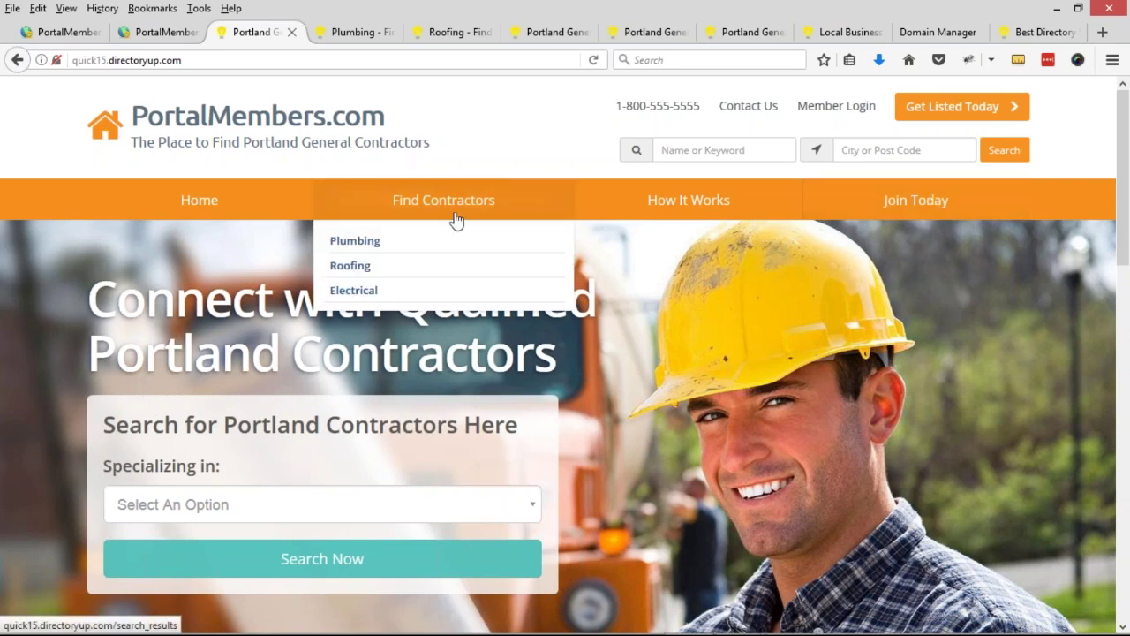
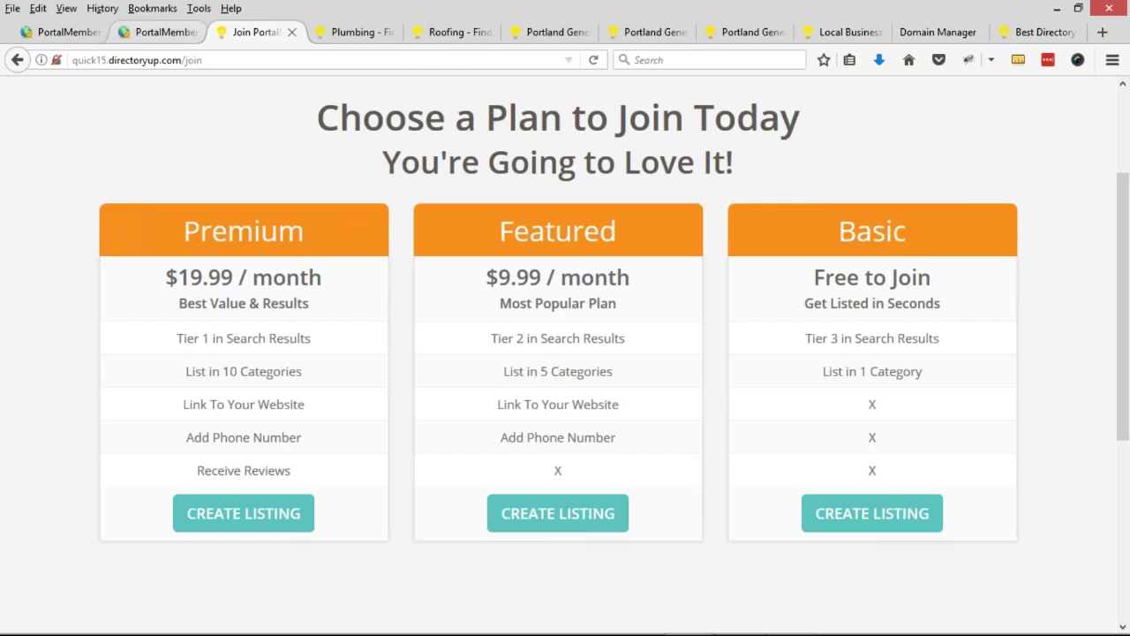
# - Return to the admin dashboard and go to Finance > Manage Products
pyautogui.click(159, 32)
pyautogui.moveTo(79, 285)
pyautogui.click(207, 284)
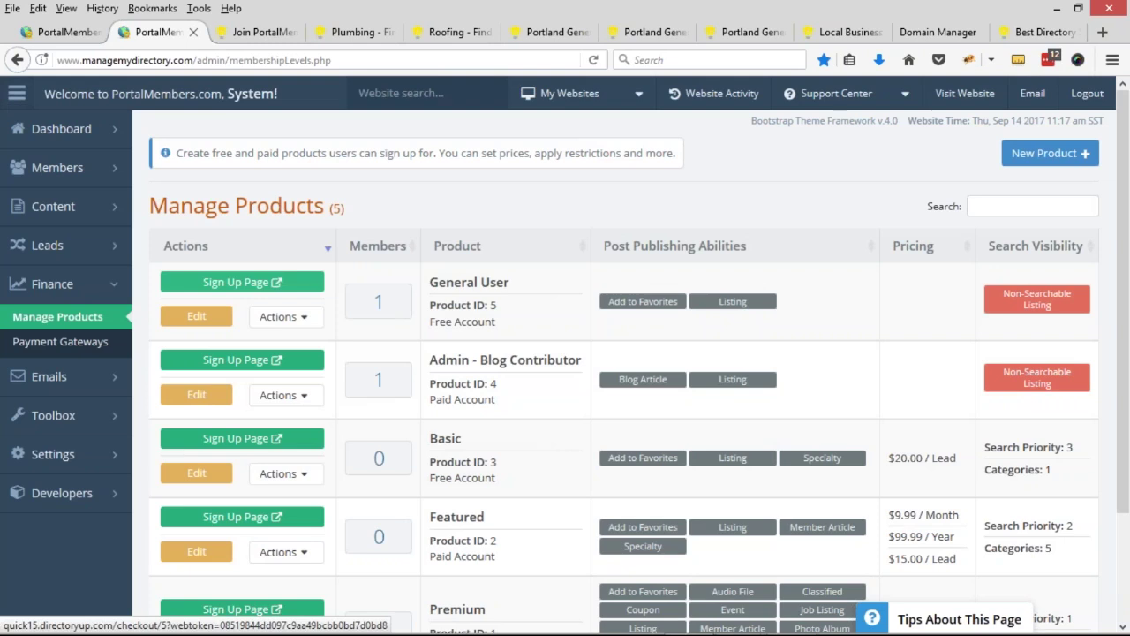
# - Delete the Featured membership level through its Actions > Delete Options
pyautogui.scroll(-3, 537, 368)
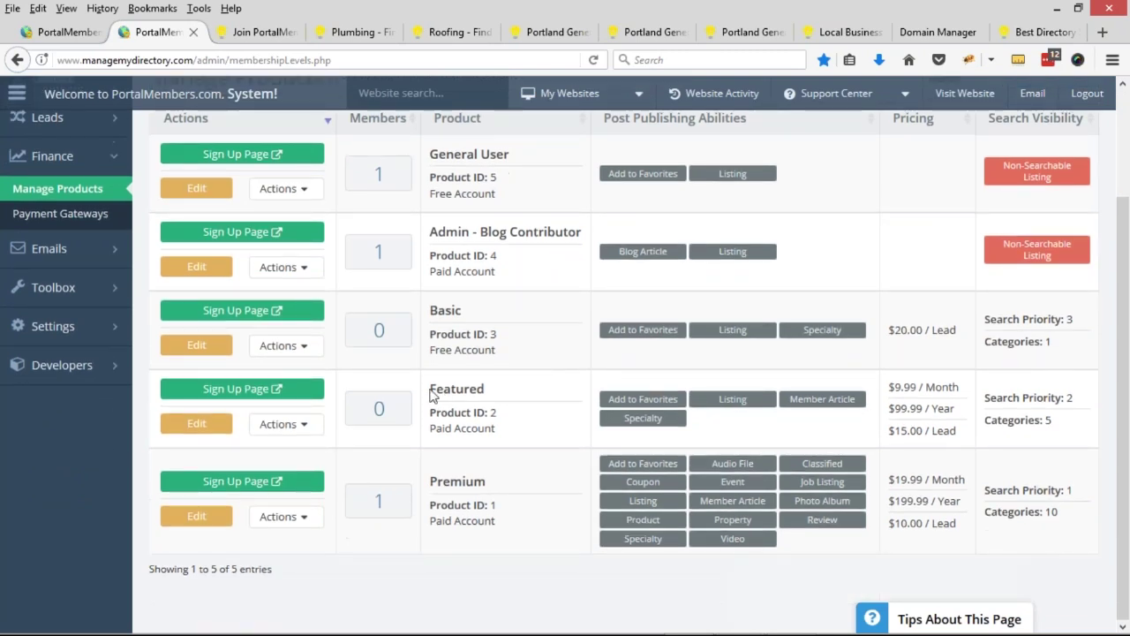
pyautogui.moveTo(436, 394); pyautogui.dragTo(488, 389)
pyautogui.click(278, 424)
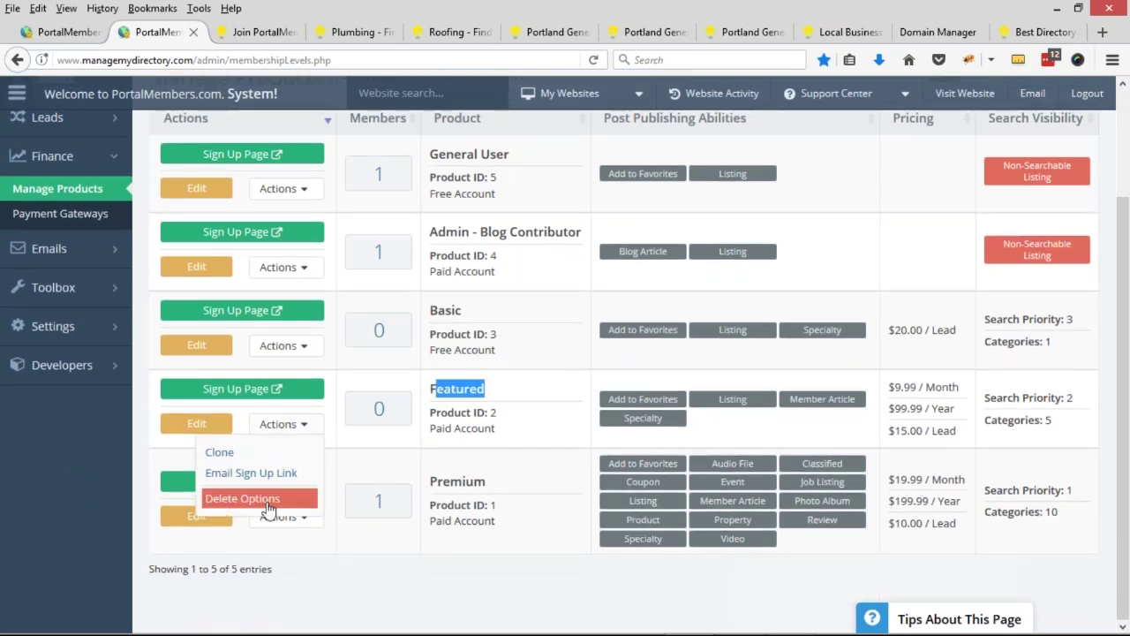
pyautogui.click(242, 498)
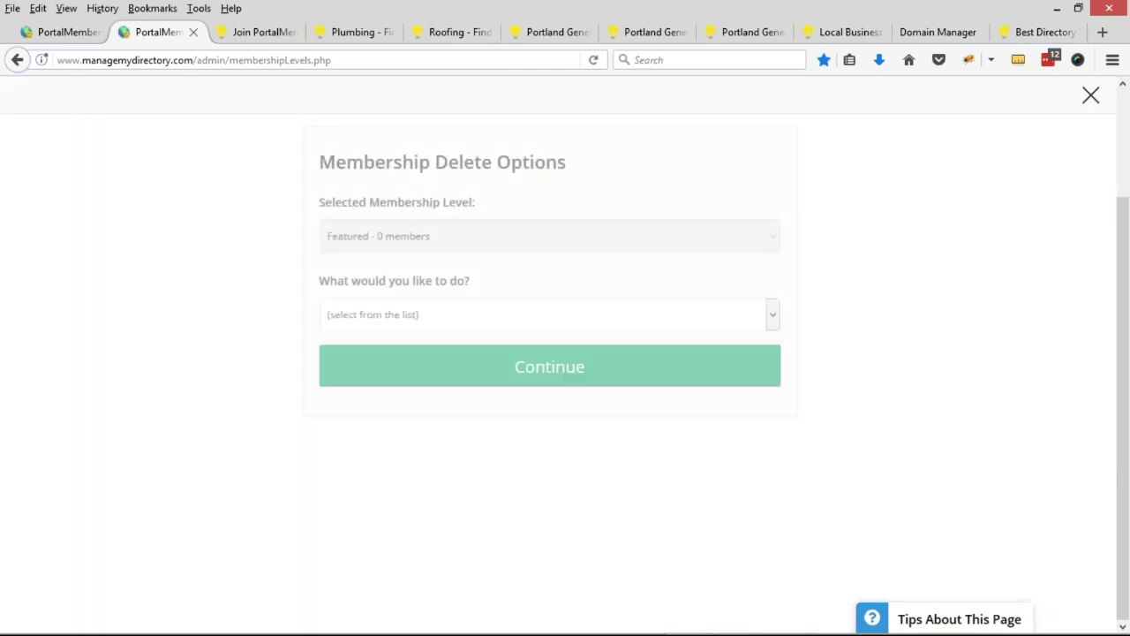
pyautogui.click(397, 313)
pyautogui.click(477, 368)
pyautogui.click(500, 375)
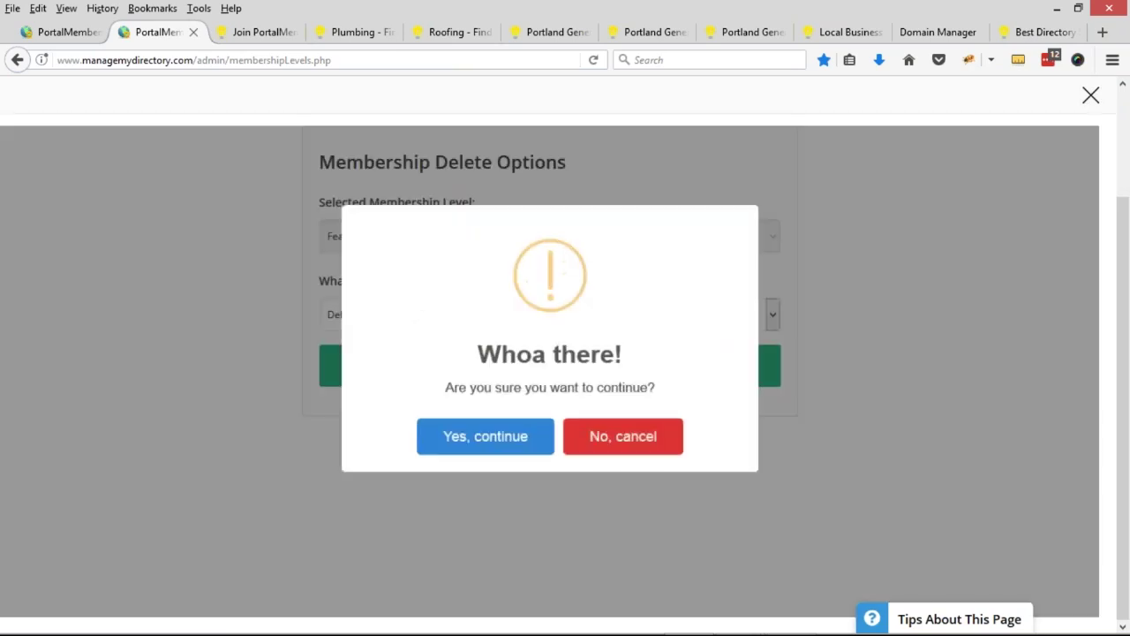
pyautogui.click(529, 428)
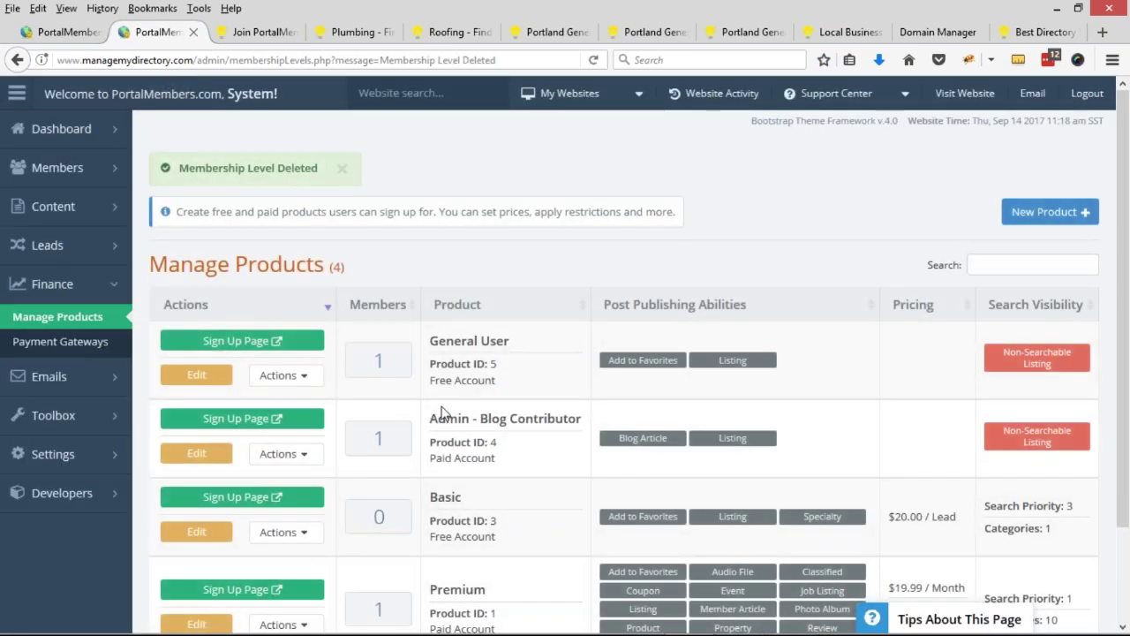
# - Review the remaining four products and open Premium for editing
pyautogui.scroll(-3, 441, 413)
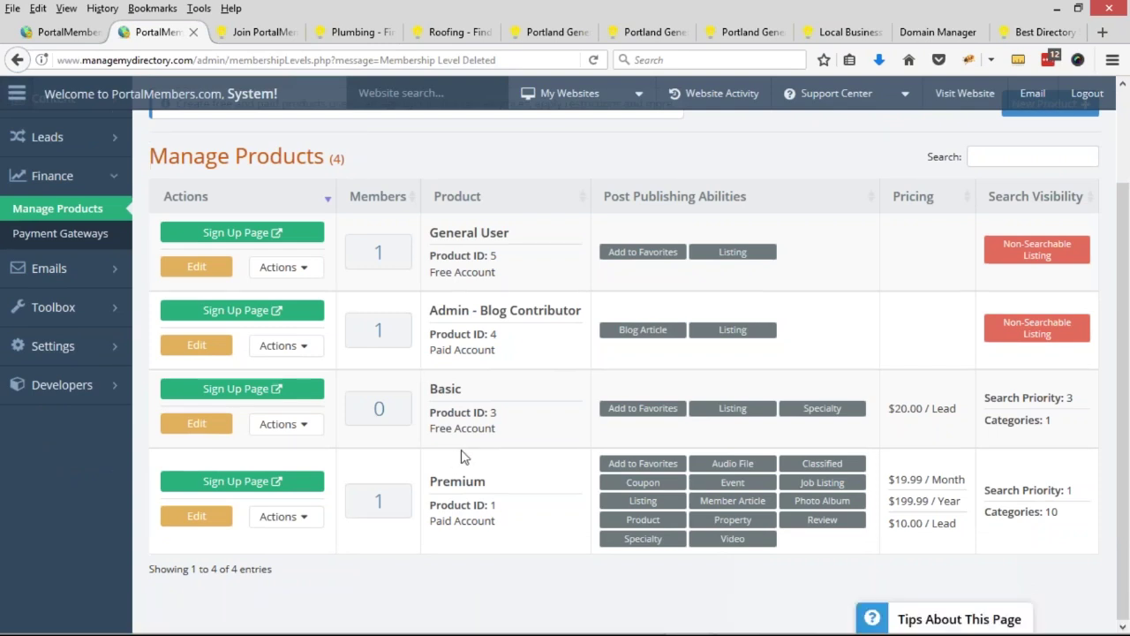
pyautogui.doubleClick(440, 388)
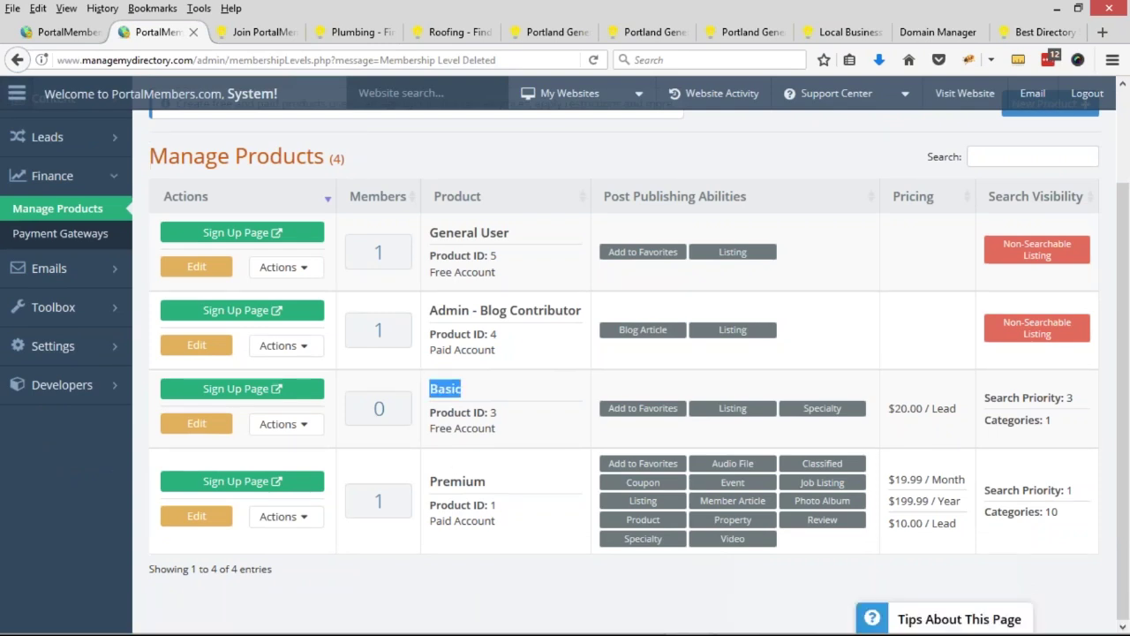
pyautogui.doubleClick(432, 481)
pyautogui.moveTo(430, 233); pyautogui.dragTo(510, 233)
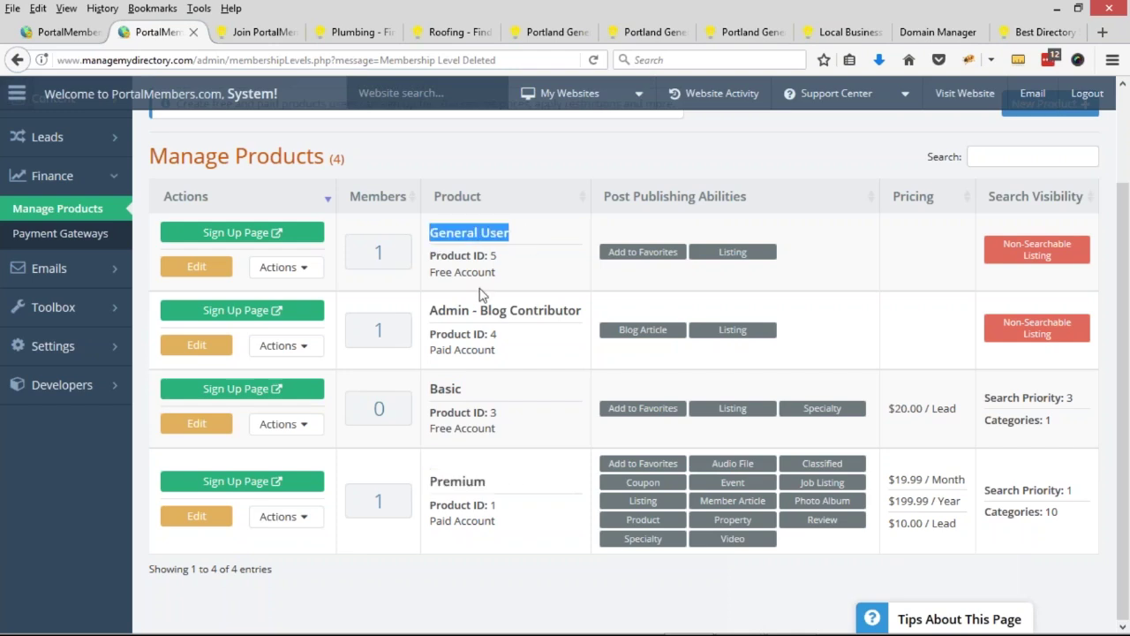
pyautogui.moveTo(431, 310); pyautogui.dragTo(564, 309)
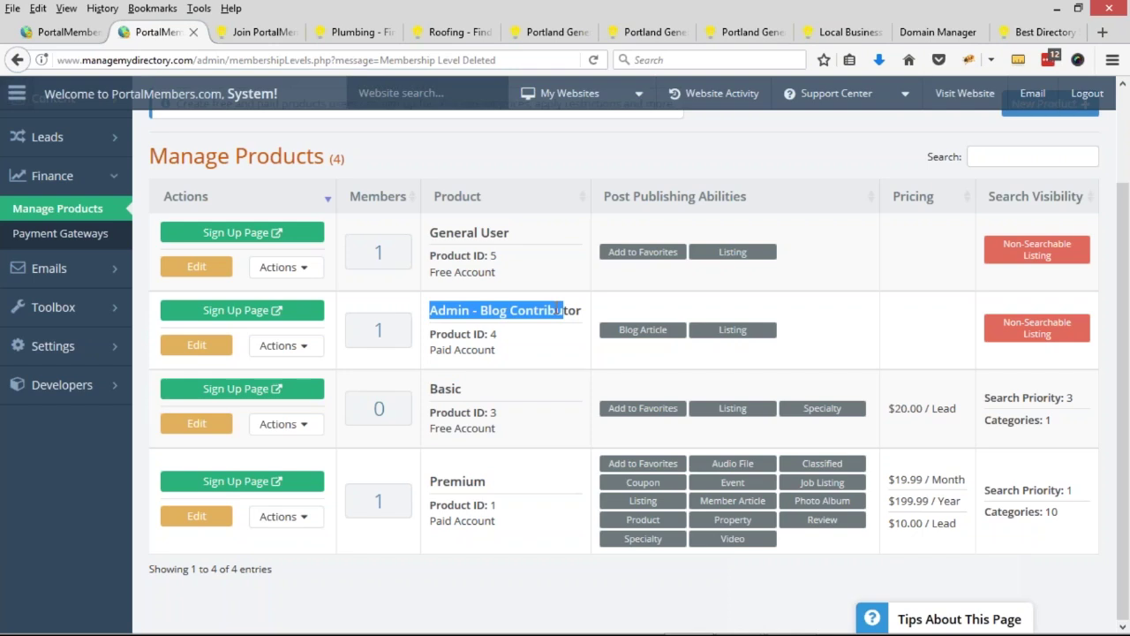
pyautogui.click(480, 300)
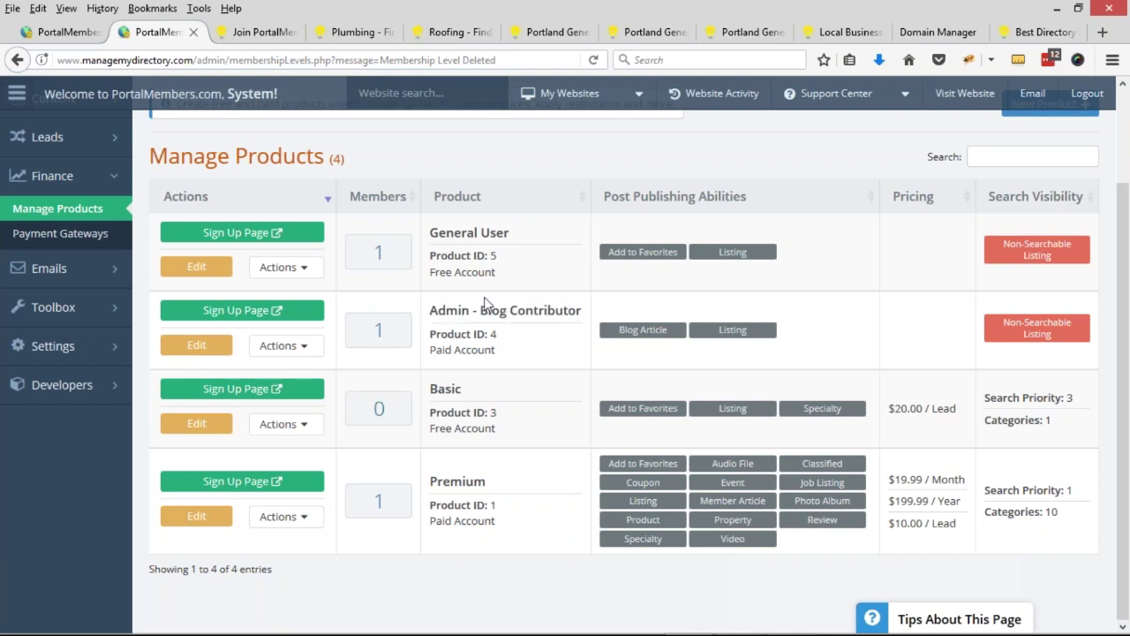
pyautogui.moveTo(431, 310); pyautogui.dragTo(581, 310)
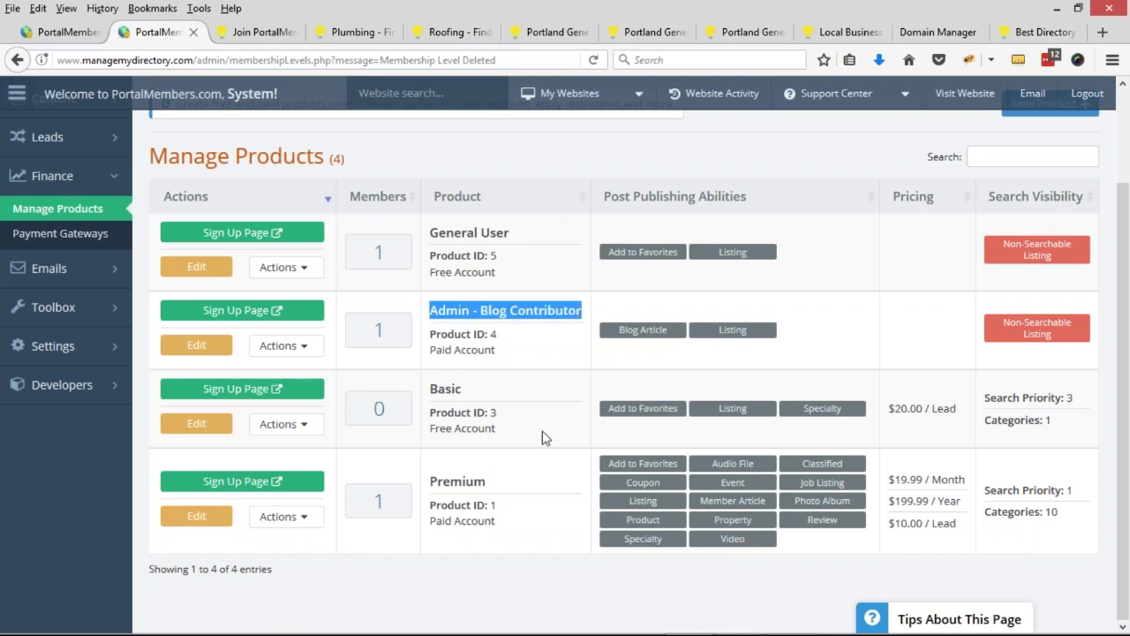
pyautogui.click(213, 523)
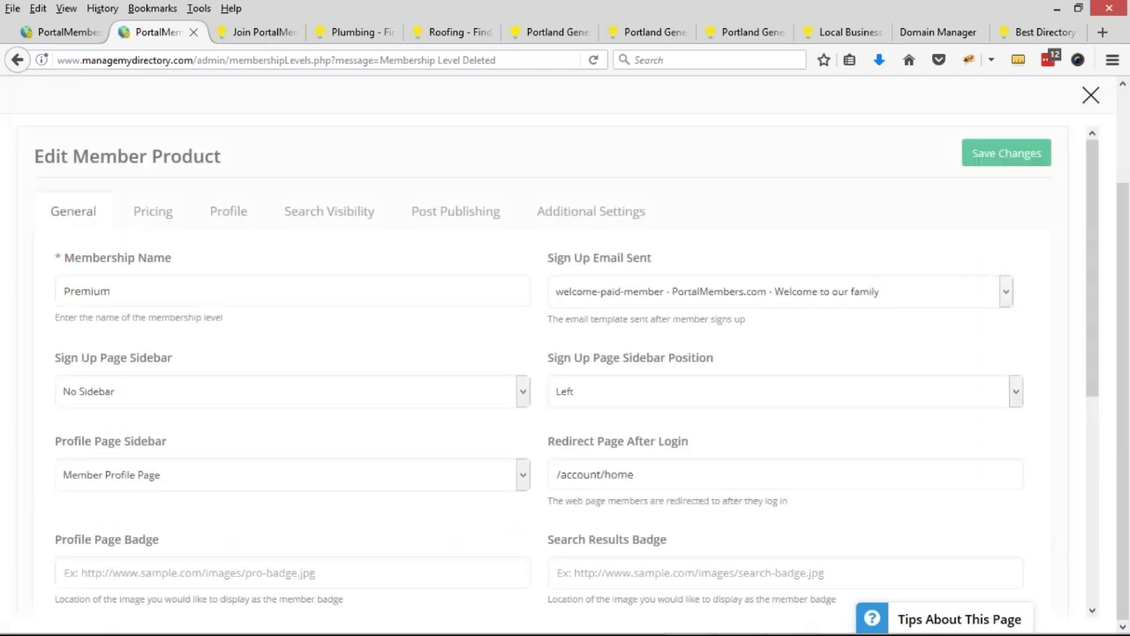
# - Rename the Premium membership to 'Pro Contractor'
pyautogui.click(101, 290)
pyautogui.hotkey('ctrl', 'a')
pyautogui.write('Pro Contractor')
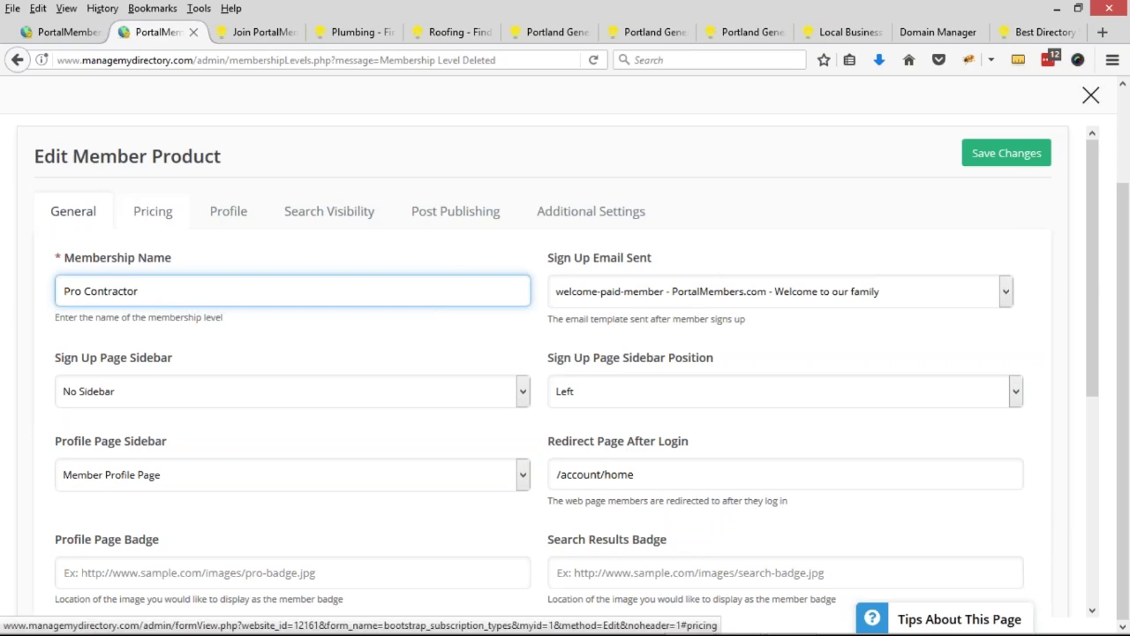
pyautogui.scroll(-5, 454, 374)
pyautogui.scroll(5, 693, 389)
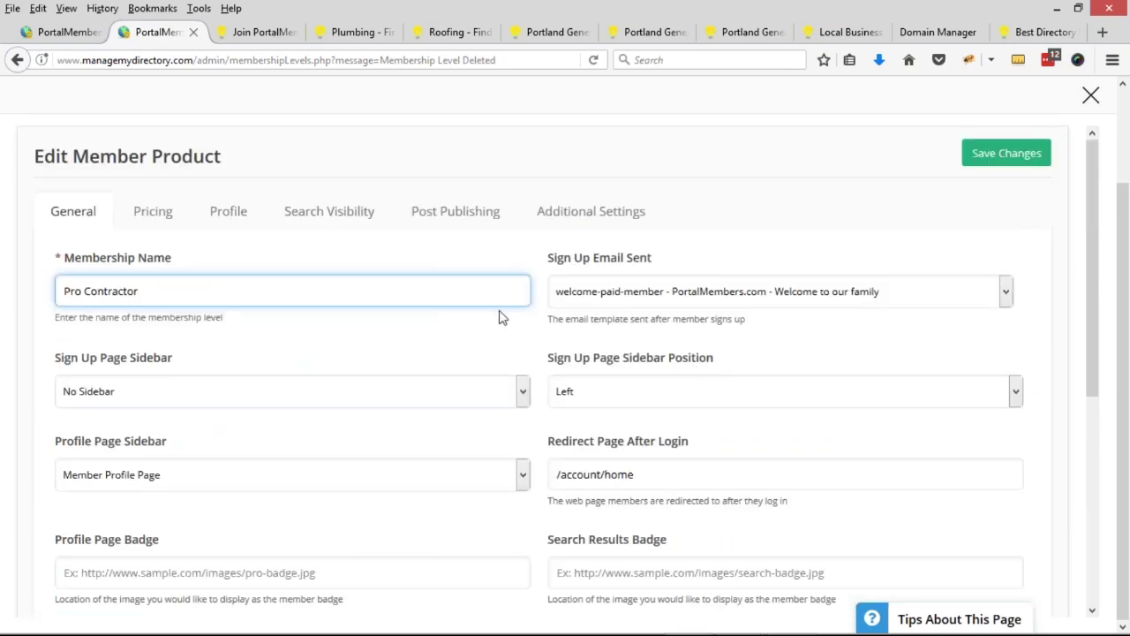
# - On the Pricing settings, clear the monthly price and set the yearly price to 99
pyautogui.click(164, 212)
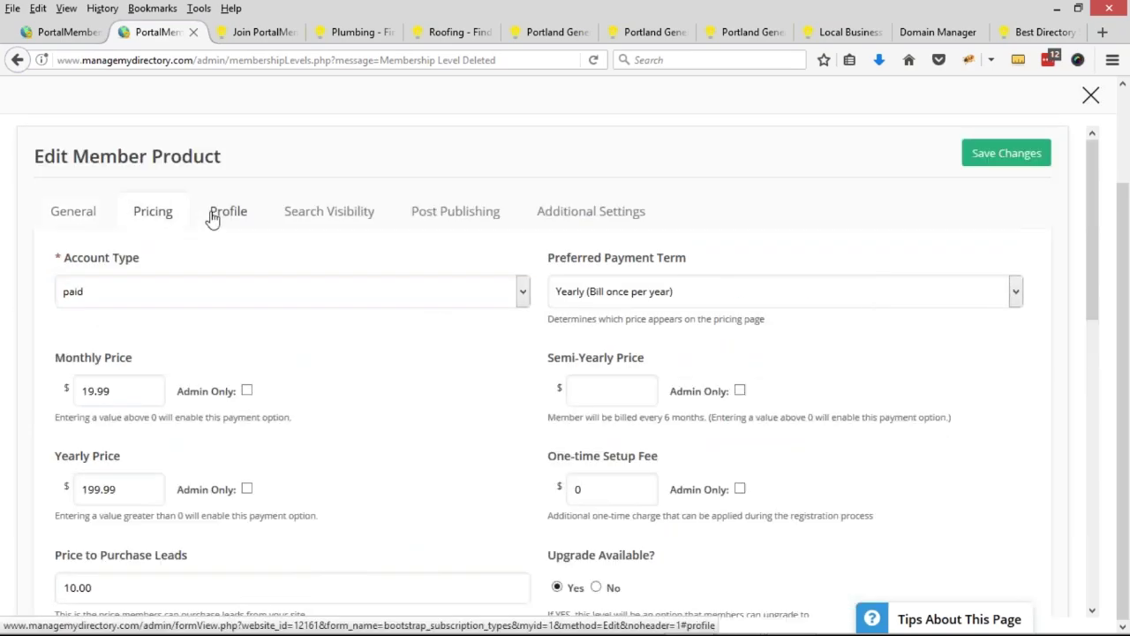
pyautogui.scroll(-2, 219, 221)
pyautogui.moveTo(126, 310); pyautogui.dragTo(50, 313)
pyautogui.press('BackSpace')
pyautogui.click(89, 411)
pyautogui.press('BackSpace')
pyautogui.moveTo(57, 397); pyautogui.dragTo(147, 392)
pyautogui.click(122, 410)
pyautogui.doubleClick(122, 411)
pyautogui.click(122, 411)
pyautogui.press('BackSpace')
pyautogui.press('BackSpace')
pyautogui.press('BackSpace')
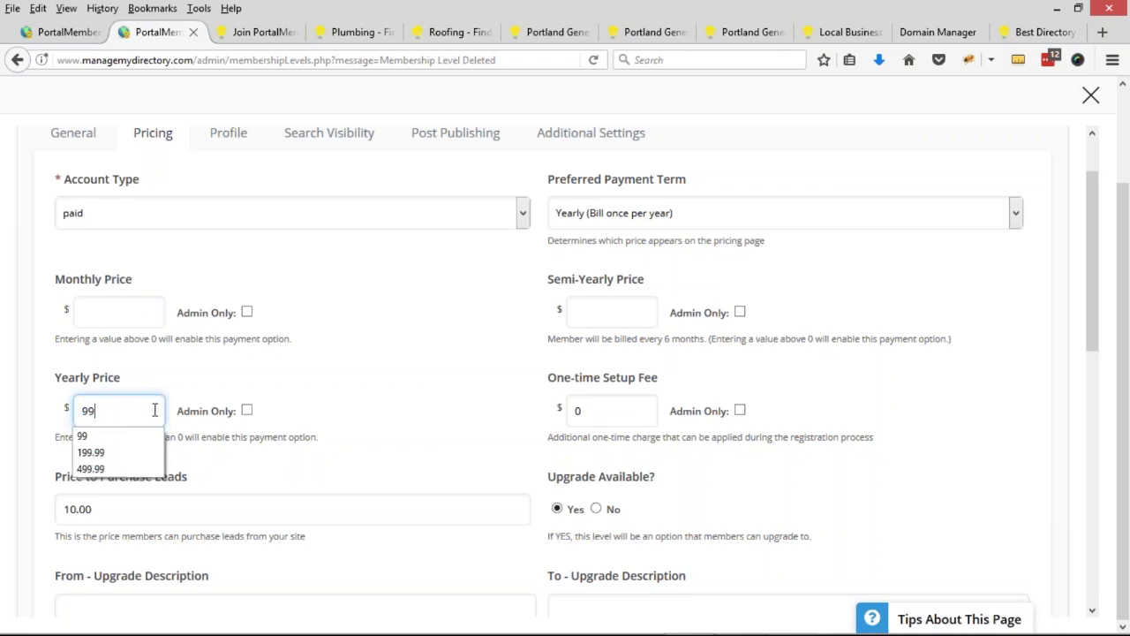
# - Save the Pro Contractor product and view the public Join page
pyautogui.scroll(-7, 430, 356)
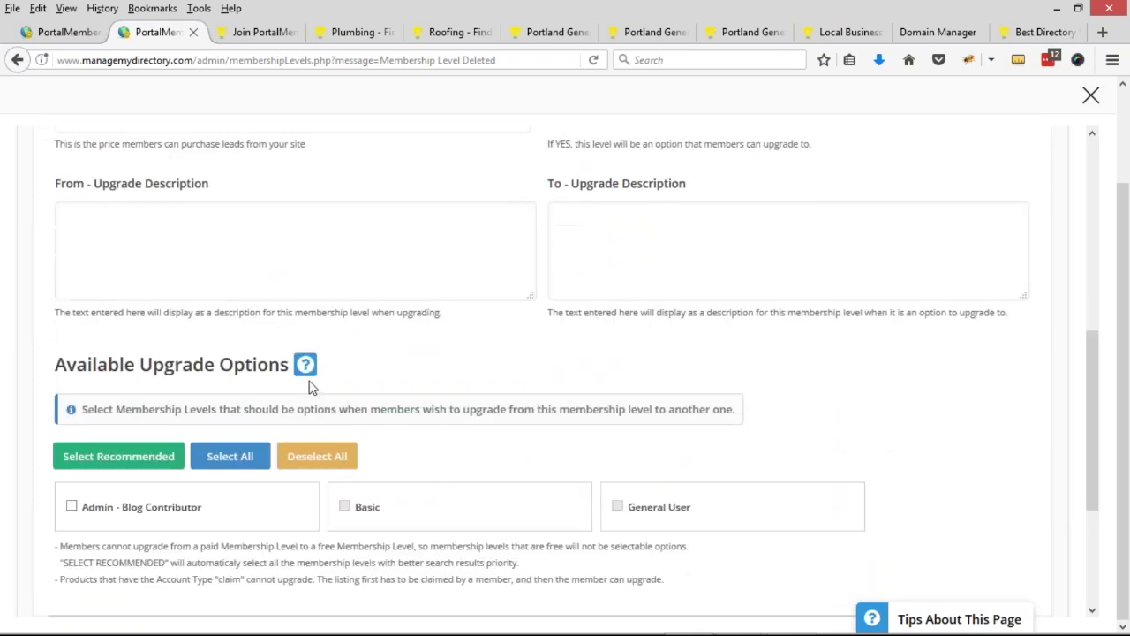
pyautogui.click(565, 437)
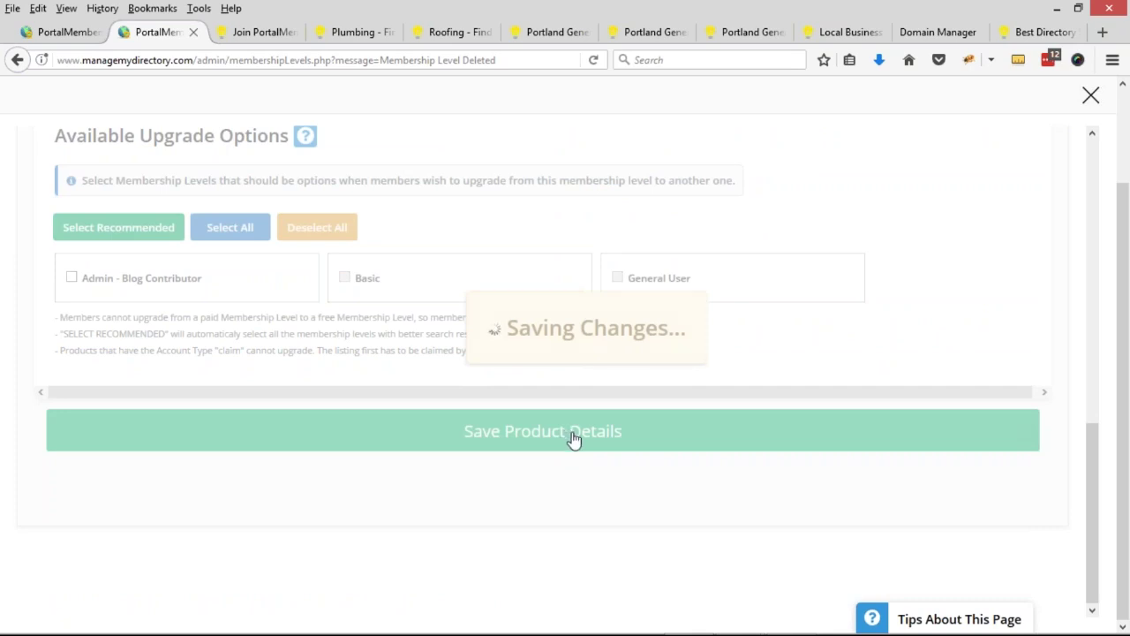
pyautogui.click(256, 31)
pyautogui.scroll(2, 629, 227)
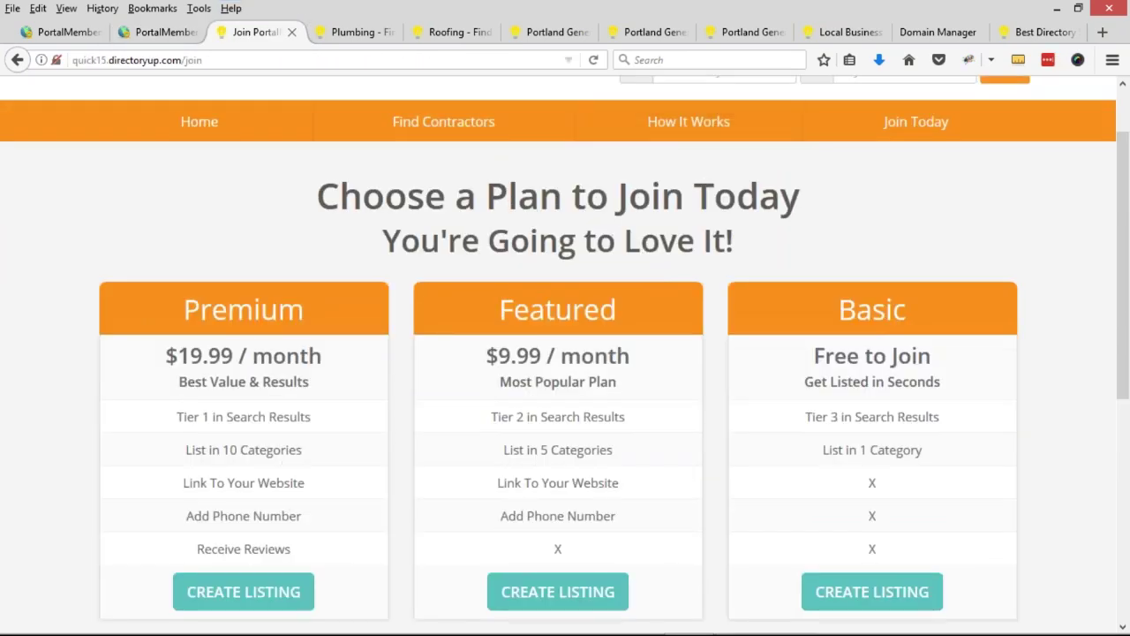
# - Reload the Join page to check the plan cards, then return to the admin product form
pyautogui.click(593, 59)
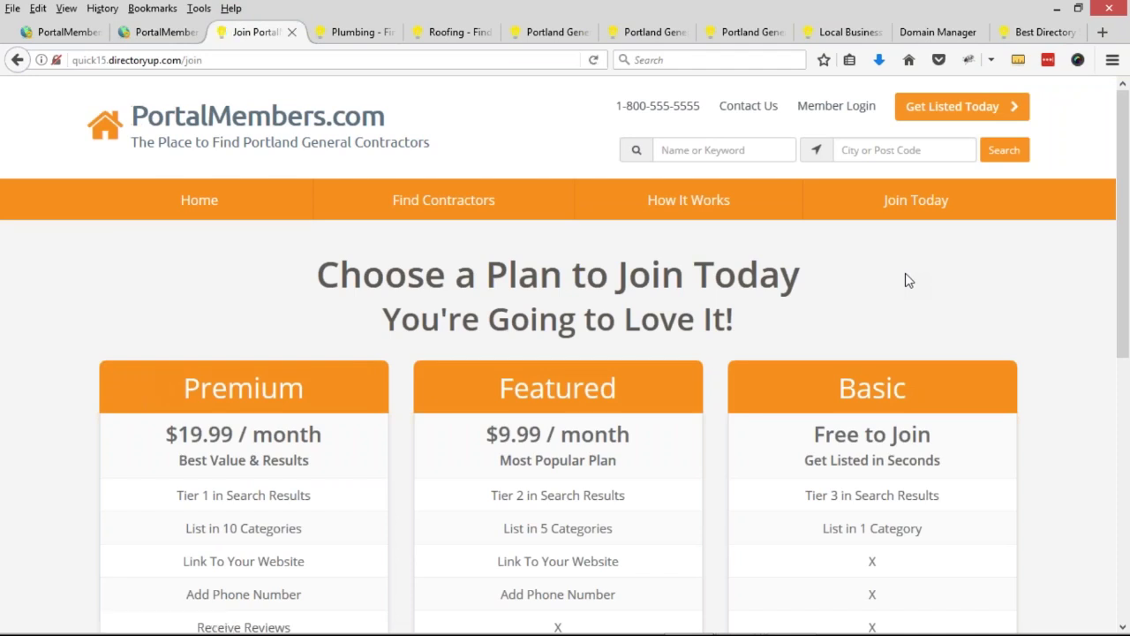
pyautogui.scroll(-3, 785, 353)
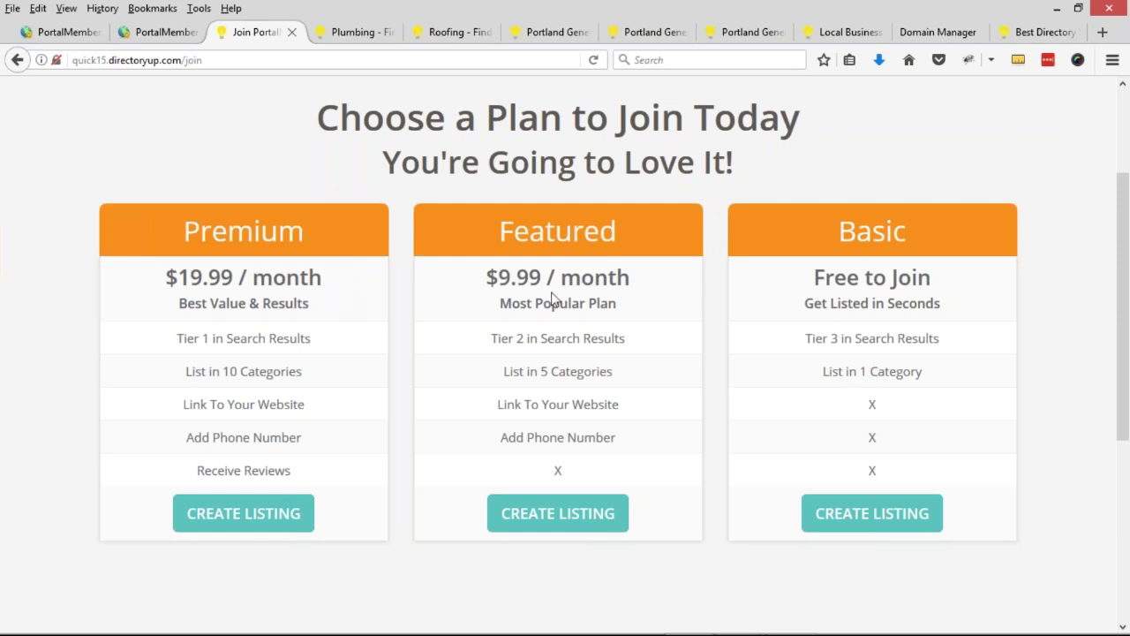
pyautogui.click(168, 33)
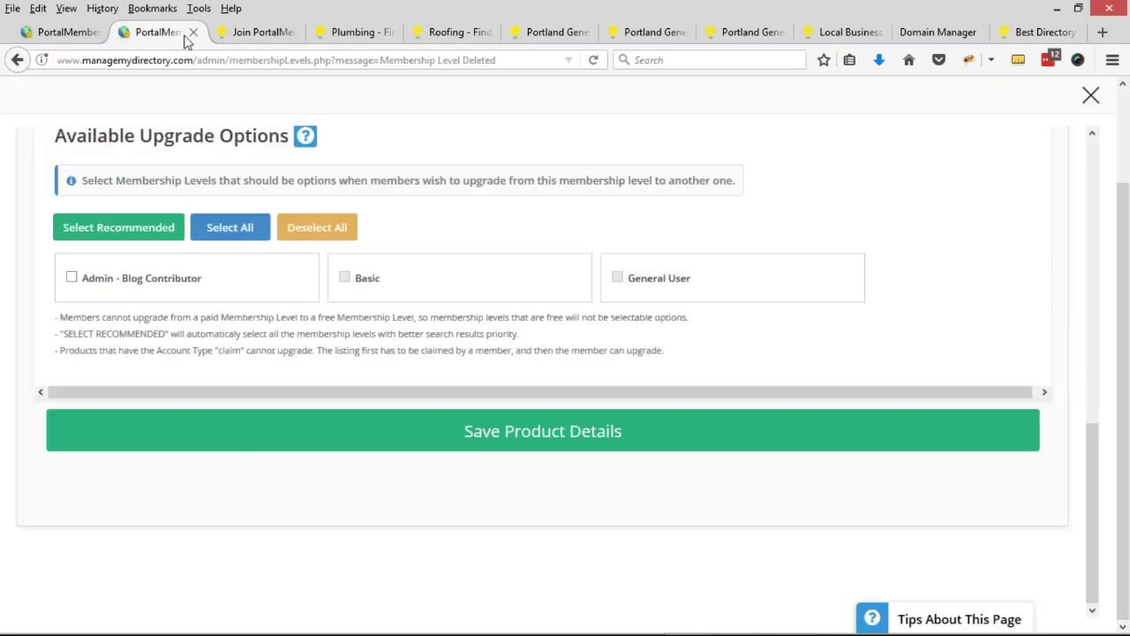
# - Go to Toolbox > Menu Manager and edit the Pricing Page Menu links
pyautogui.scroll(3, 1057, 144)
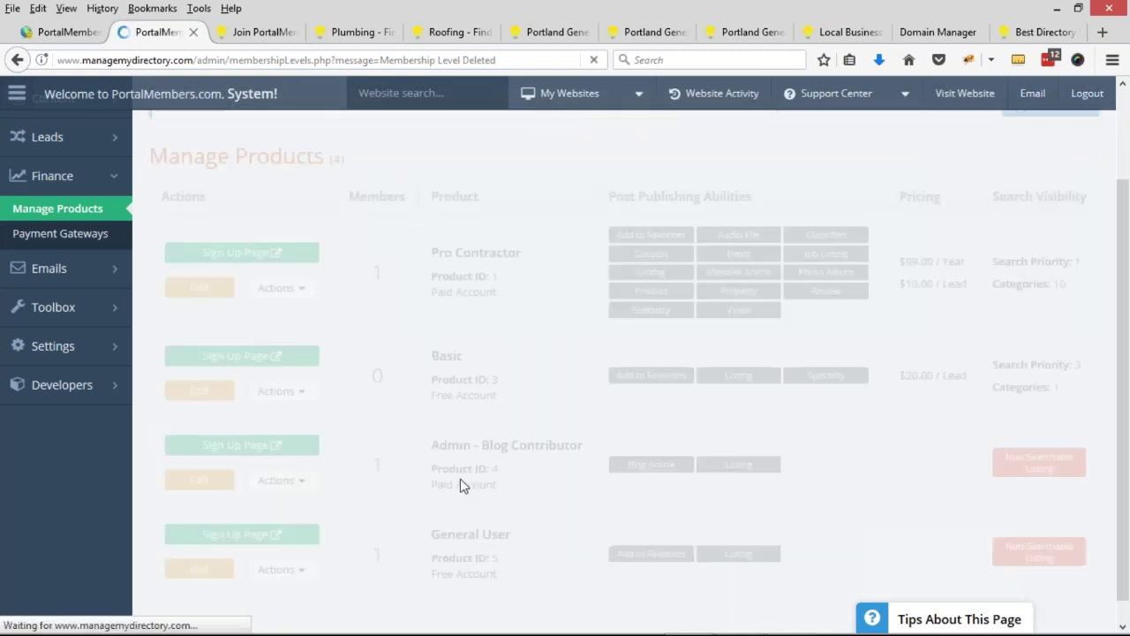
pyautogui.moveTo(433, 502); pyautogui.dragTo(536, 499)
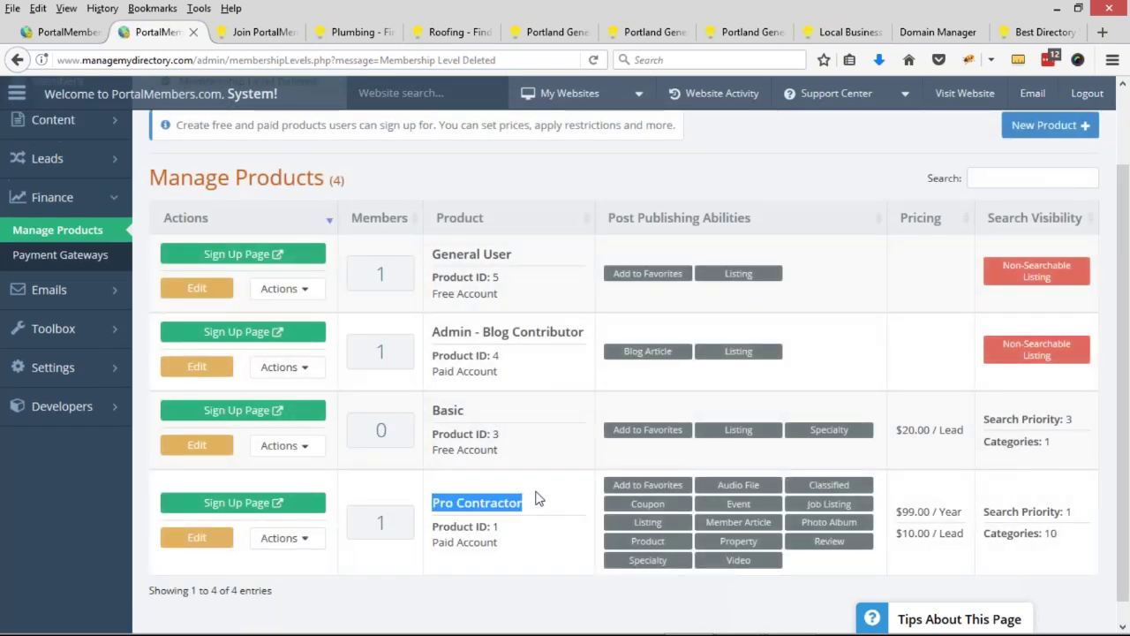
pyautogui.scroll(2, 309, 459)
pyautogui.click(111, 423)
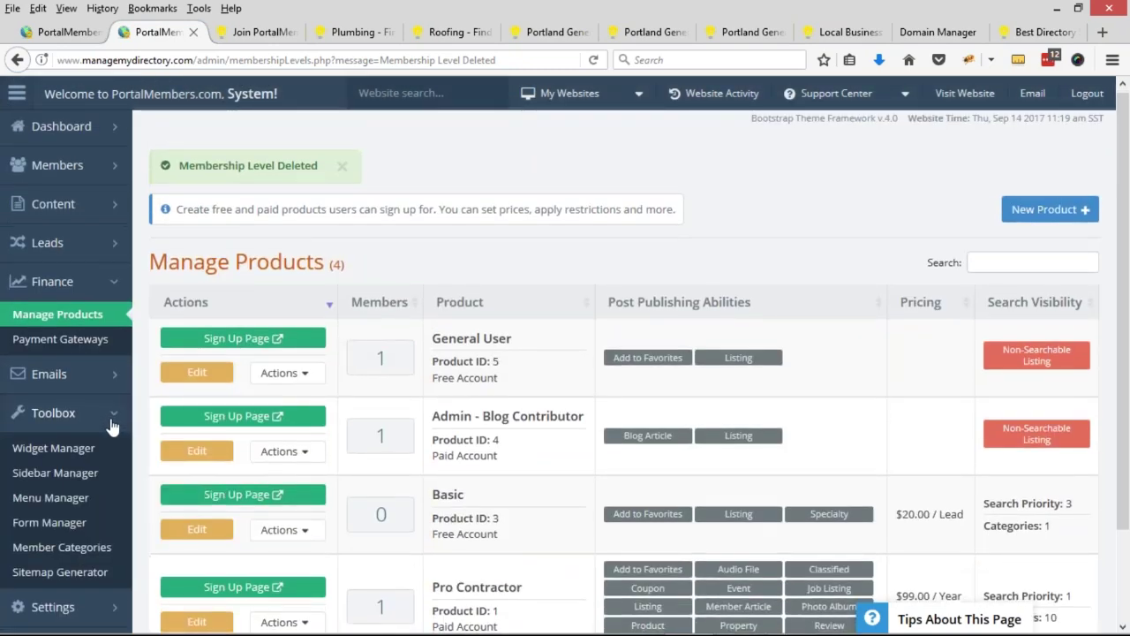
pyautogui.scroll(-2, 112, 429)
pyautogui.click(51, 428)
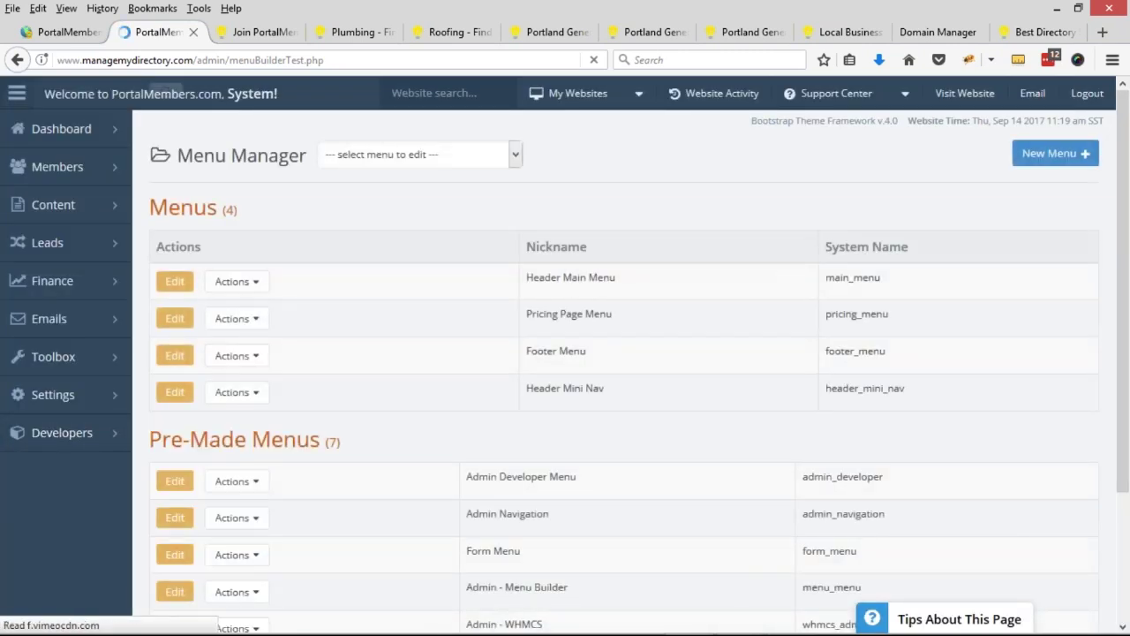
pyautogui.moveTo(526, 313); pyautogui.dragTo(617, 323)
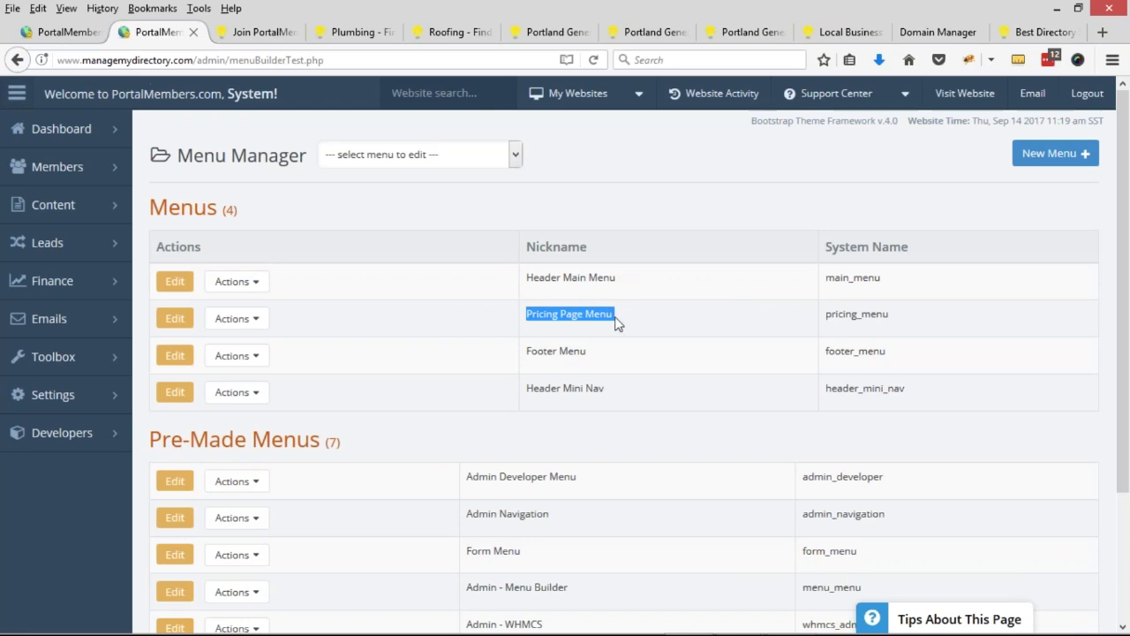
pyautogui.click(175, 318)
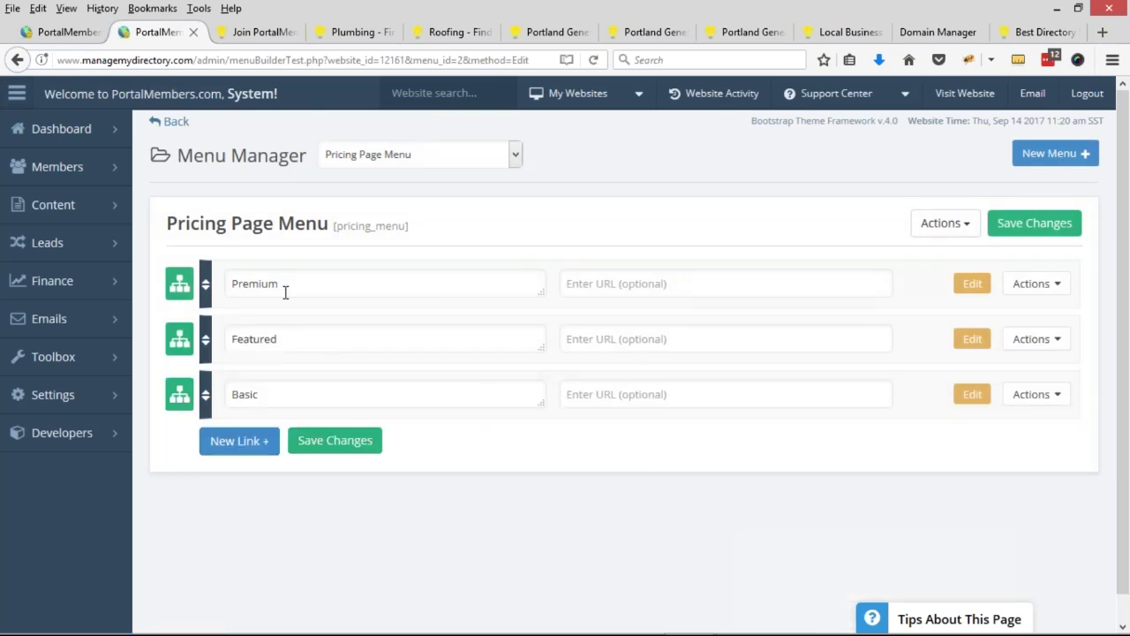
# - Compare the Premium, Featured and Basic menu items with the live pricing page headings
pyautogui.doubleClick(213, 277)
pyautogui.doubleClick(222, 333)
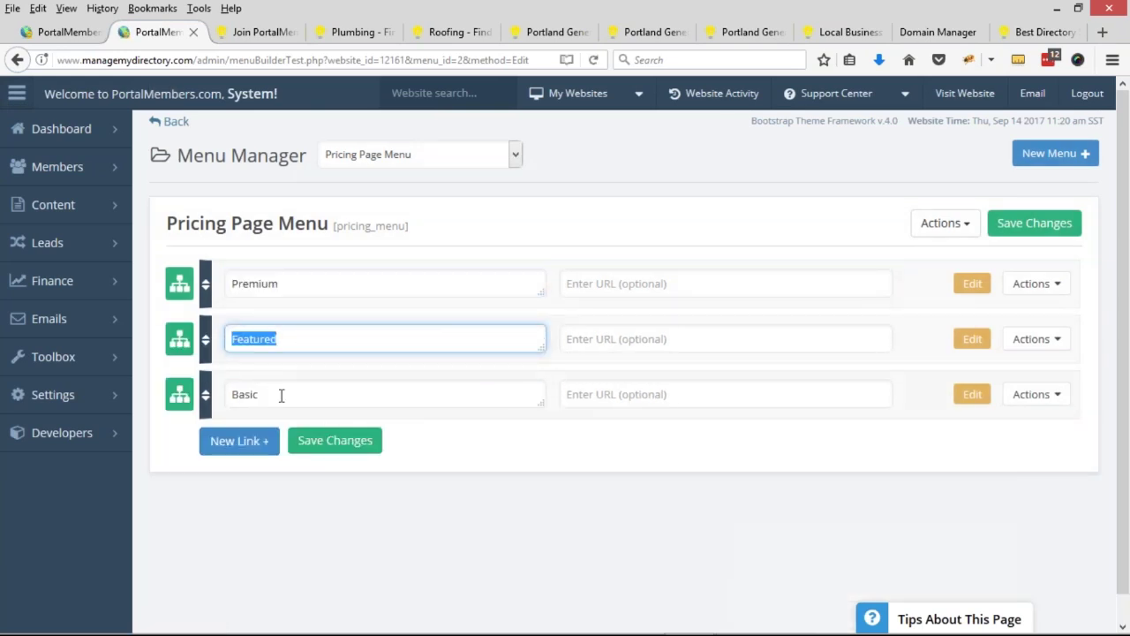
pyautogui.doubleClick(213, 397)
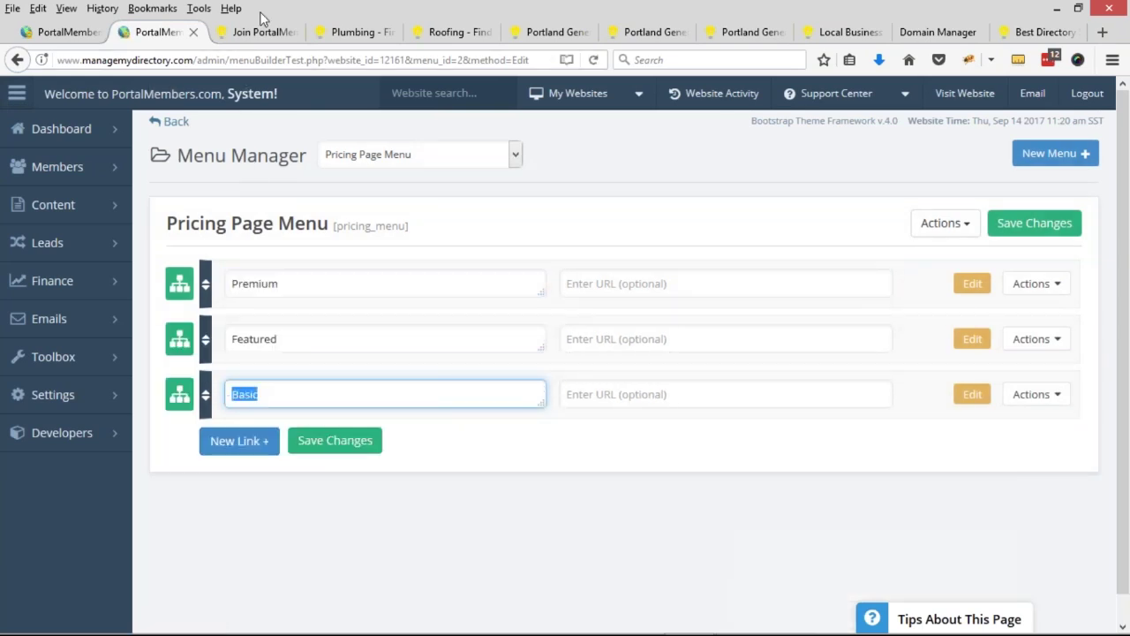
pyautogui.click(263, 32)
pyautogui.moveTo(184, 231); pyautogui.dragTo(304, 228)
pyautogui.moveTo(503, 232); pyautogui.dragTo(609, 233)
pyautogui.moveTo(839, 232); pyautogui.dragTo(902, 234)
pyautogui.click(157, 32)
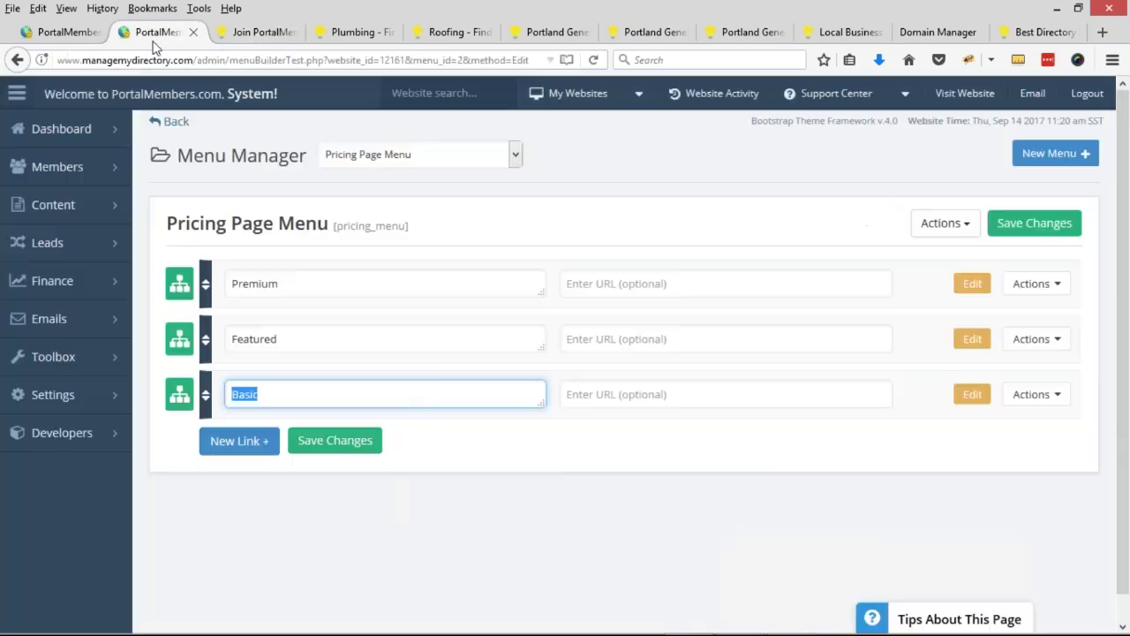
# - Match Premium's name and $19.99 / month sub-link to the live pricing page
pyautogui.click(181, 290)
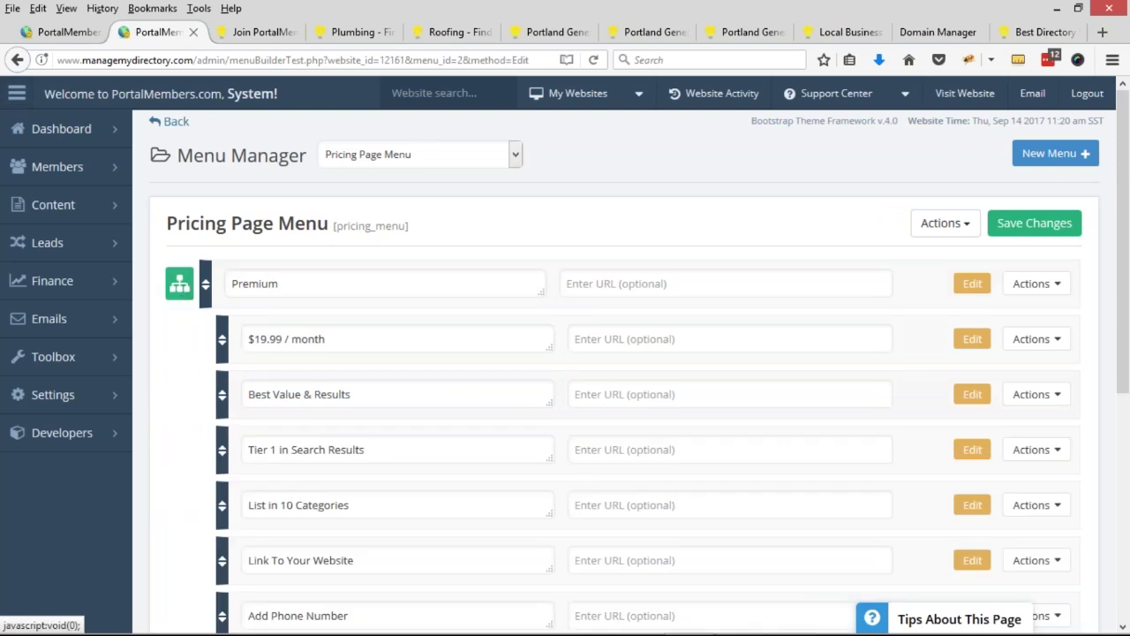
pyautogui.scroll(-3, 183, 292)
pyautogui.scroll(2, 618, 371)
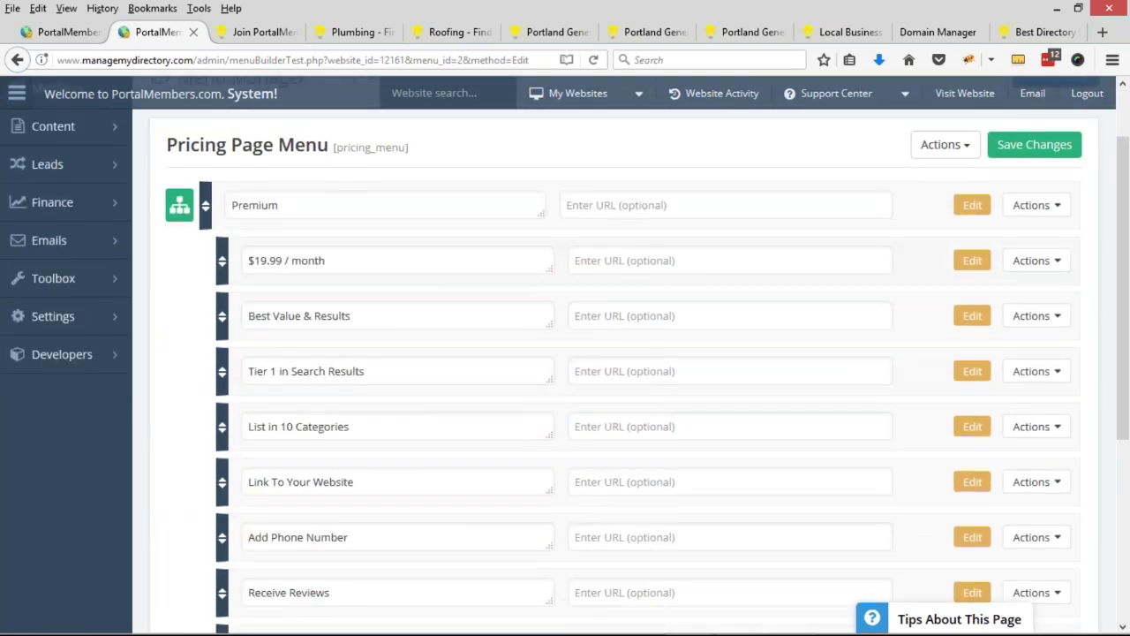
pyautogui.moveTo(293, 203); pyautogui.dragTo(232, 205)
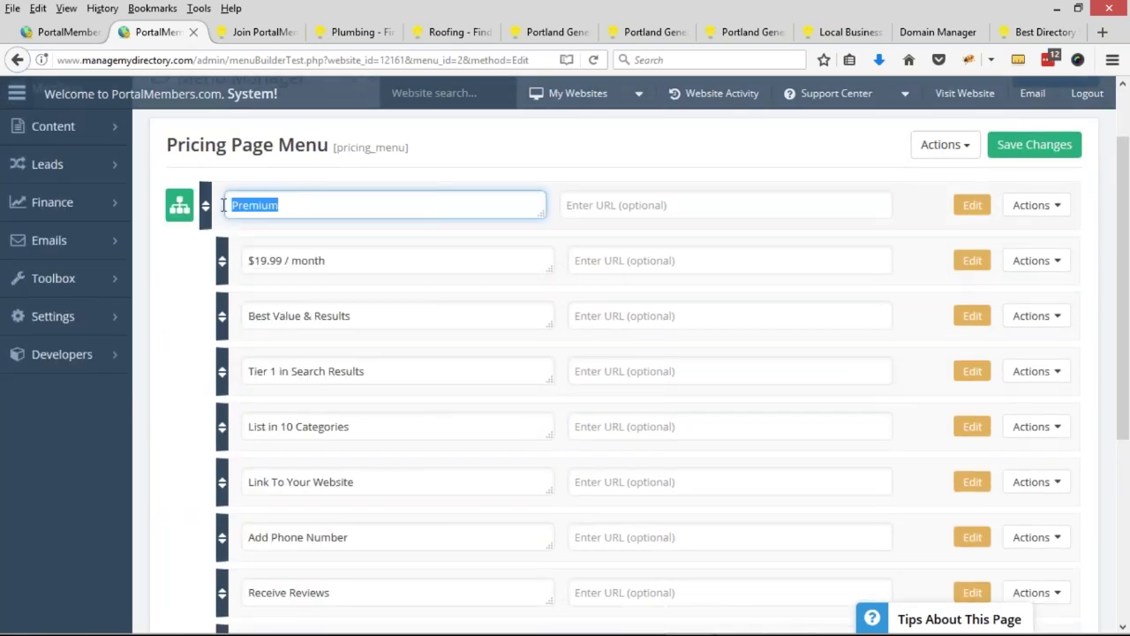
pyautogui.moveTo(344, 261); pyautogui.dragTo(243, 261)
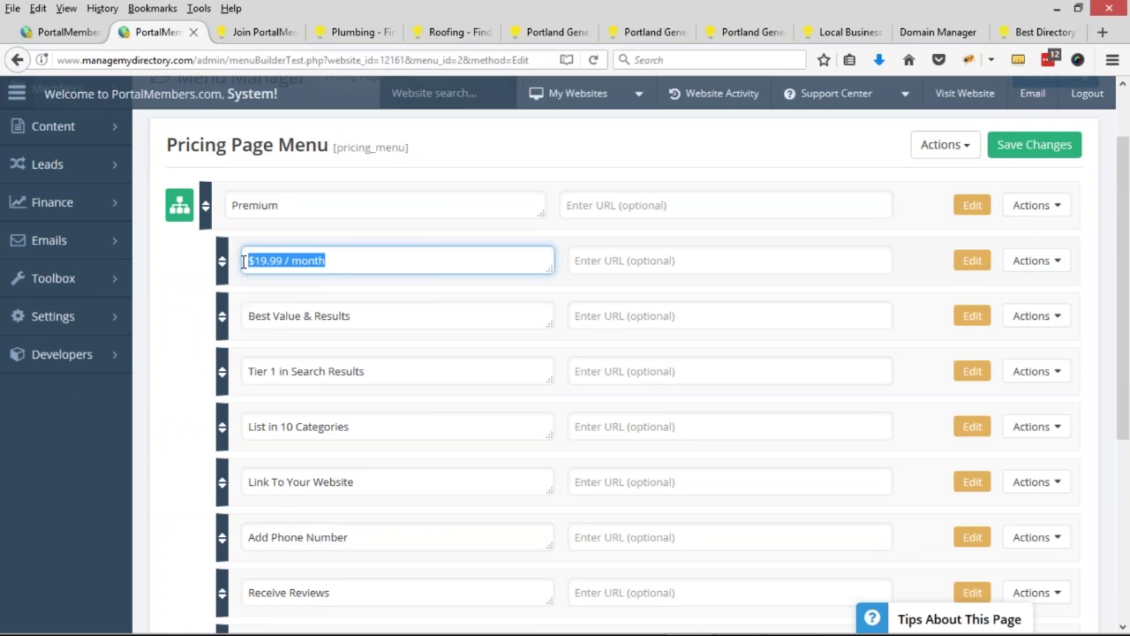
pyautogui.click(256, 31)
pyautogui.moveTo(184, 231); pyautogui.dragTo(309, 232)
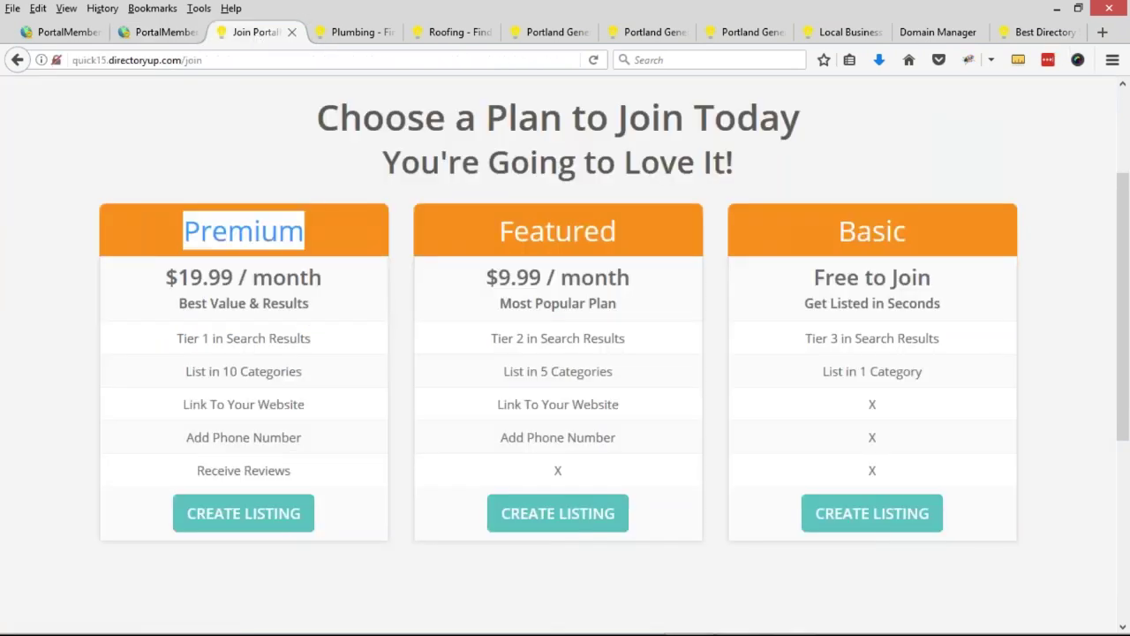
pyautogui.moveTo(167, 278); pyautogui.dragTo(326, 278)
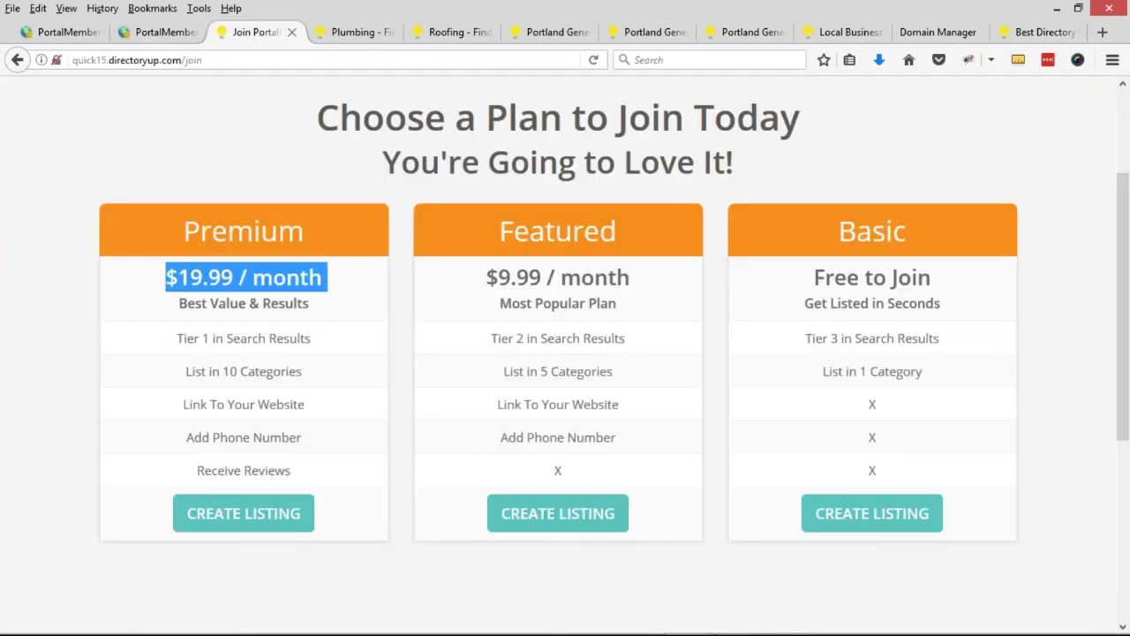
pyautogui.click(159, 32)
pyautogui.click(183, 230)
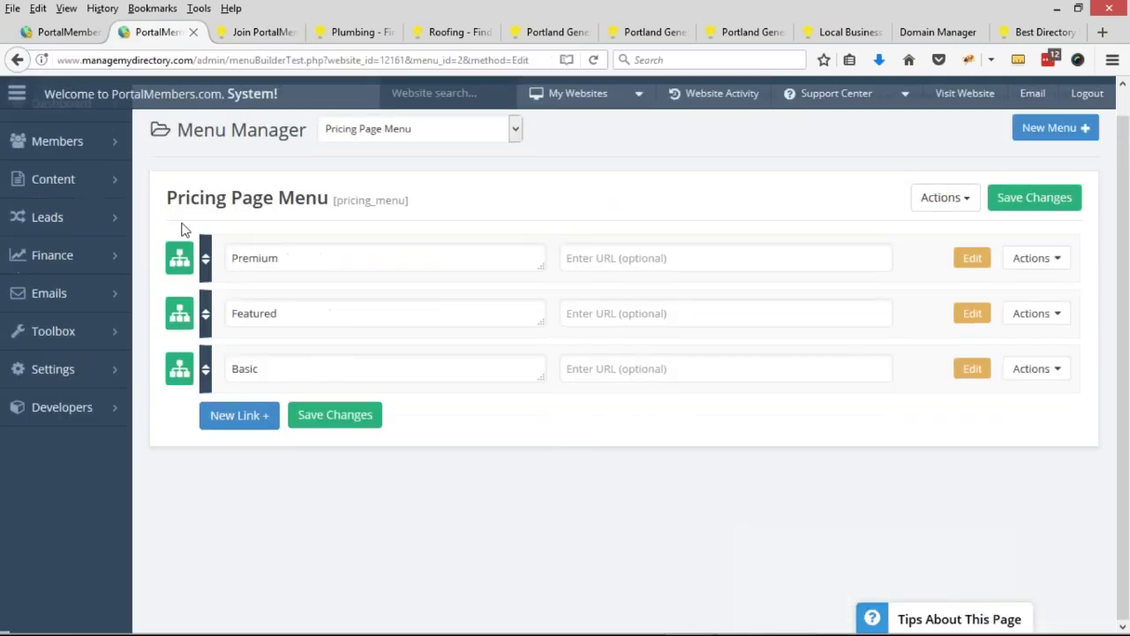
# - Delete the Featured menu item together with all its sub-items
pyautogui.click(1036, 369)
pyautogui.click(1037, 313)
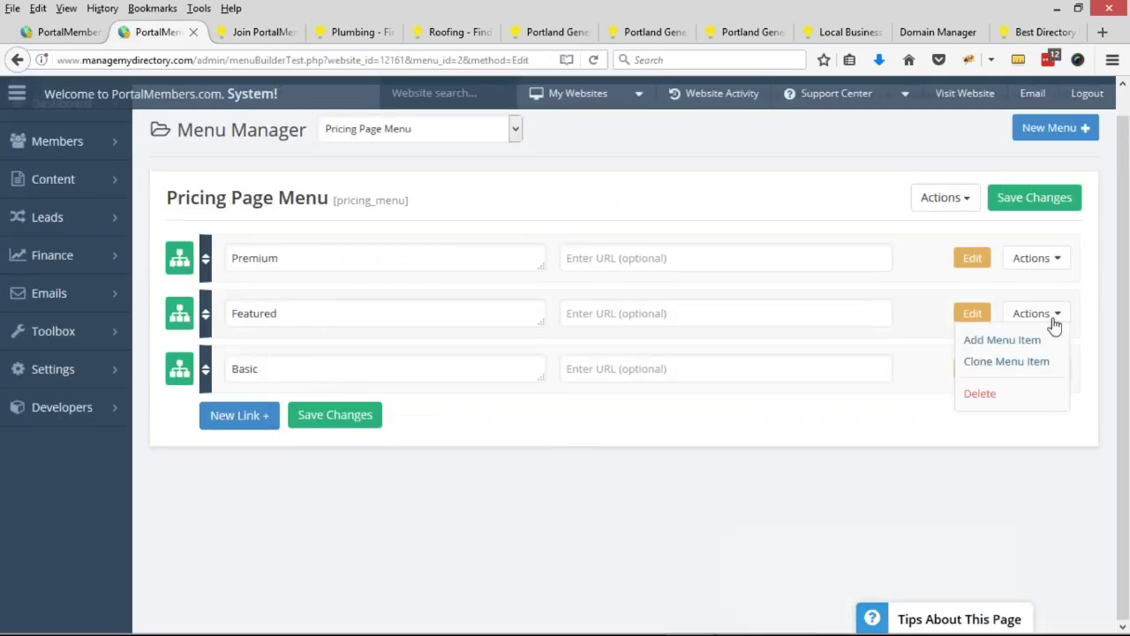
pyautogui.click(996, 394)
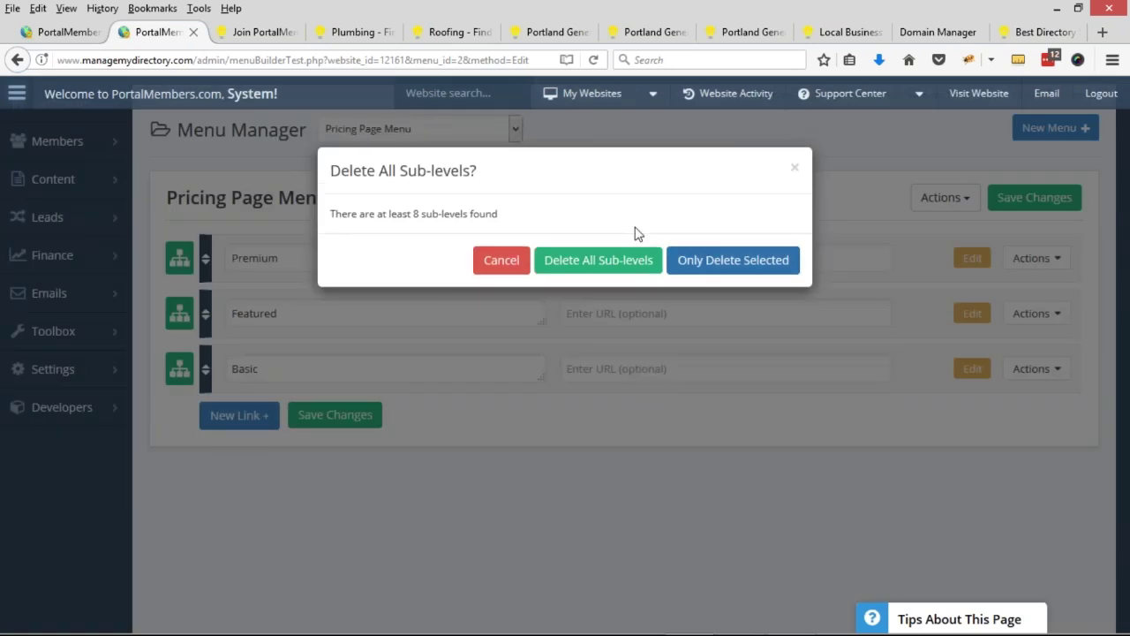
pyautogui.click(617, 266)
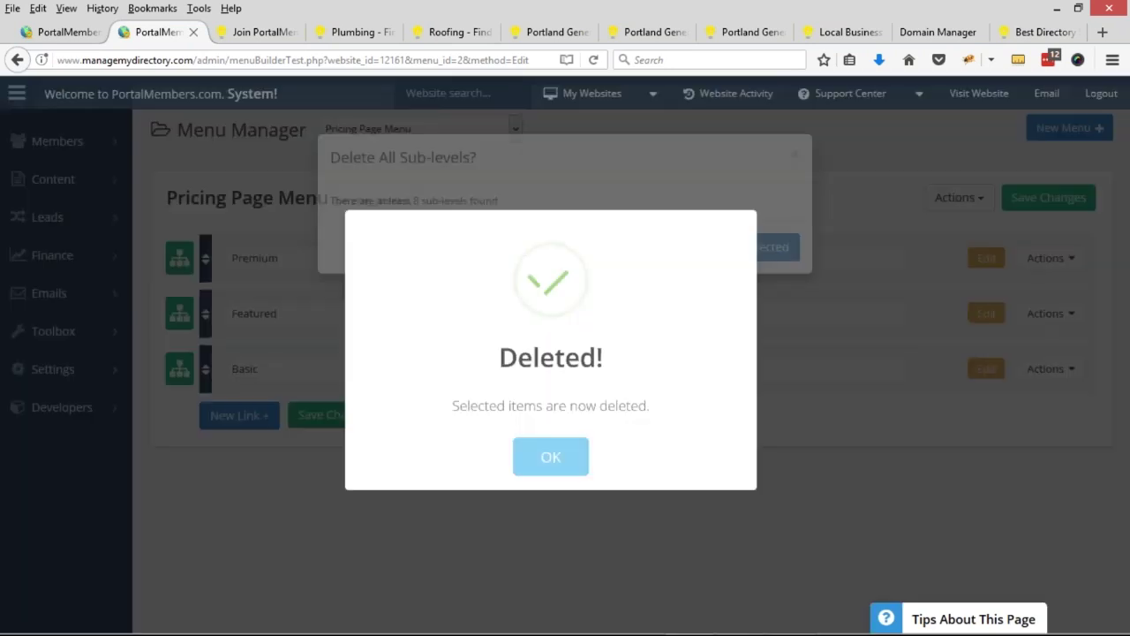
pyautogui.click(559, 465)
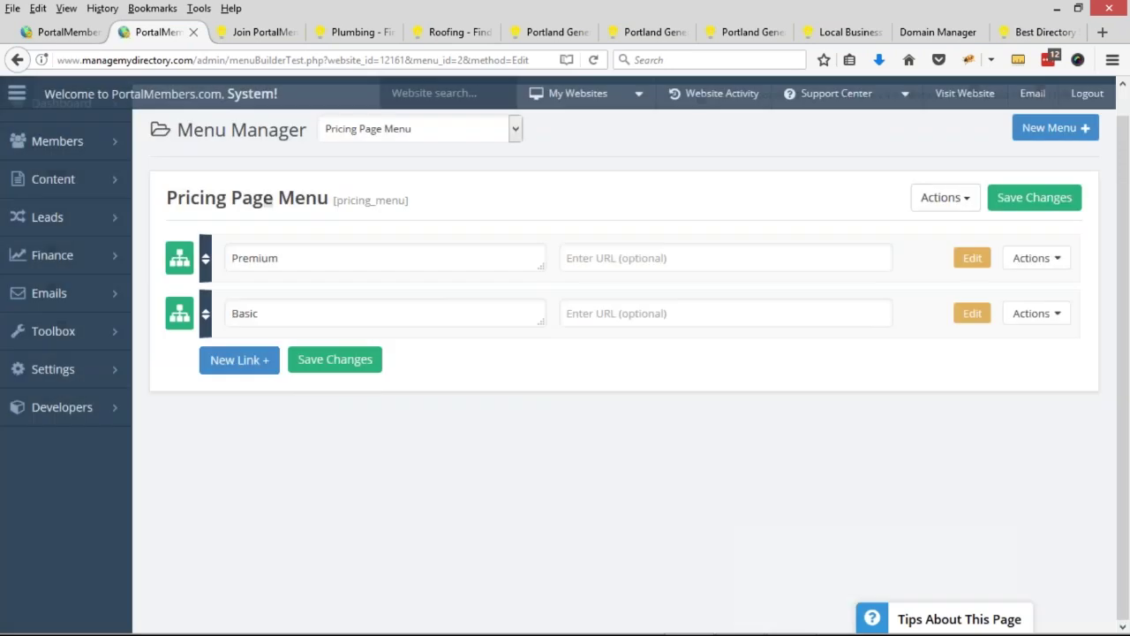
# - Rename Premium to 'Pro Contractor' and Basic to 'Basic Listing'
pyautogui.moveTo(291, 258); pyautogui.dragTo(213, 254)
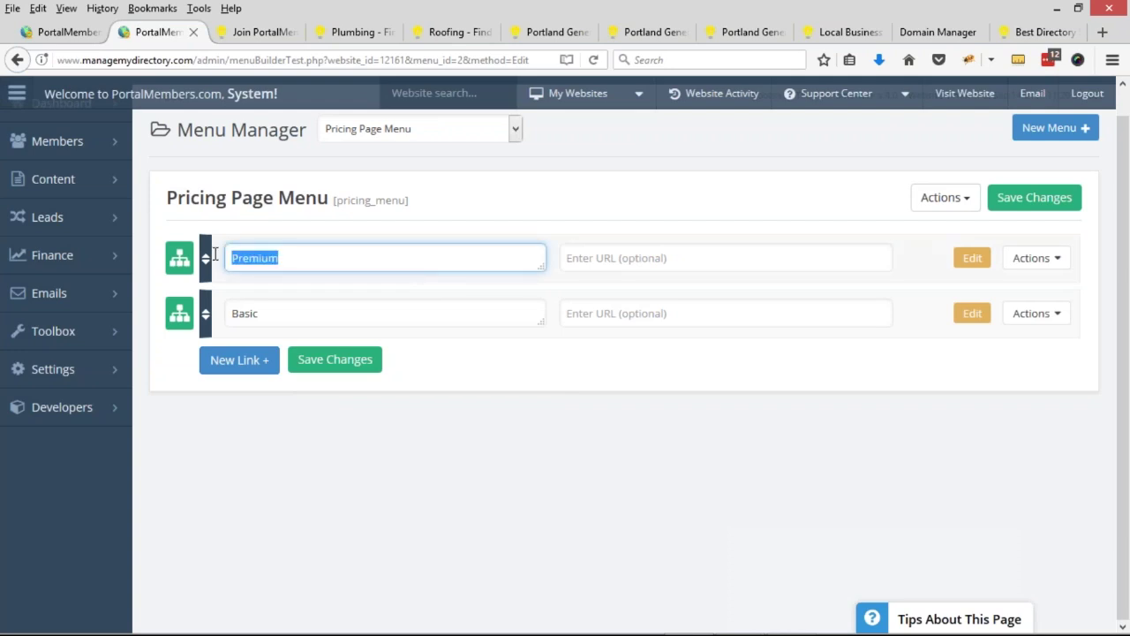
pyautogui.write('Pro Contractor')
pyautogui.click(246, 304)
pyautogui.write('Listing')
pyautogui.click(176, 260)
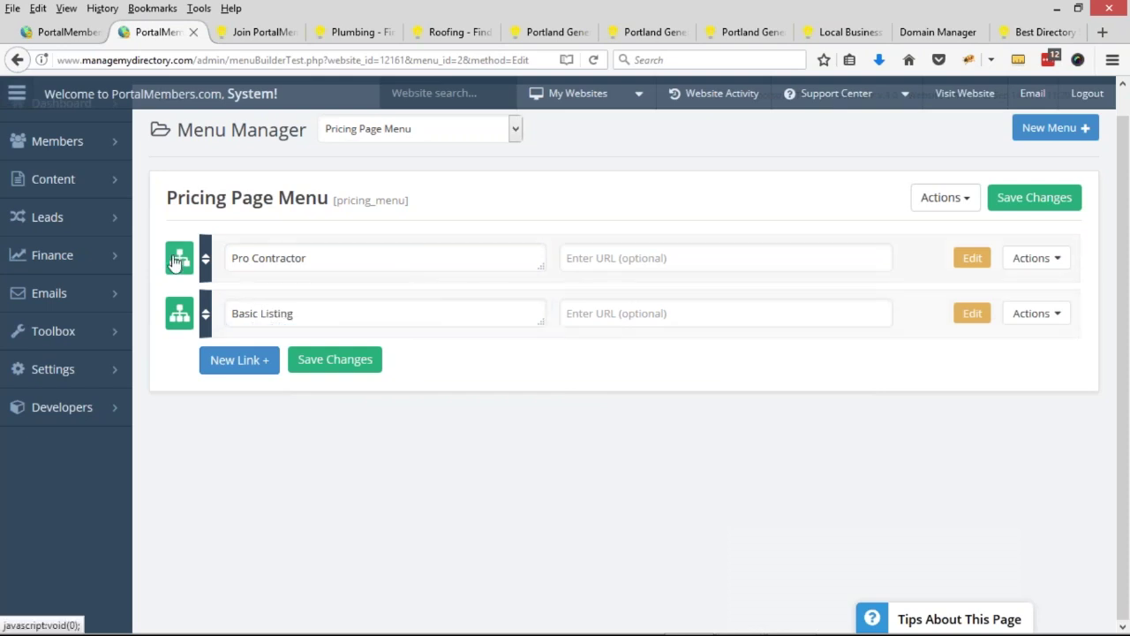
pyautogui.click(260, 316)
# - Change the Pro Contractor price sub-link to '$99 / year'
pyautogui.press('BackSpace')
pyautogui.write('9')
pyautogui.click(282, 316)
pyautogui.press('BackSpace')
pyautogui.press('BackSpace')
pyautogui.press('BackSpace')
pyautogui.doubleClick(291, 314)
pyautogui.write('year')
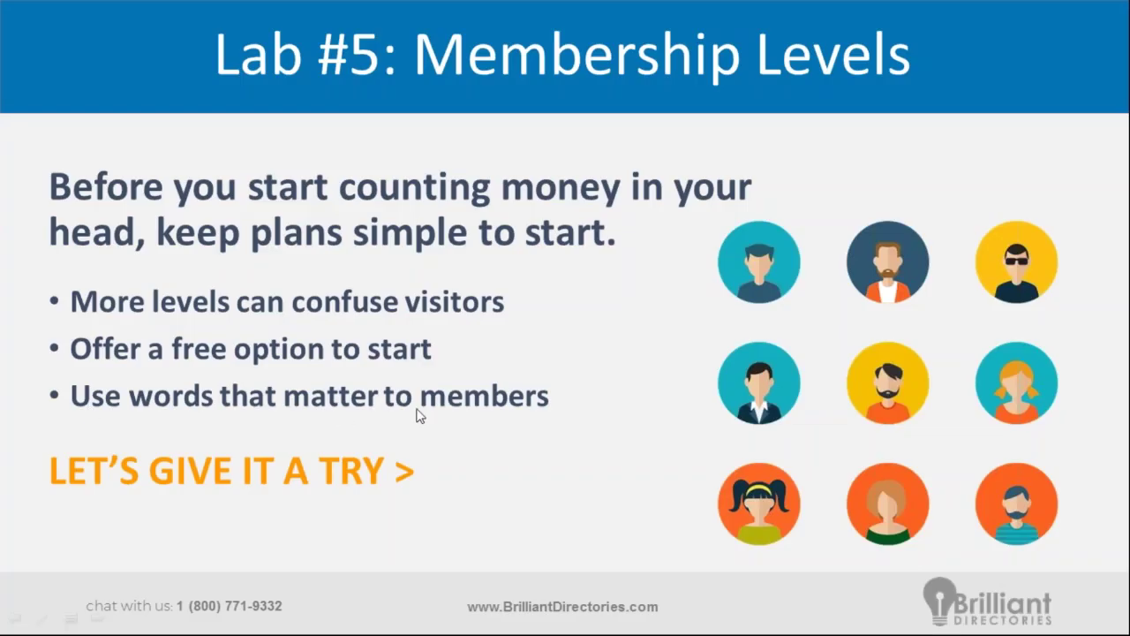
# - Replace 'Best Value & Results' with 'Connect with More Clients', fixing the misspelling
pyautogui.hotkey('alt', 'Tab')
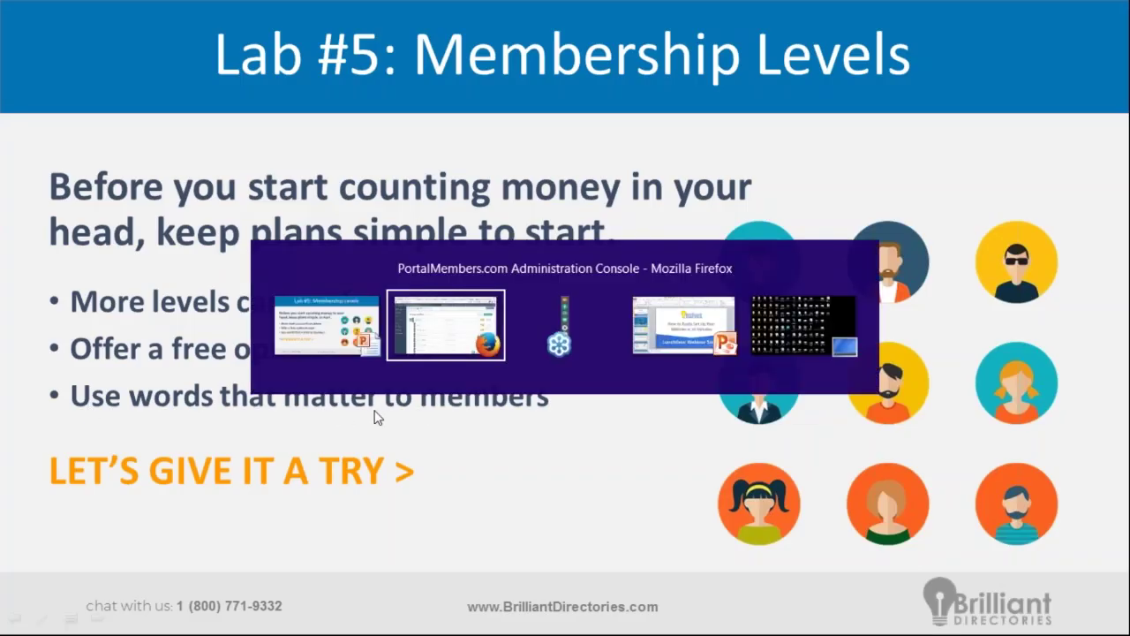
pyautogui.scroll(-2, 286, 430)
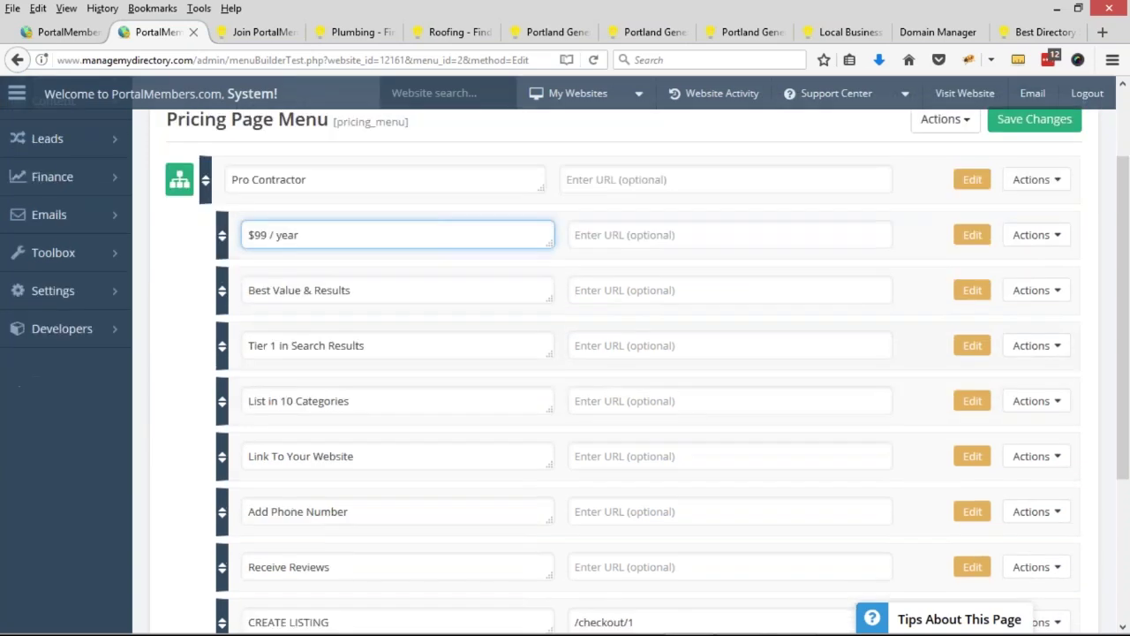
pyautogui.moveTo(362, 289); pyautogui.dragTo(237, 289)
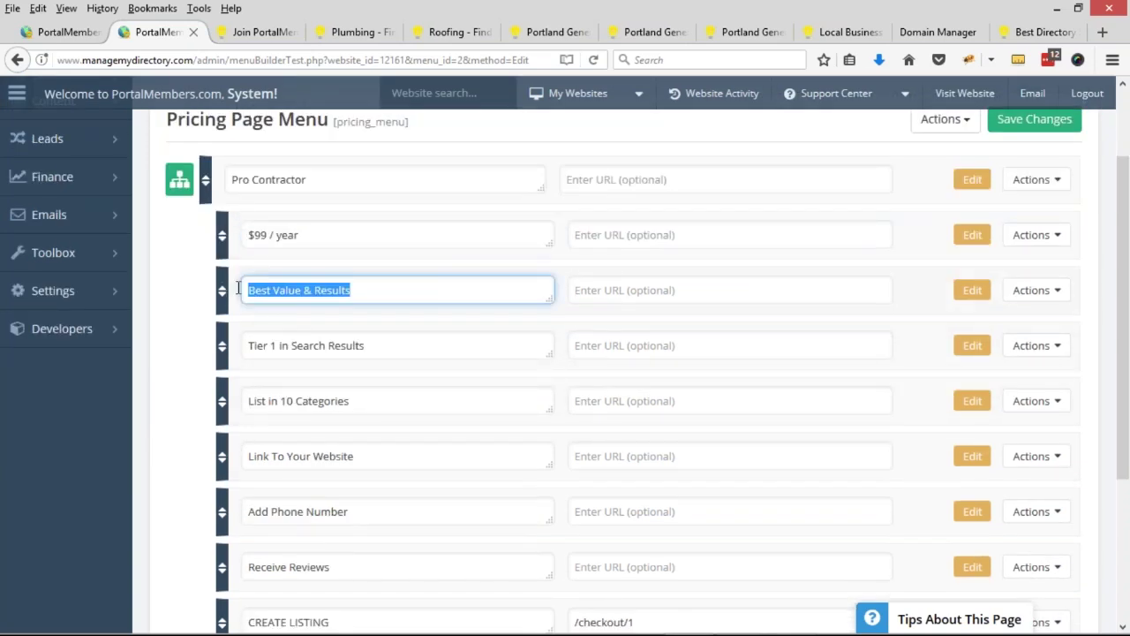
pyautogui.write('Coneect')
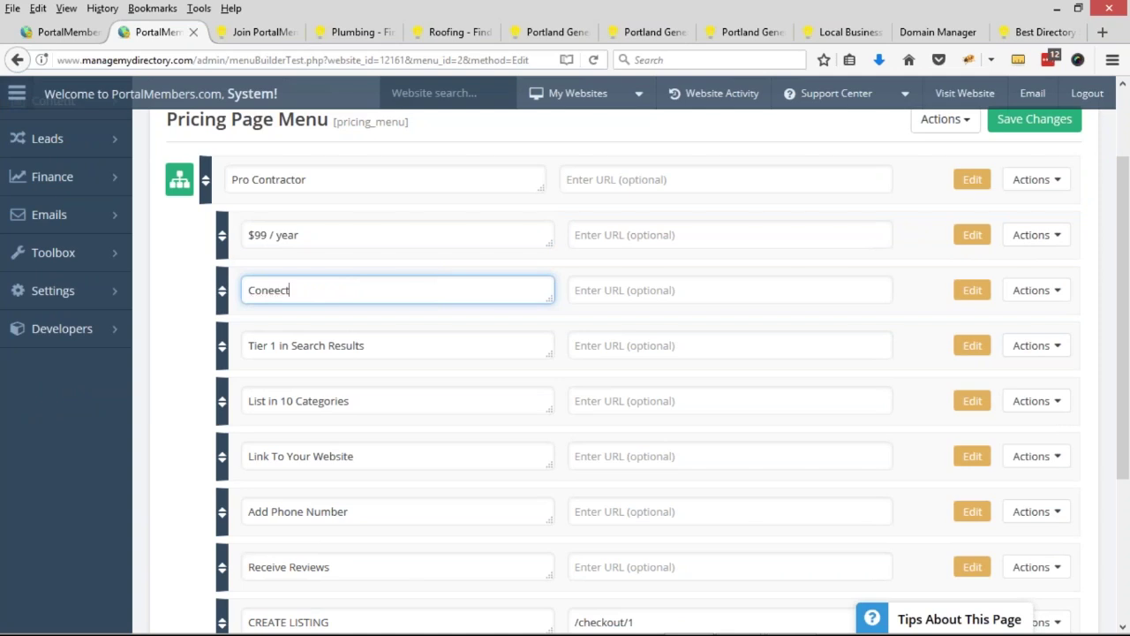
pyautogui.press('BackSpace')
pyautogui.press('BackSpace')
pyautogui.press('BackSpace')
pyautogui.write('cct with More Clients')
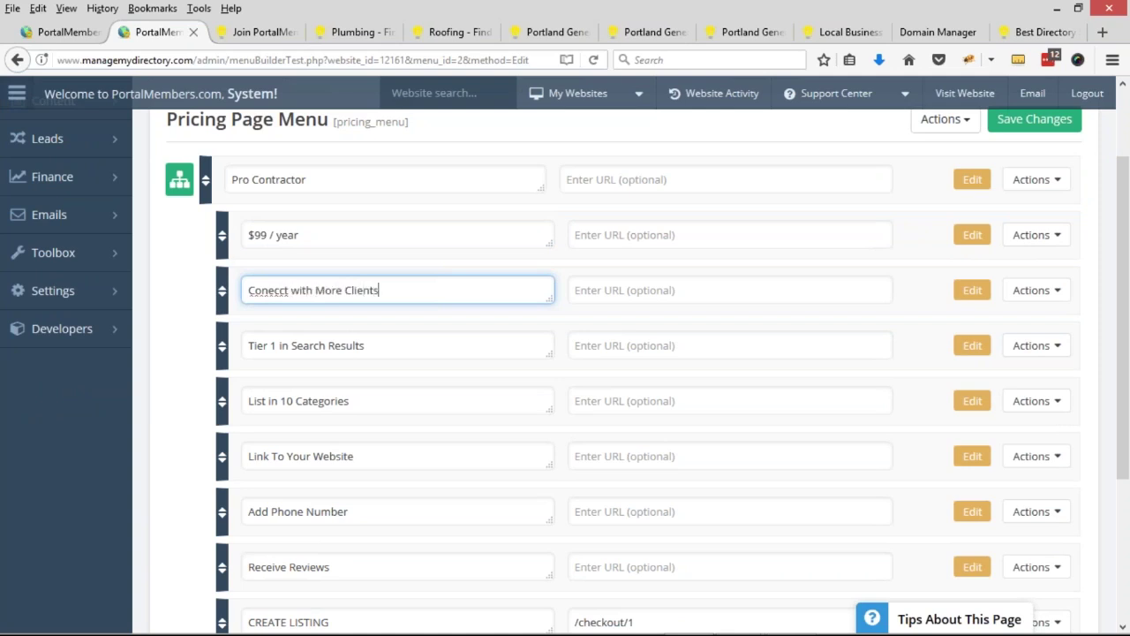
pyautogui.rightClick(273, 292)
pyautogui.click(305, 302)
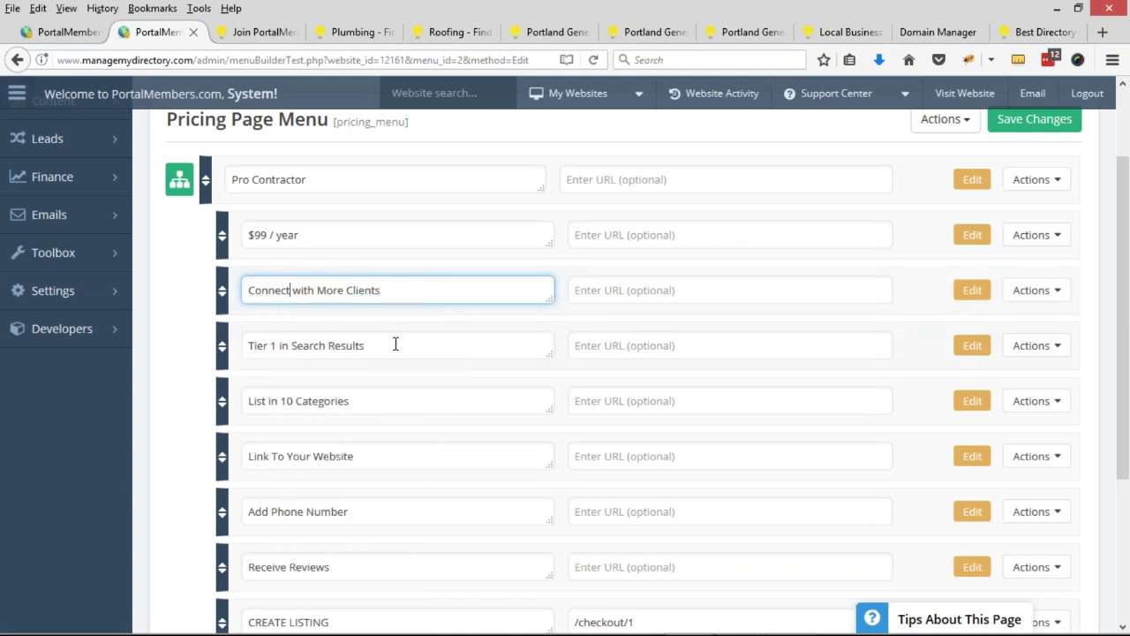
pyautogui.scroll(-2, 389, 349)
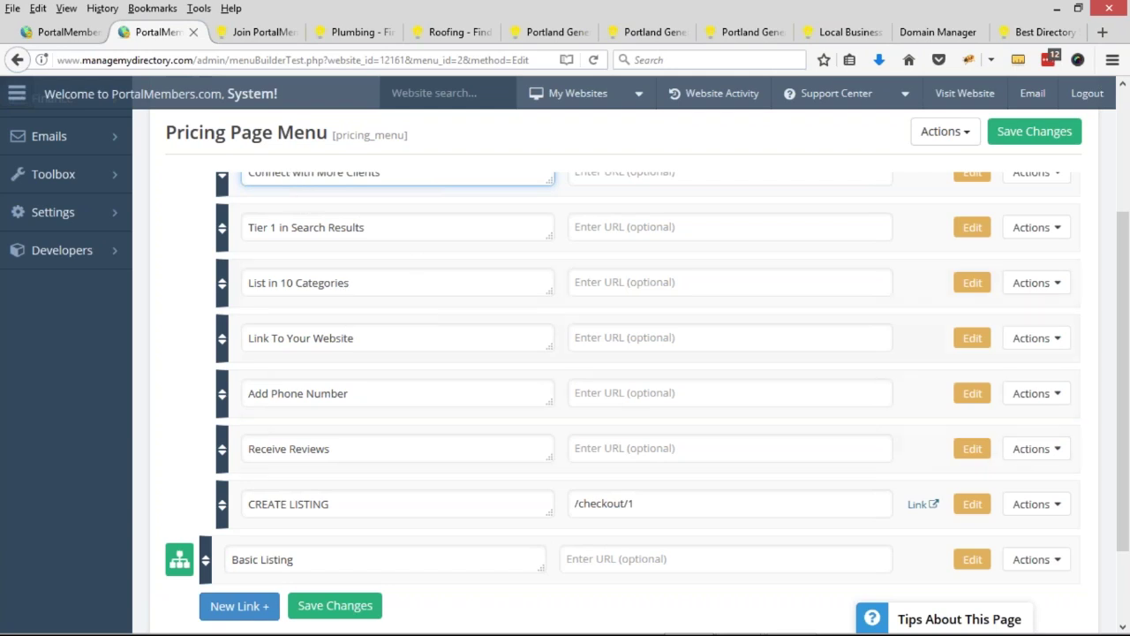
# - Edit sub-links: insert 'Direct' before Link, change Add to Public, append 'to Call You'
pyautogui.click(251, 341)
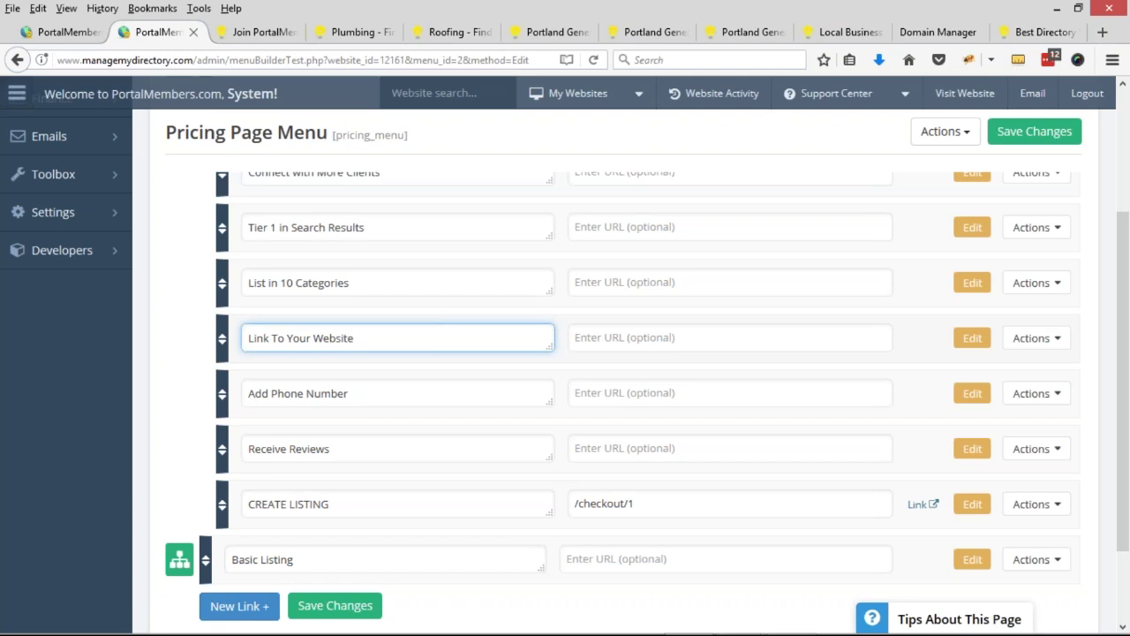
pyautogui.write('Direct')
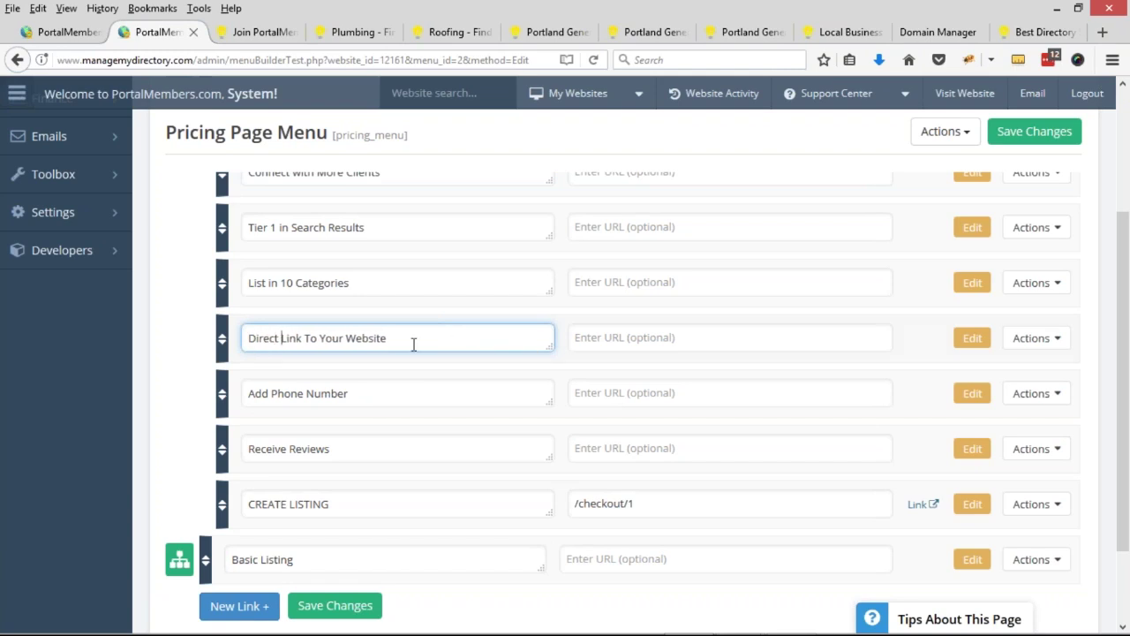
pyautogui.doubleClick(258, 392)
pyautogui.write('Public')
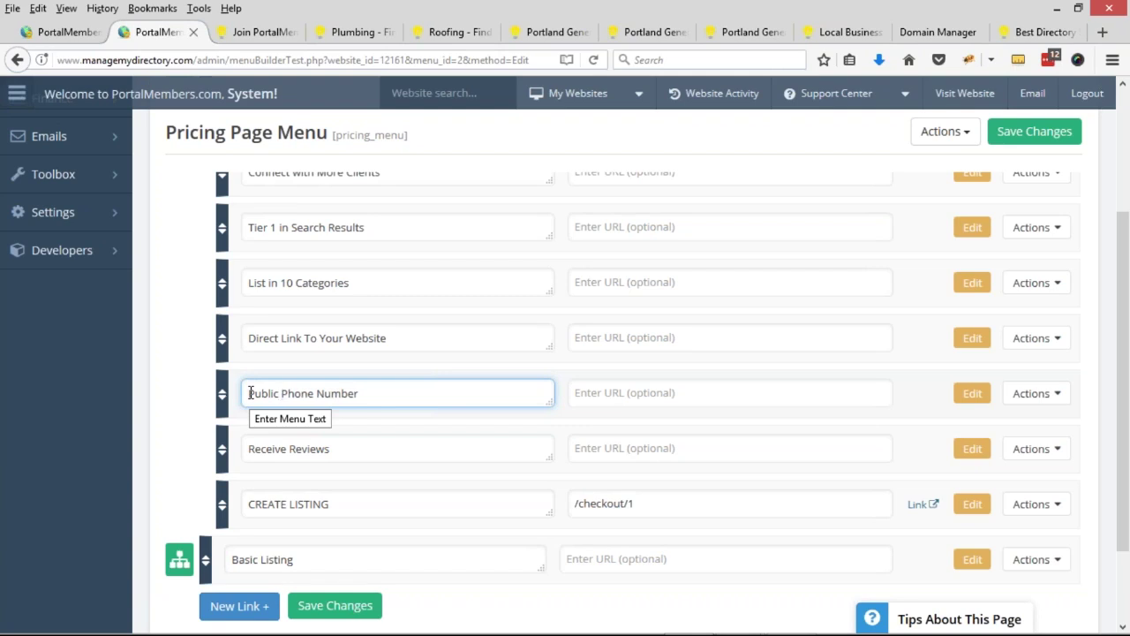
pyautogui.click(377, 390)
pyautogui.write('to Call you')
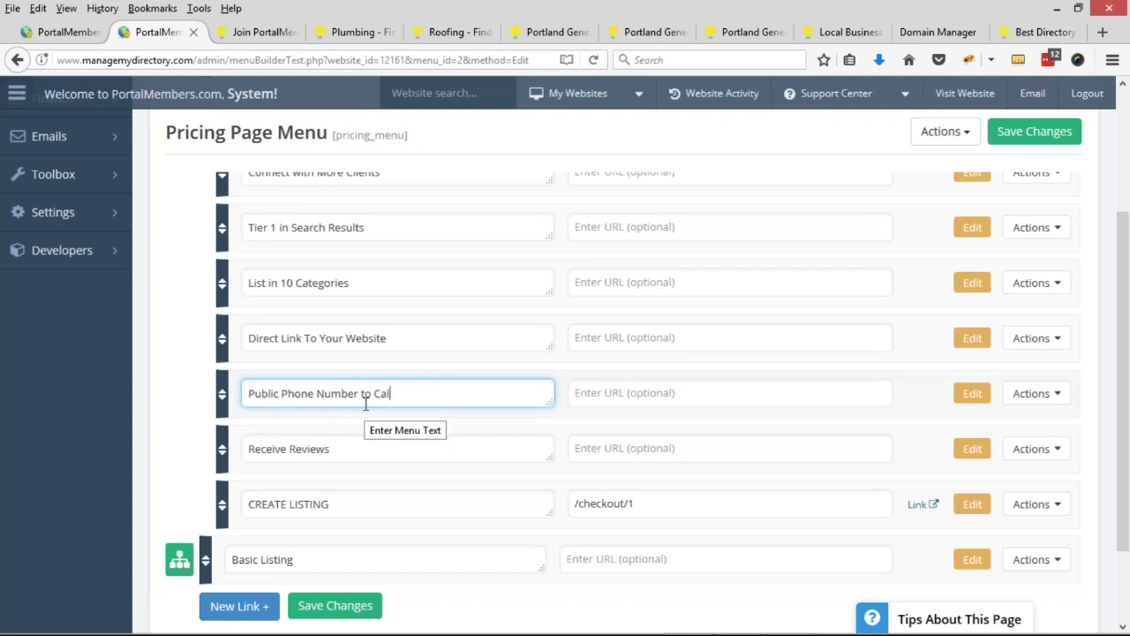
pyautogui.press('BackSpace')
pyautogui.press('BackSpace')
pyautogui.press('BackSpace')
pyautogui.write('You')
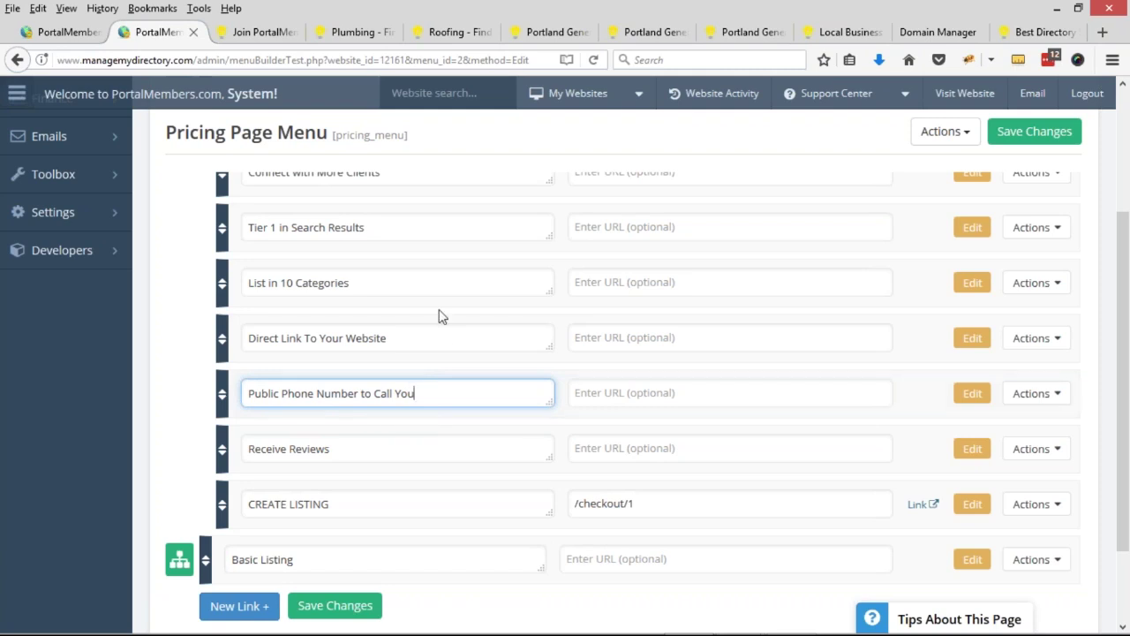
# - Rename 'Receive Reviews' to 'Get Direct Leads Sent to You' and view the live pricing page
pyautogui.scroll(1, 323, 320)
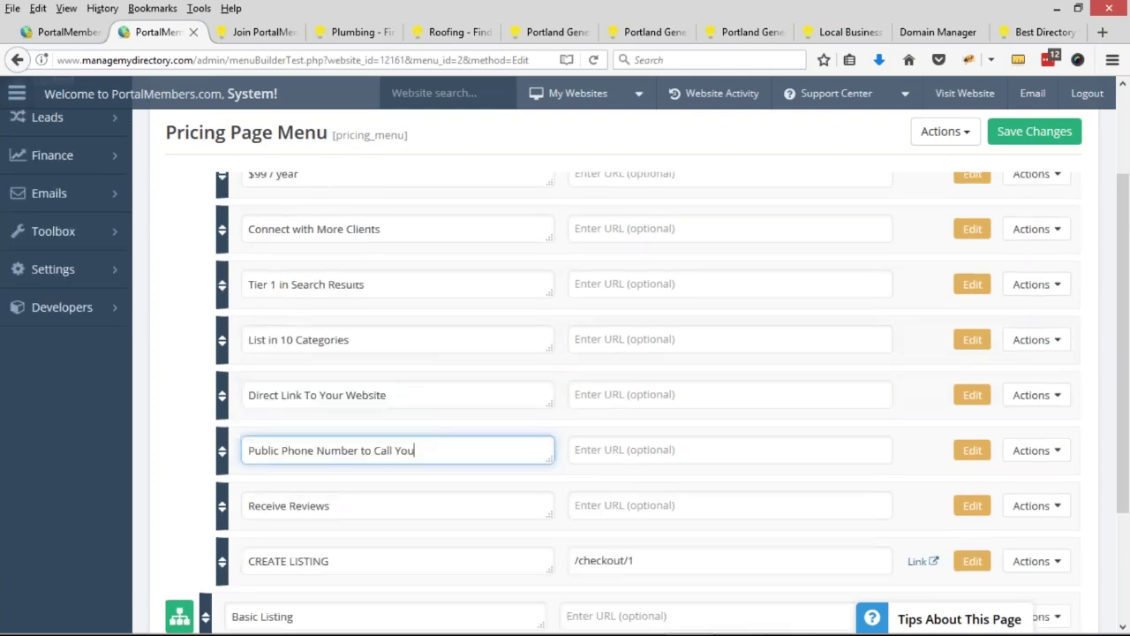
pyautogui.scroll(1, 301, 292)
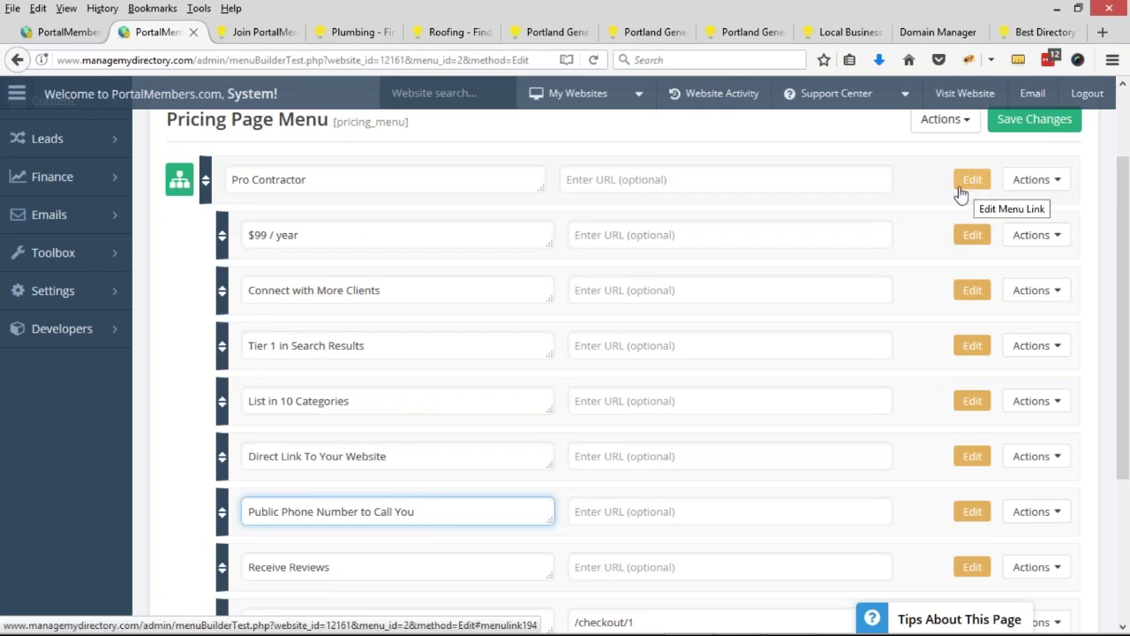
pyautogui.click(179, 180)
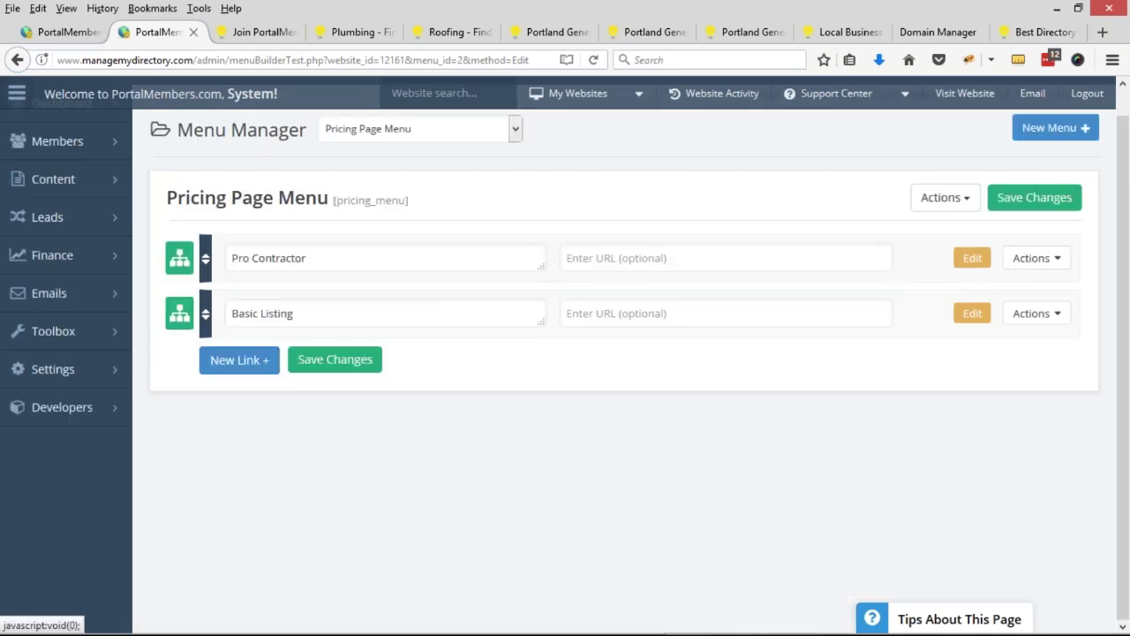
pyautogui.click(180, 257)
pyautogui.scroll(-5, 407, 292)
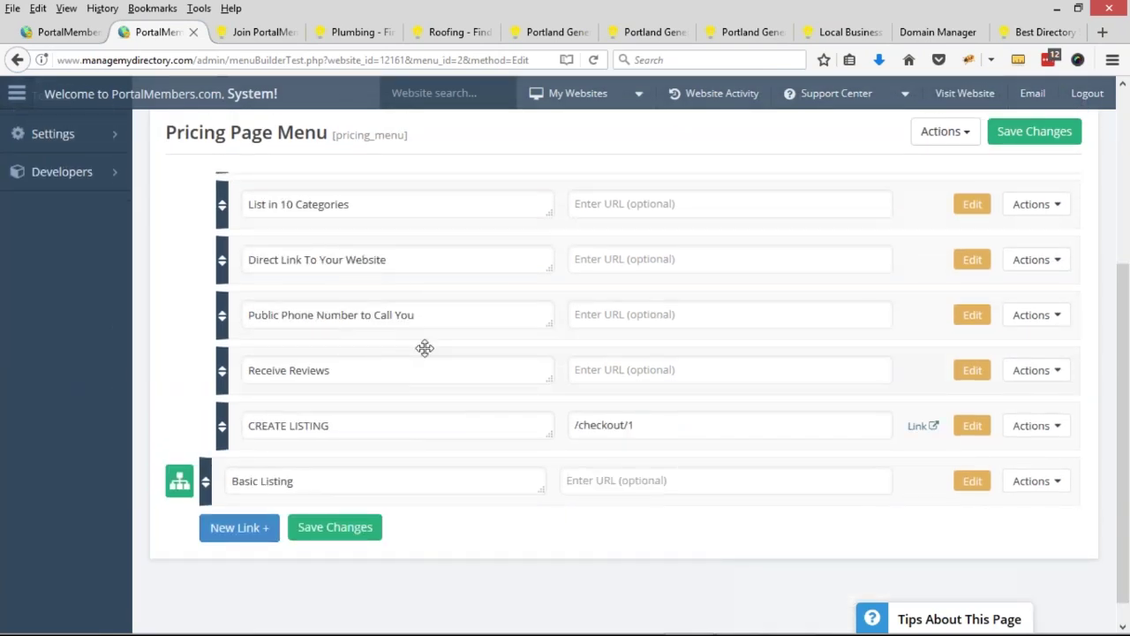
pyautogui.tripleClick(424, 349)
pyautogui.write('Get D')
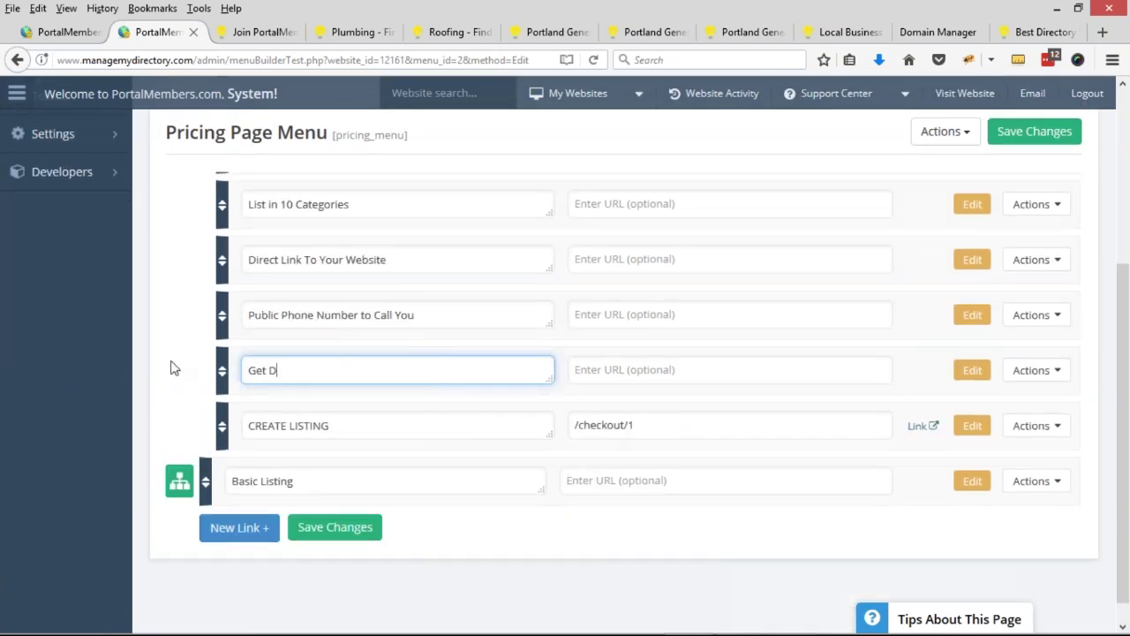
pyautogui.write('irect Leads Sent to you')
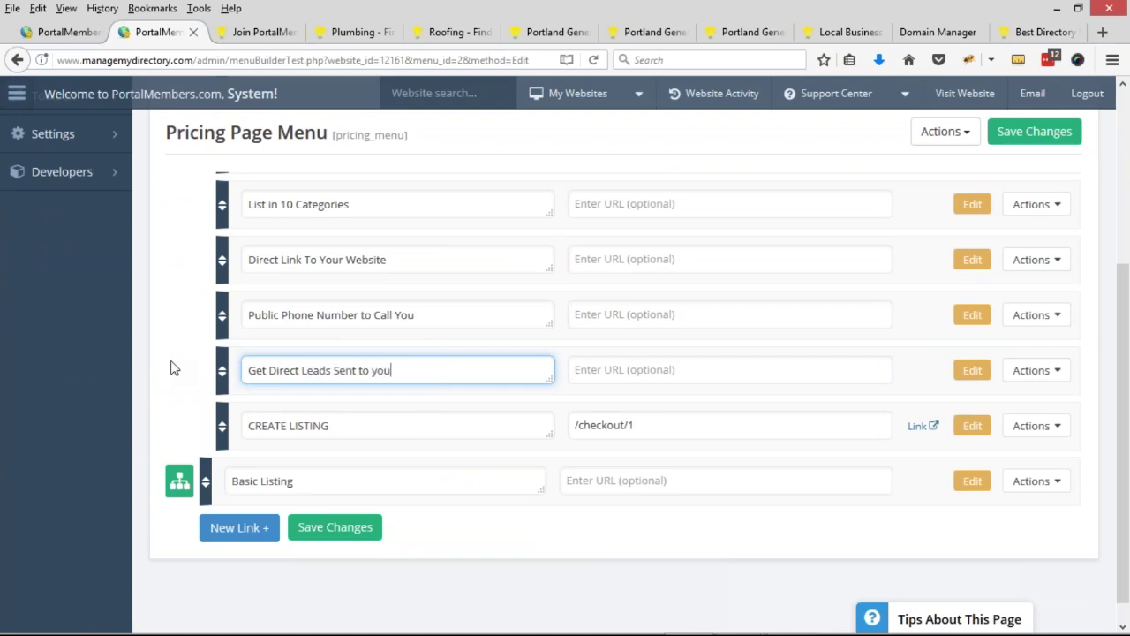
pyautogui.press('BackSpace')
pyautogui.write('ou')
pyautogui.press('BackSpace')
pyautogui.press('BackSpace')
pyautogui.press('BackSpace')
pyautogui.write('Yo')
pyautogui.click(257, 34)
pyautogui.click(876, 415)
# - Point out the features missing from the Basic plan on the live pricing page
pyautogui.doubleClick(874, 408)
pyautogui.click(870, 438)
pyautogui.moveTo(865, 470); pyautogui.dragTo(900, 464)
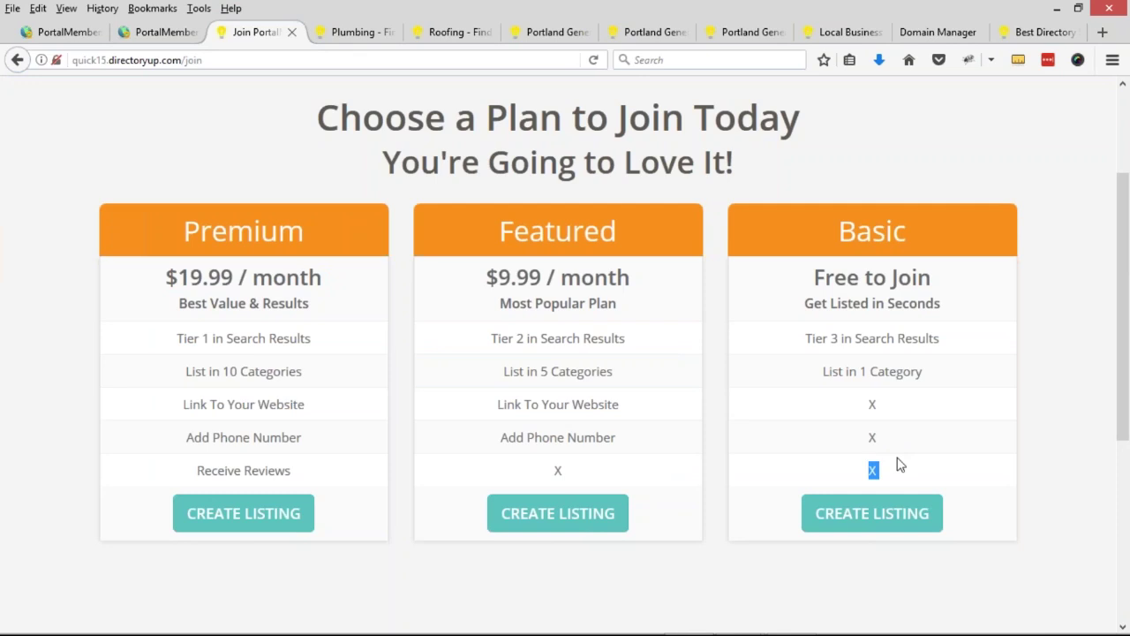
pyautogui.click(878, 414)
# - Collapse Pro Contractor's sub-links in the menu editor and open its display settings
pyautogui.click(152, 35)
pyautogui.scroll(3, 210, 334)
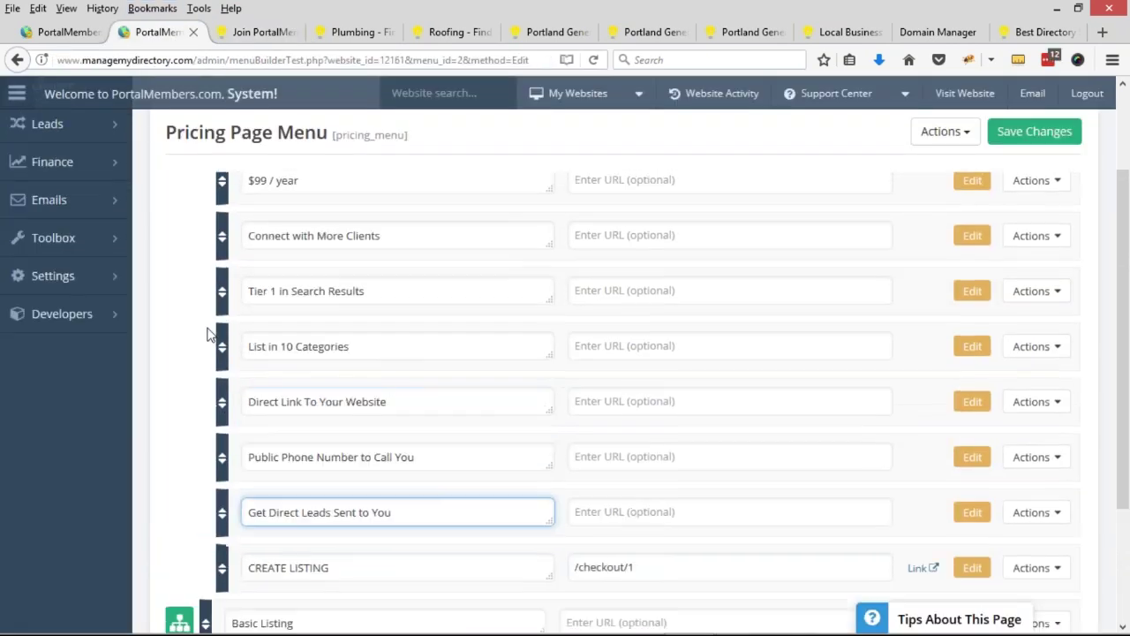
pyautogui.scroll(2, 207, 334)
pyautogui.click(182, 286)
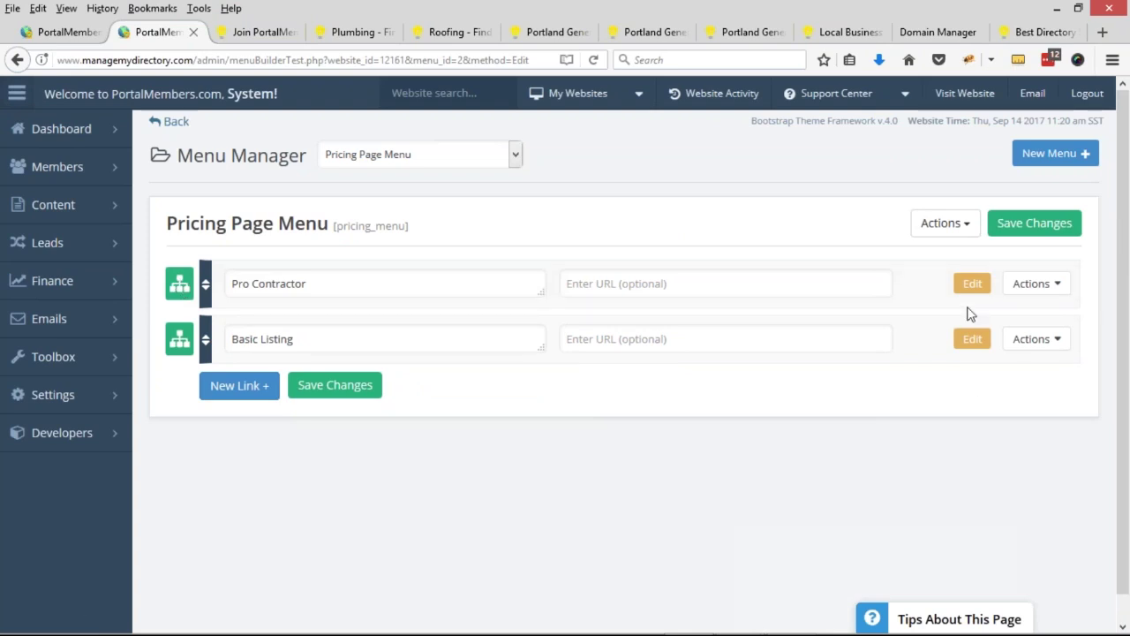
pyautogui.click(256, 32)
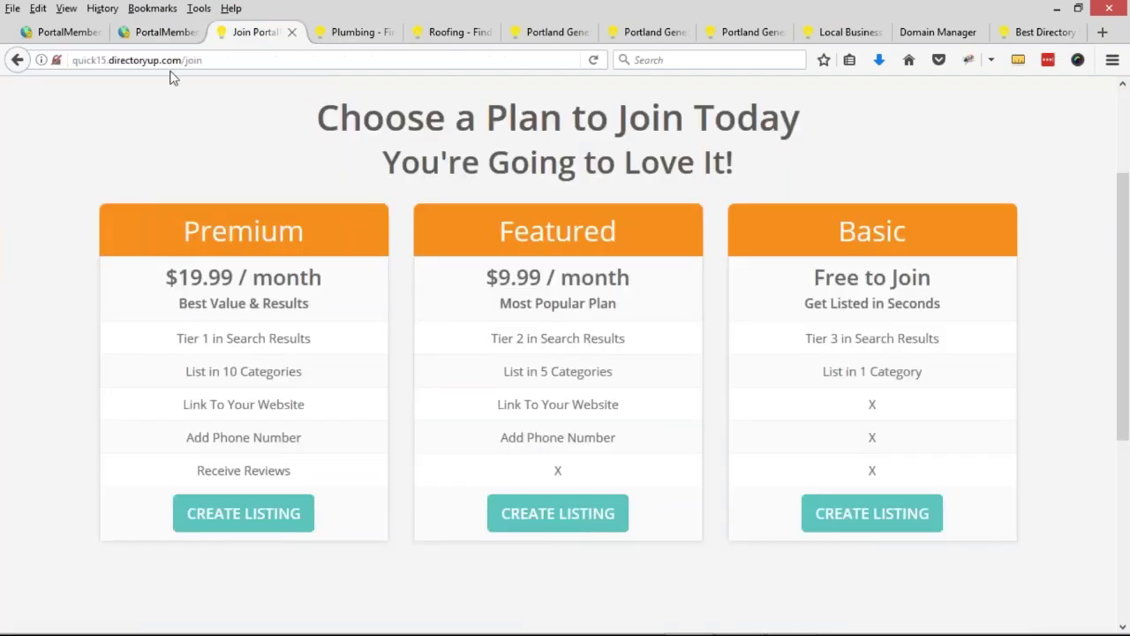
pyautogui.click(162, 34)
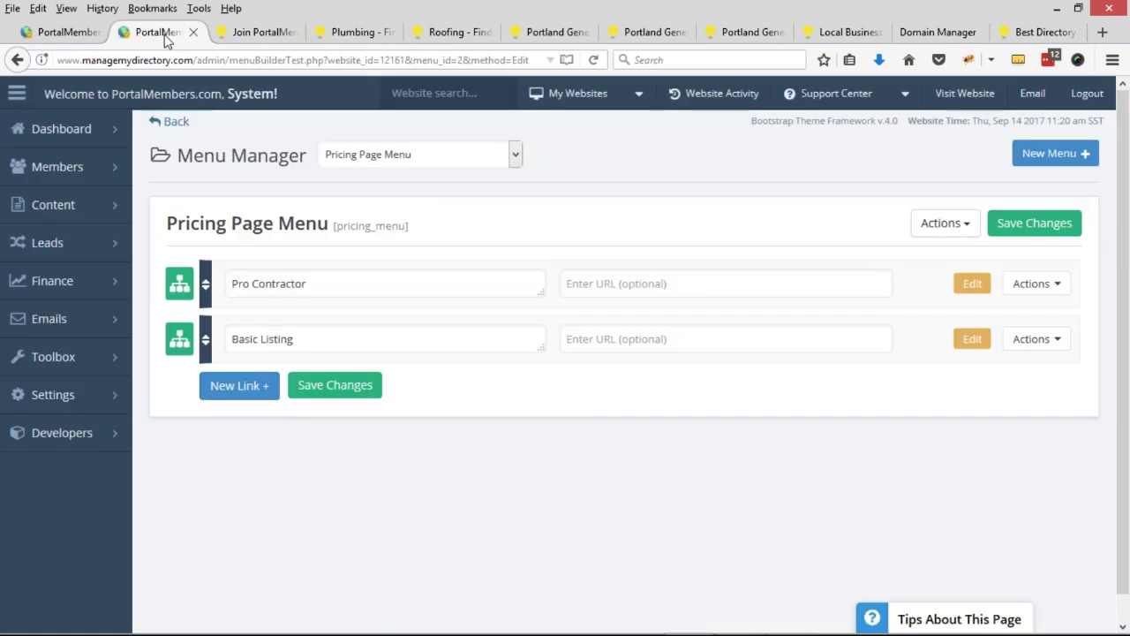
pyautogui.click(979, 288)
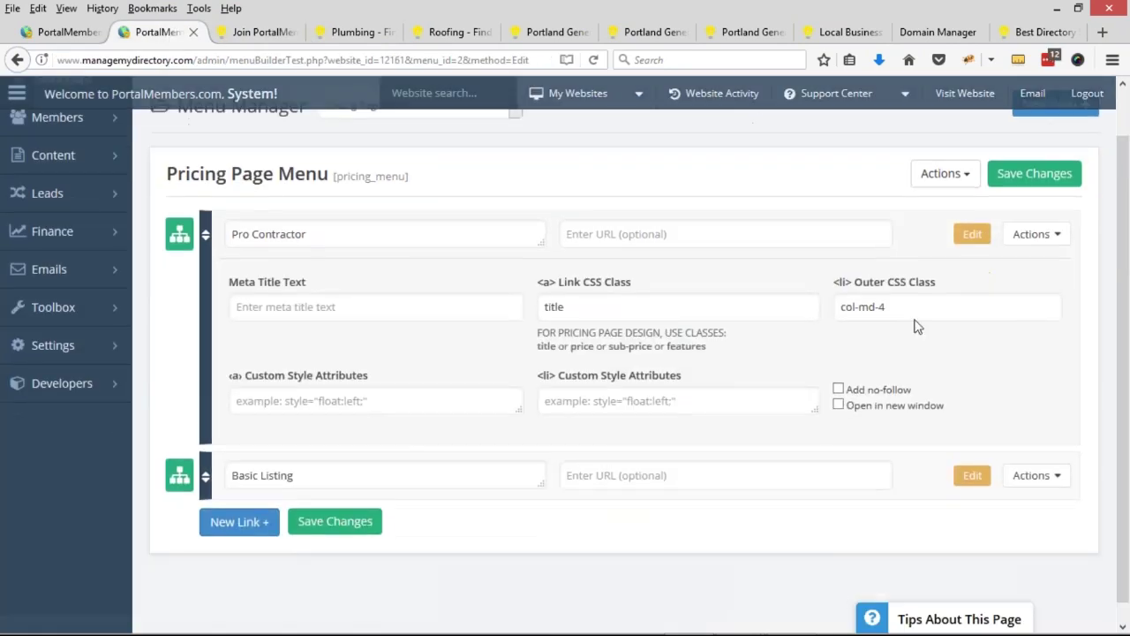
# - Change Pro Contractor and Basic Listing outer class from col-md-4 to col-md-6, then save the menu
pyautogui.doubleClick(881, 288)
pyautogui.write('6')
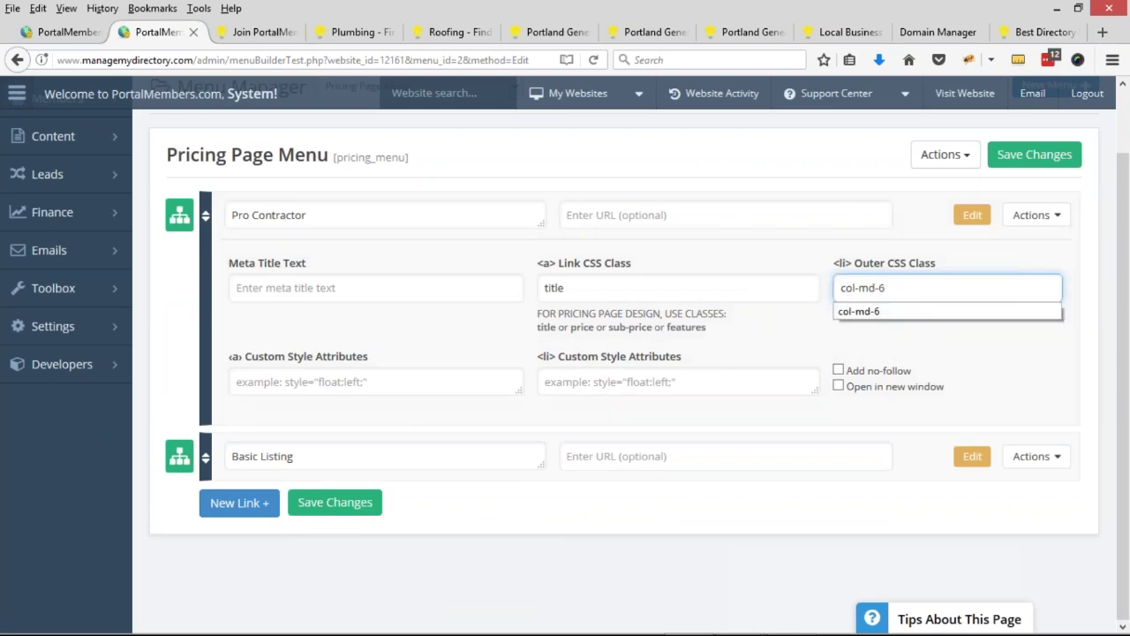
pyautogui.click(948, 319)
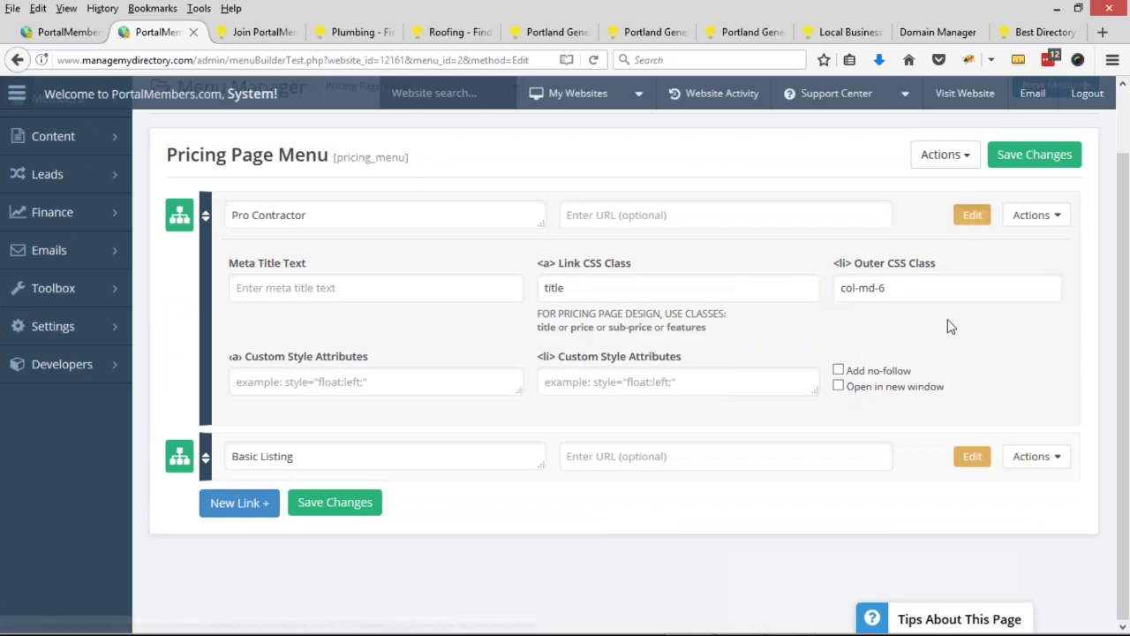
pyautogui.click(971, 457)
pyautogui.scroll(-1, 932, 465)
pyautogui.scroll(-2, 931, 466)
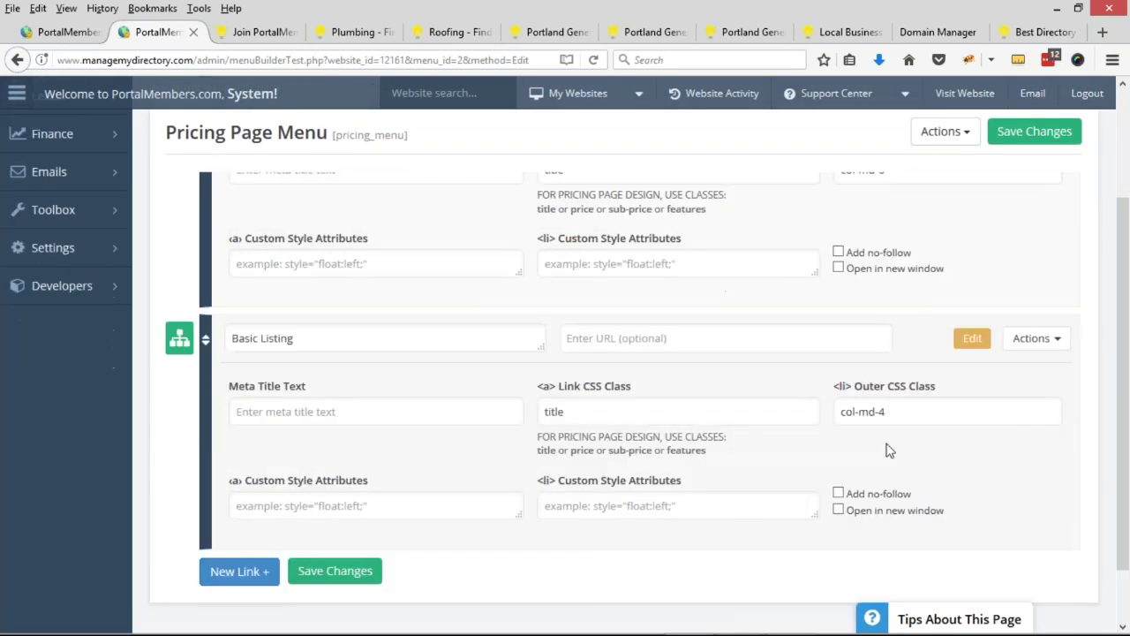
pyautogui.moveTo(882, 413); pyautogui.dragTo(904, 424)
pyautogui.write('6')
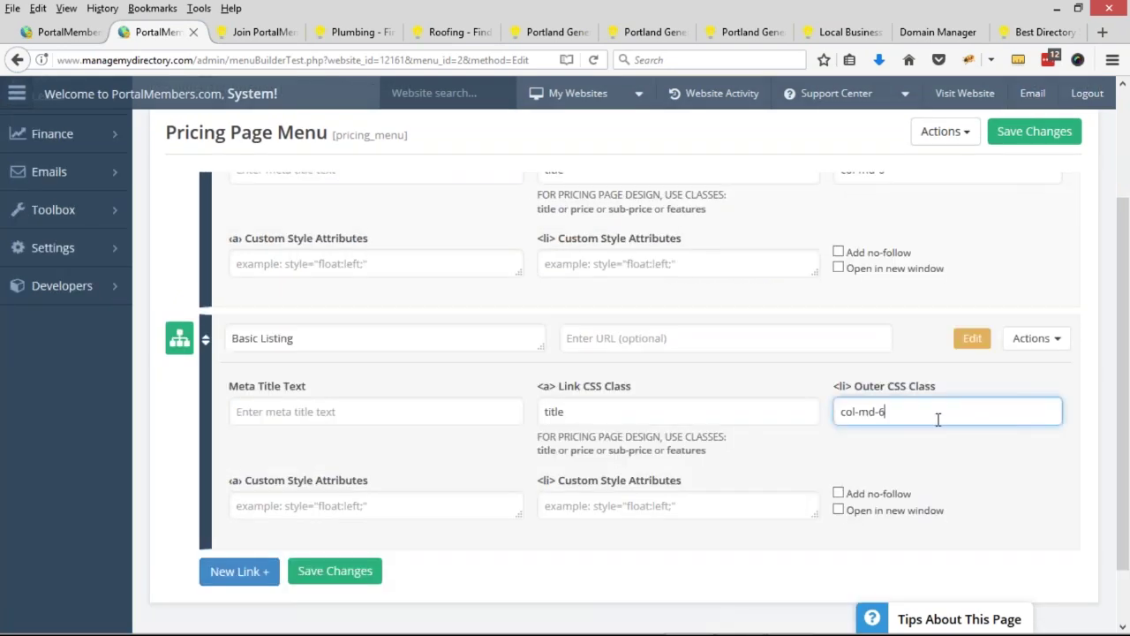
pyautogui.scroll(4, 879, 389)
pyautogui.click(1042, 219)
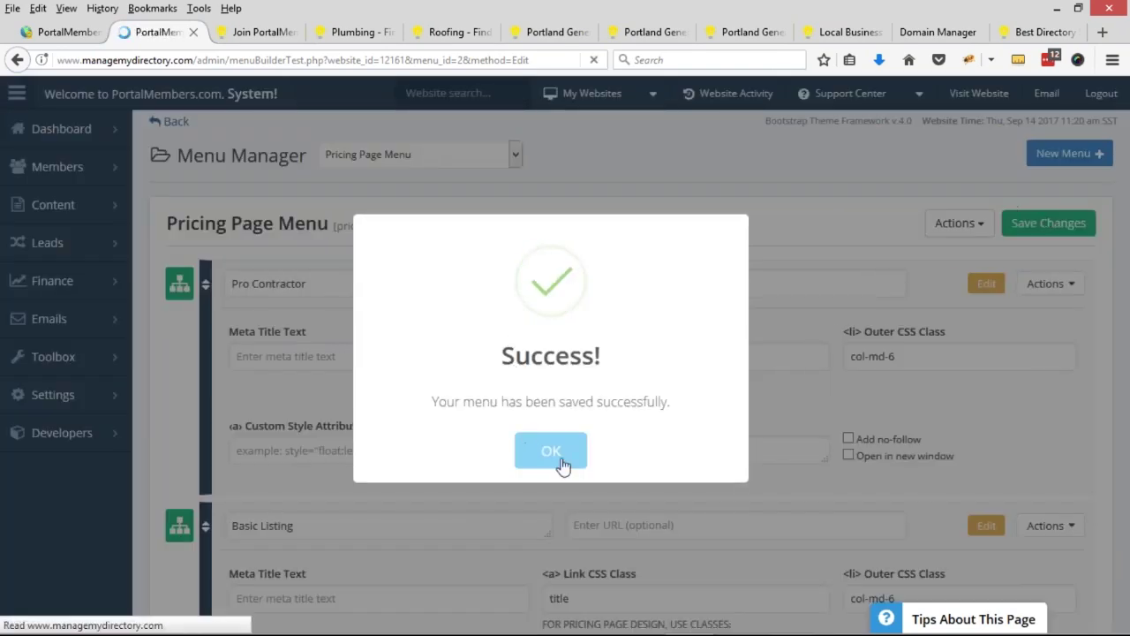
# - Dismiss the success message and check the Pro Contractor plan at $99 / year on the live join page
pyautogui.click(558, 461)
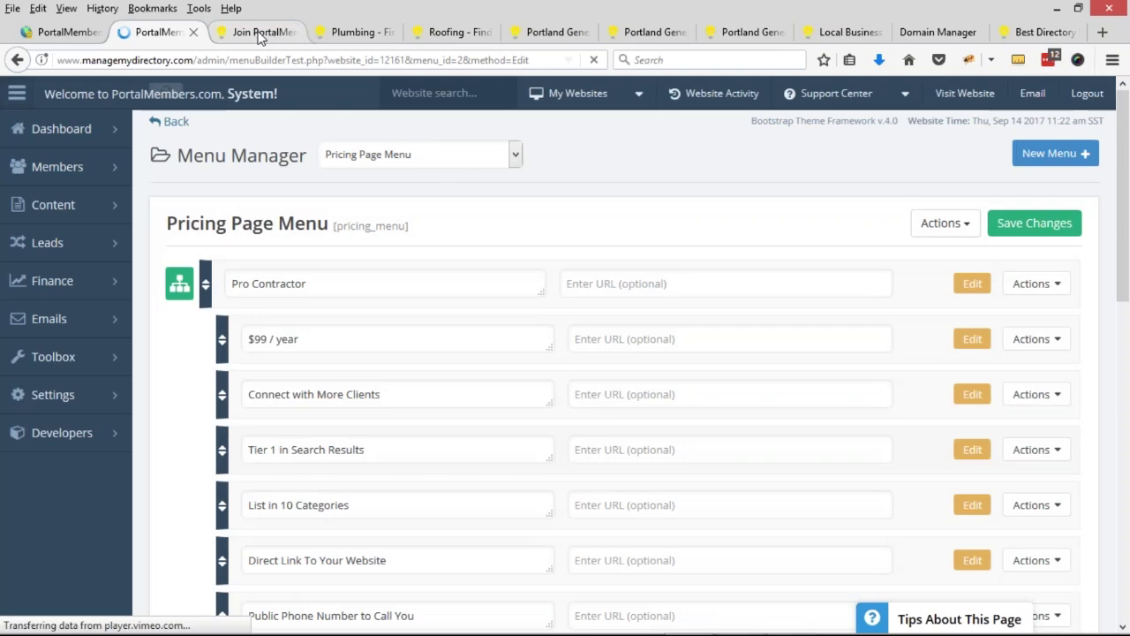
pyautogui.hotkey('ctrl', 'Tab')
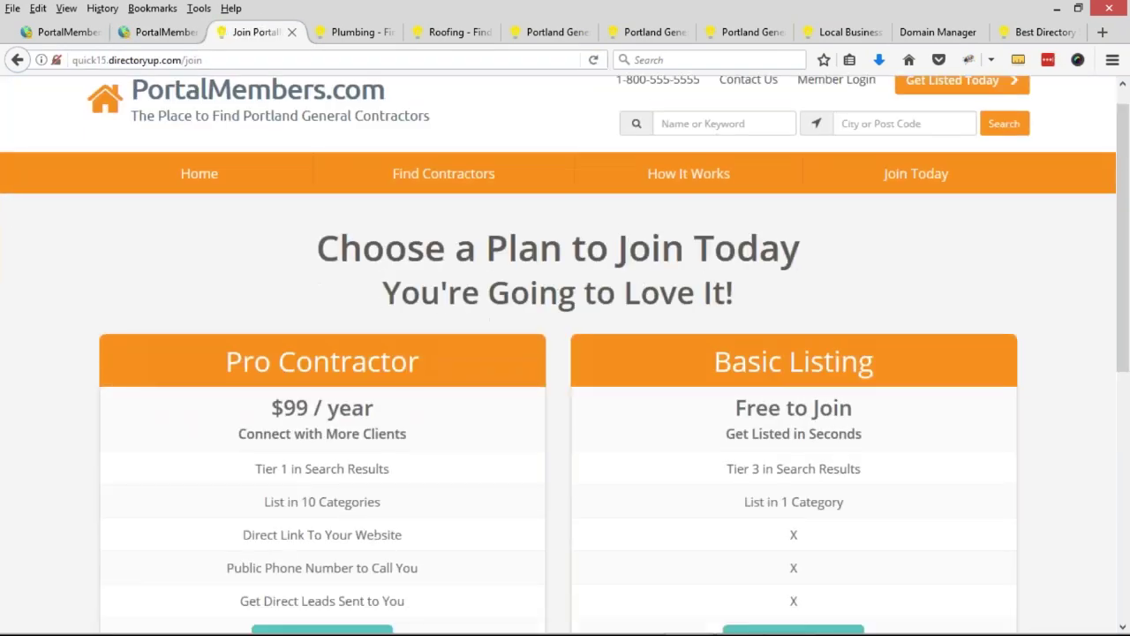
pyautogui.scroll(-3, 649, 336)
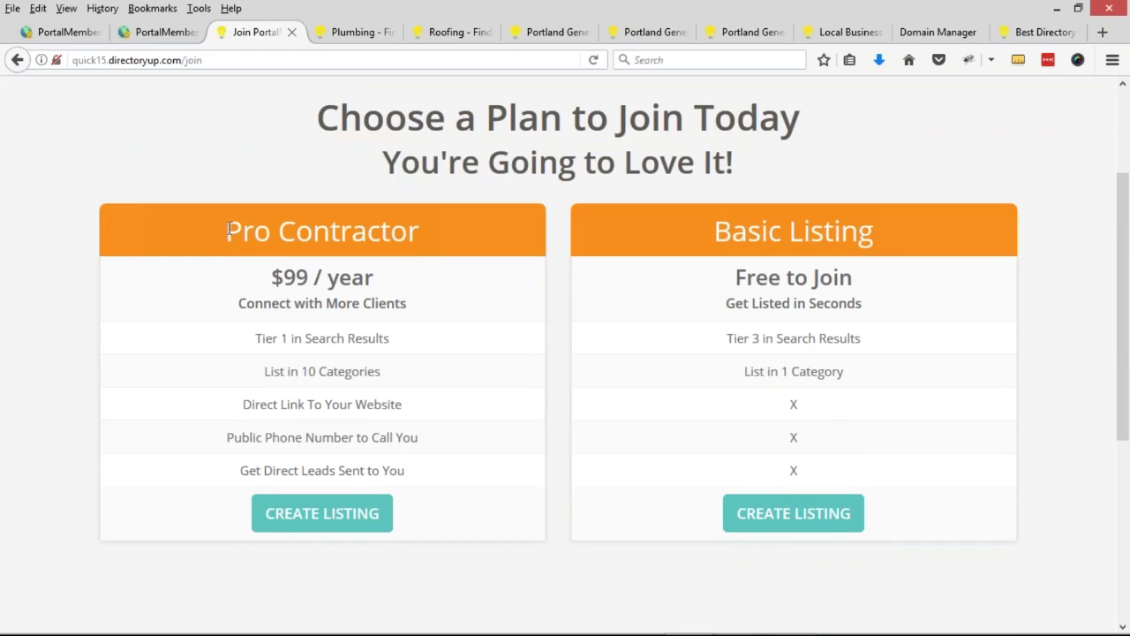
pyautogui.tripleClick(230, 228)
pyautogui.tripleClick(318, 277)
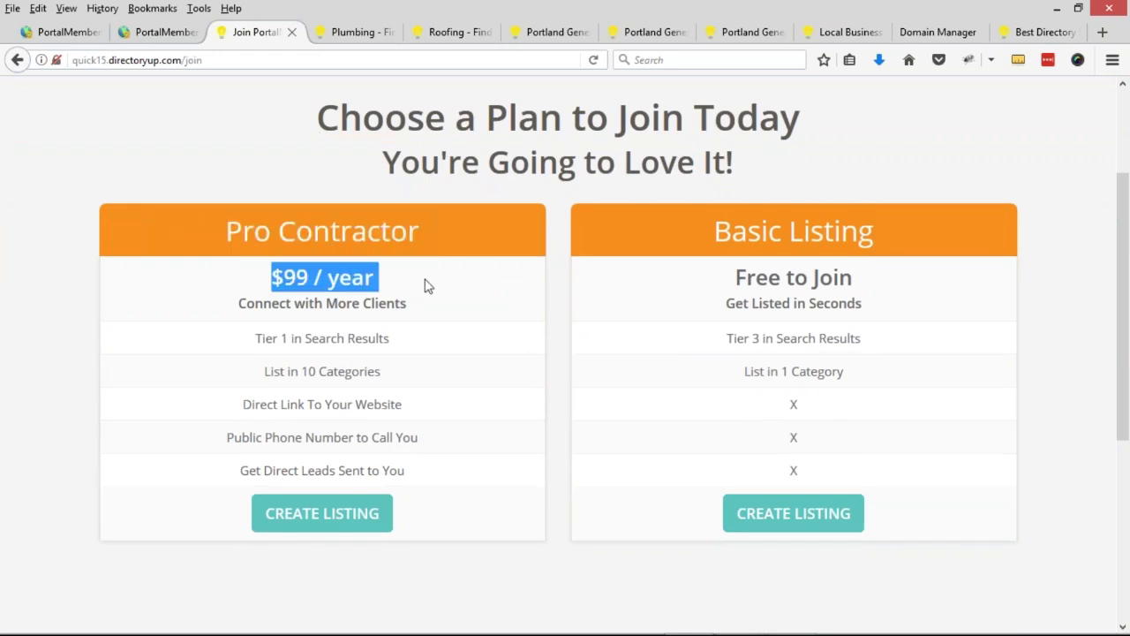
# - Check the free Basic Listing plan and the Pro features: website link, public phone number, direct leads
pyautogui.tripleClick(755, 232)
pyautogui.moveTo(756, 277); pyautogui.dragTo(857, 277)
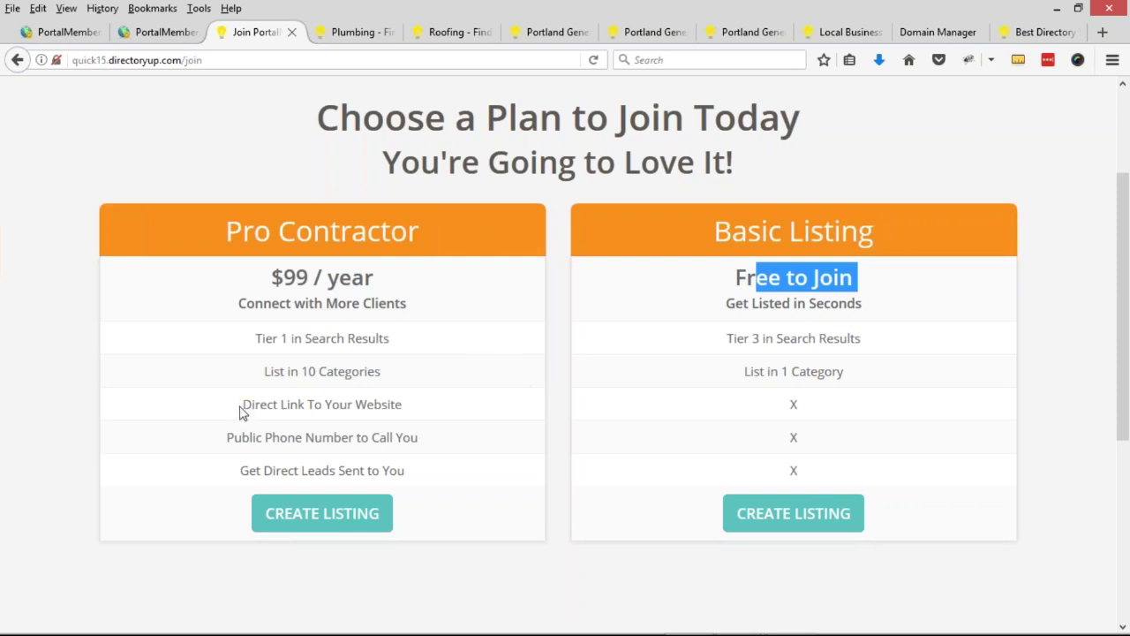
pyautogui.moveTo(242, 408); pyautogui.dragTo(416, 404)
pyautogui.moveTo(221, 439); pyautogui.dragTo(484, 433)
pyautogui.moveTo(226, 471); pyautogui.dragTo(440, 474)
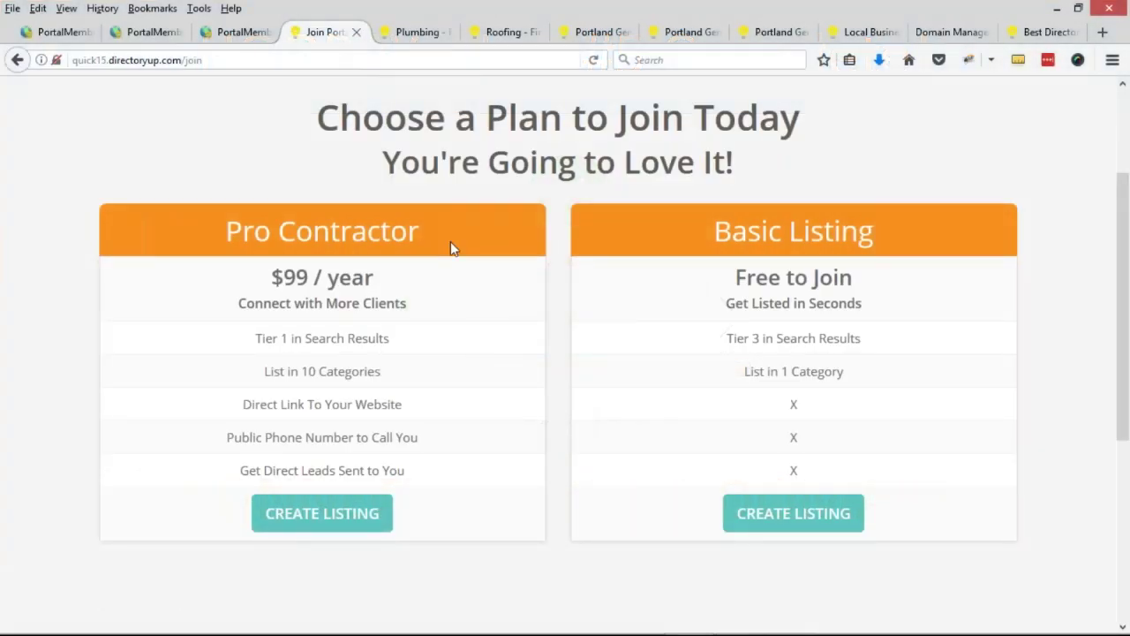
# - Go to the site's homepage and choose Plumbing in the contractor specialty search
pyautogui.scroll(3, 450, 243)
pyautogui.click(268, 131)
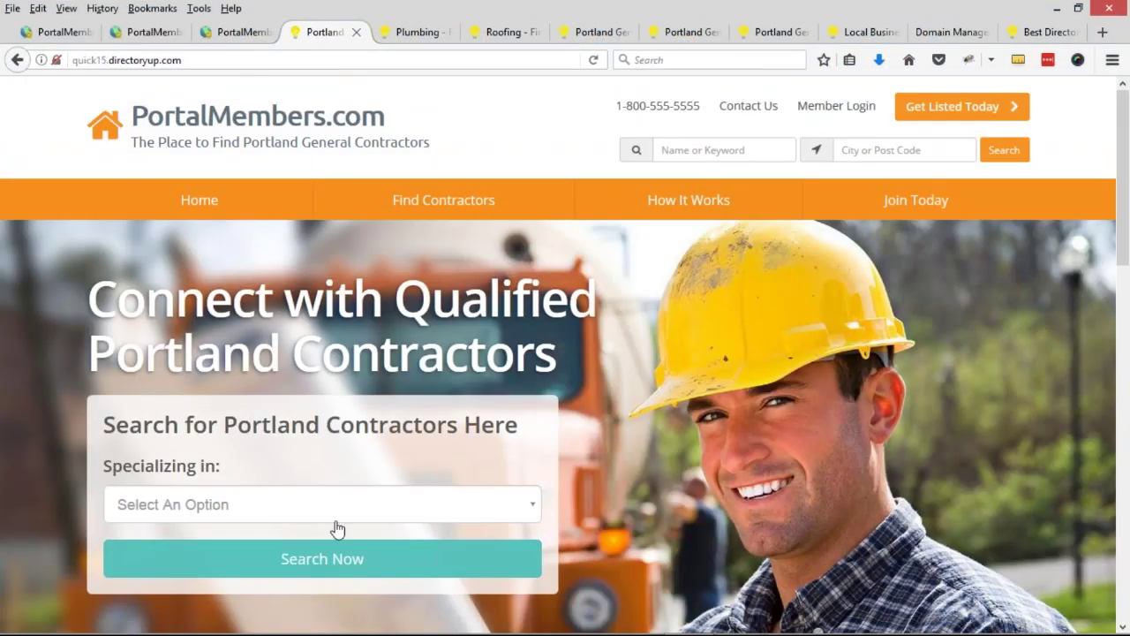
pyautogui.click(336, 519)
pyautogui.click(191, 583)
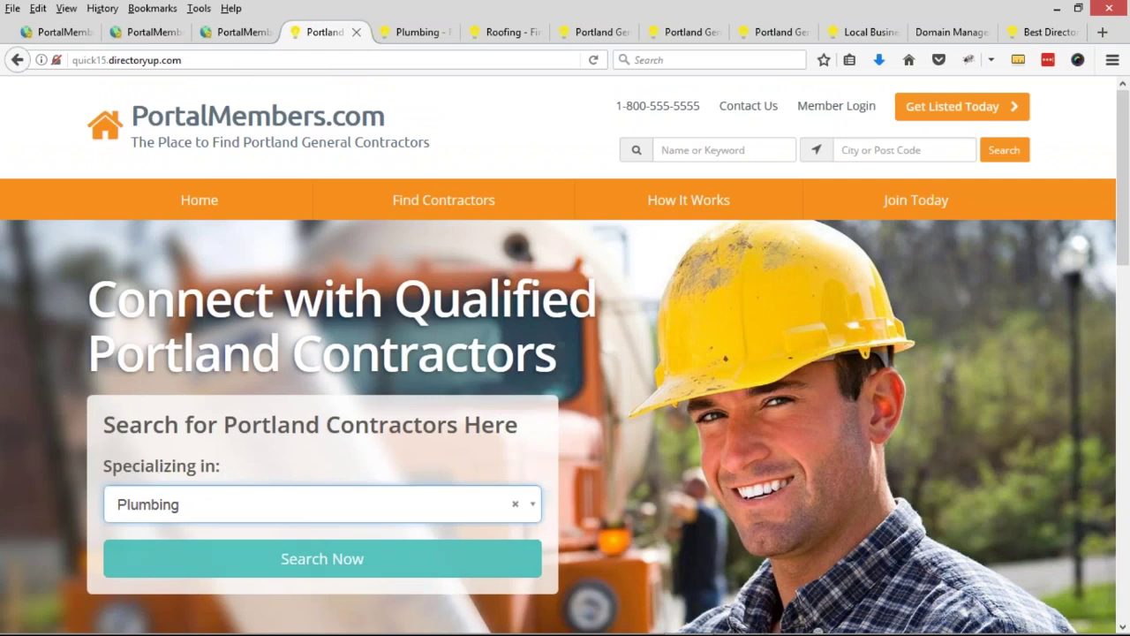
# - Open the join page via Get Listed Today, note the temporary site address, and return to admin
pyautogui.click(987, 109)
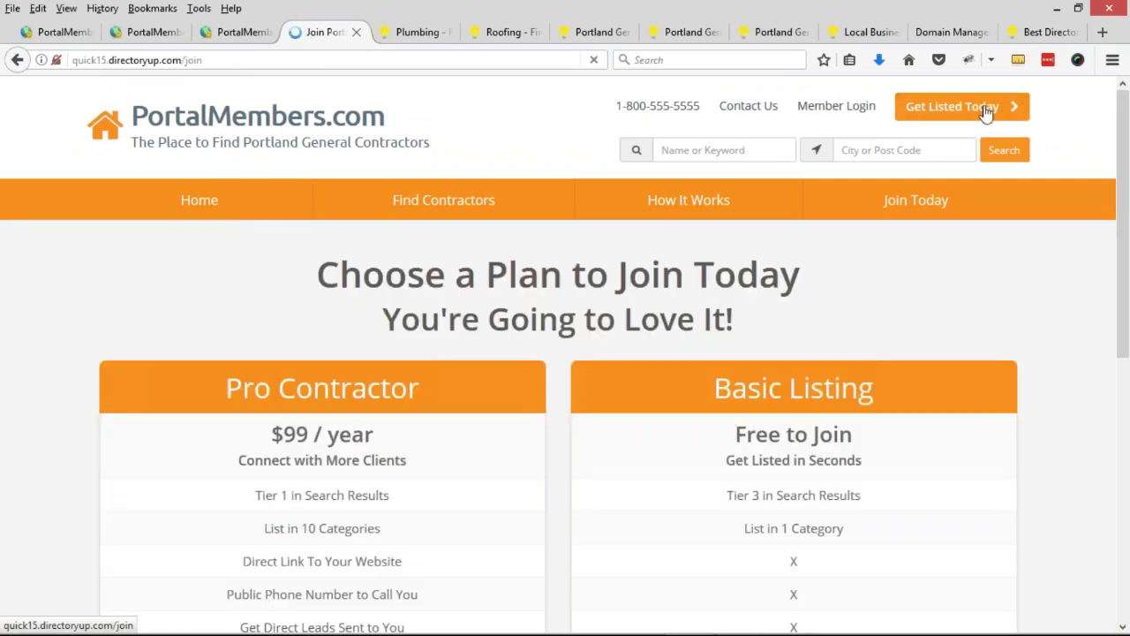
pyautogui.scroll(-5, 742, 472)
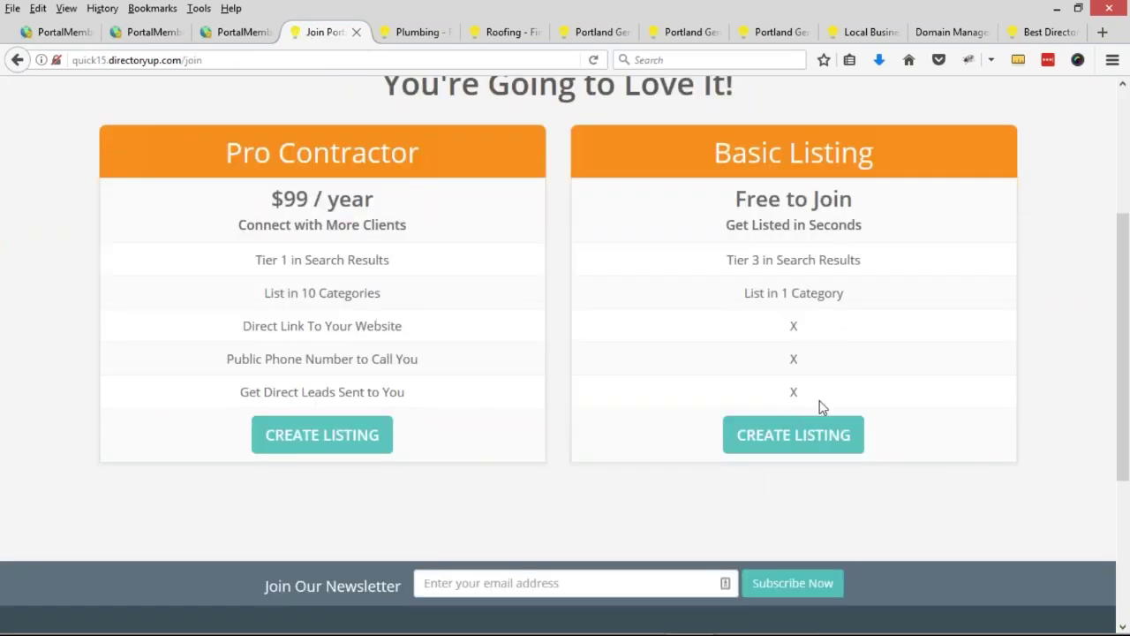
pyautogui.scroll(5, 810, 374)
pyautogui.moveTo(73, 60); pyautogui.dragTo(183, 55)
pyautogui.click(175, 58)
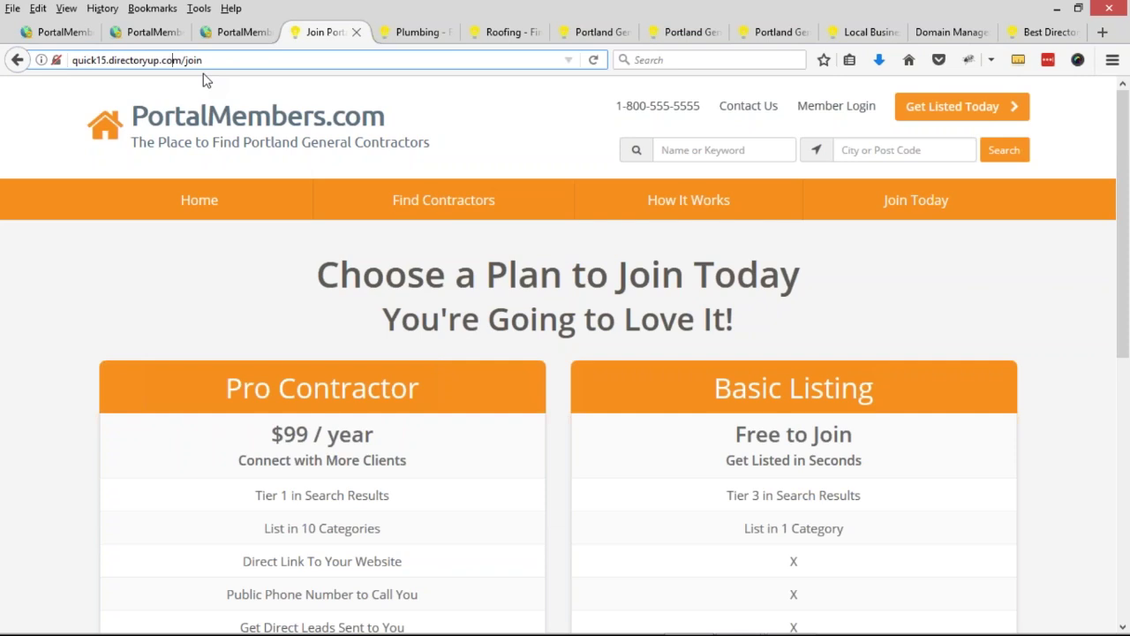
pyautogui.click(71, 33)
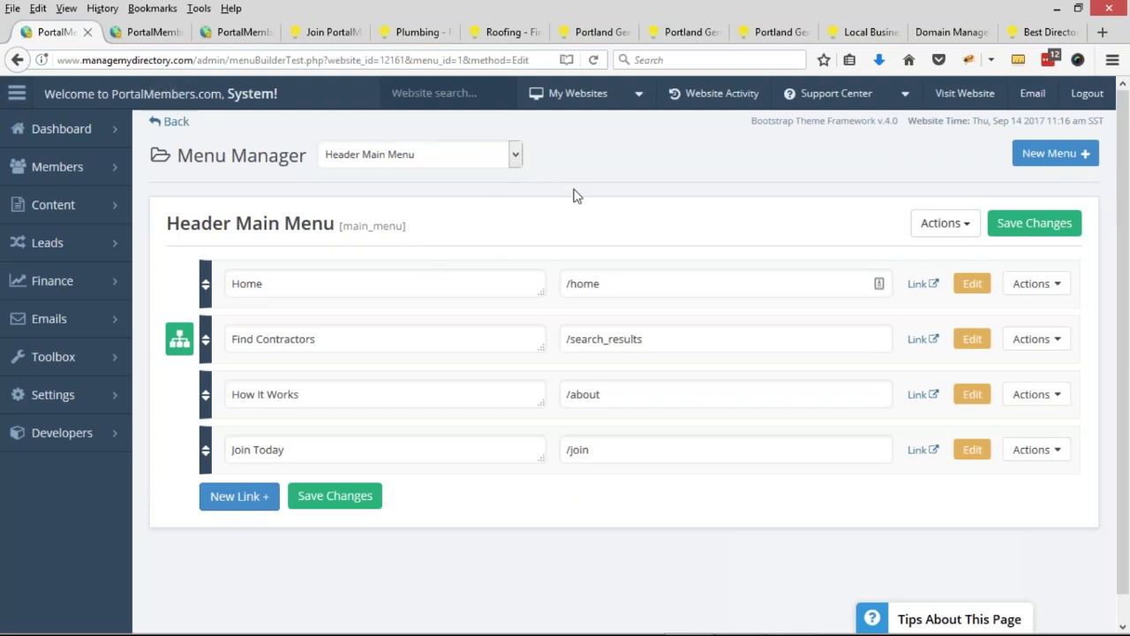
# - Close the Pricing Page Menu tab and open Settings > Domain Manager in the admin sidebar
pyautogui.click(142, 35)
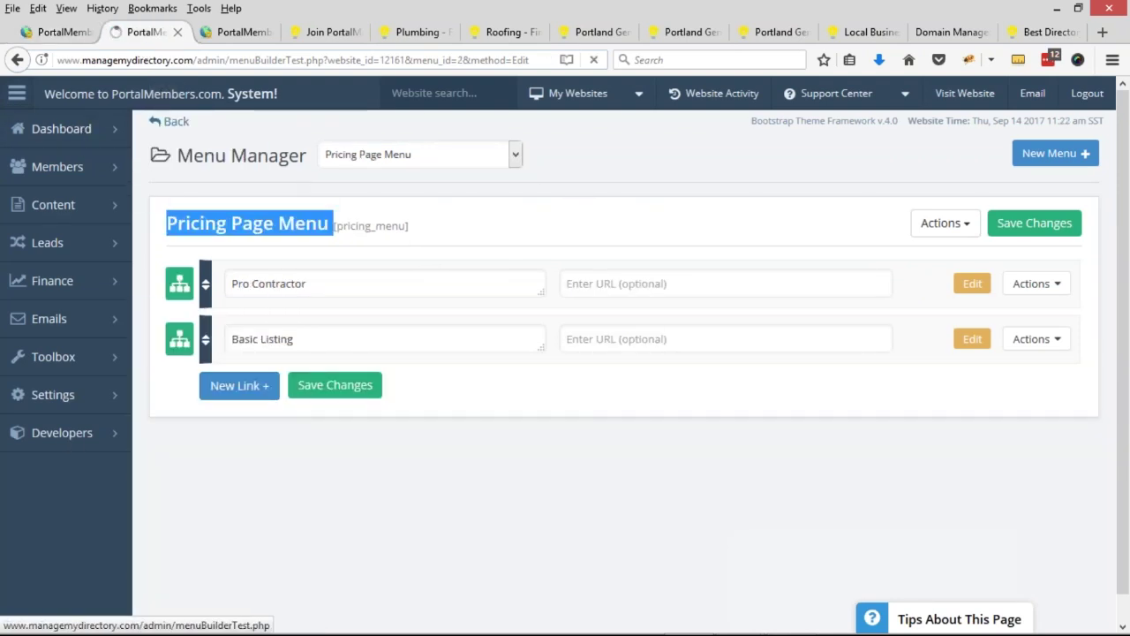
pyautogui.middleClick(146, 36)
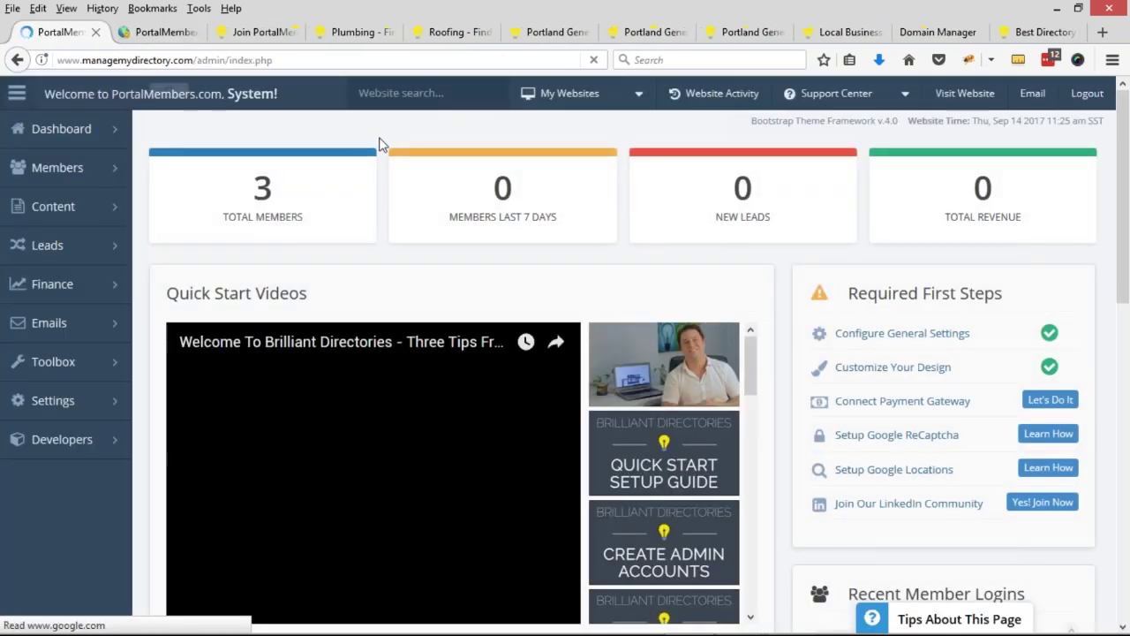
pyautogui.click(117, 406)
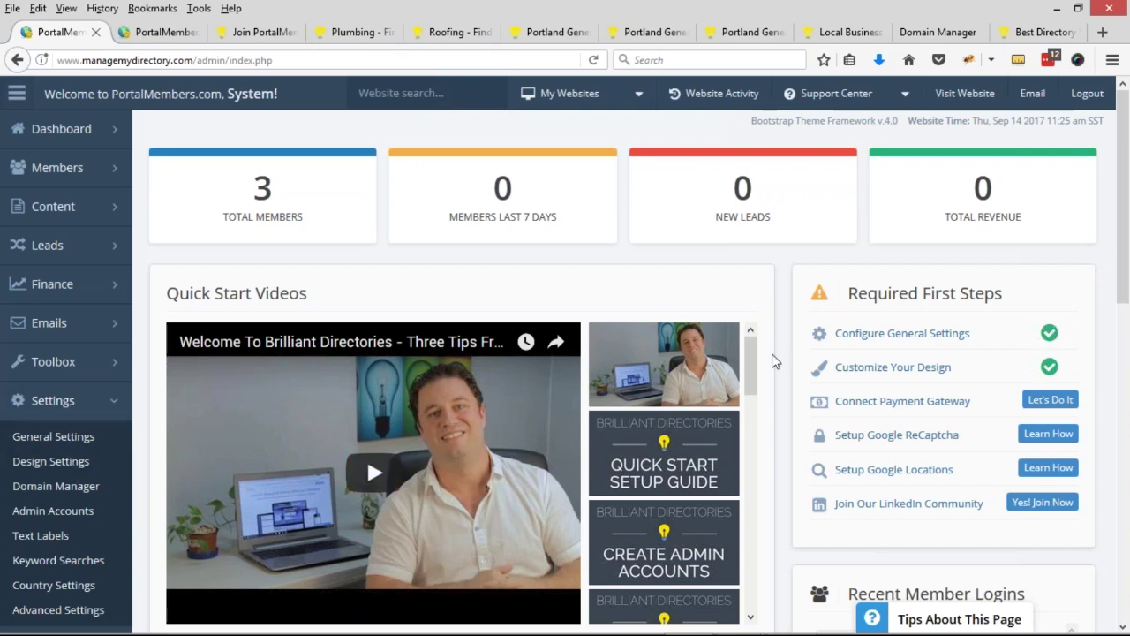
pyautogui.click(49, 493)
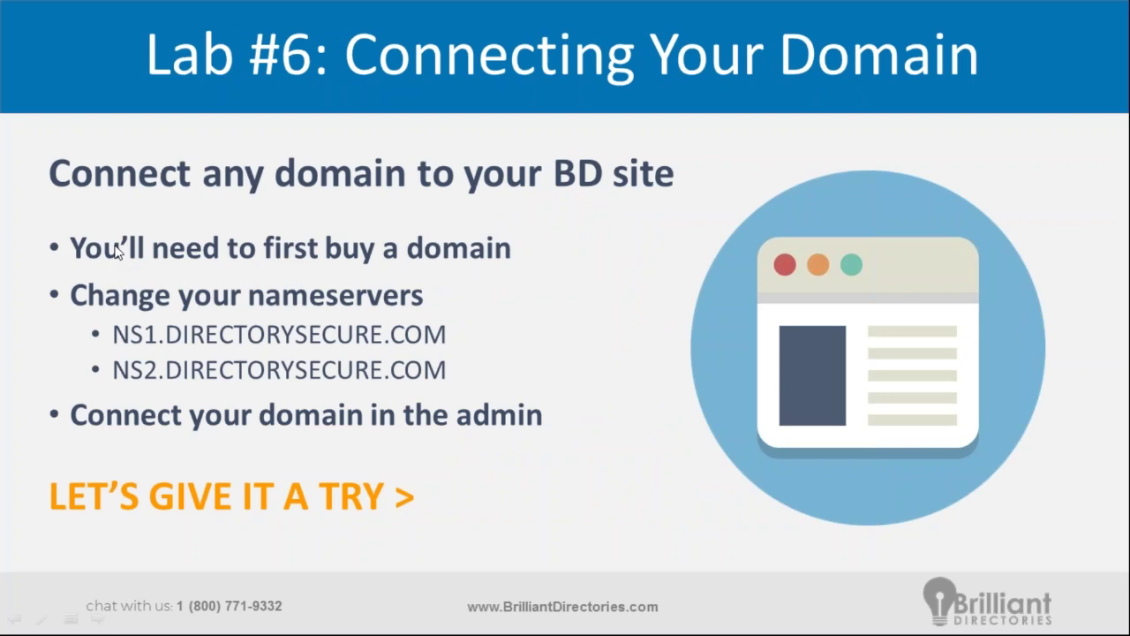
pyautogui.hotkey('alt', 'Tab')
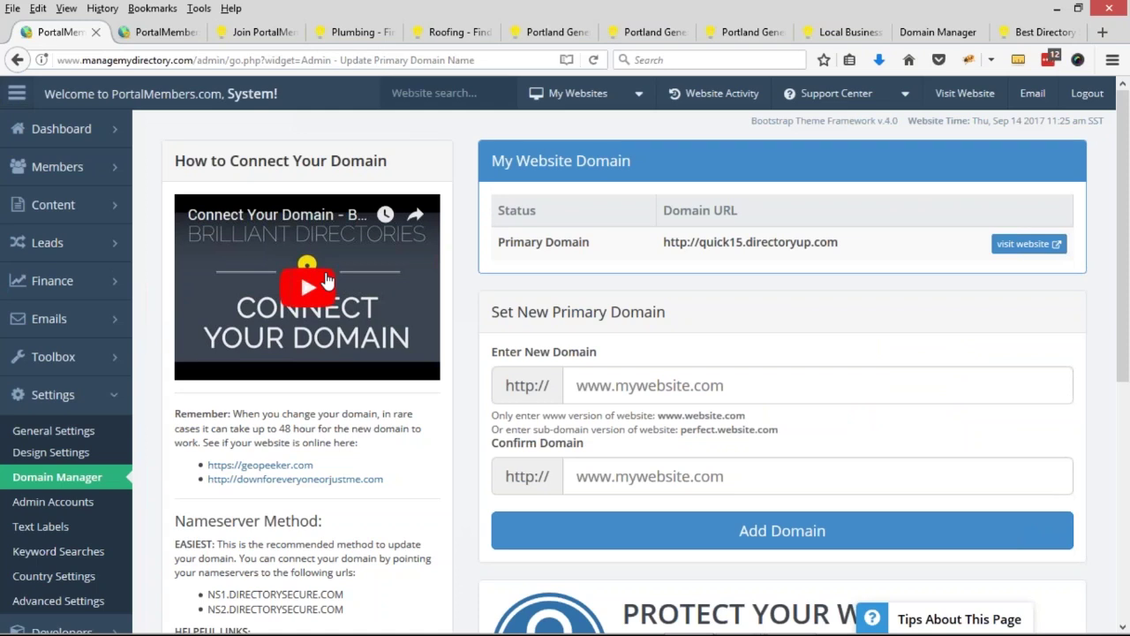
# - Open DNS management for portalmembers.com in GoDaddy
pyautogui.click(934, 32)
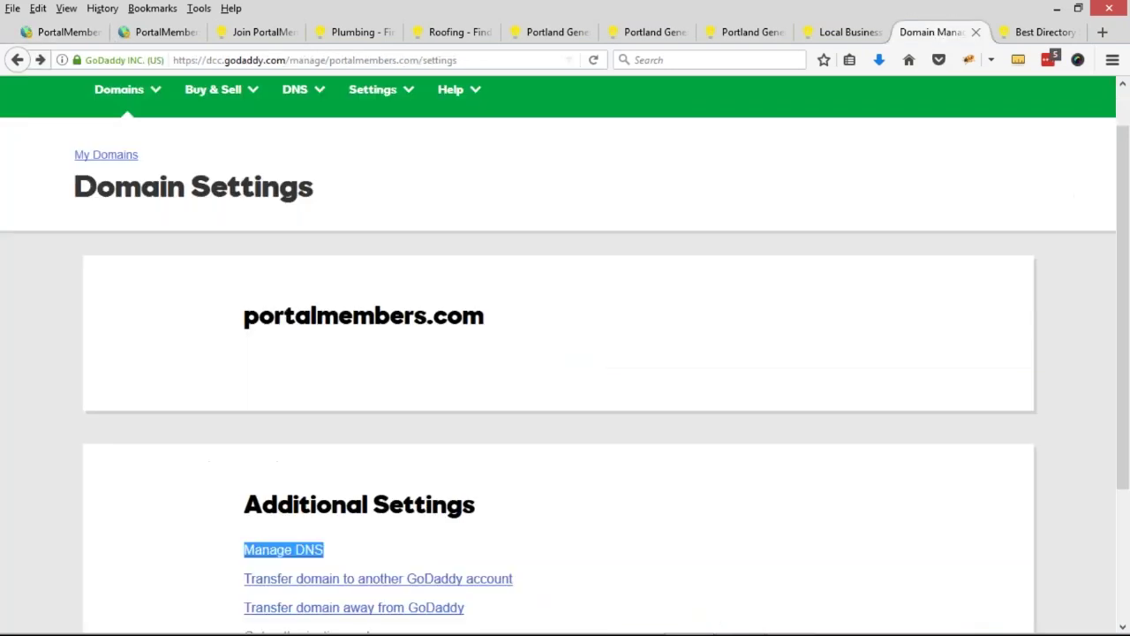
pyautogui.scroll(1, 521, 247)
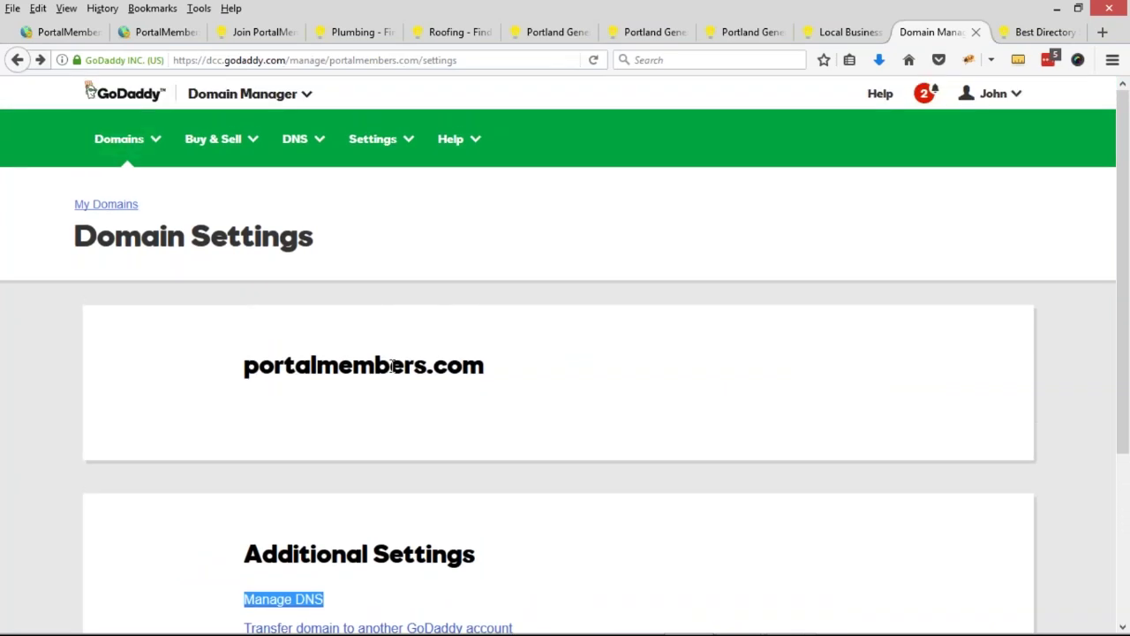
pyautogui.click(265, 346)
pyautogui.scroll(-1, 268, 319)
pyautogui.scroll(1, 291, 318)
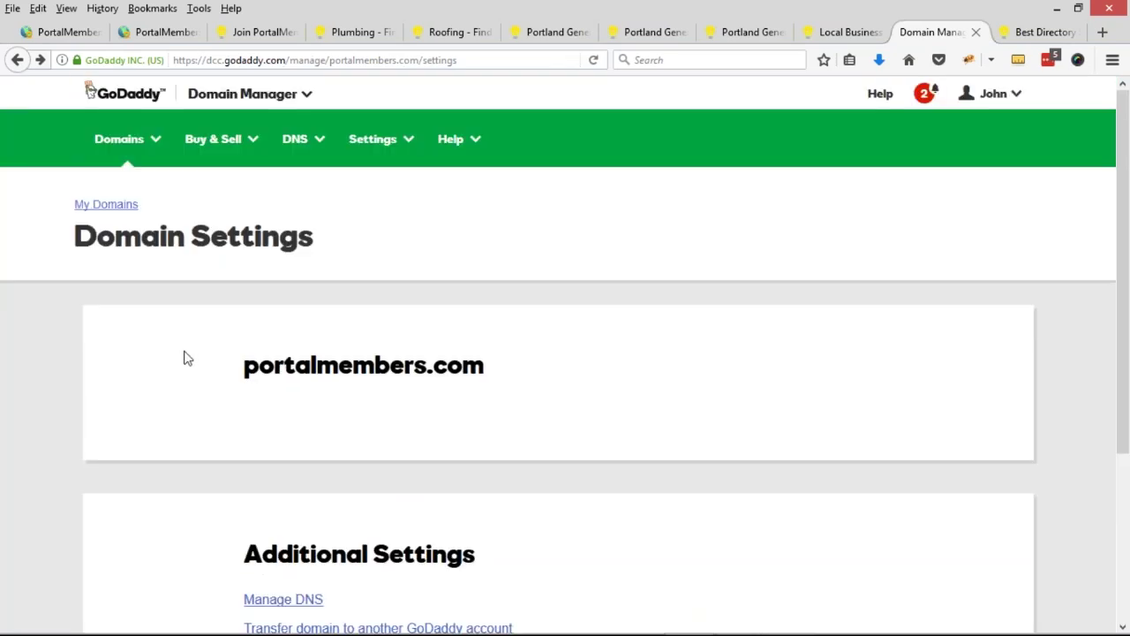
pyautogui.moveTo(244, 366); pyautogui.dragTo(484, 367)
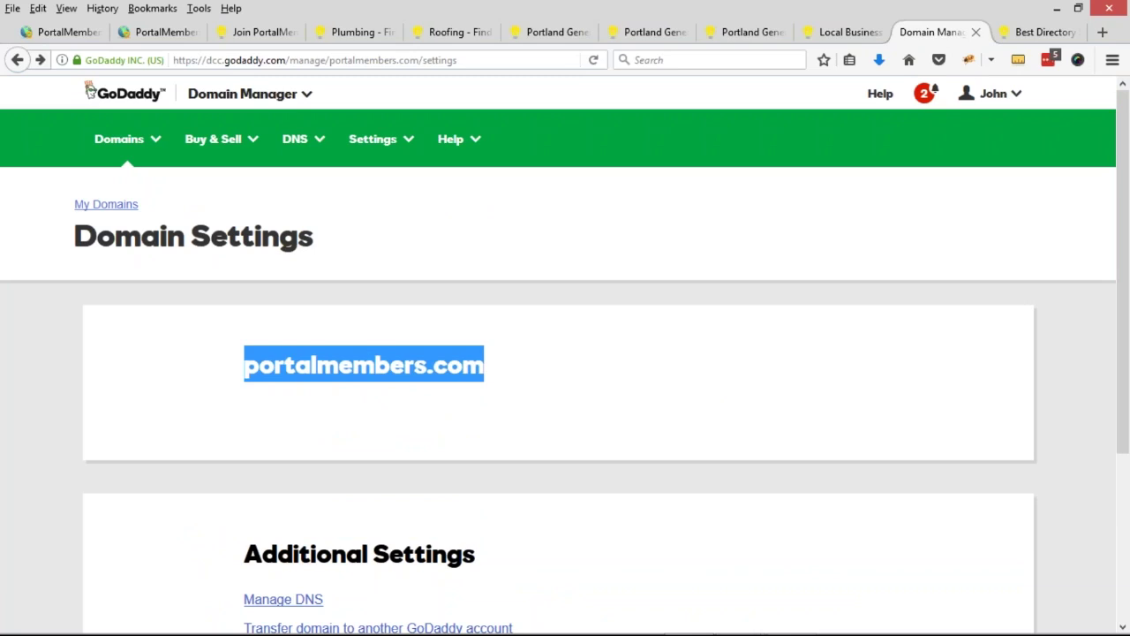
pyautogui.scroll(-3, 659, 365)
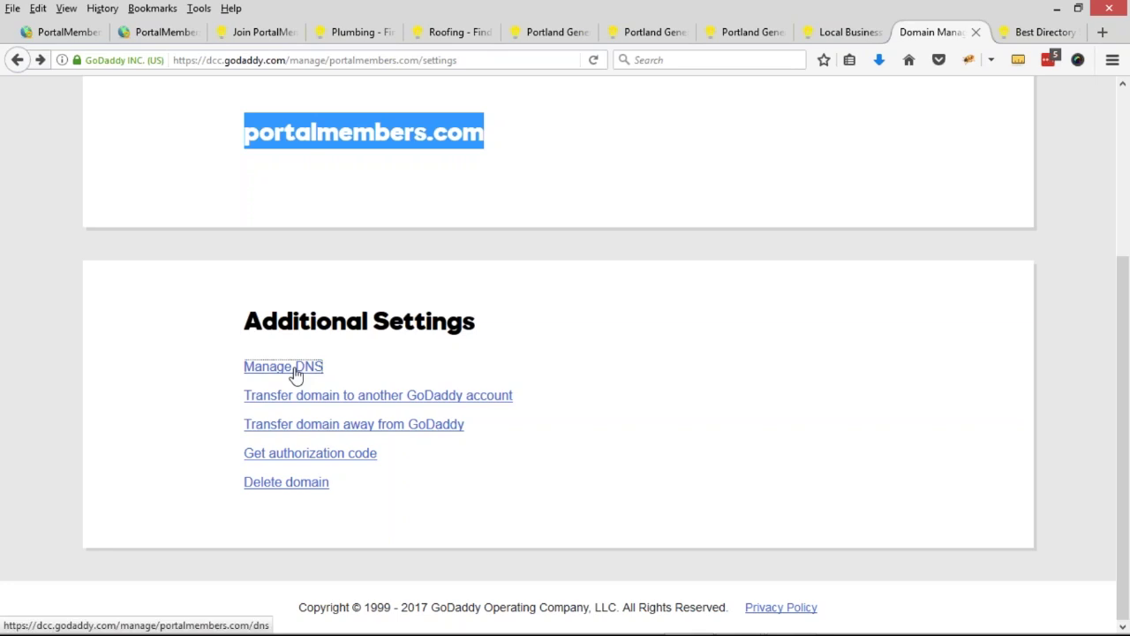
pyautogui.click(296, 367)
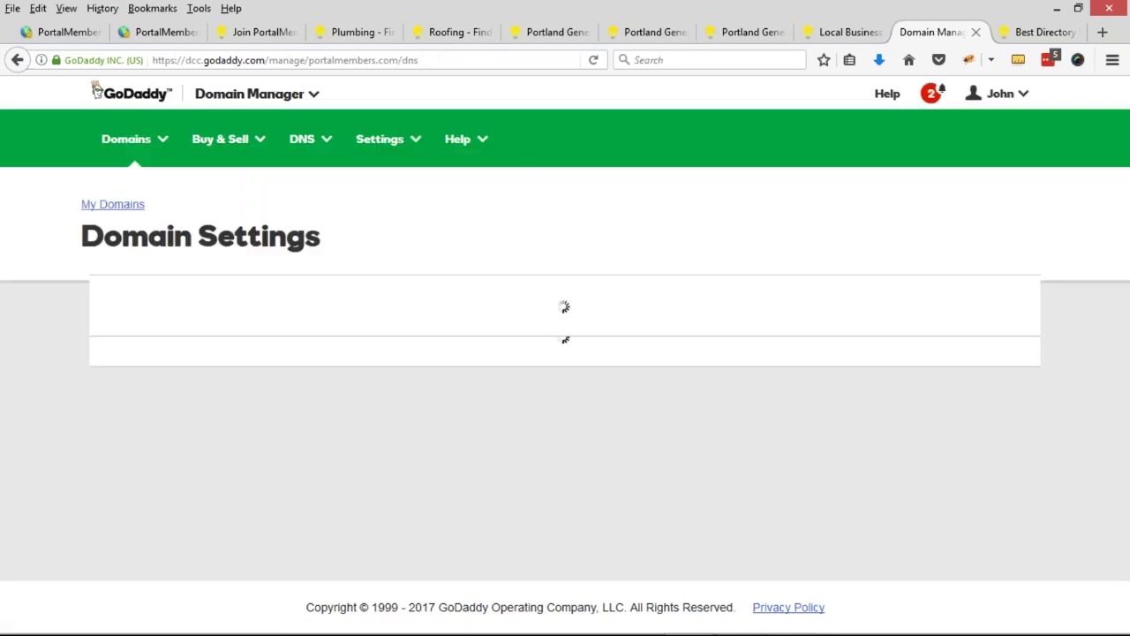
# - Locate the NS1.DIRECTORYSECURE.COM and NS2.DIRECTORYSECURE.COM nameserver values to use
pyautogui.scroll(-1, 171, 344)
pyautogui.scroll(-5, 170, 345)
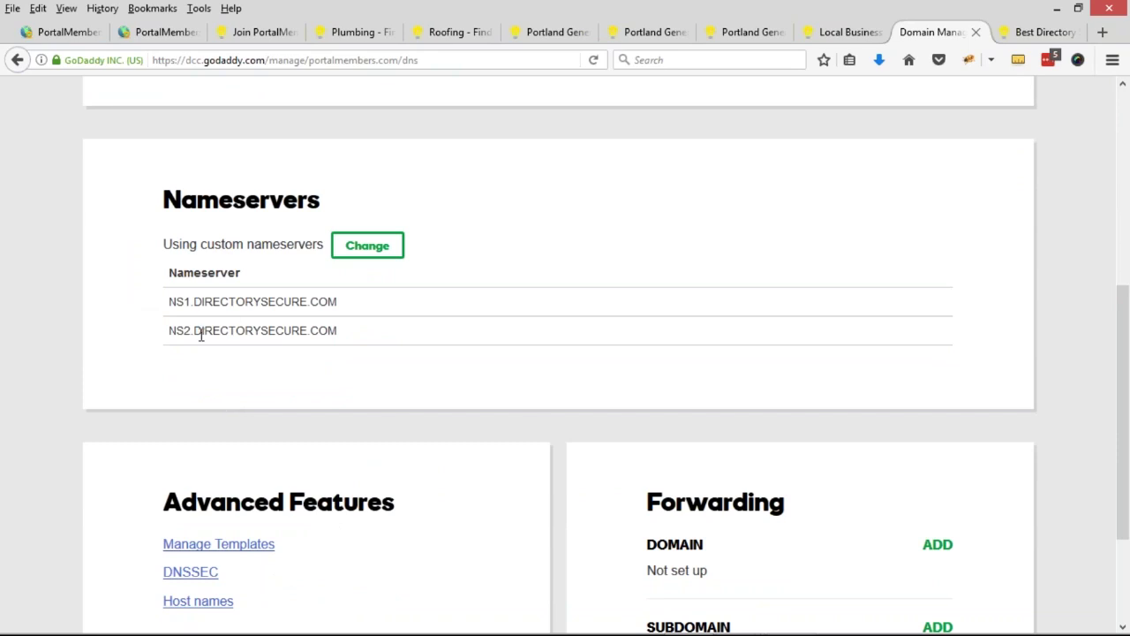
pyautogui.moveTo(177, 303); pyautogui.dragTo(348, 315)
pyautogui.moveTo(171, 334); pyautogui.dragTo(332, 344)
pyautogui.click(332, 344)
# - Replace the custom nameservers with NS1.DIRECTORYSECURE.COM and NS2.DIRECTORYSECURE.COM and save
pyautogui.click(367, 245)
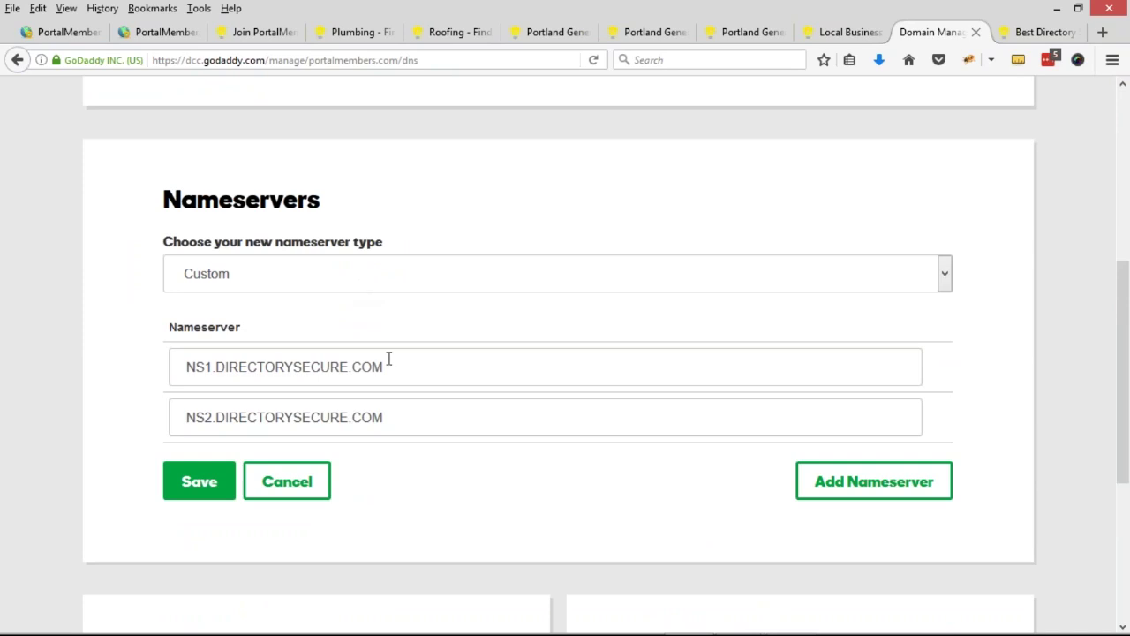
pyautogui.moveTo(389, 361); pyautogui.dragTo(166, 366)
pyautogui.press('BackSpace')
pyautogui.moveTo(380, 411); pyautogui.dragTo(126, 400)
pyautogui.hotkey('ctrl', 'c')
pyautogui.press('BackSpace')
pyautogui.click(215, 367)
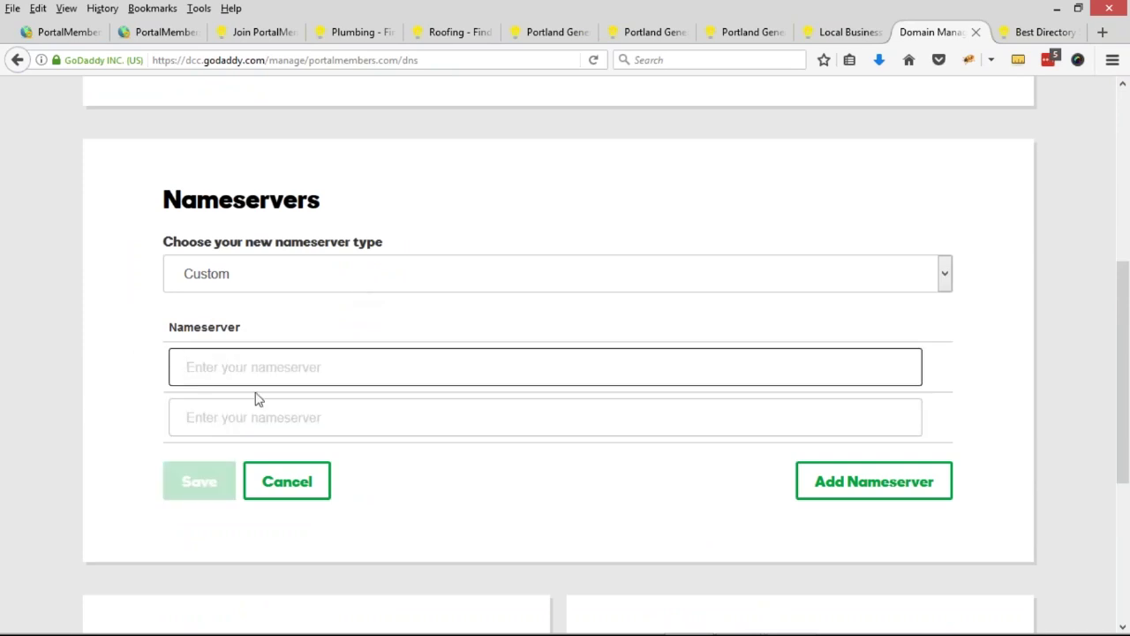
pyautogui.write('NS1.DIRECTORYSECURE.COM')
pyautogui.click(332, 404)
pyautogui.hotkey('ctrl', 'v')
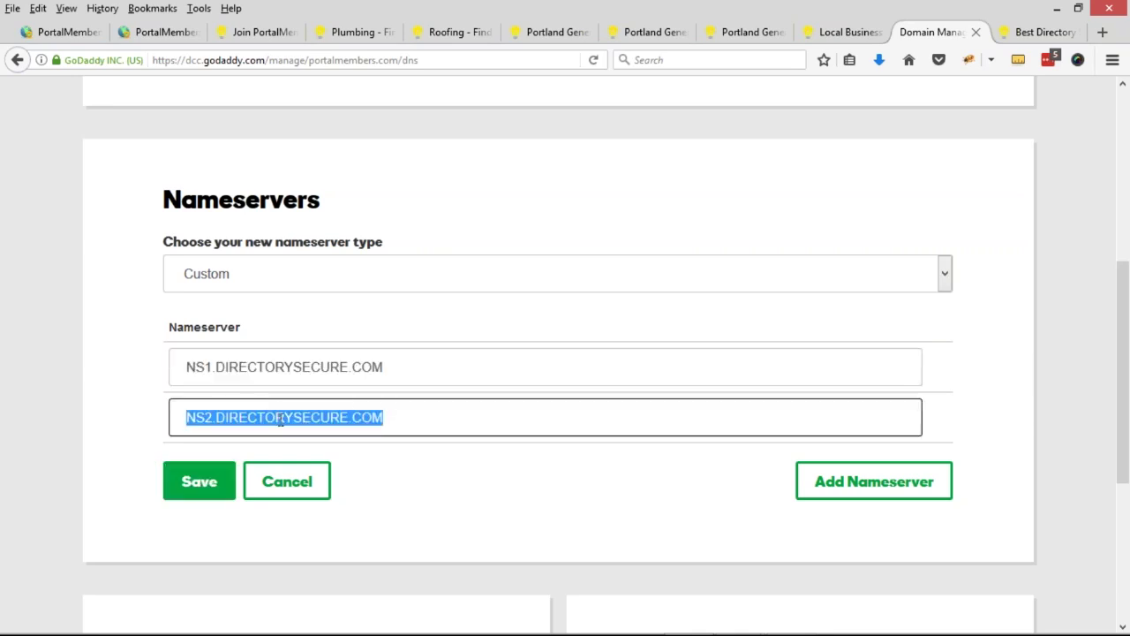
pyautogui.click(206, 502)
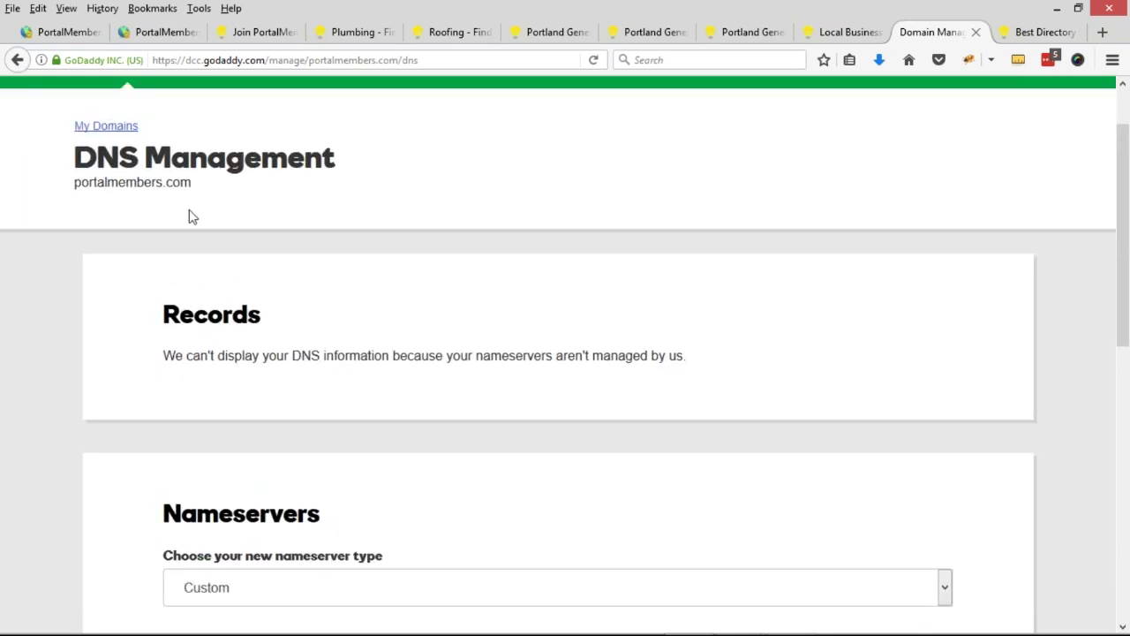
# - Return to the PortalMembers admin's Domain Manager page
pyautogui.moveTo(194, 187); pyautogui.dragTo(74, 182)
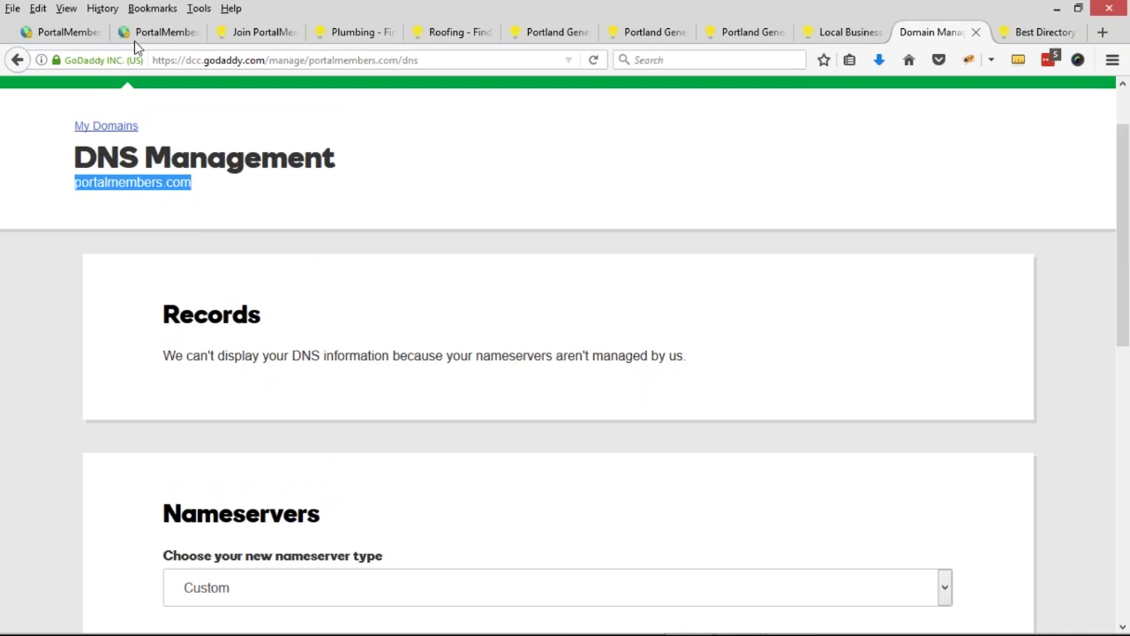
pyautogui.click(146, 32)
pyautogui.click(54, 32)
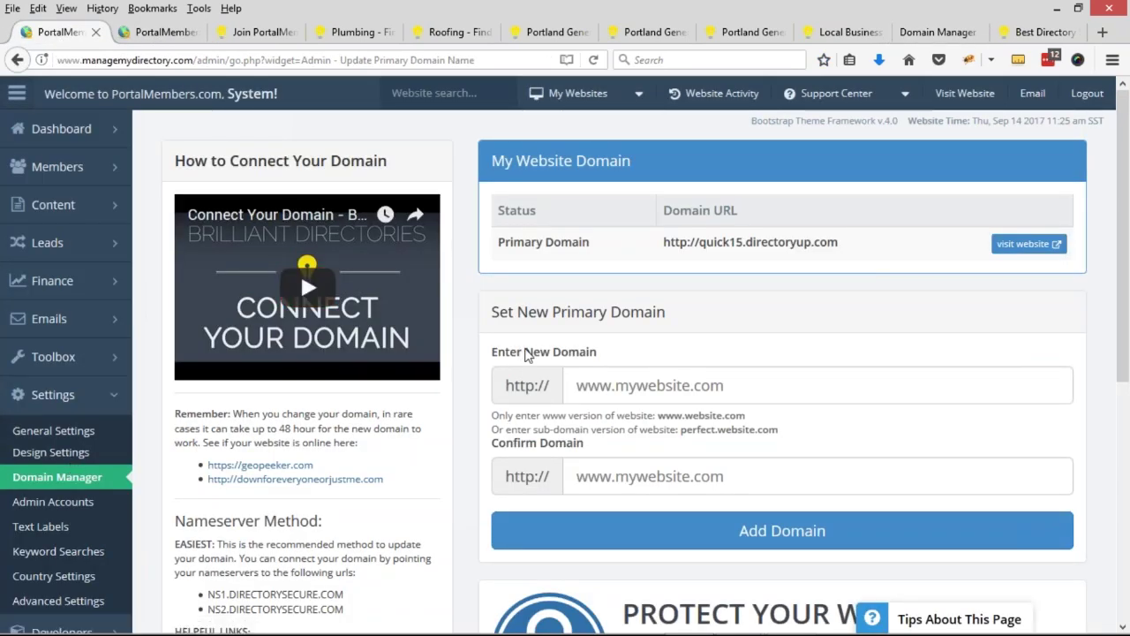
pyautogui.moveTo(664, 243); pyautogui.dragTo(843, 247)
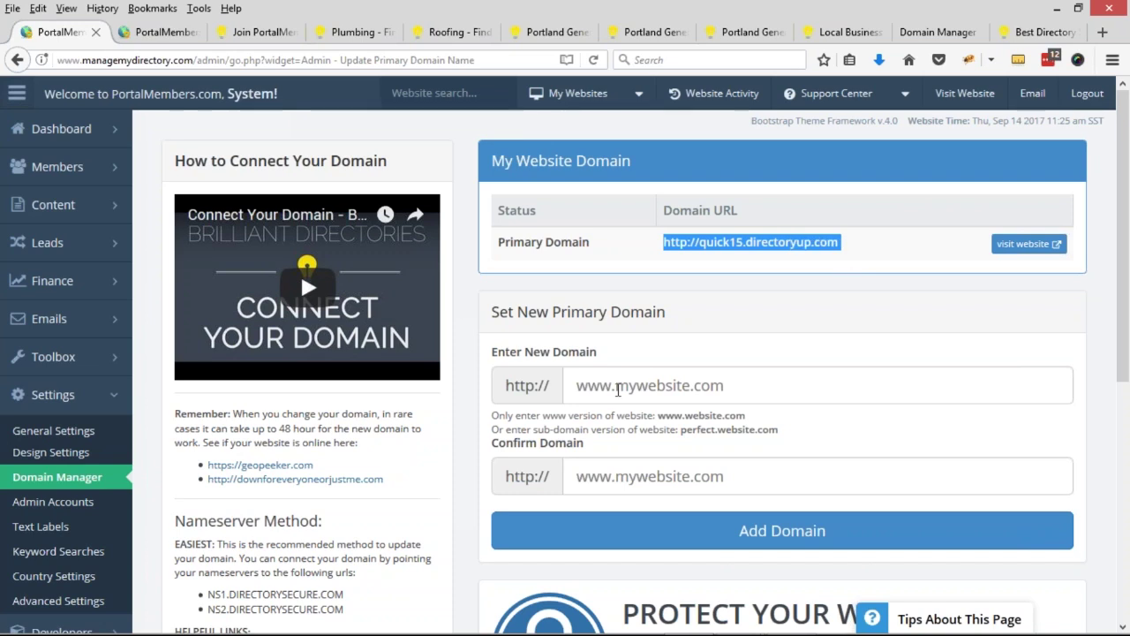
pyautogui.click(618, 390)
pyautogui.write('www.portalmembers.com')
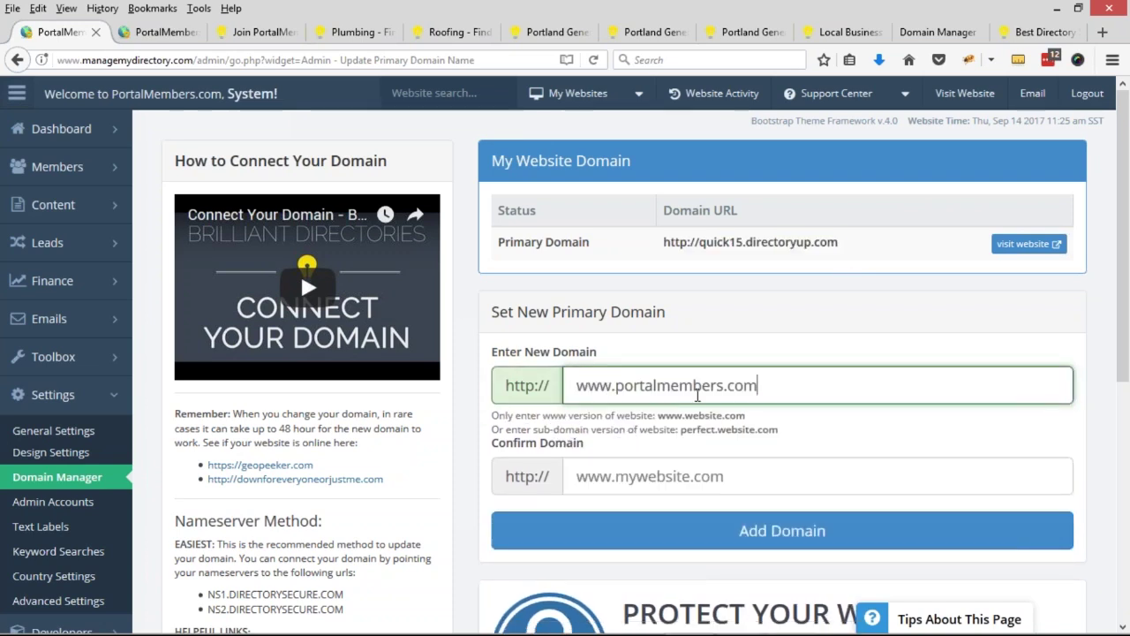
pyautogui.moveTo(767, 386); pyautogui.dragTo(552, 385)
pyautogui.hotkey('ctrl', 'c')
pyautogui.click(671, 475)
pyautogui.hotkey('ctrl', 'v')
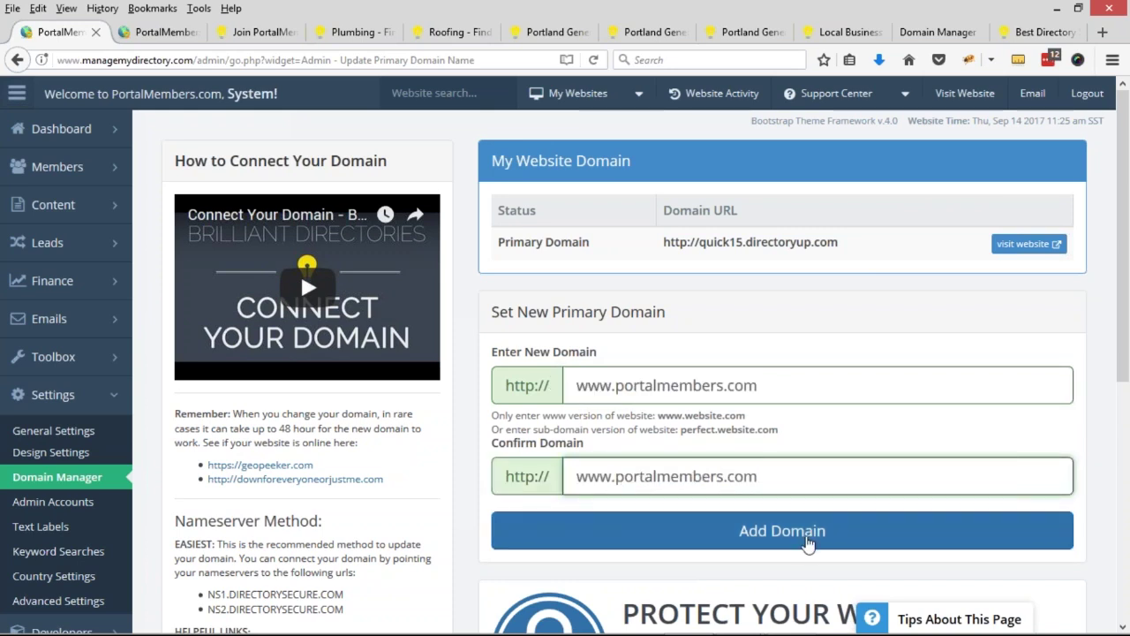
pyautogui.click(808, 537)
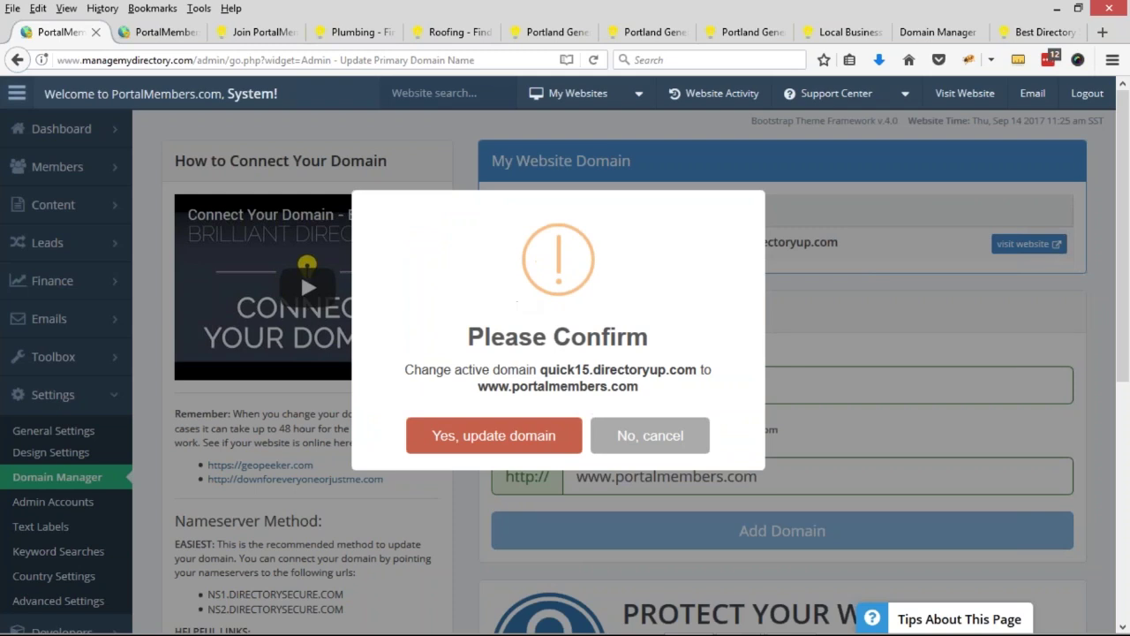
pyautogui.click(493, 435)
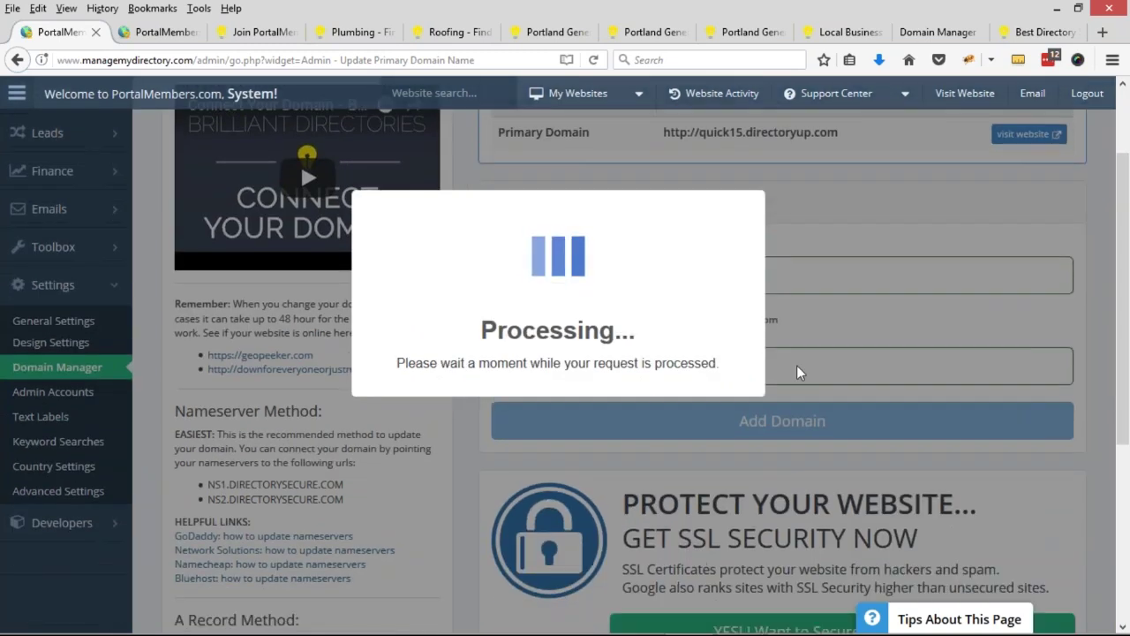
pyautogui.scroll(-1, 797, 371)
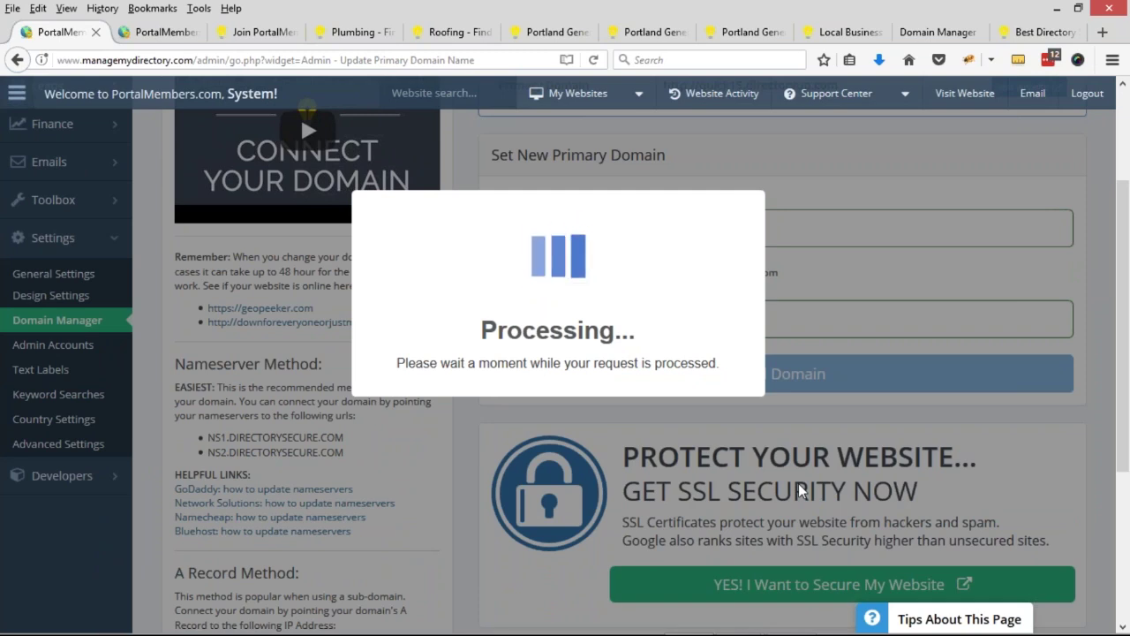
pyautogui.scroll(-2, 774, 473)
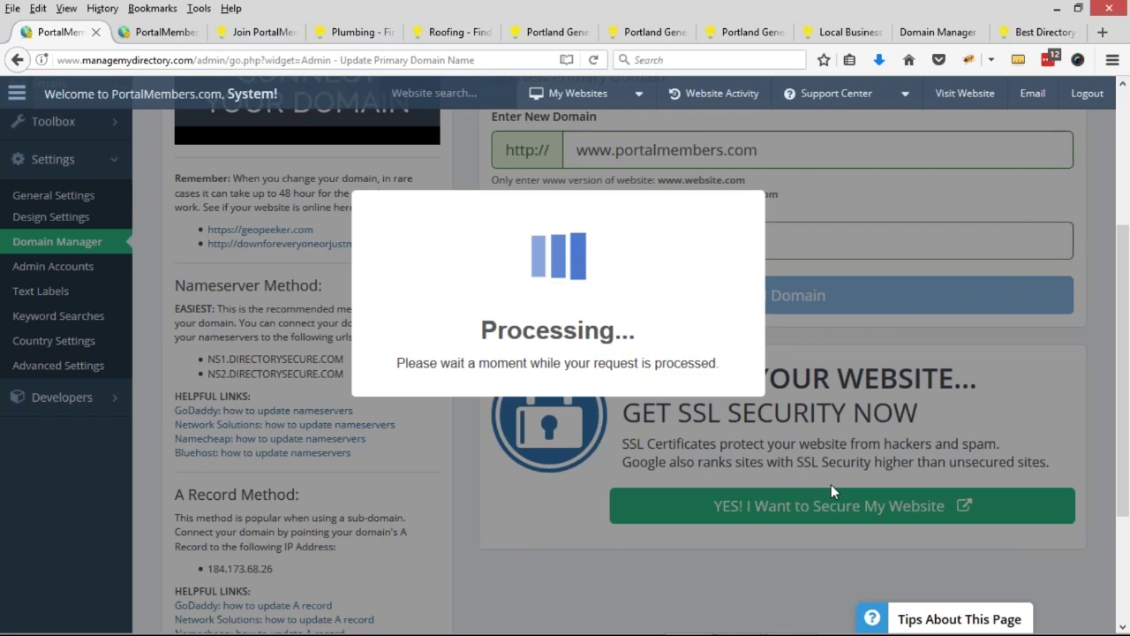
pyautogui.scroll(2, 764, 460)
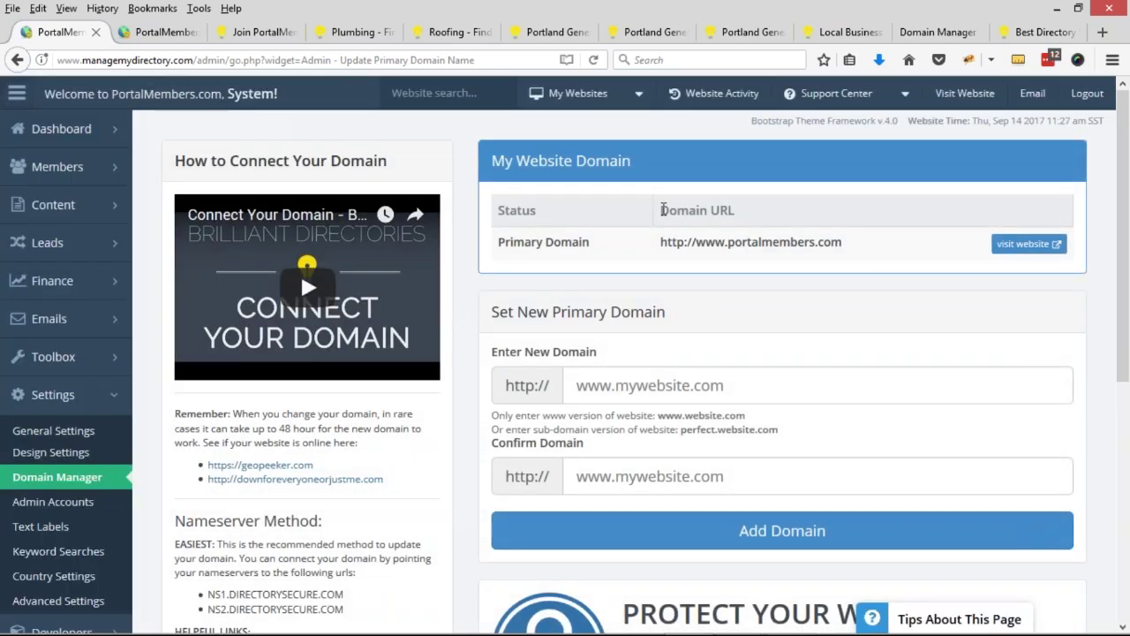
pyautogui.moveTo(662, 215); pyautogui.dragTo(746, 222)
pyautogui.click(504, 243)
pyautogui.moveTo(661, 243); pyautogui.dragTo(839, 247)
pyautogui.click(309, 111)
pyautogui.click(963, 93)
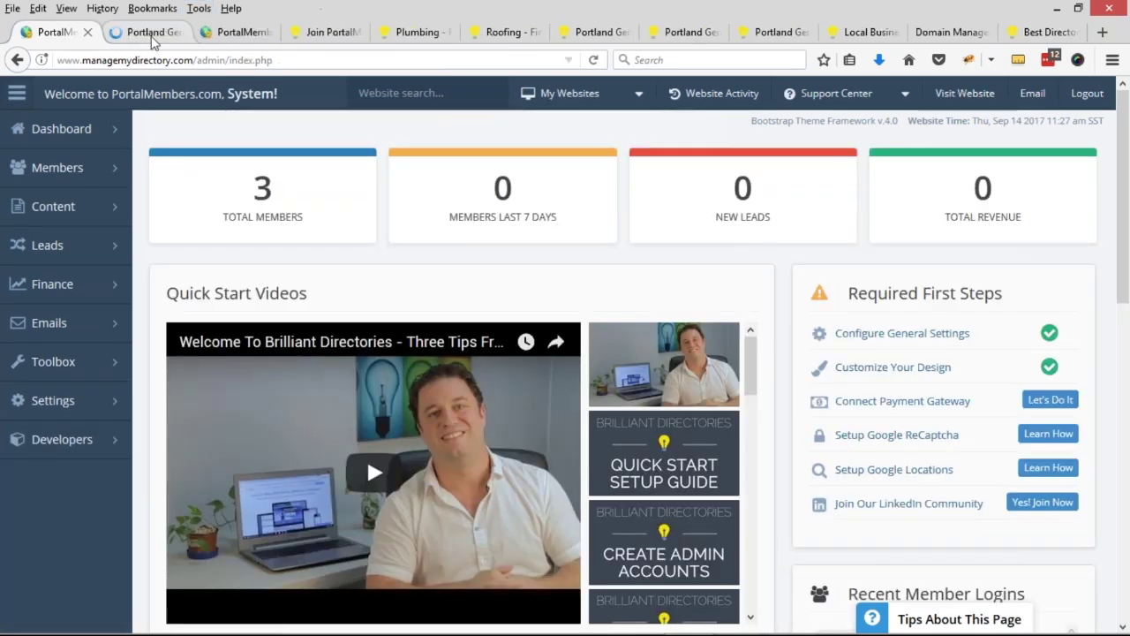
pyautogui.click(149, 35)
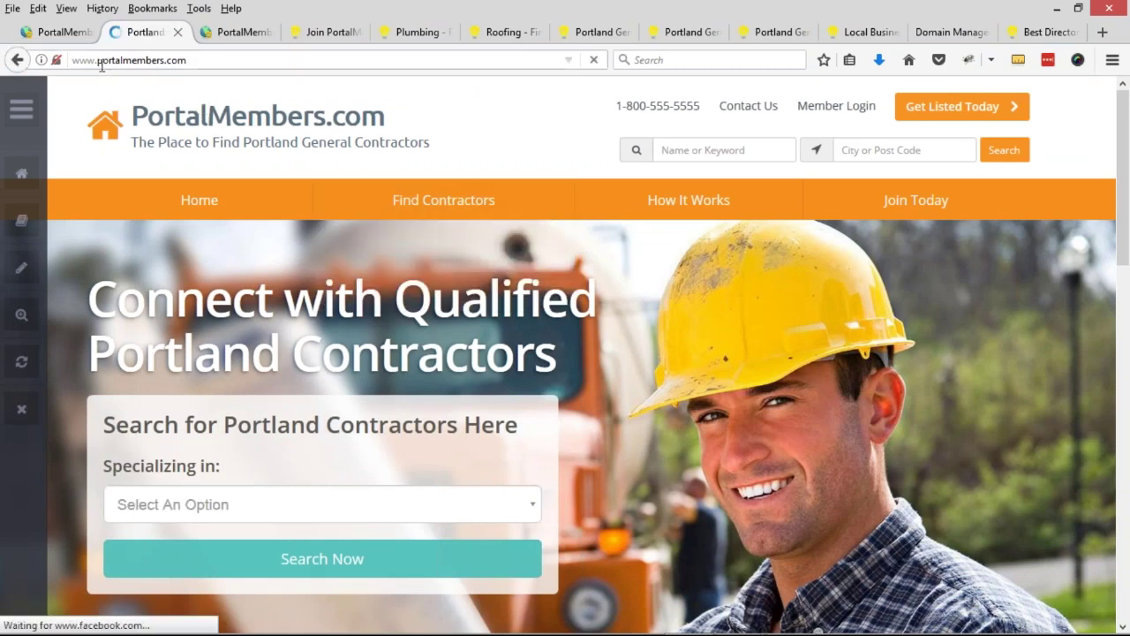
pyautogui.moveTo(97, 60); pyautogui.dragTo(195, 60)
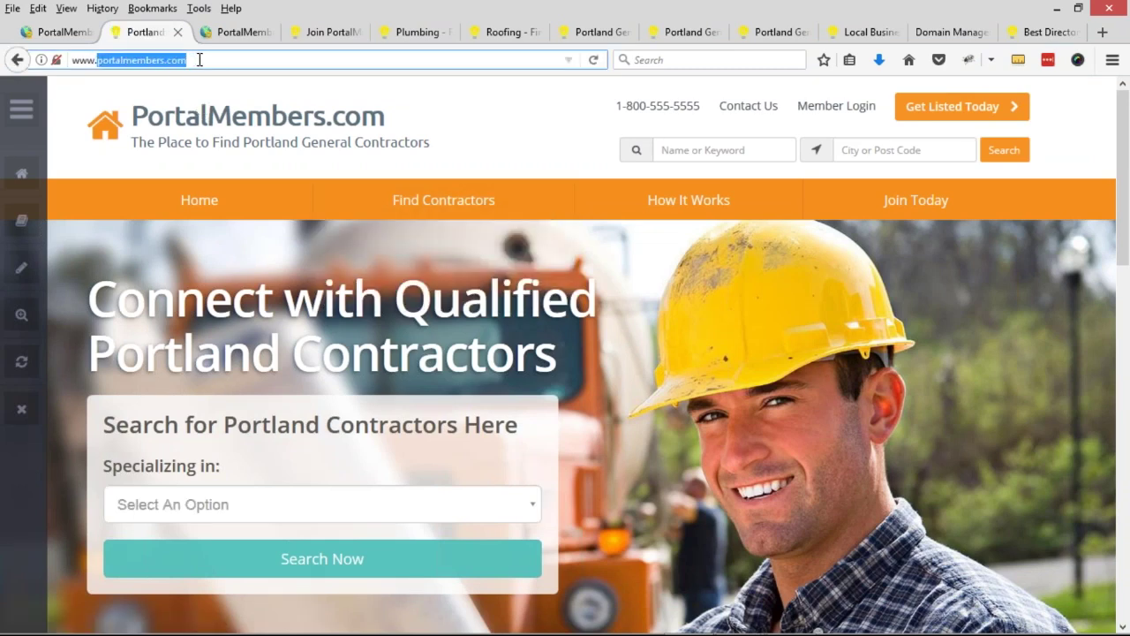
pyautogui.click(200, 60)
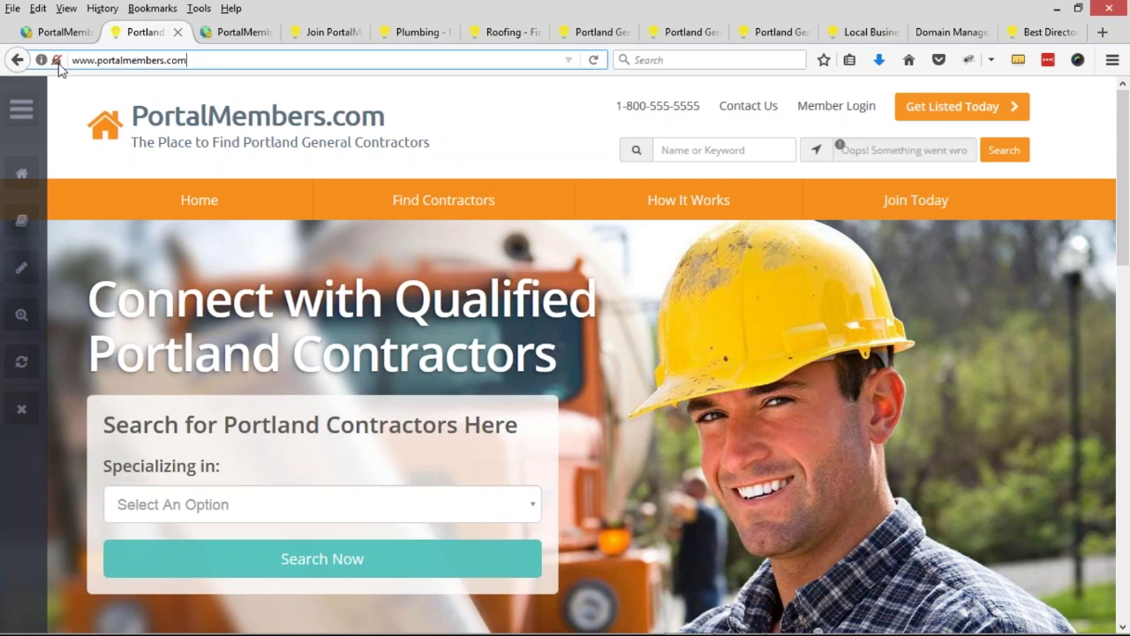
pyautogui.moveTo(74, 60); pyautogui.dragTo(189, 60)
pyautogui.click(189, 60)
# - Browse the Roofing and Electrical contractor listings under Find Contractors
pyautogui.moveTo(469, 212)
pyautogui.click(418, 271)
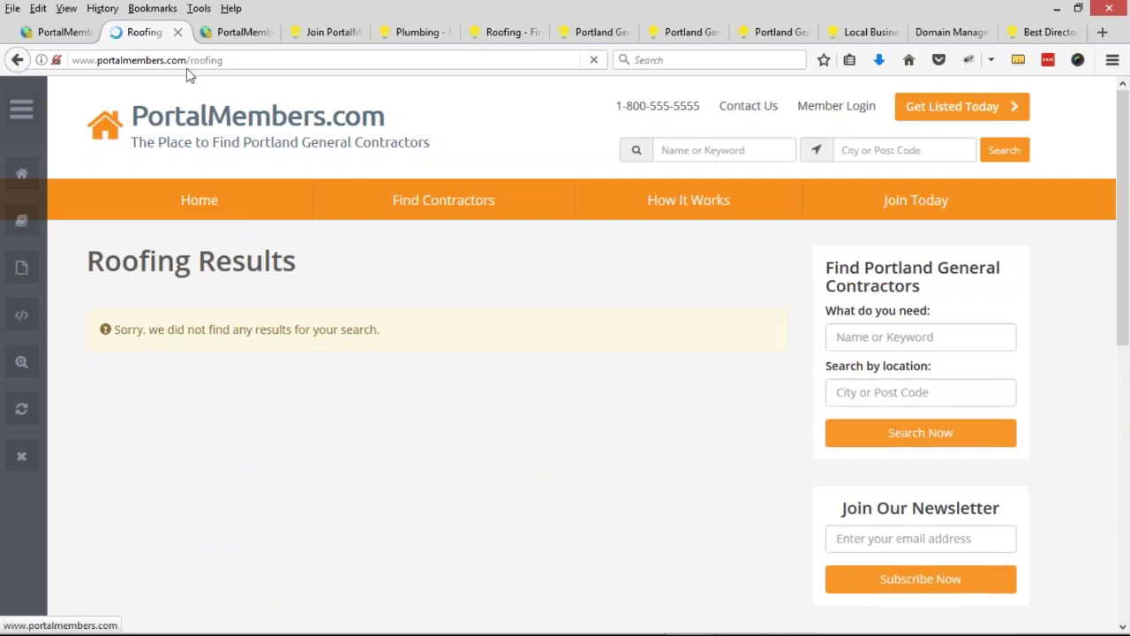
pyautogui.doubleClick(251, 60)
pyautogui.moveTo(432, 200)
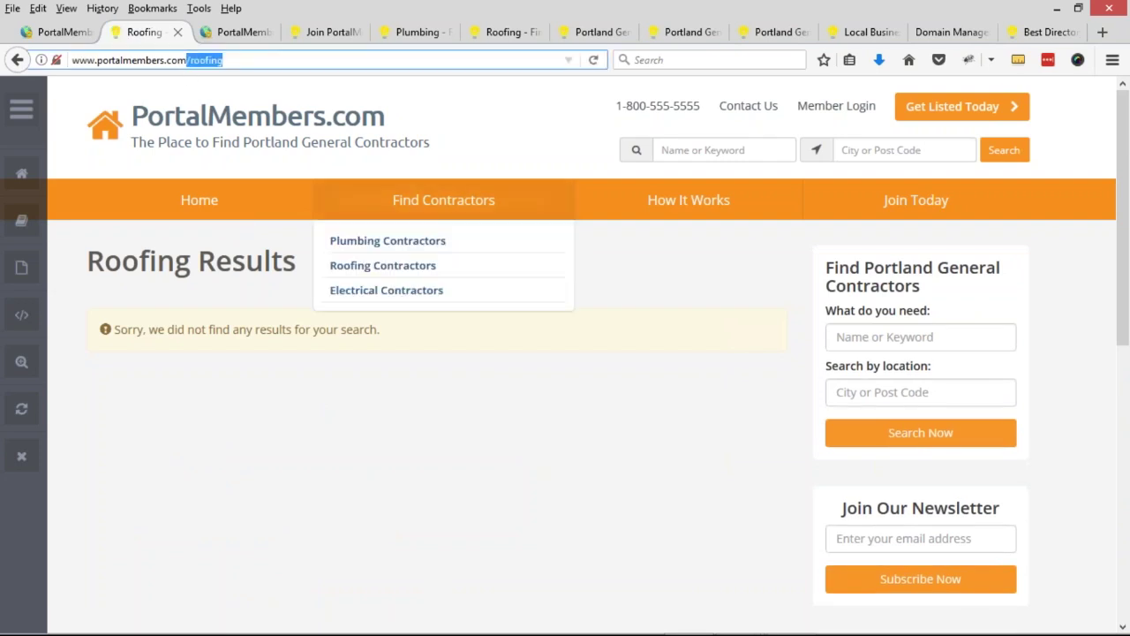
pyautogui.click(418, 299)
pyautogui.doubleClick(274, 57)
# - View the How It Works page and return to the homepage via the logo
pyautogui.click(706, 209)
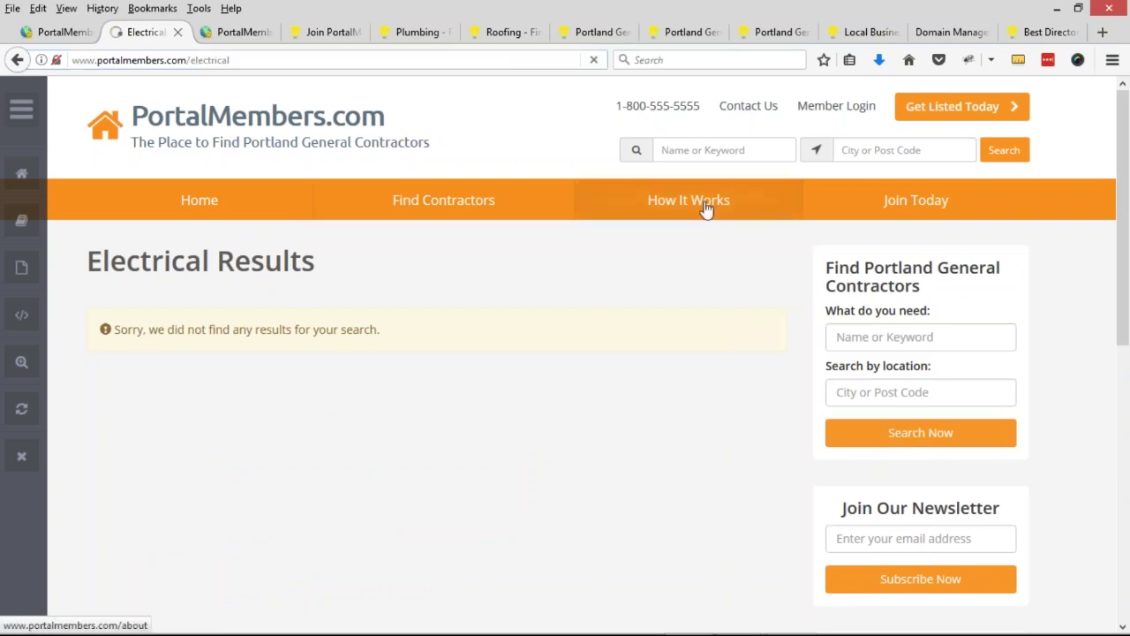
pyautogui.scroll(-3, 833, 374)
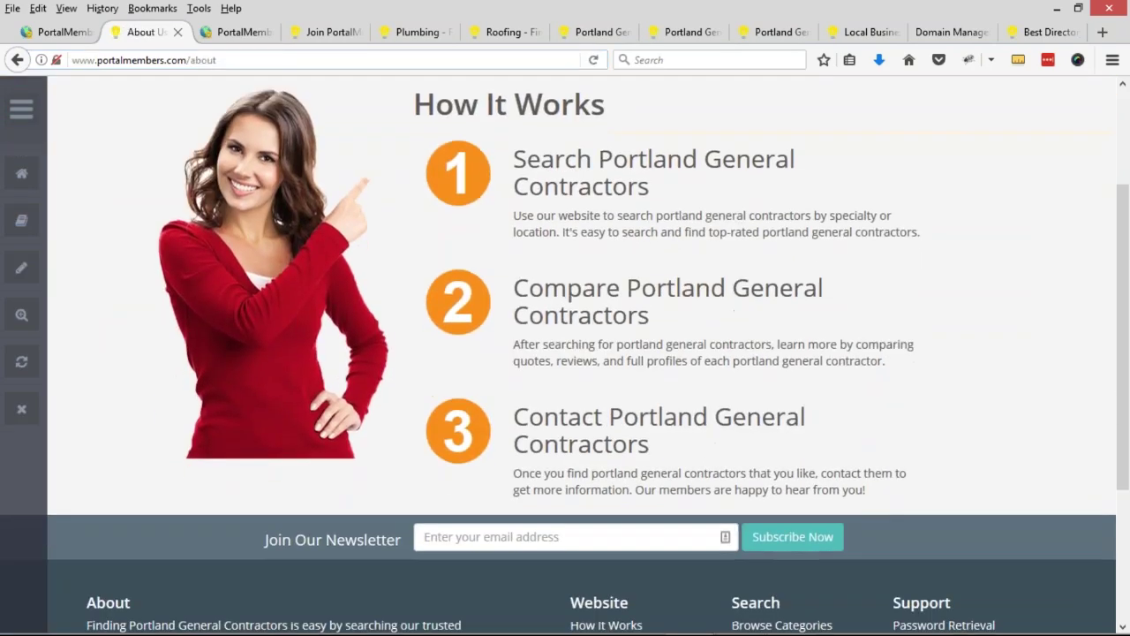
pyautogui.scroll(3, 281, 128)
pyautogui.click(279, 124)
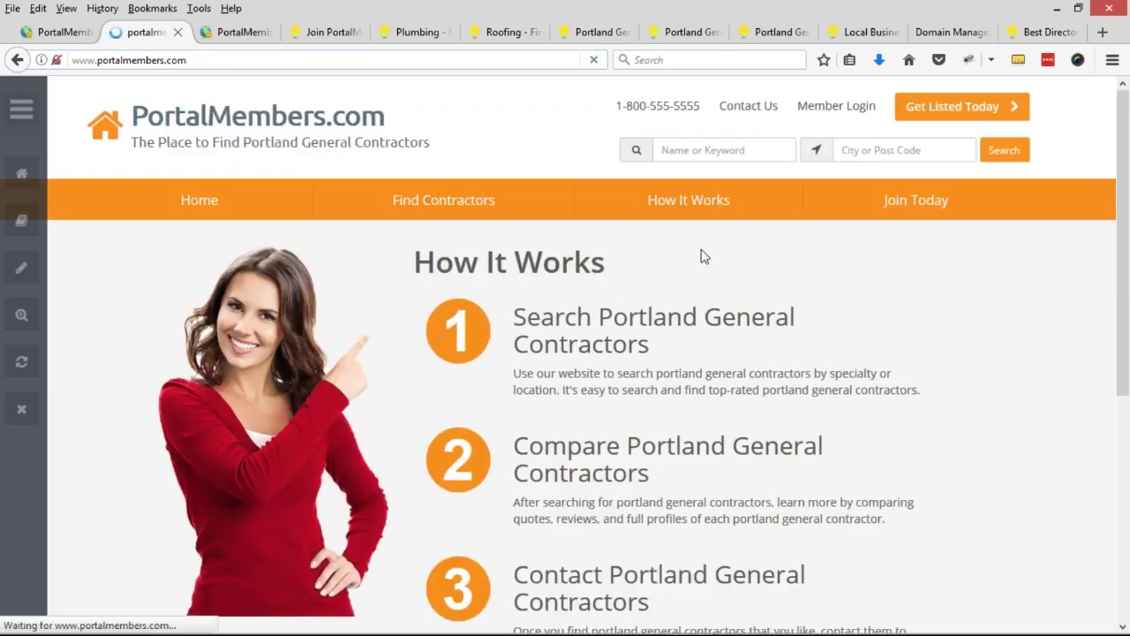
pyautogui.click(97, 60)
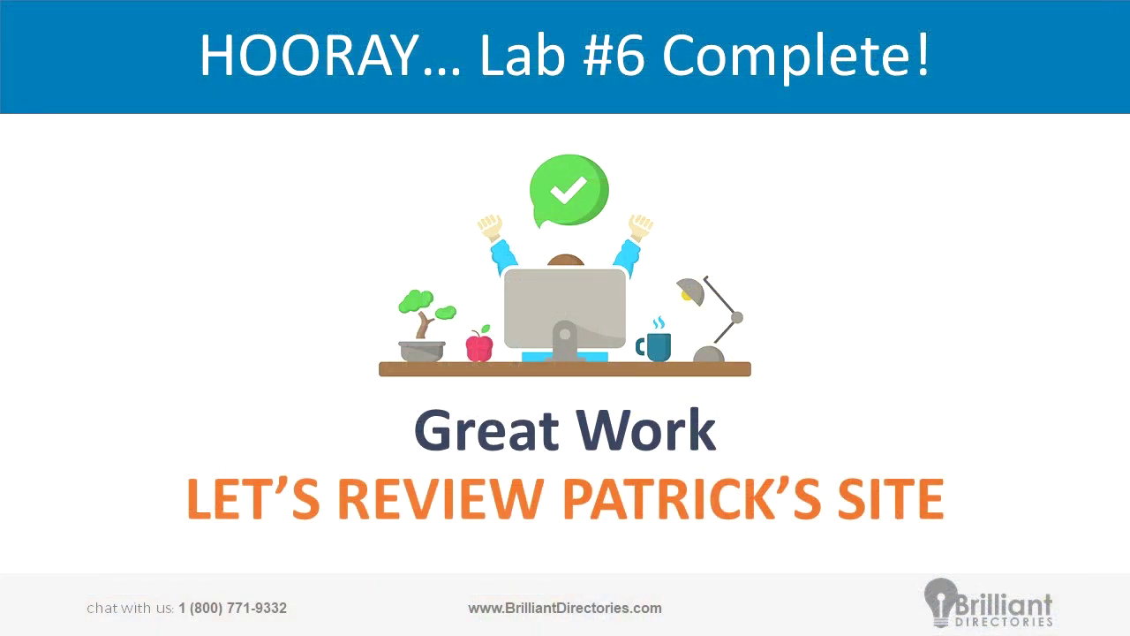